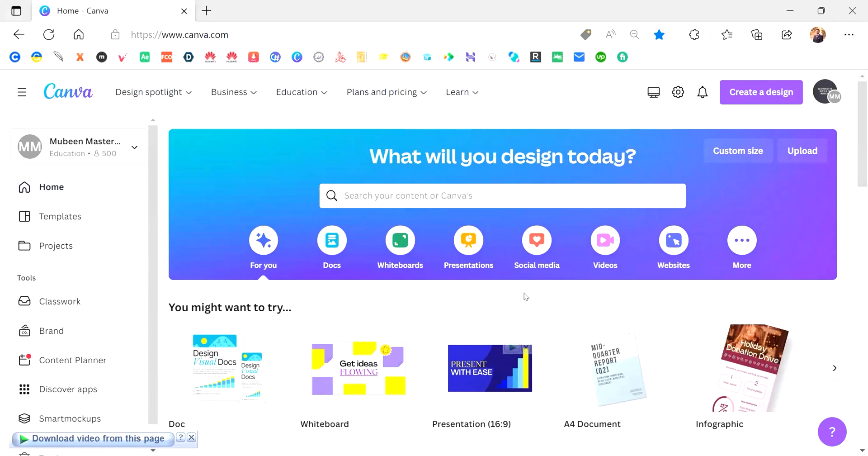
- Look through the suggested design types and the recent designs on the home page
scroll(525, 296, down, 1)
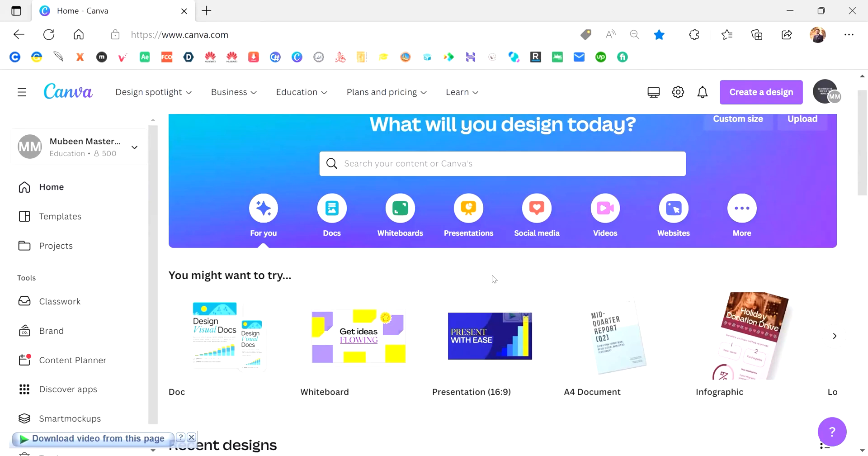
scroll(495, 273, down, 4)
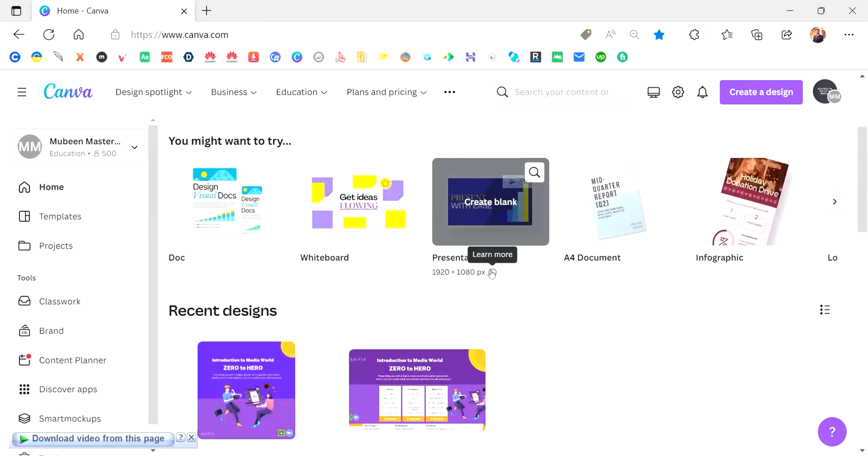
scroll(491, 273, down, 2)
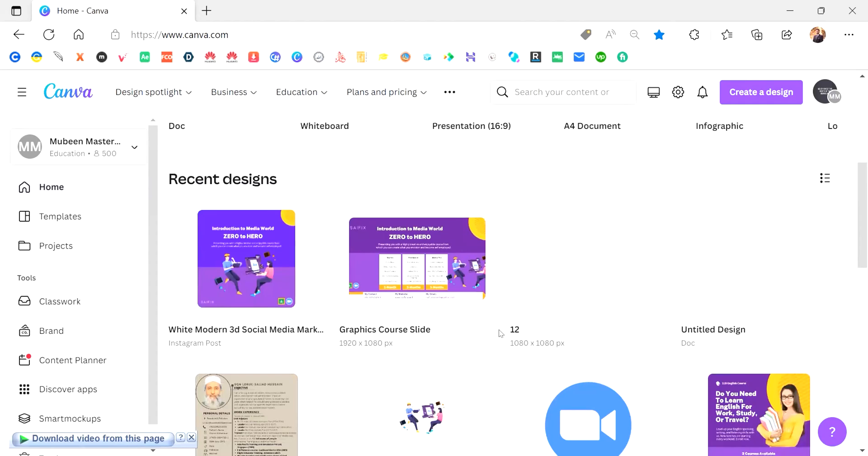
scroll(499, 329, down, 1)
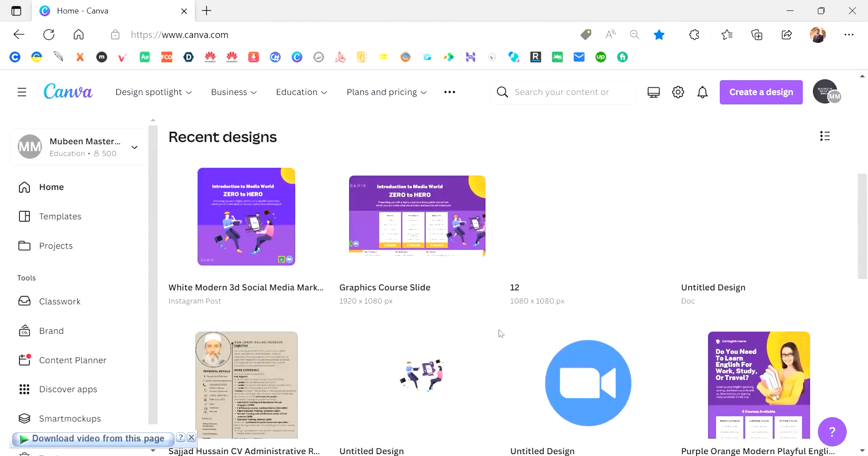
scroll(498, 329, up, 3)
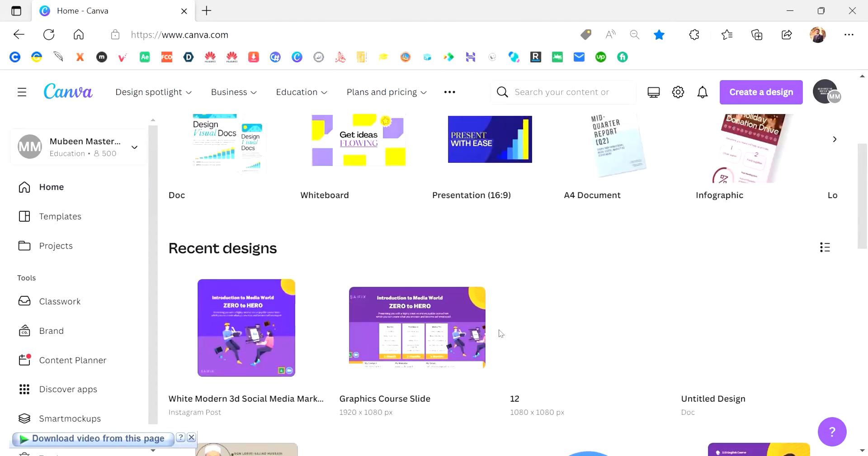
scroll(498, 333, up, 1)
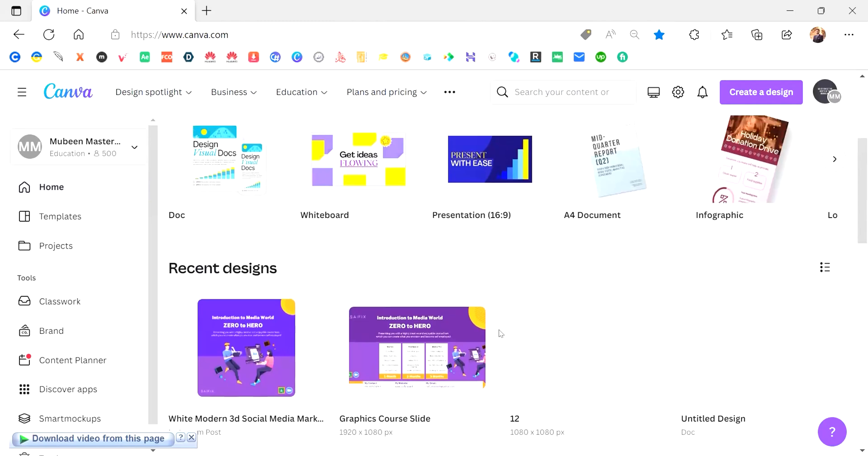
scroll(498, 329, up, 1)
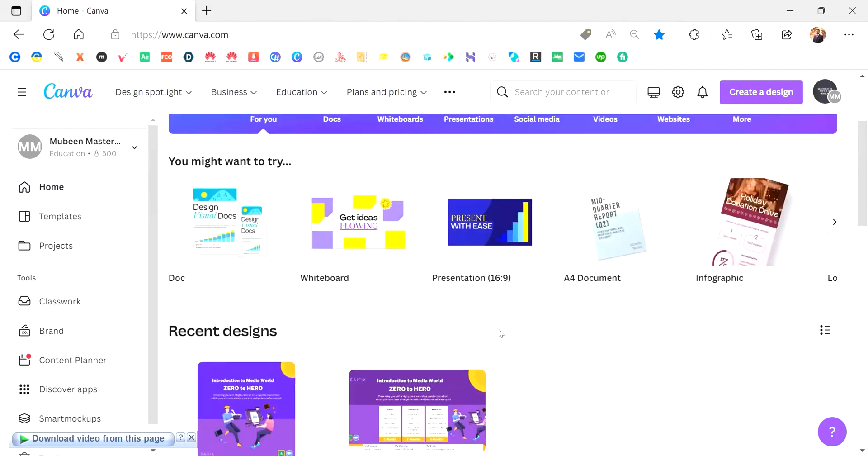
scroll(499, 330, down, 1)
scroll(500, 333, down, 1)
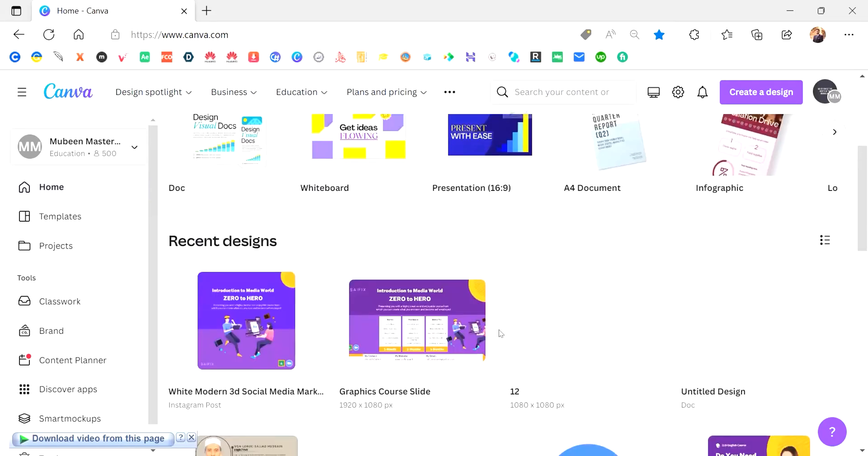
scroll(498, 329, up, 3)
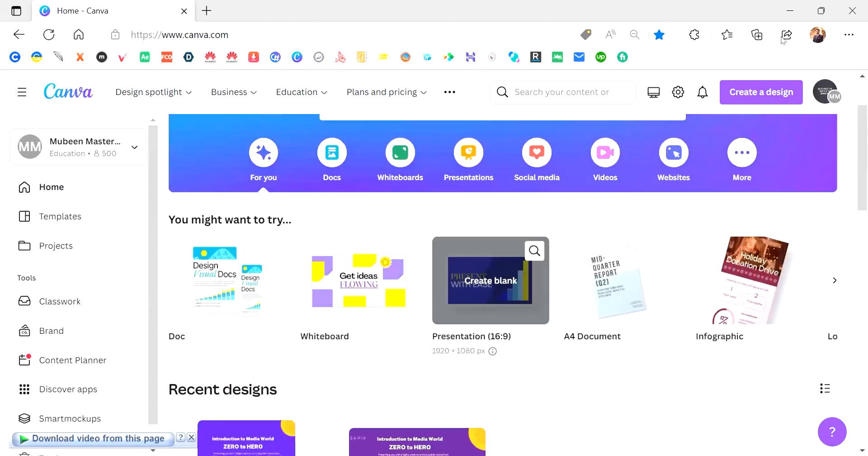
- Look over the available design types and create a blank A4 Document design
click(757, 88)
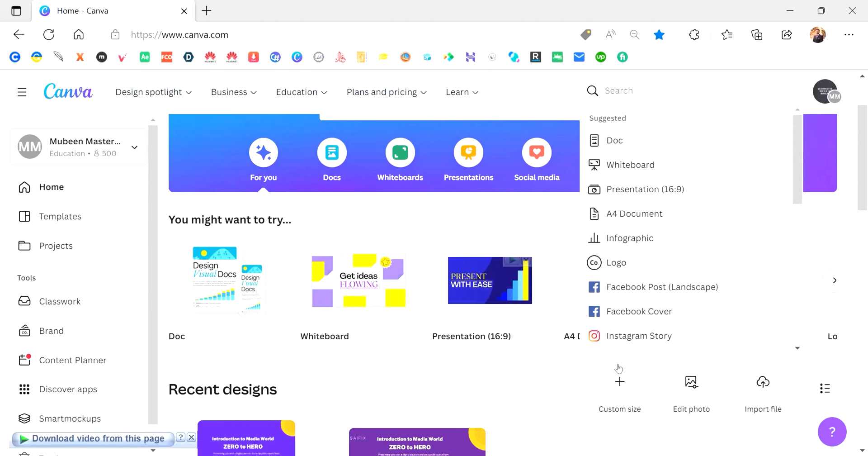
scroll(619, 274, down, 2)
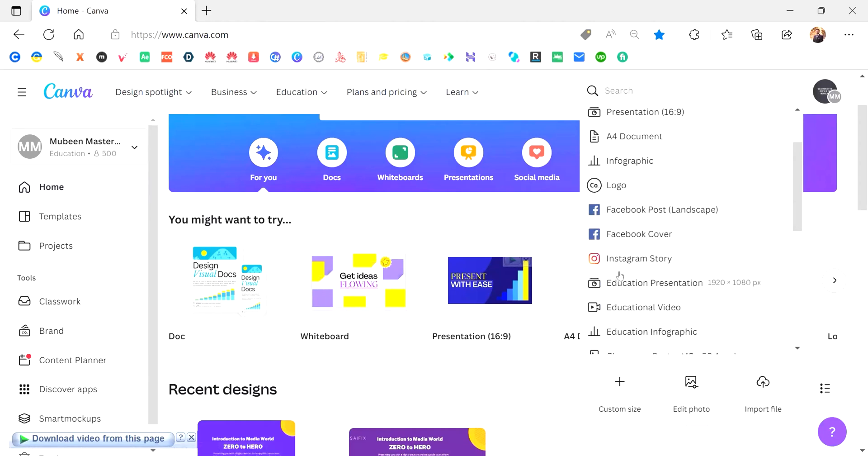
scroll(619, 275, down, 8)
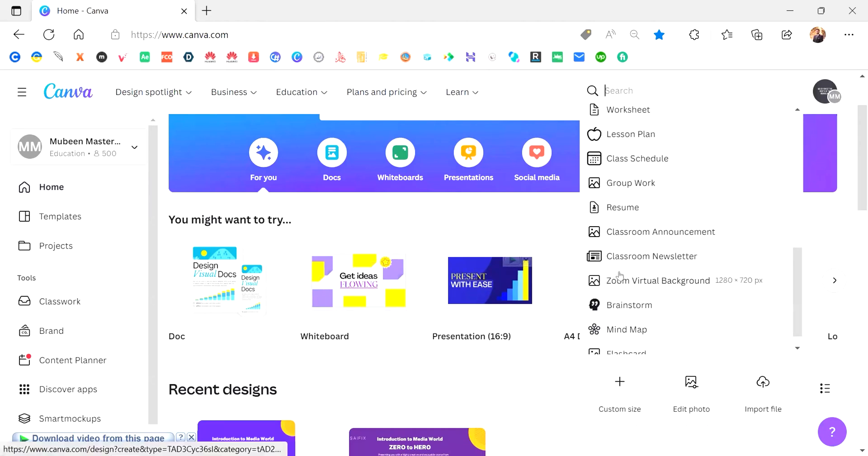
scroll(619, 275, up, 10)
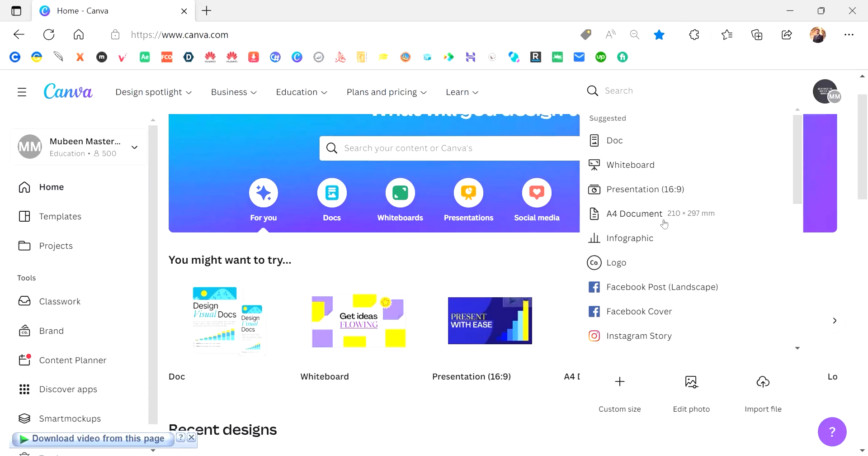
click(619, 390)
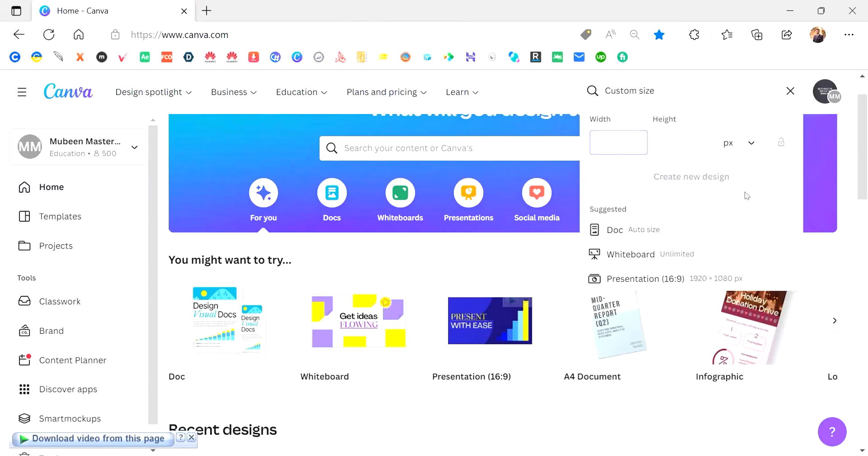
click(789, 90)
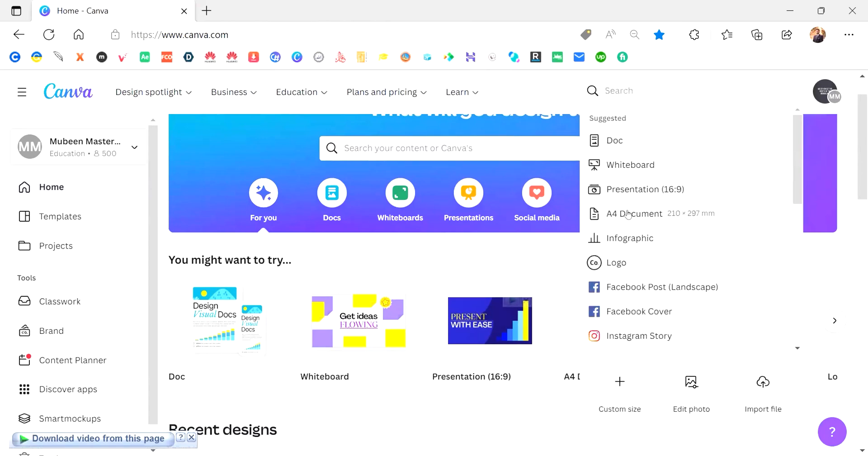
click(631, 214)
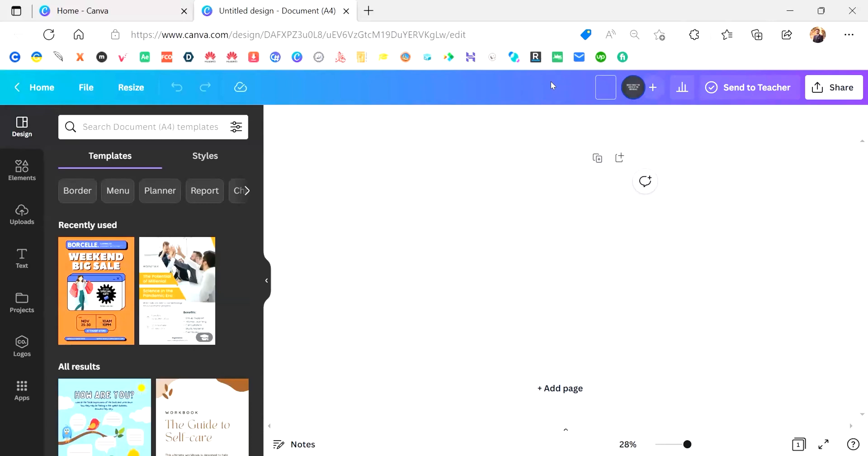
- Name the new document "Course Poster - 1"
text(Course poster)
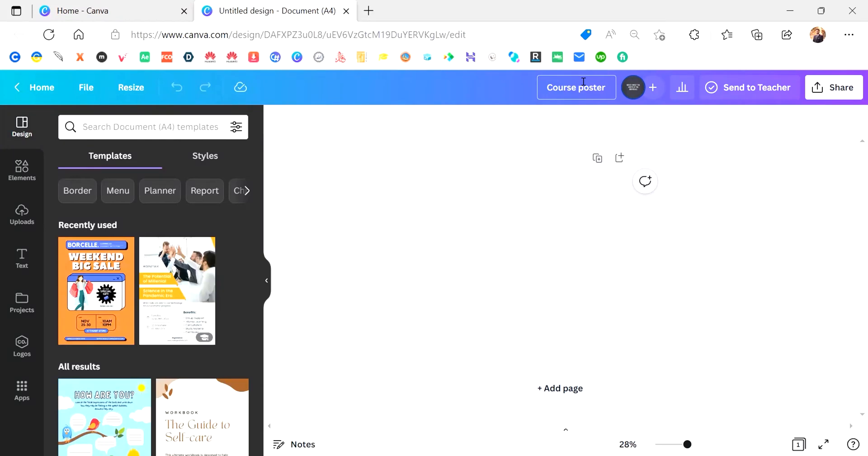
click(583, 82)
key(BackSpace)
text(P)
text(-1)
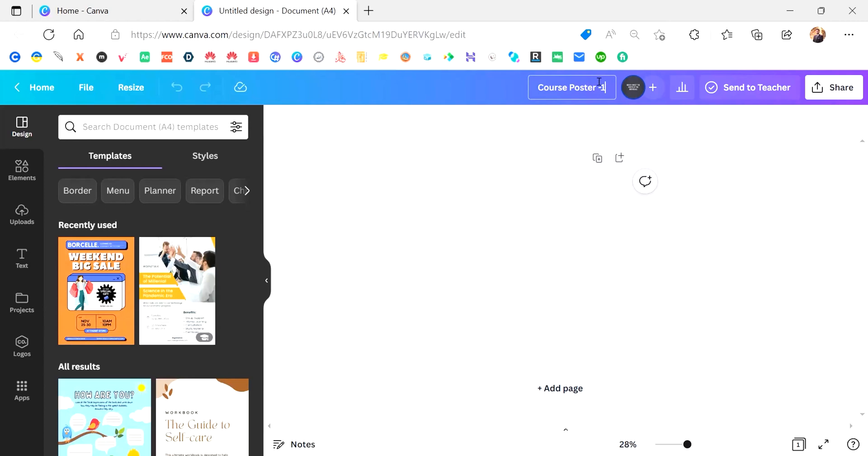
click(600, 84)
click(680, 149)
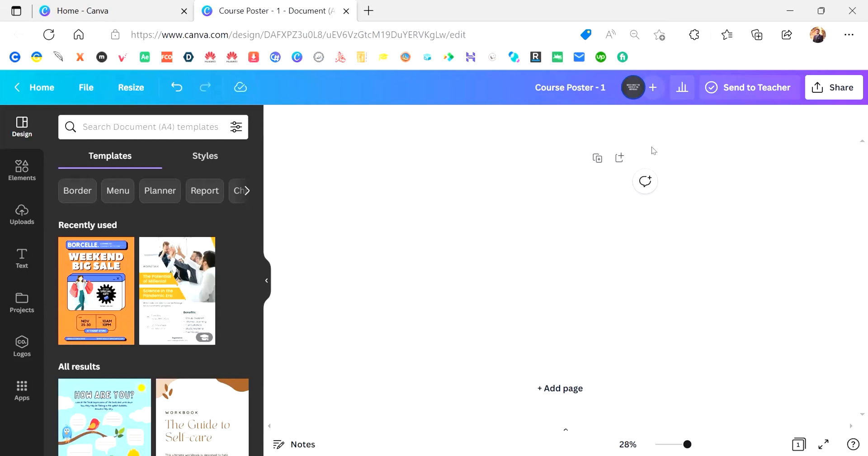
- Browse the default A4 document templates and search them for "course"
scroll(652, 146, up, 1)
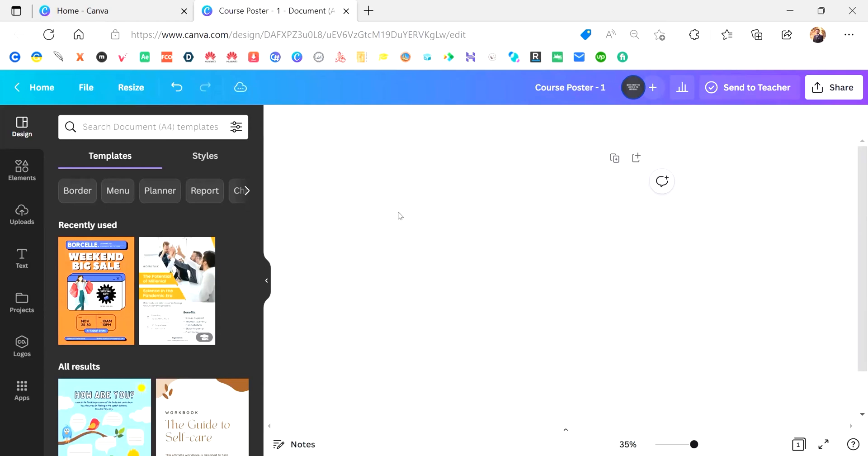
scroll(174, 337, down, 7)
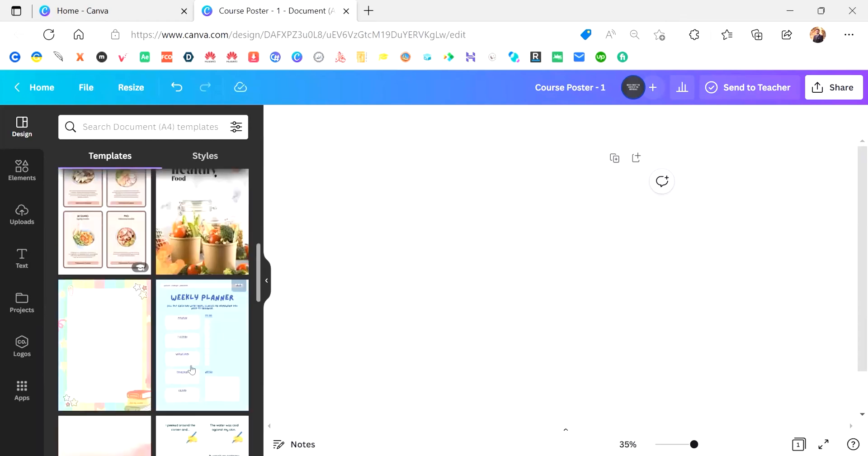
scroll(190, 368, down, 6)
scroll(189, 368, up, 13)
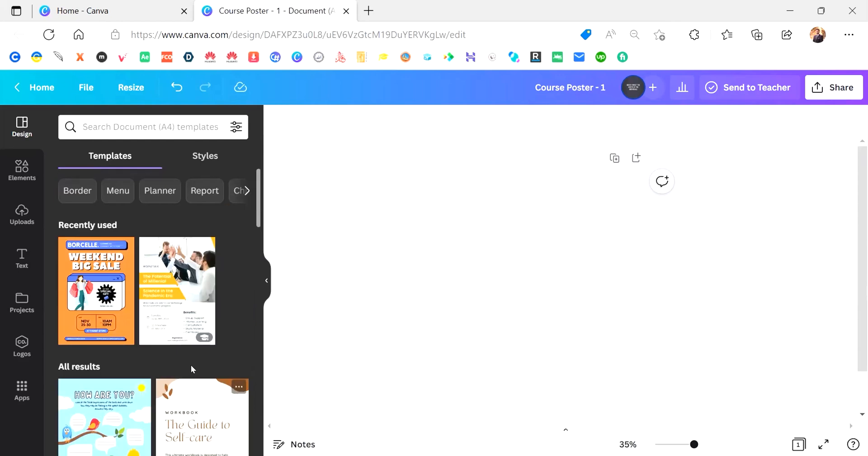
click(157, 120)
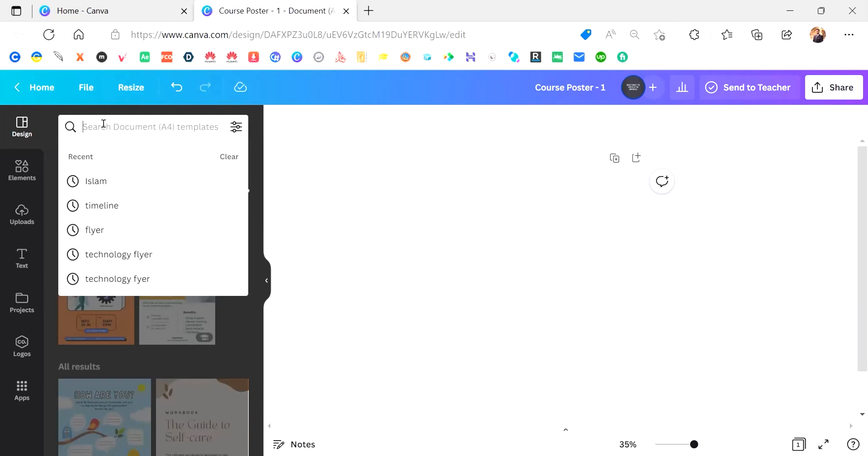
text(course)
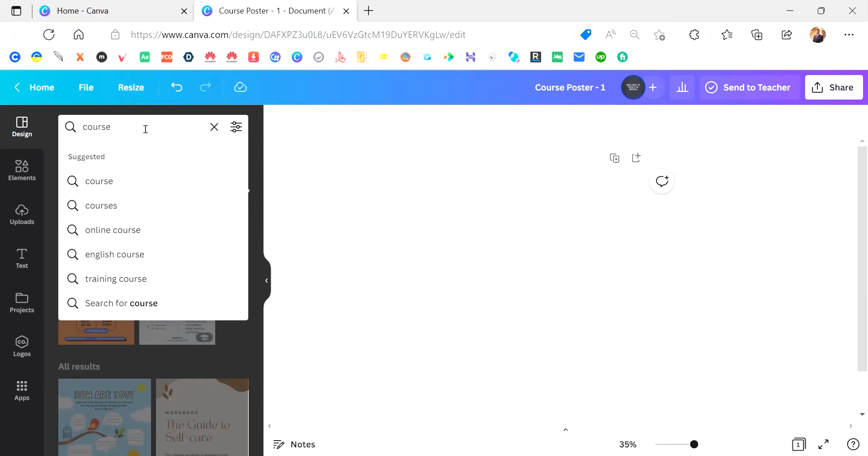
key(Return)
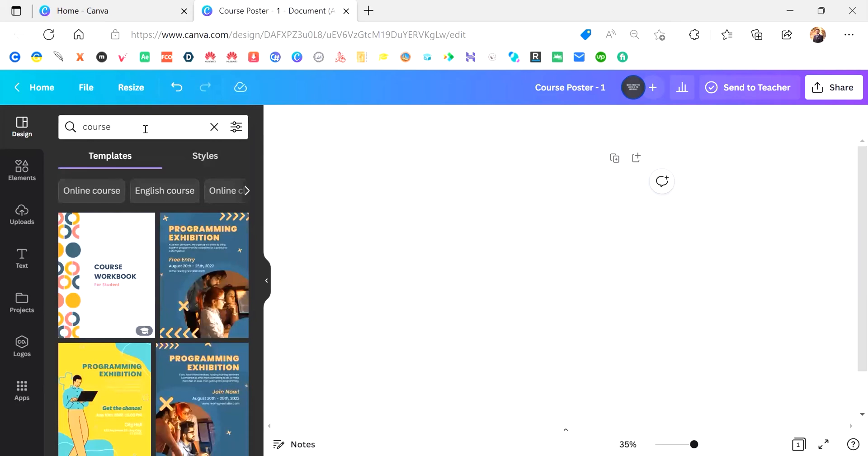
- Examine the course template results for a layout suitable for a course poster
scroll(186, 275, down, 5)
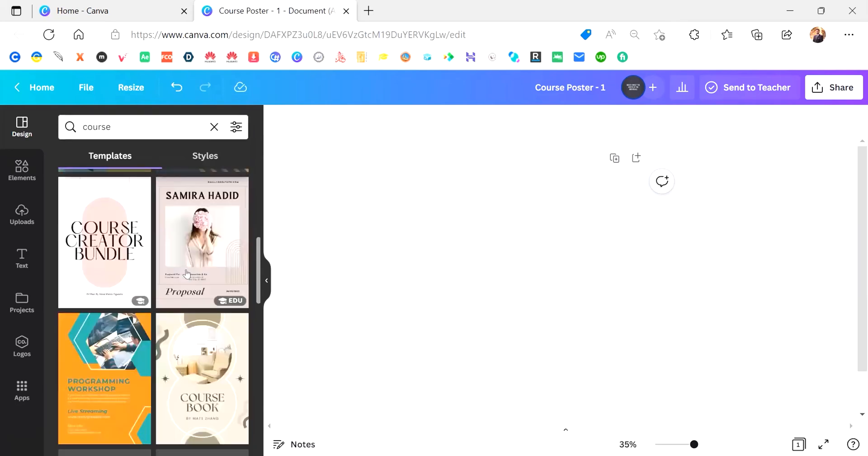
scroll(187, 273, down, 5)
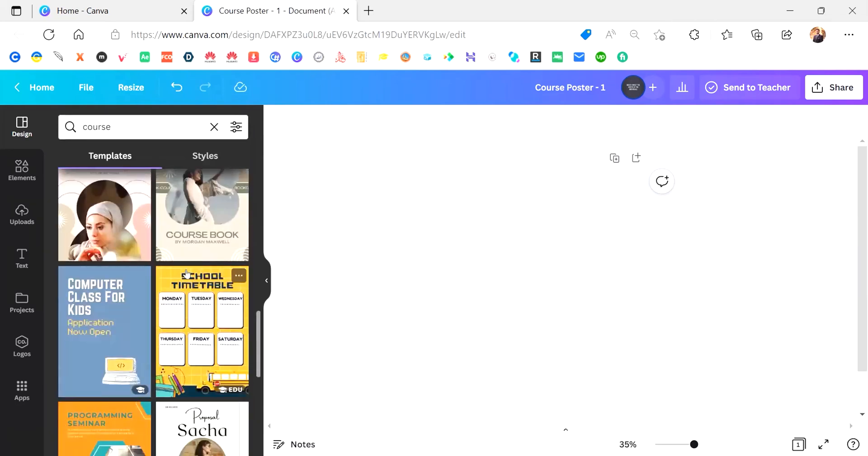
scroll(187, 273, down, 10)
scroll(202, 324, down, 10)
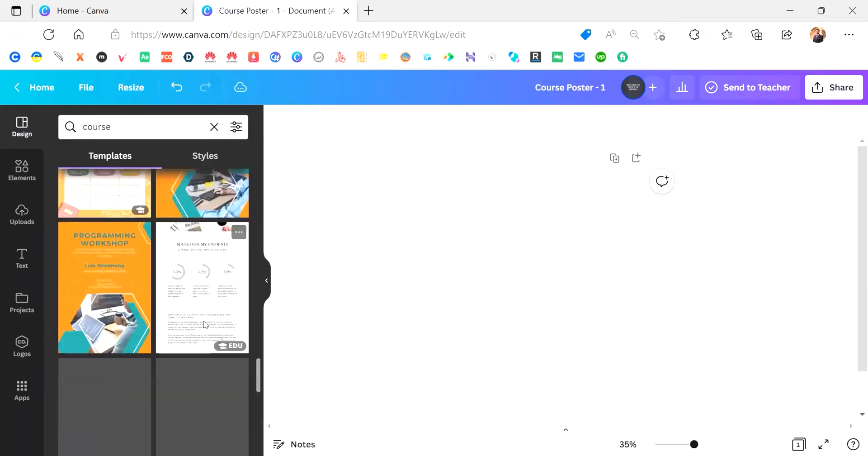
scroll(203, 321, down, 3)
scroll(204, 321, up, 1)
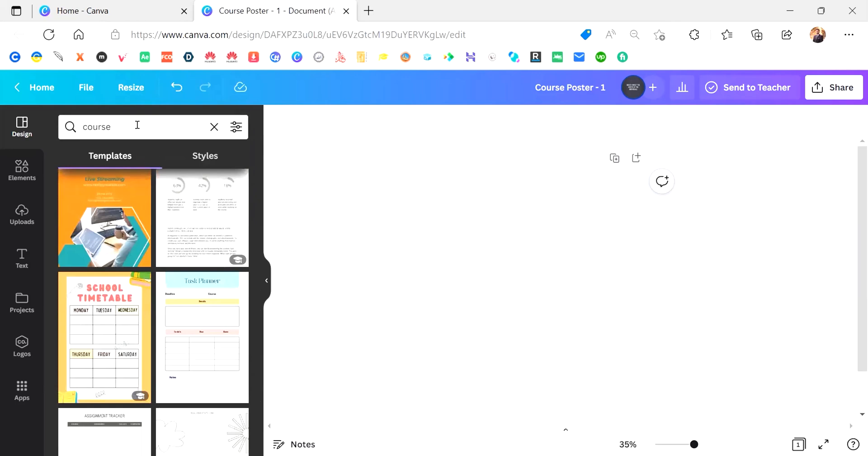
scroll(177, 300, down, 2)
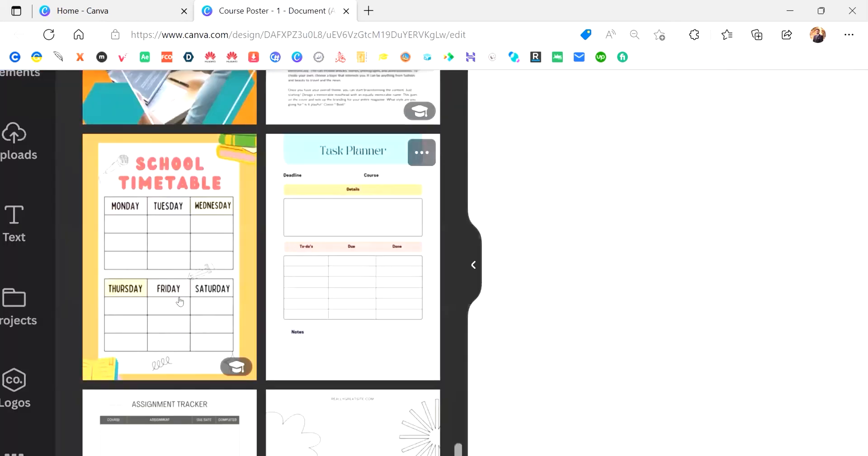
scroll(180, 301, down, 15)
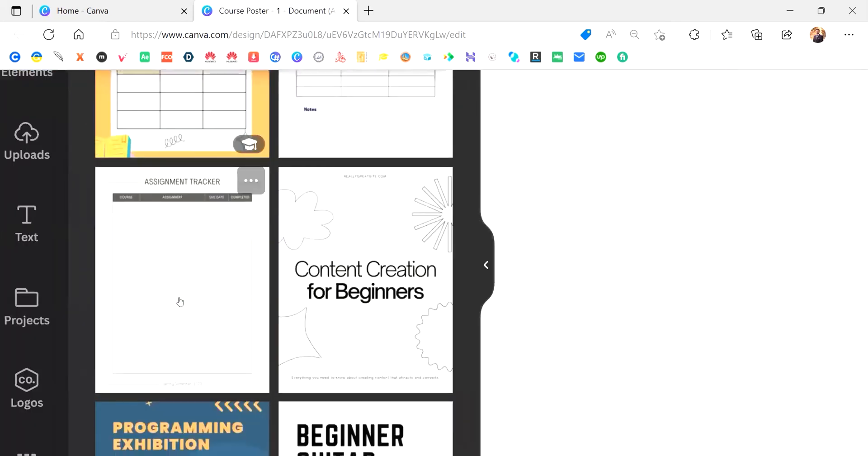
scroll(181, 298, down, 5)
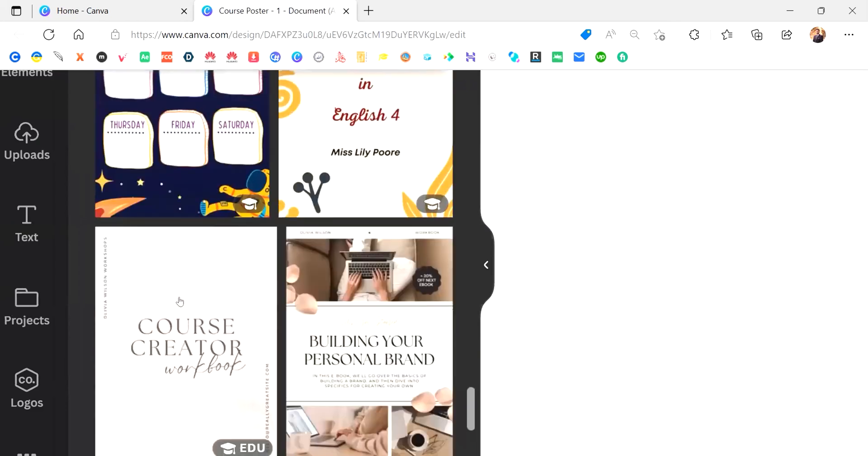
scroll(223, 120, up, 3)
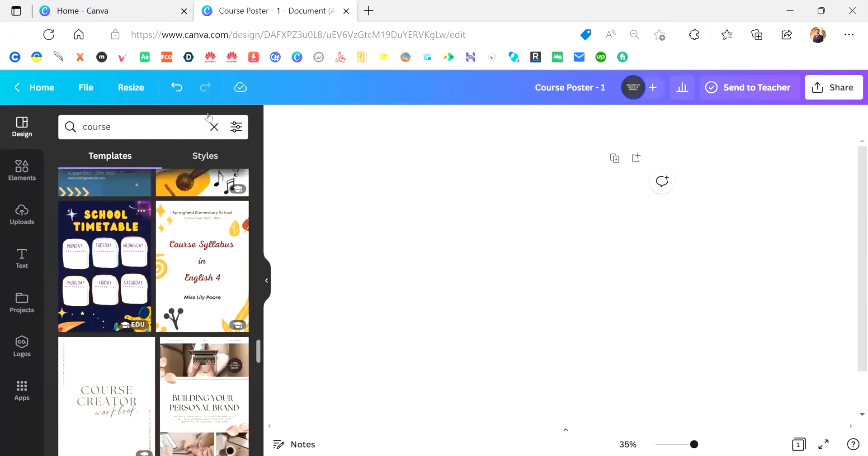
- Search the templates for the suggested term "online course" instead
click(166, 118)
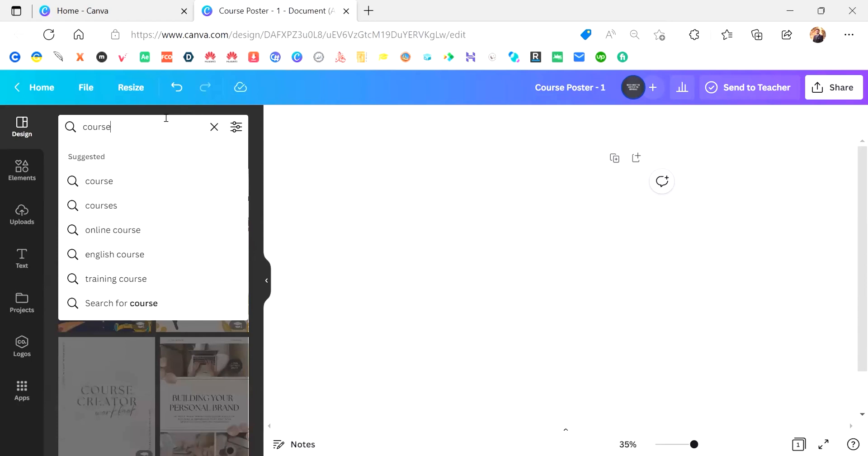
click(149, 230)
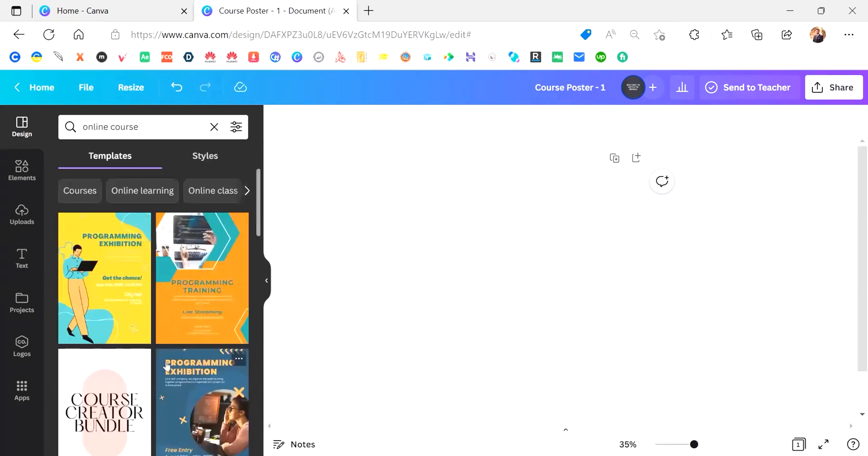
- Examine the "online course" template results for a layout suitable for the course poster
scroll(166, 365, down, 8)
scroll(167, 366, down, 5)
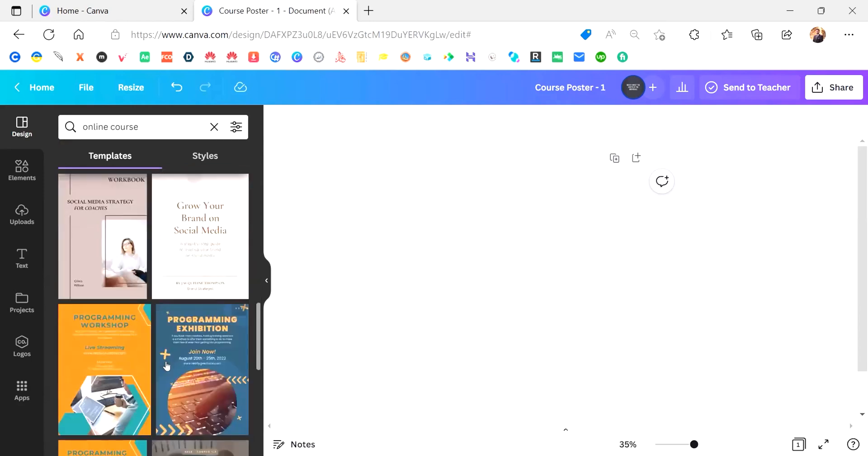
scroll(167, 365, down, 10)
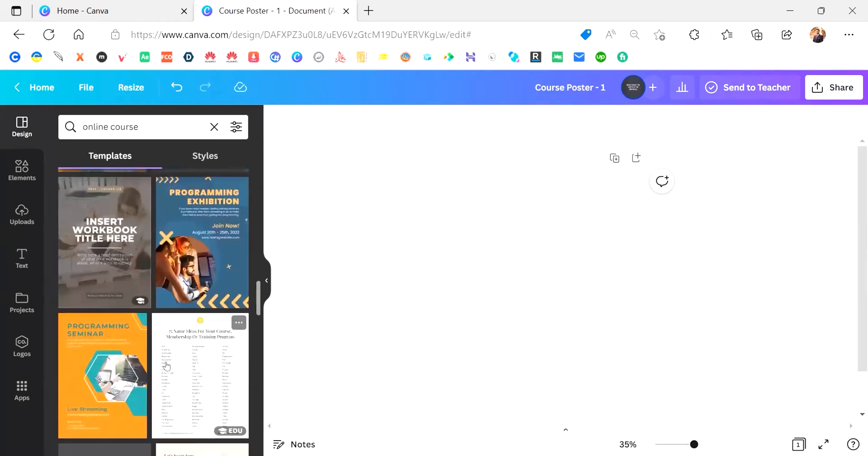
scroll(167, 366, down, 5)
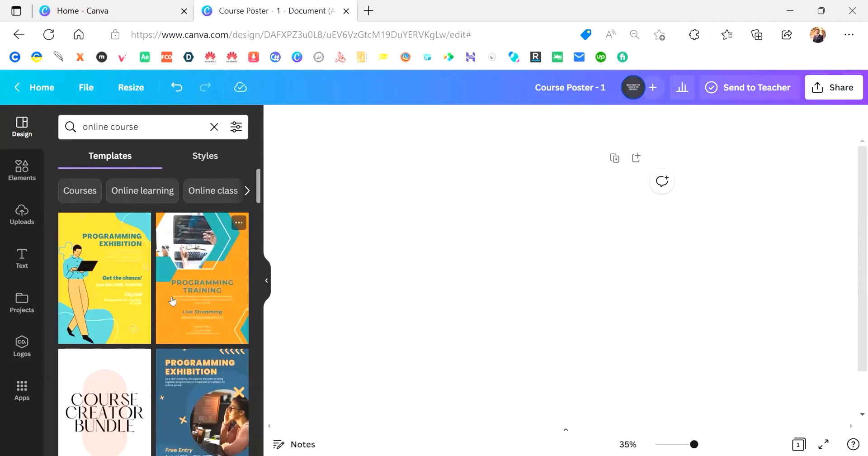
- Search the full template library from the Canva home page for "course"
click(108, 10)
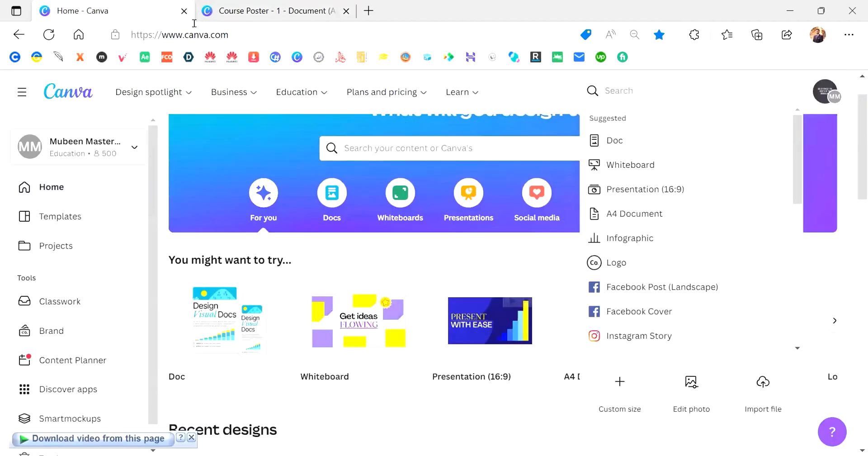
click(424, 143)
text(course)
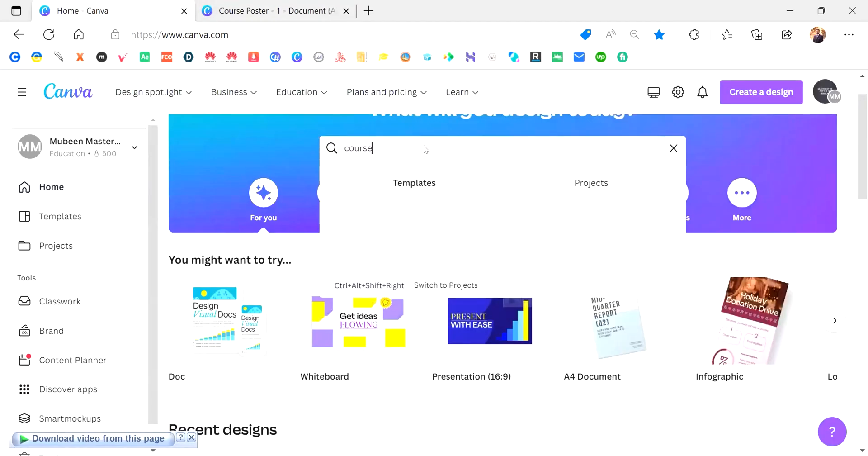
key(Return)
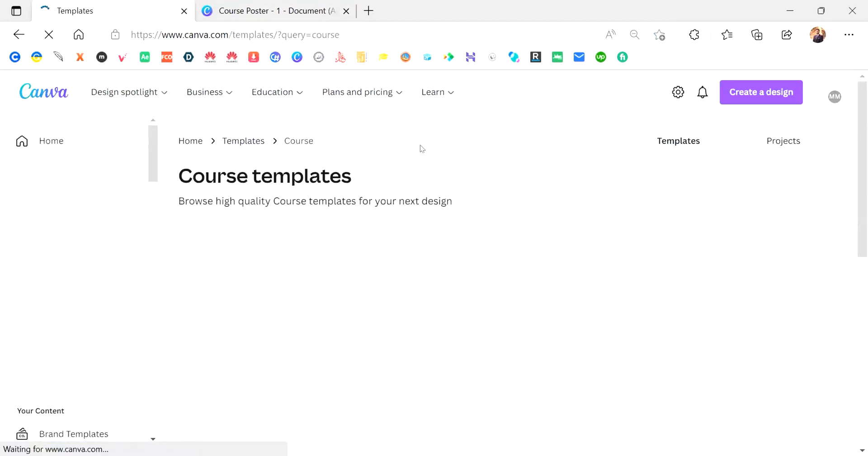
scroll(410, 217, down, 2)
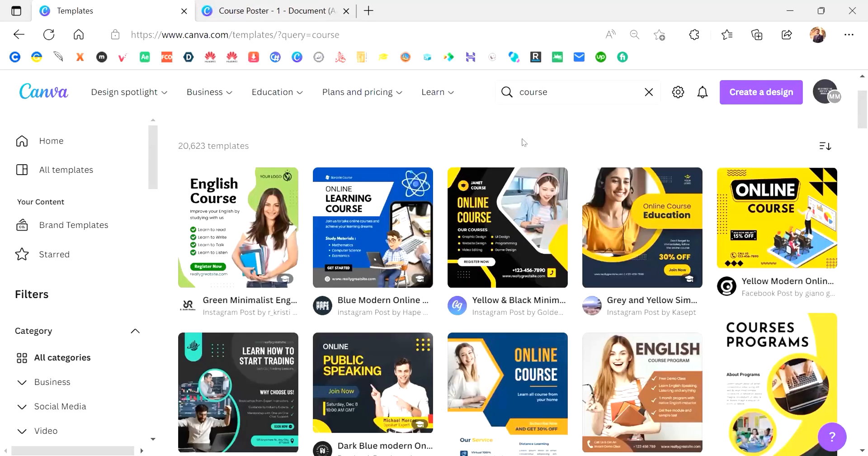
- Compare the first course templates across all formats, looking for a portrait layout that suits a poster
click(295, 6)
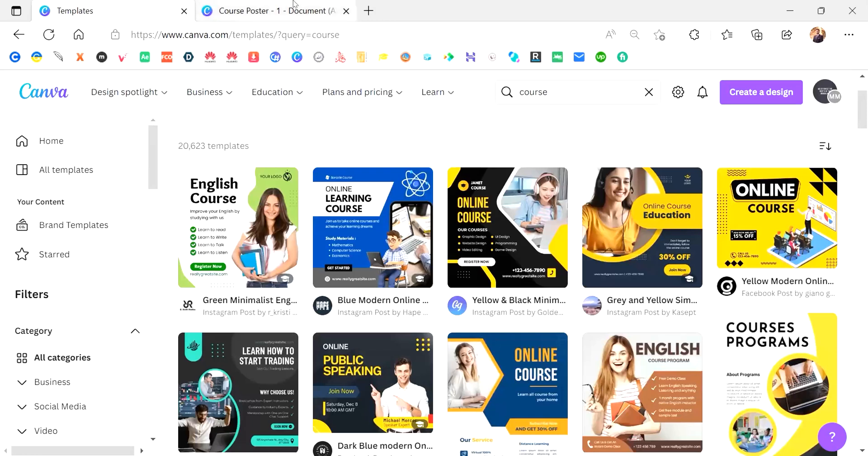
click(113, 11)
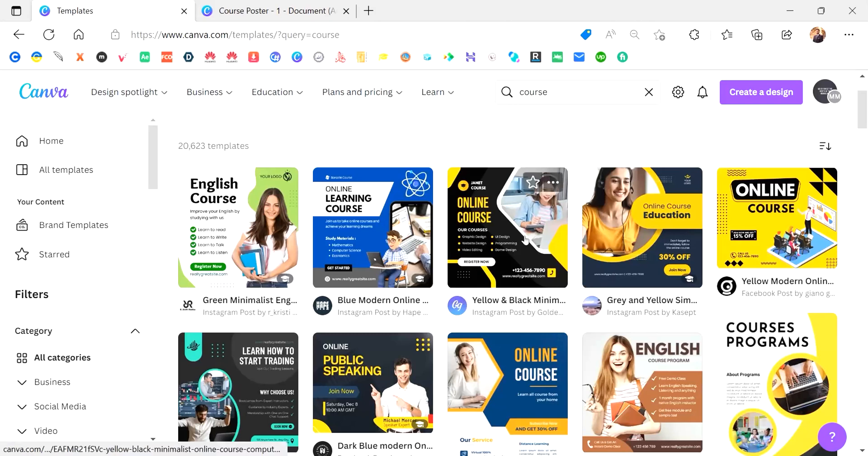
scroll(525, 239, down, 4)
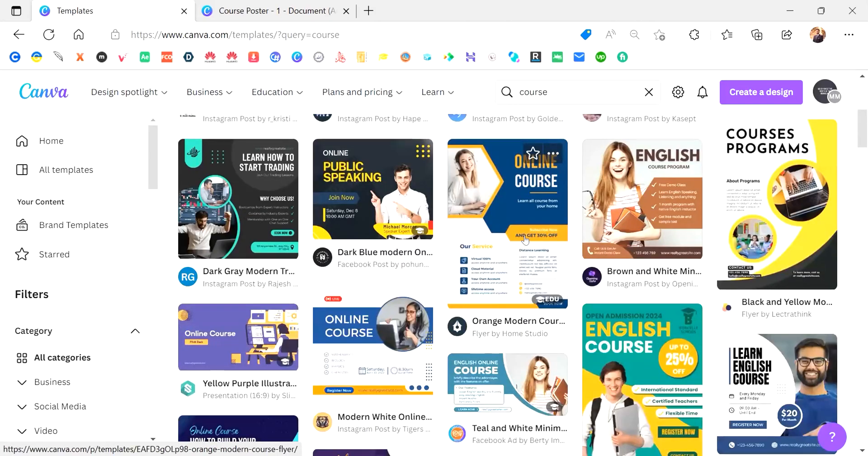
scroll(525, 240, down, 4)
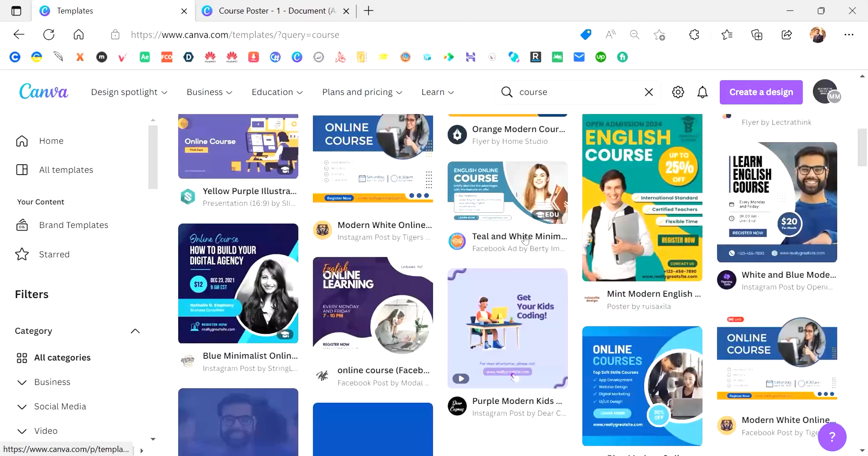
scroll(524, 239, down, 2)
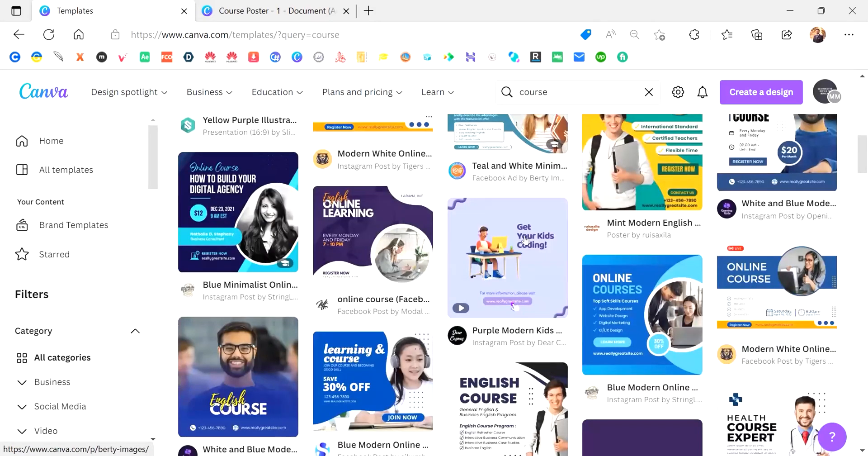
scroll(525, 239, up, 9)
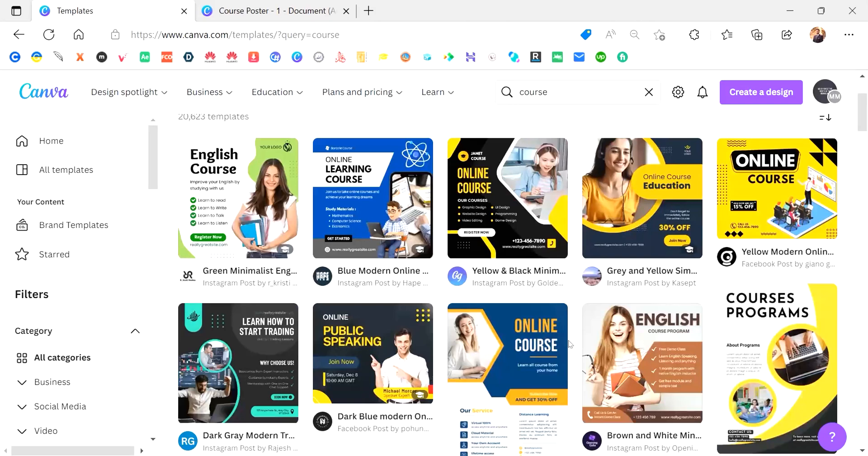
scroll(568, 340, down, 1)
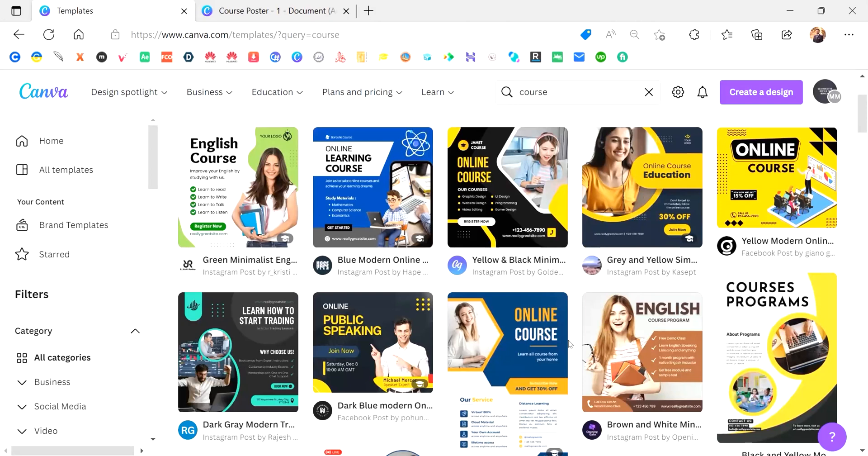
scroll(569, 340, down, 1)
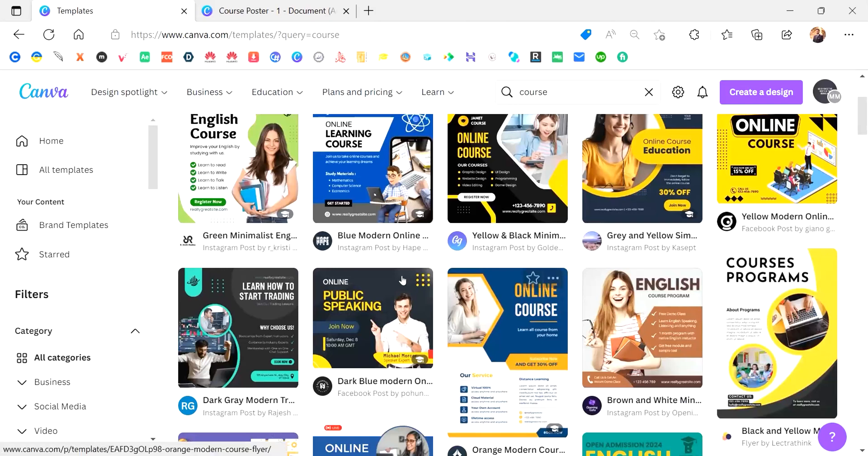
scroll(391, 273, up, 3)
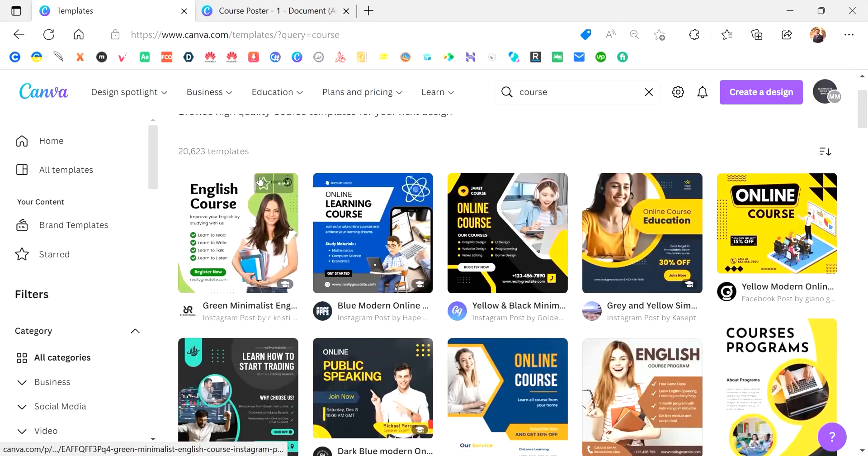
scroll(481, 381, down, 3)
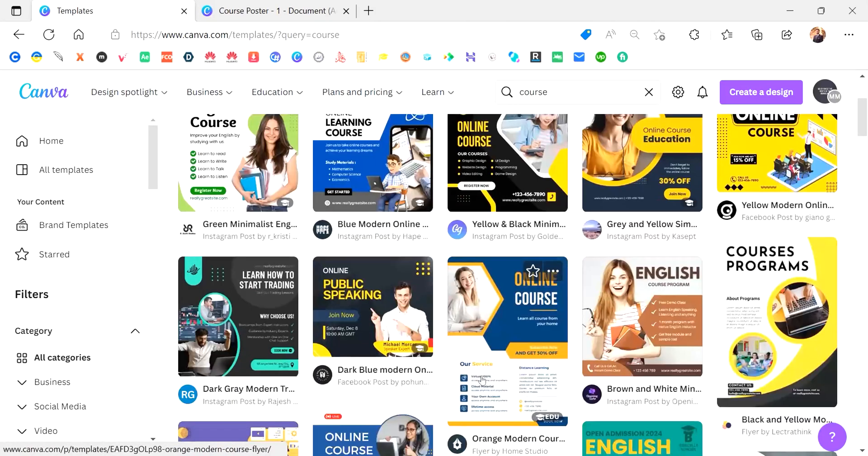
scroll(516, 282, up, 3)
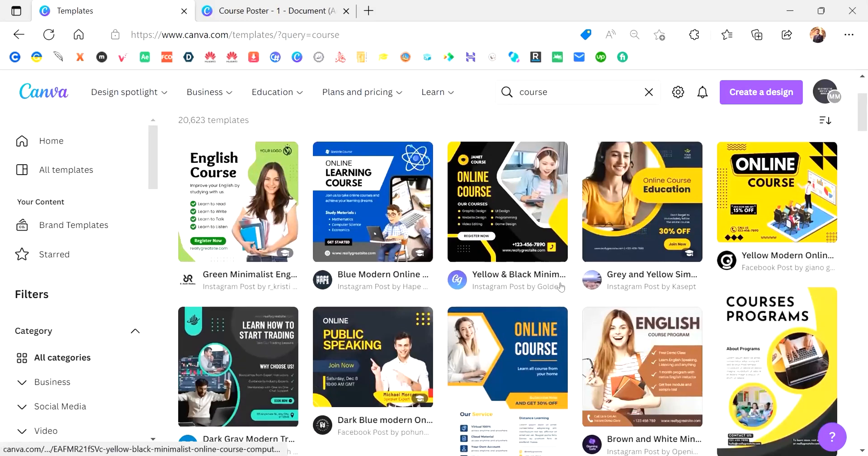
- Open the Orange Modern Course flyer template in a new browser tab
scroll(700, 293, down, 1)
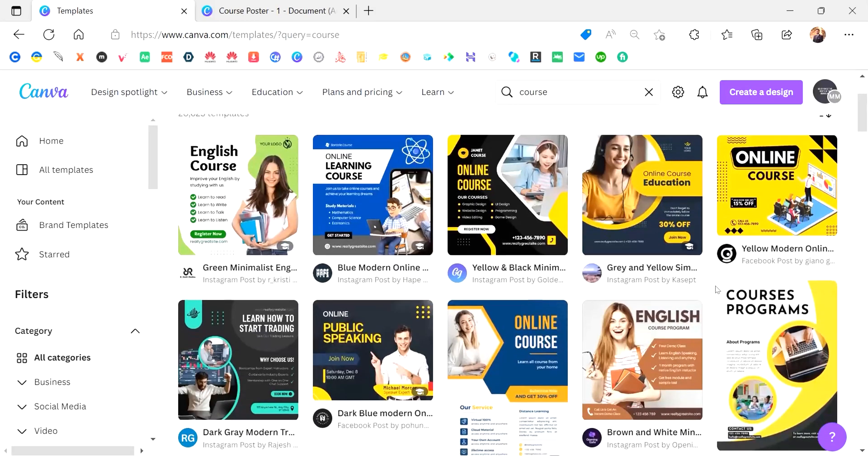
scroll(716, 289, down, 1)
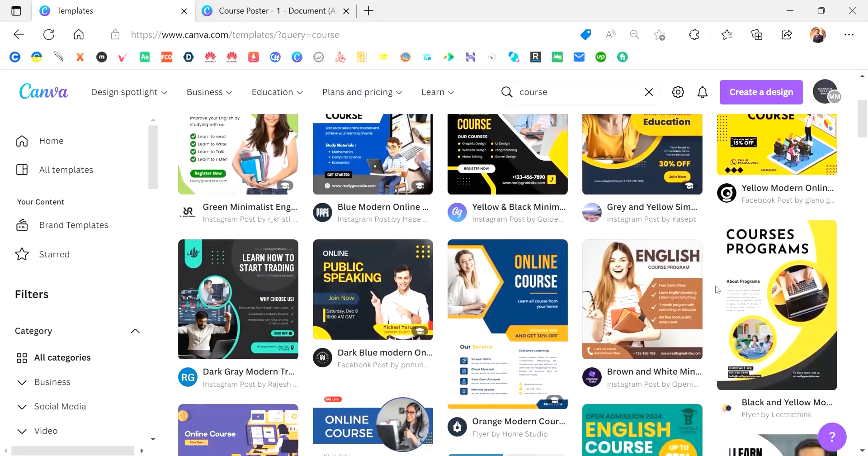
scroll(716, 289, down, 1)
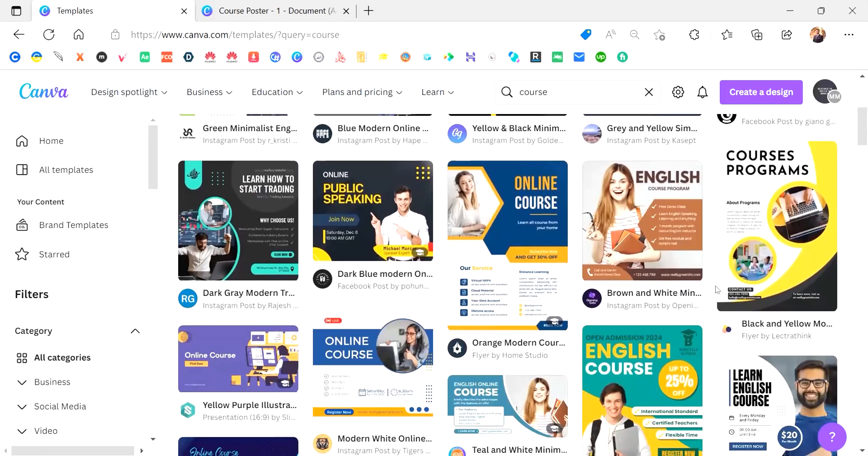
scroll(717, 289, down, 1)
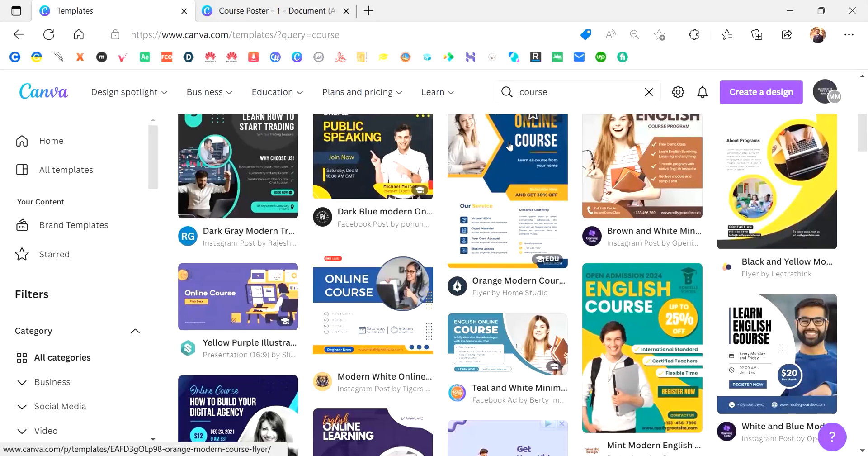
right_click(510, 145)
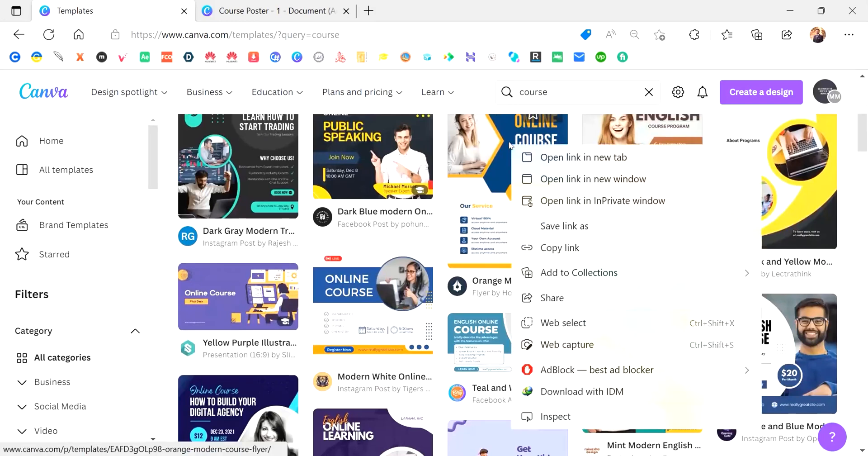
click(527, 156)
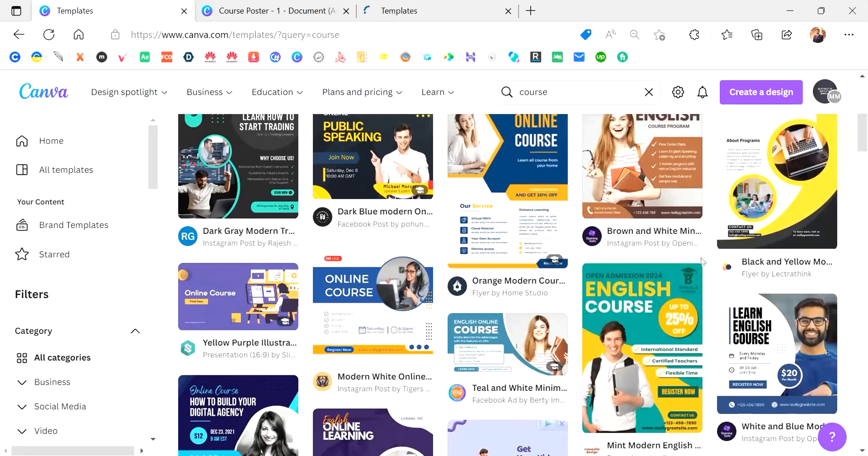
- Examine more of the course templates for further portrait poster and flyer layouts
scroll(702, 262, down, 1)
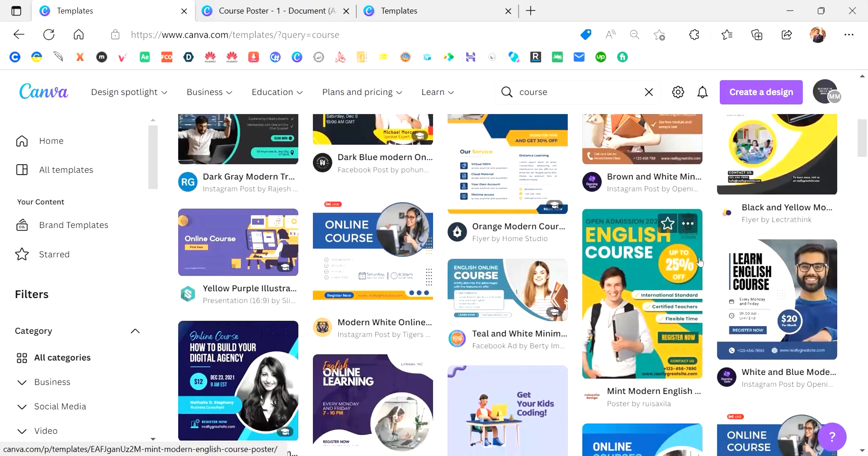
scroll(699, 261, down, 2)
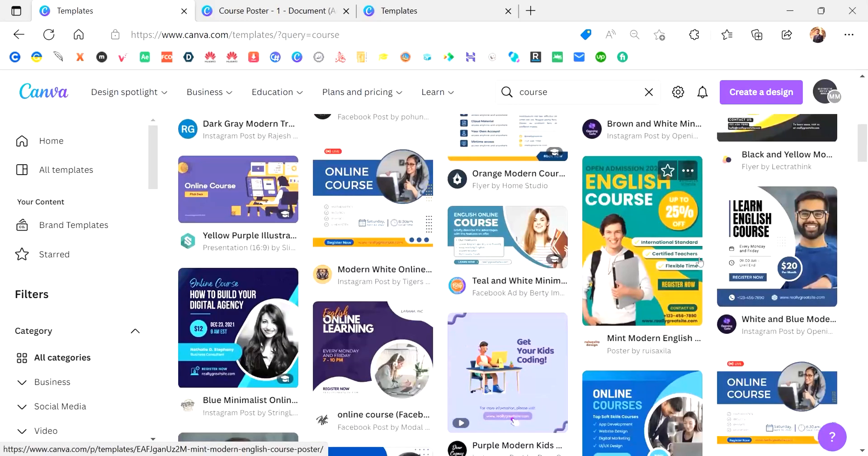
scroll(699, 261, down, 1)
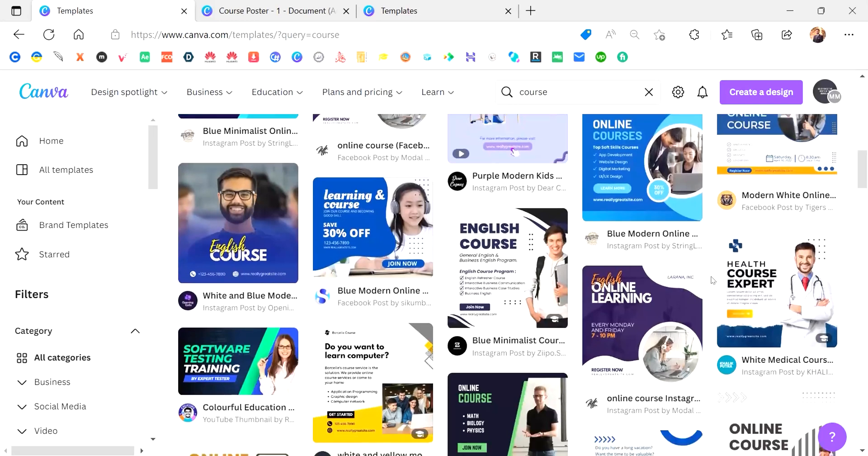
scroll(713, 280, down, 1)
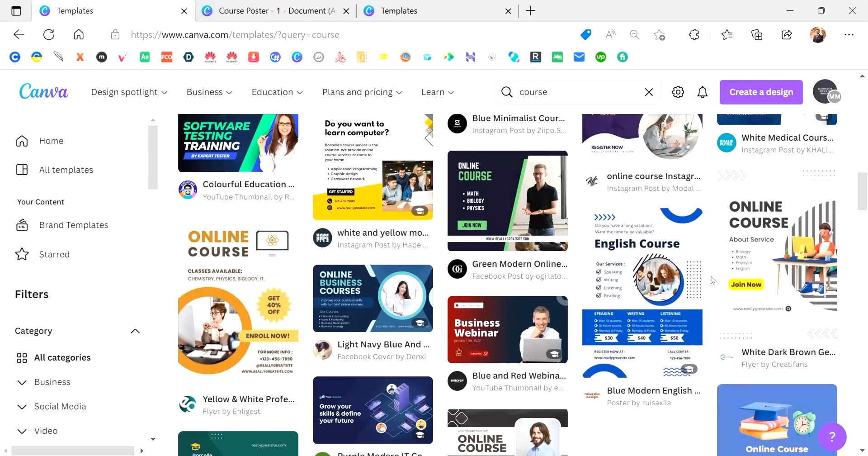
scroll(713, 280, down, 2)
scroll(713, 280, down, 2)
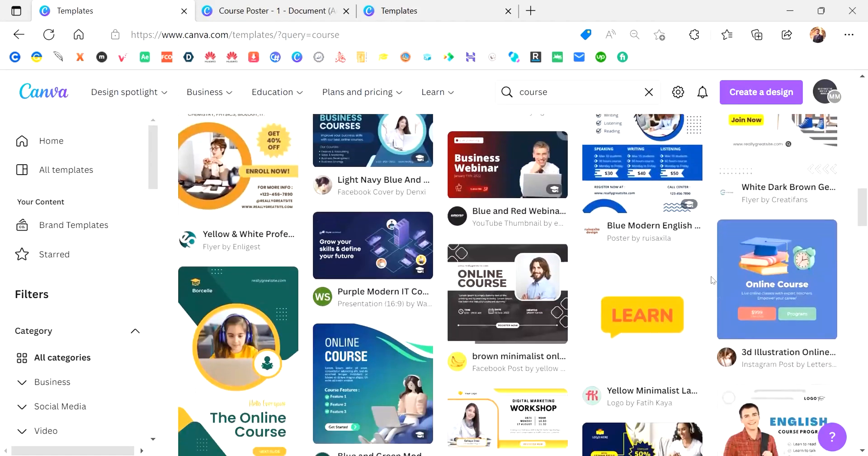
scroll(713, 280, down, 1)
- Open the Blue Modern English Course poster template in a new browser tab, keeping the results page in view
scroll(713, 279, up, 3)
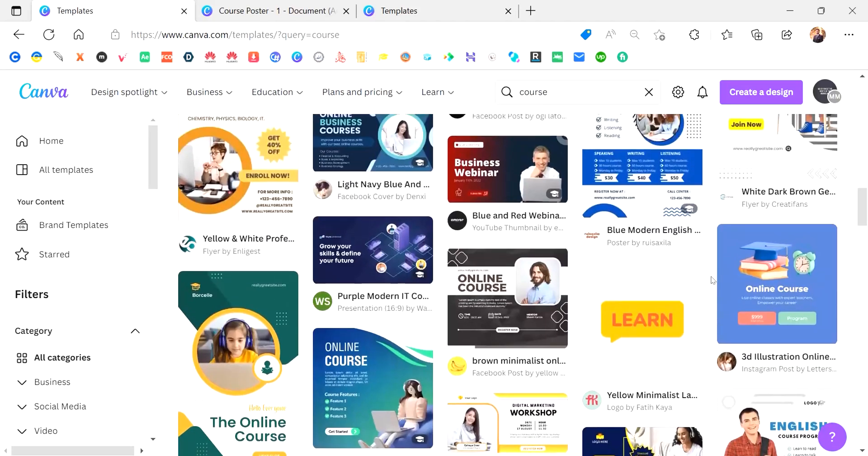
scroll(711, 276, up, 1)
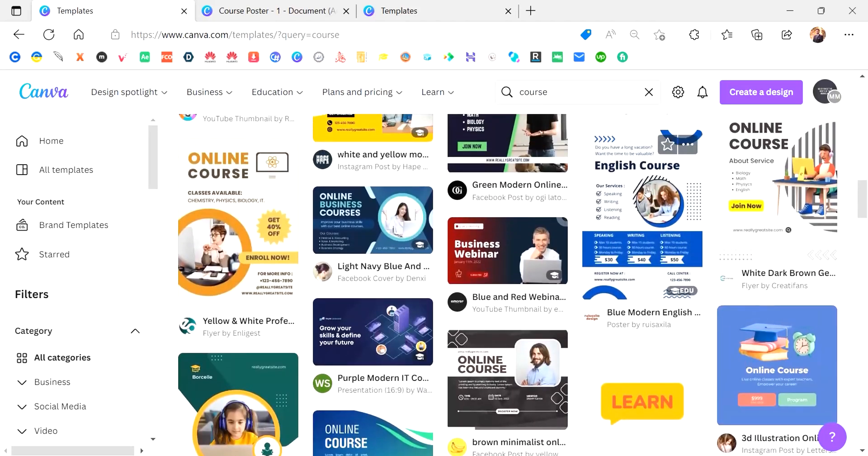
scroll(647, 191, up, 1)
right_click(609, 180)
key(Escape)
- Examine further course templates down the results page, comparing the portrait flyers and English course designs with the other formats
scroll(709, 249, down, 3)
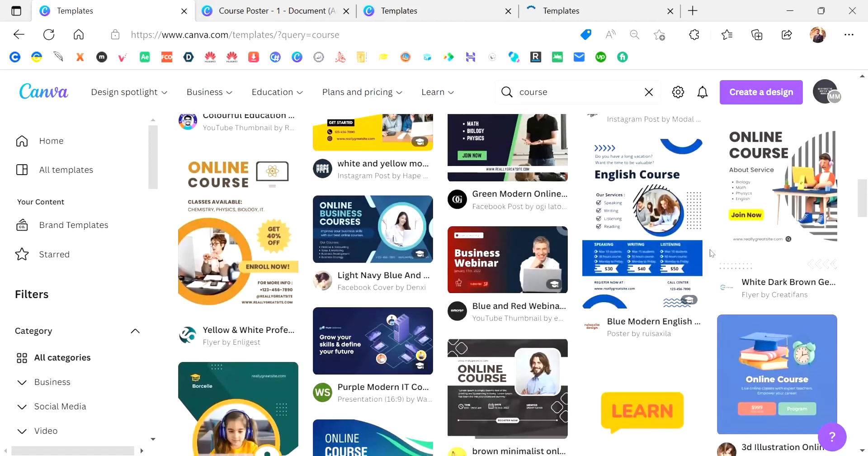
scroll(711, 253, down, 4)
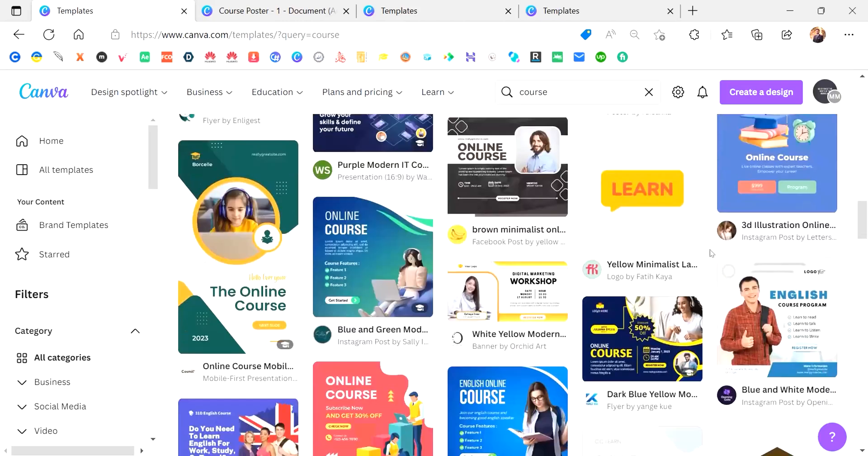
scroll(711, 253, down, 5)
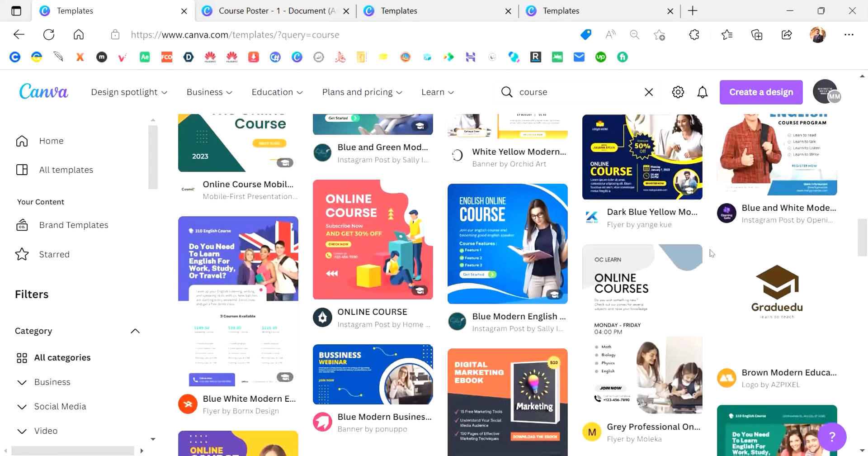
scroll(711, 254, down, 1)
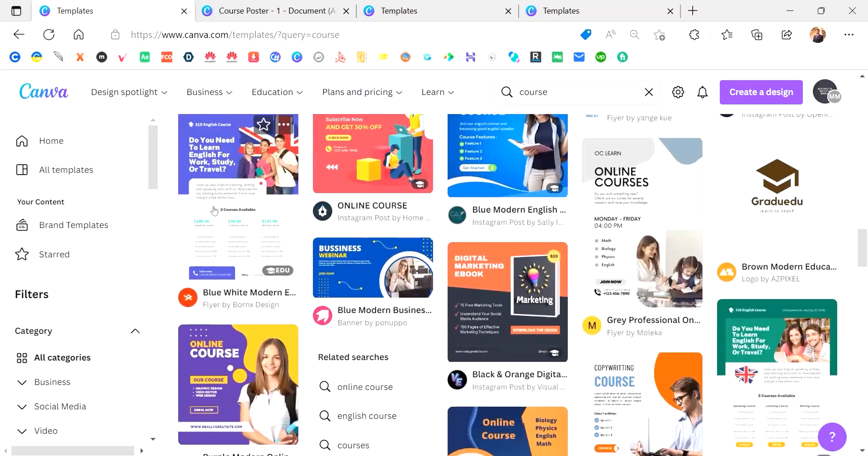
scroll(251, 238, up, 1)
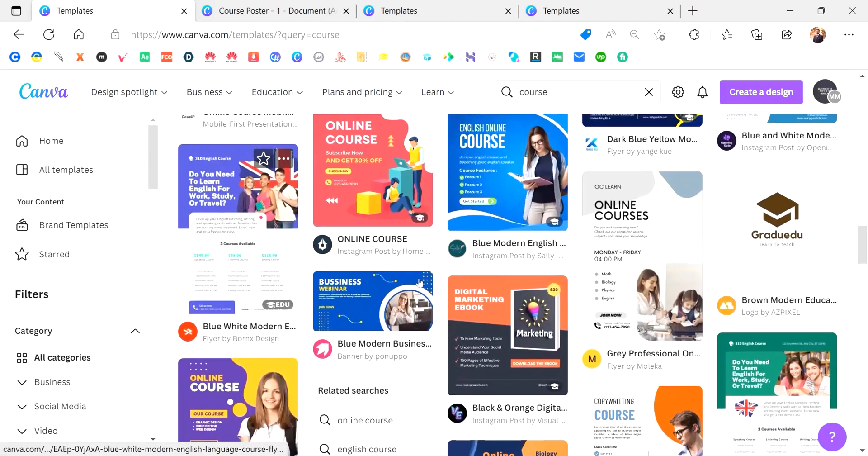
scroll(649, 254, down, 3)
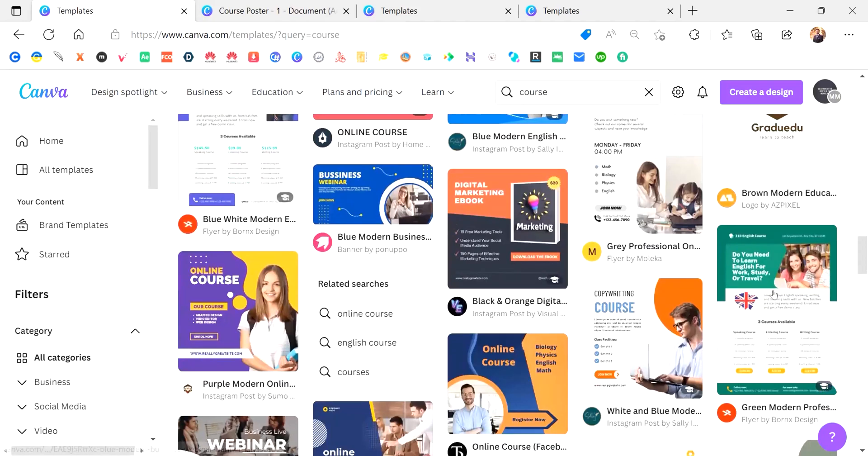
scroll(778, 273, up, 1)
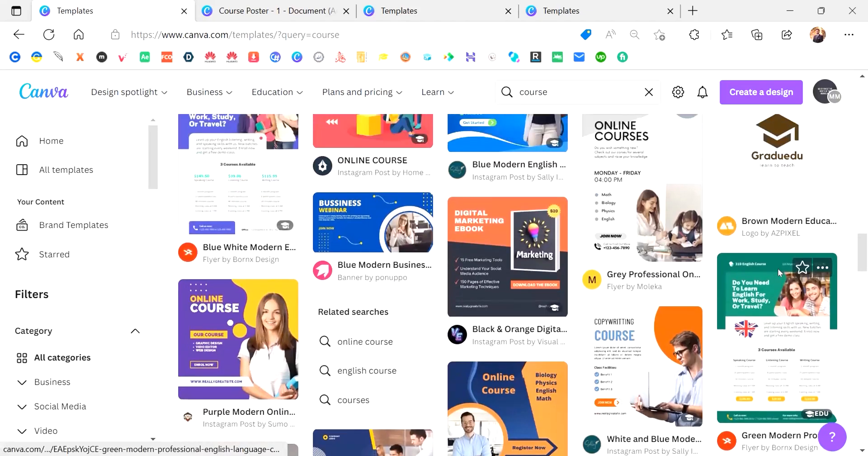
scroll(779, 272, up, 2)
scroll(778, 272, down, 1)
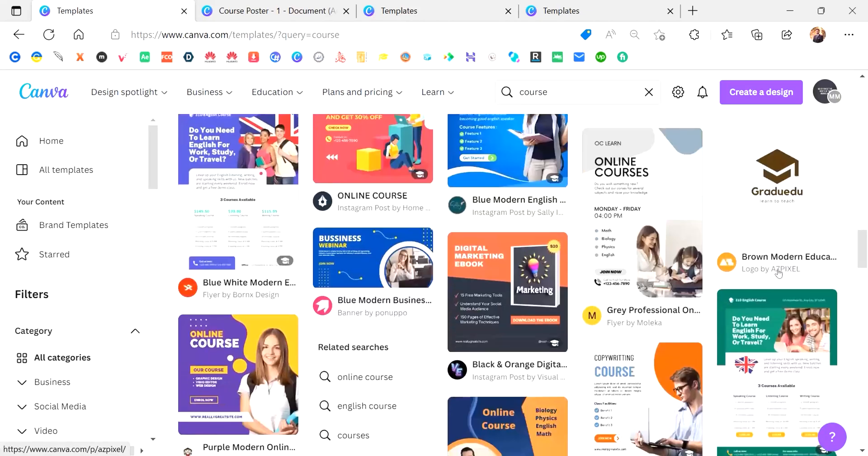
scroll(557, 306, up, 4)
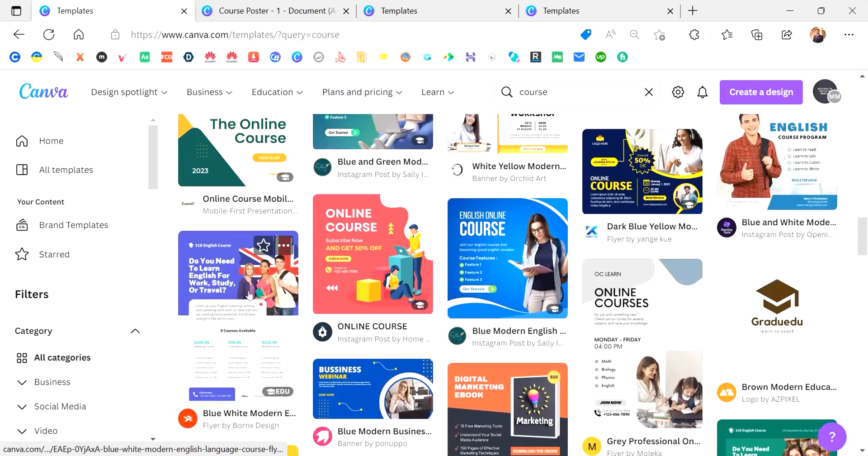
scroll(263, 330, down, 3)
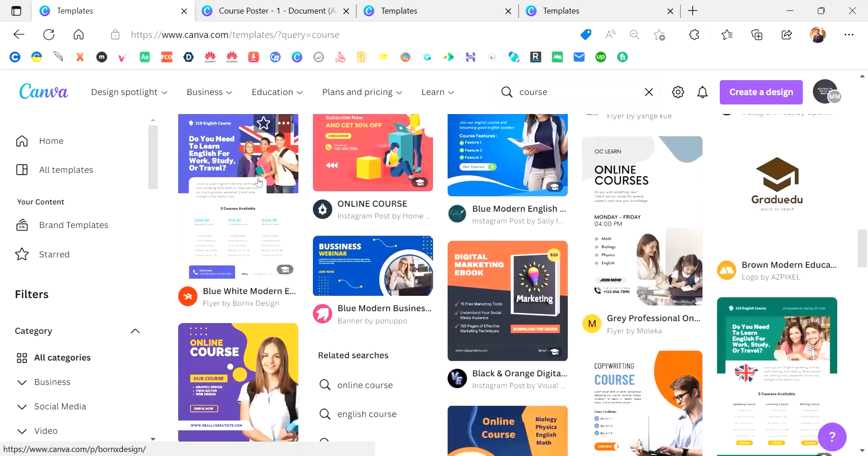
scroll(686, 392, down, 4)
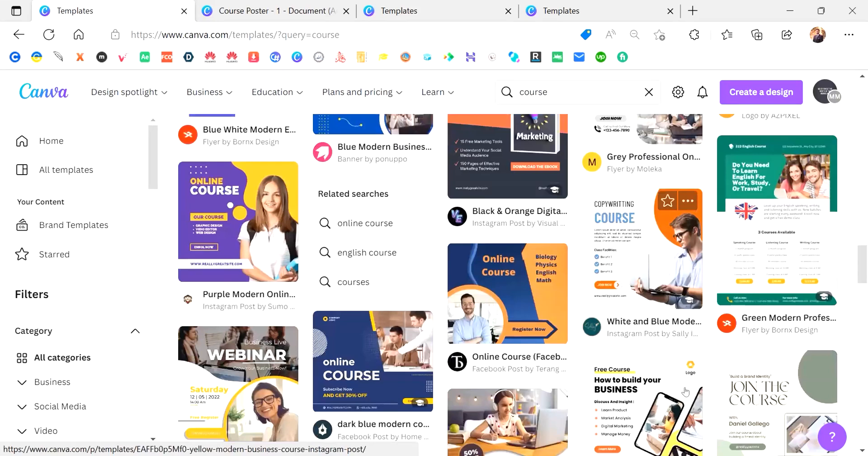
scroll(686, 391, down, 15)
scroll(687, 391, down, 12)
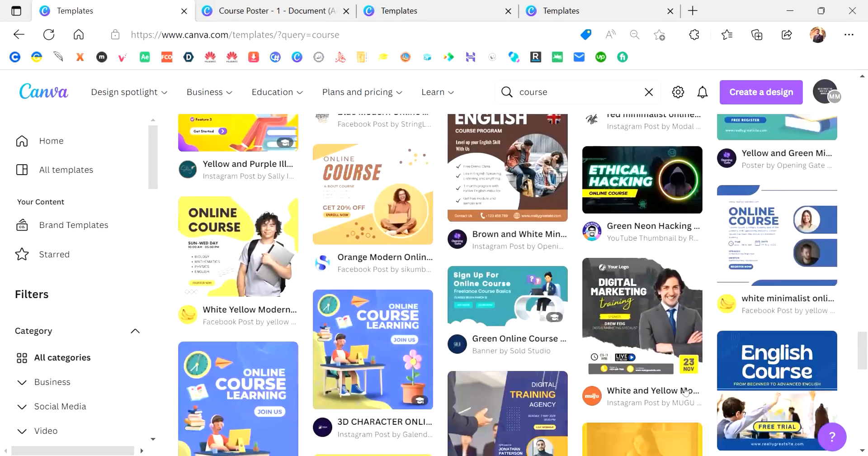
scroll(686, 391, down, 10)
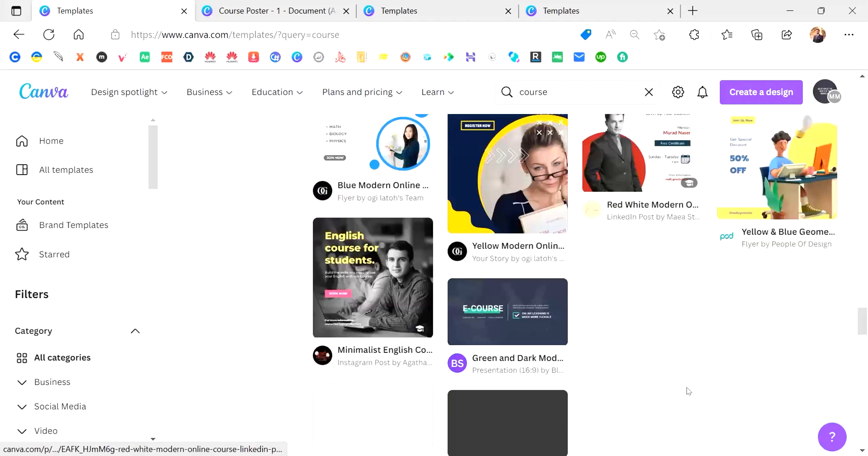
scroll(686, 391, down, 2)
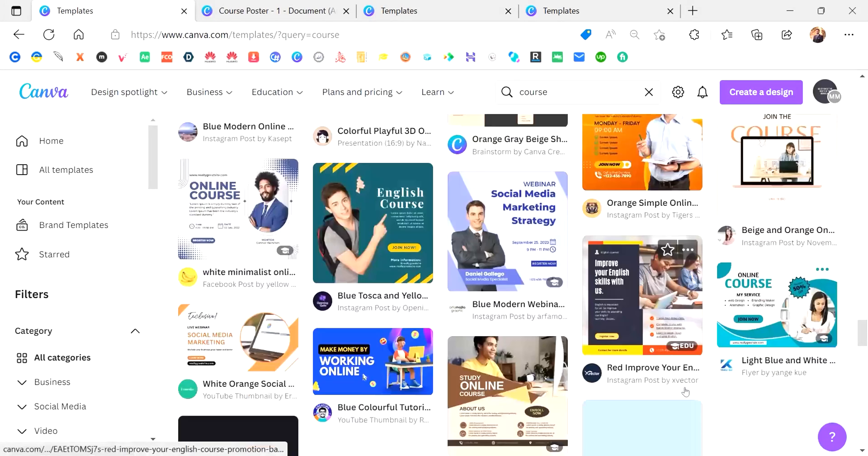
scroll(686, 391, down, 10)
- Open the Blue White Modern English Language Course flyer template in a new browser tab, keeping the results page in view
scroll(686, 392, down, 4)
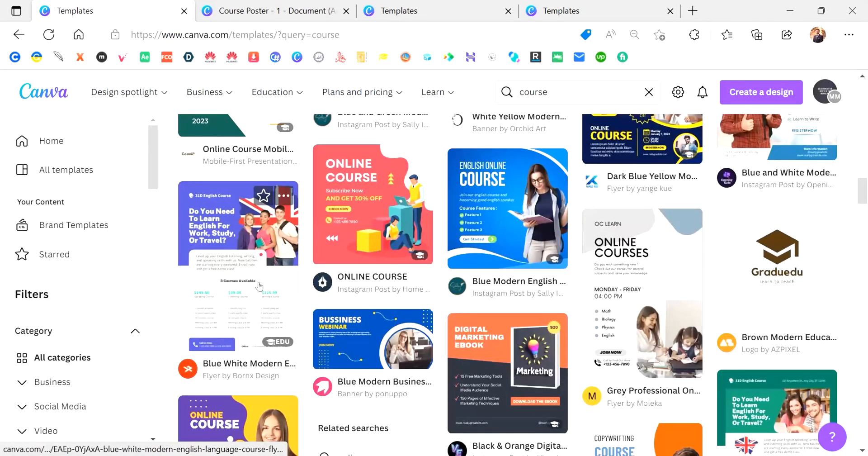
right_click(259, 285)
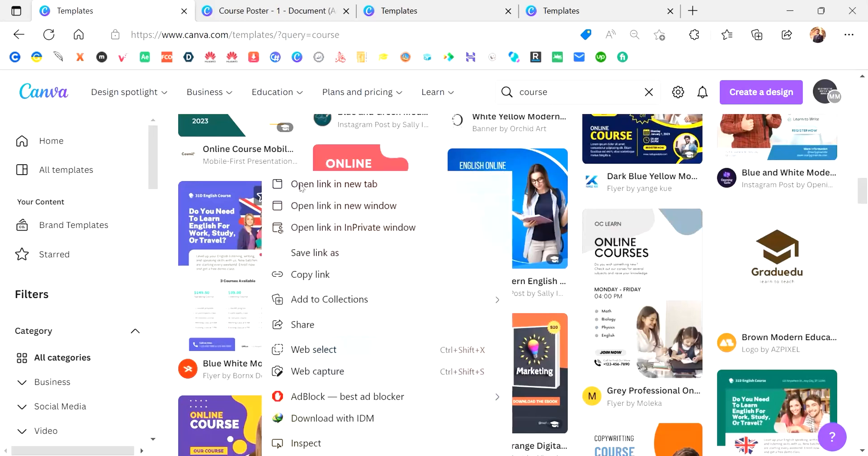
click(465, 184)
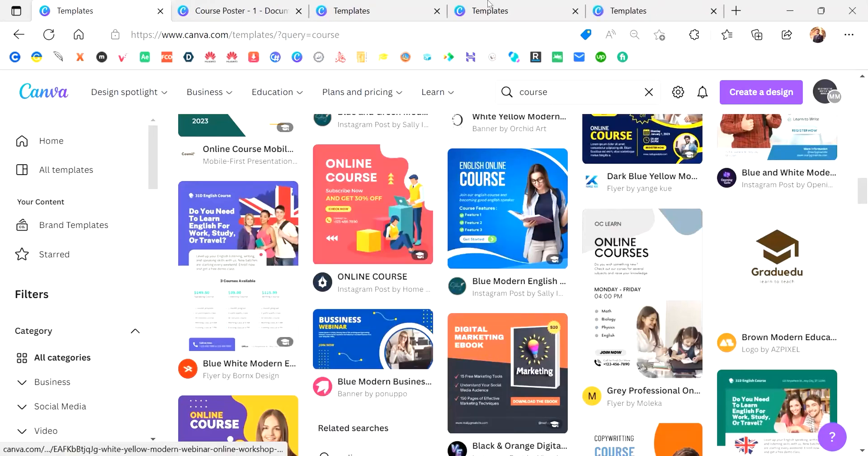
- Switch to the opened Orange Modern Course Flyer page and examine its layout and the similar templates beneath it
click(371, 6)
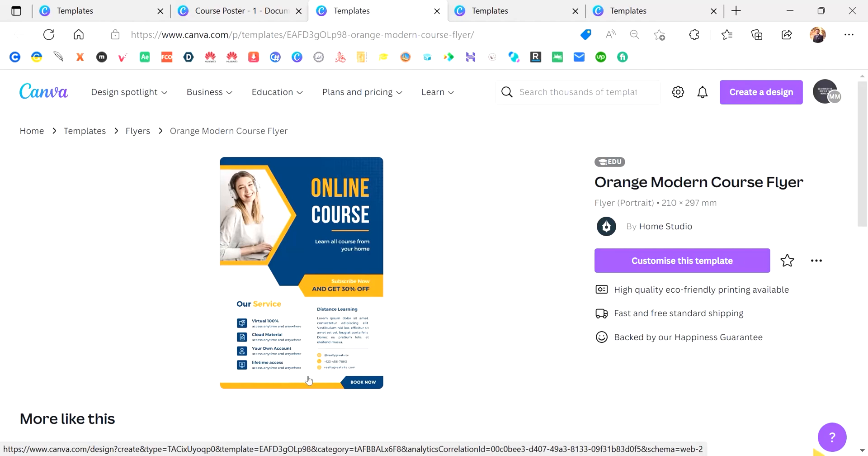
scroll(341, 394, down, 2)
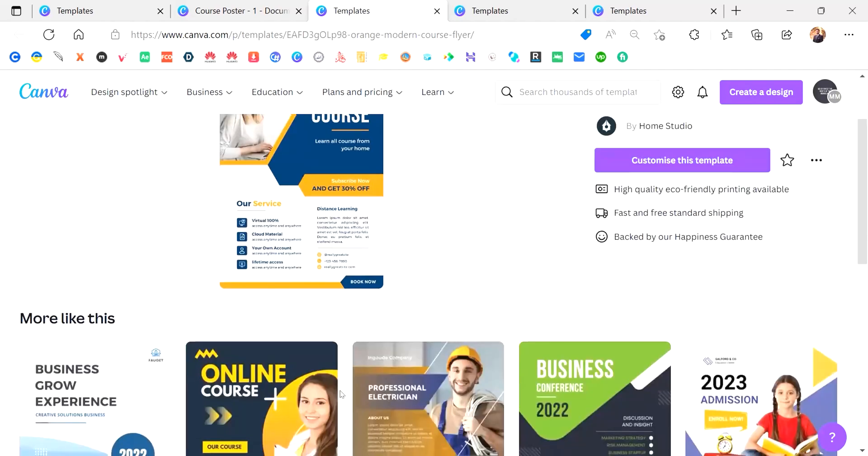
scroll(340, 394, up, 2)
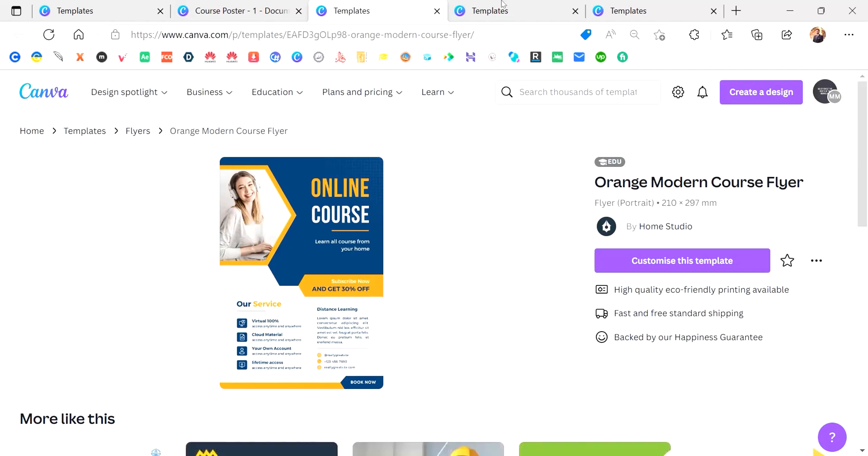
- Switch to the Blue Modern English Course Poster page and inspect the poster preview at a larger size
mouse_move(503, 3)
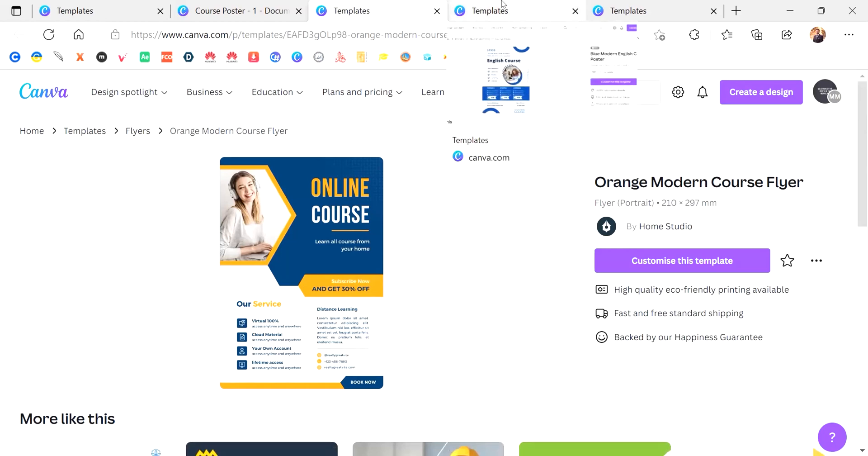
click(504, 4)
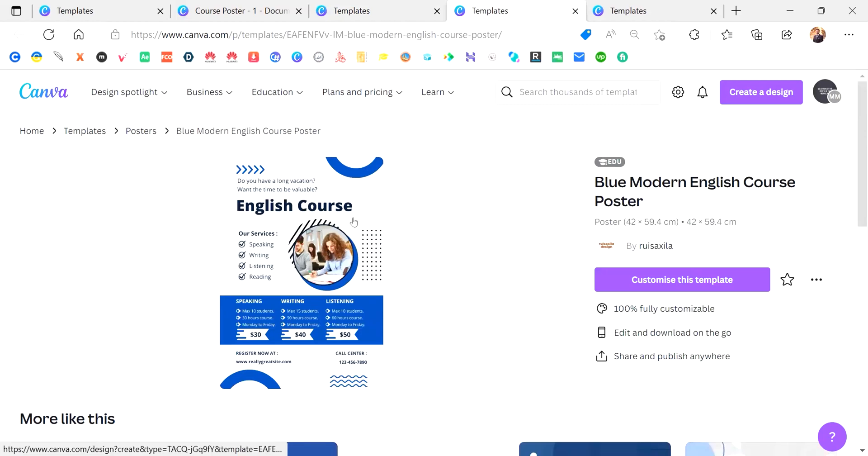
scroll(354, 222, up, 2)
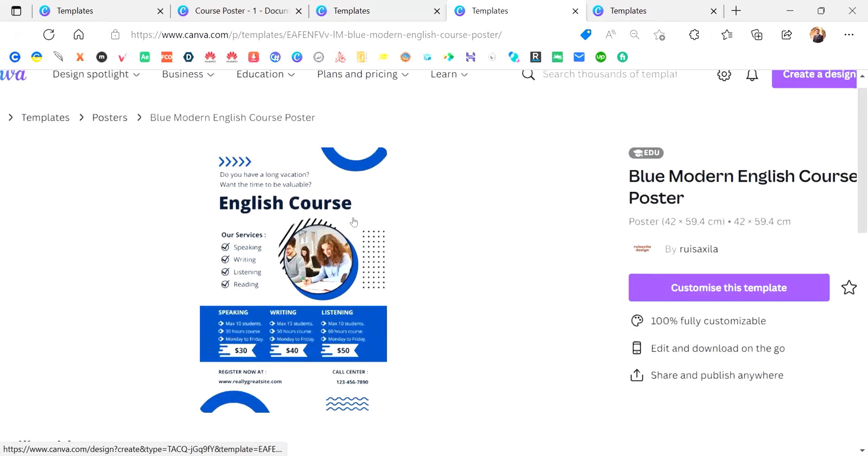
scroll(353, 221, up, 1)
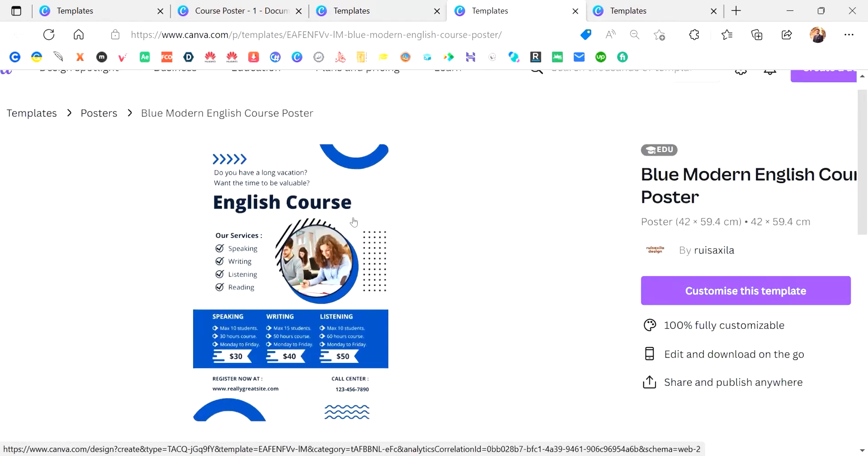
- Compare the poster with the Orange Modern Course Flyer, and study the Blue Modern English Course Poster's services, course details, prices and contact section
click(372, 5)
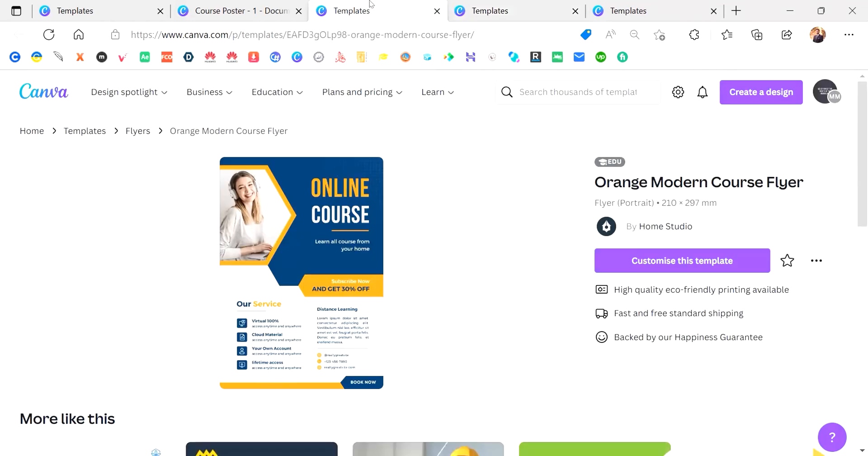
click(454, 7)
scroll(437, 229, down, 1)
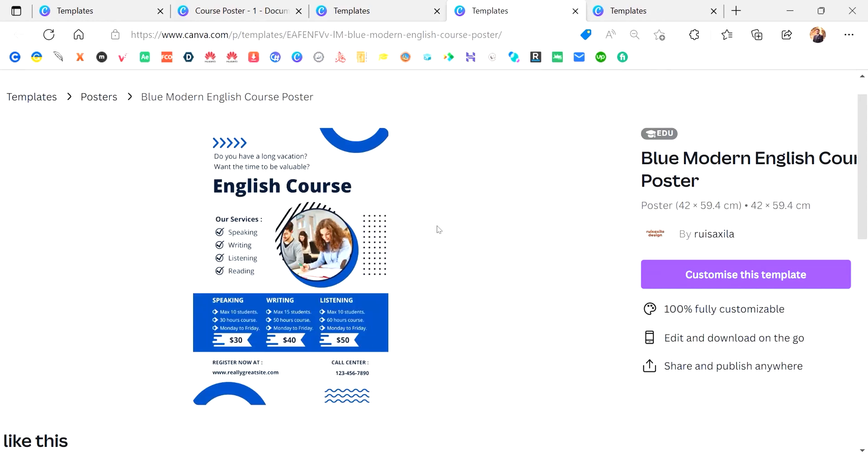
scroll(438, 229, down, 1)
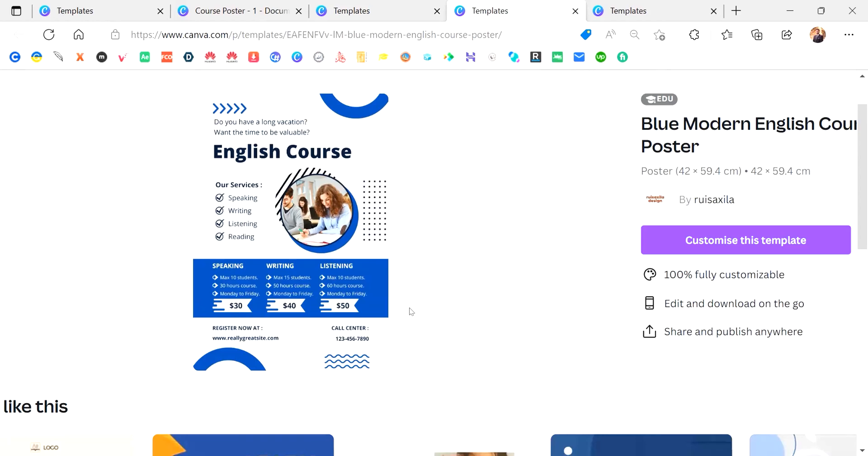
scroll(225, 273, up, 3)
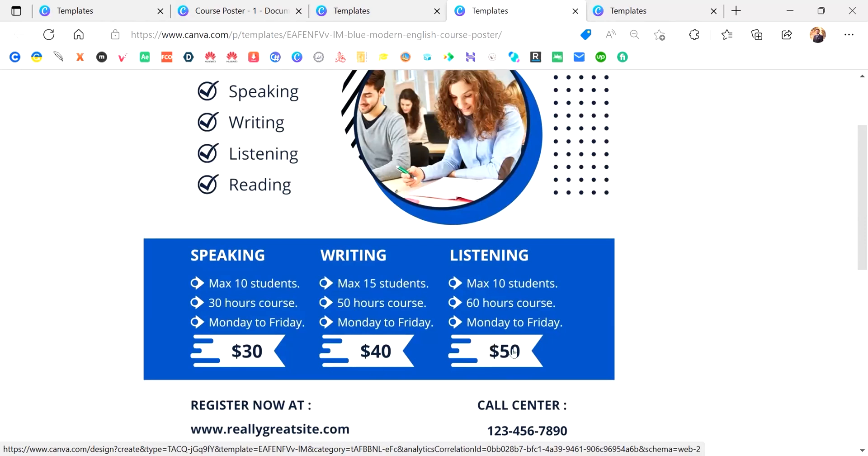
scroll(513, 353, down, 5)
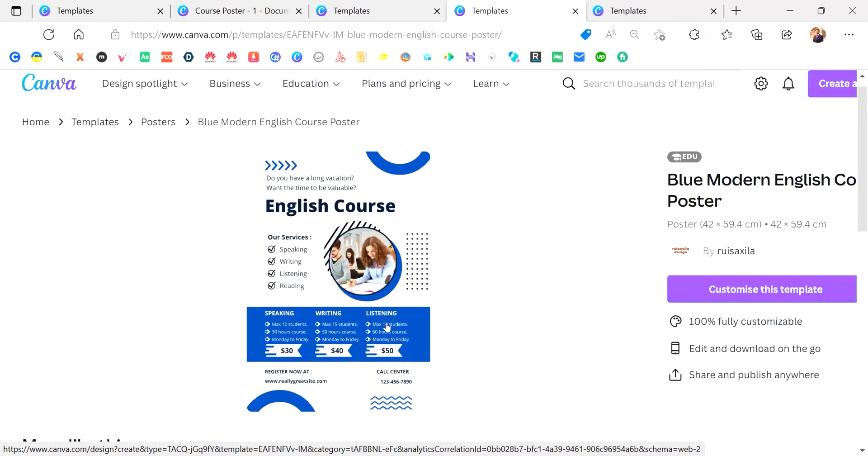
scroll(386, 327, up, 2)
scroll(386, 326, down, 1)
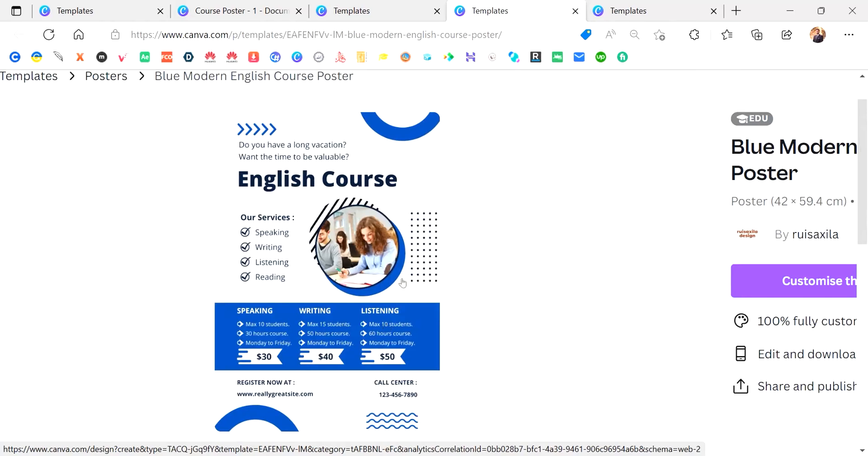
- Switch to the Blue White Modern English Language Course Flyer and read its enlarged preview from the headline down to the contact details
click(640, 6)
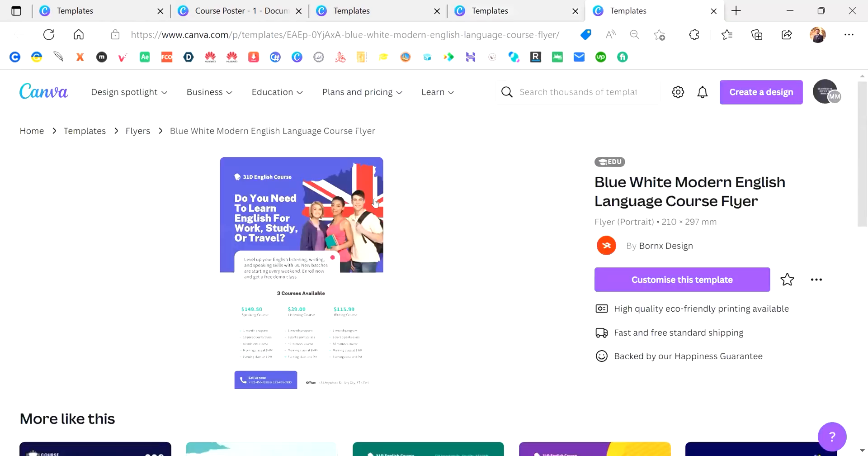
scroll(376, 202, up, 3)
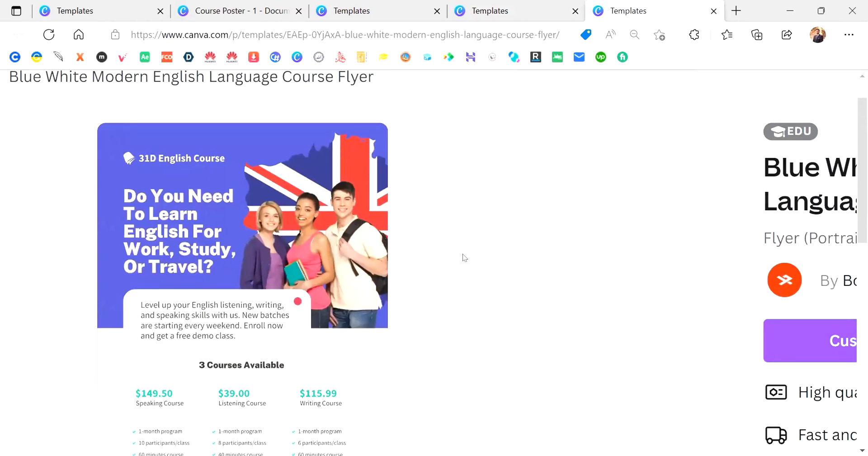
scroll(304, 170, down, 1)
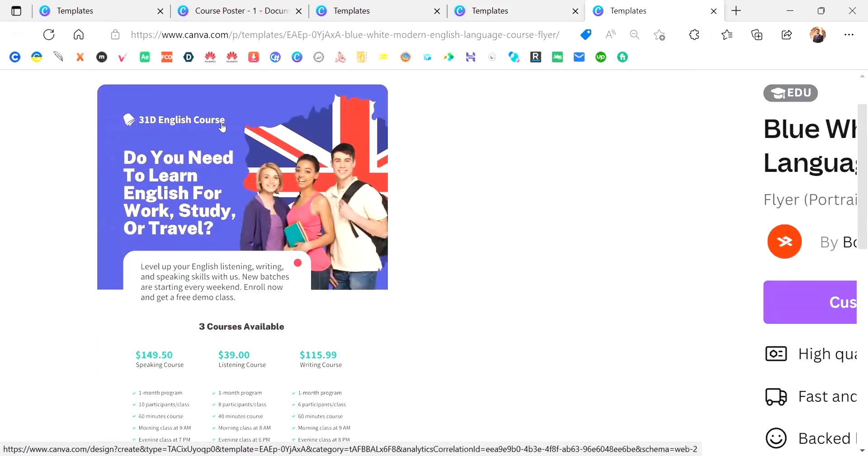
scroll(222, 127, down, 1)
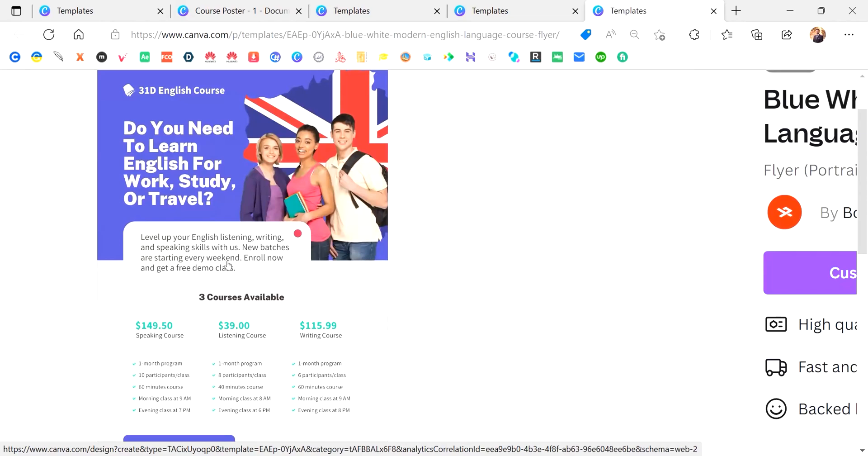
scroll(228, 265, down, 2)
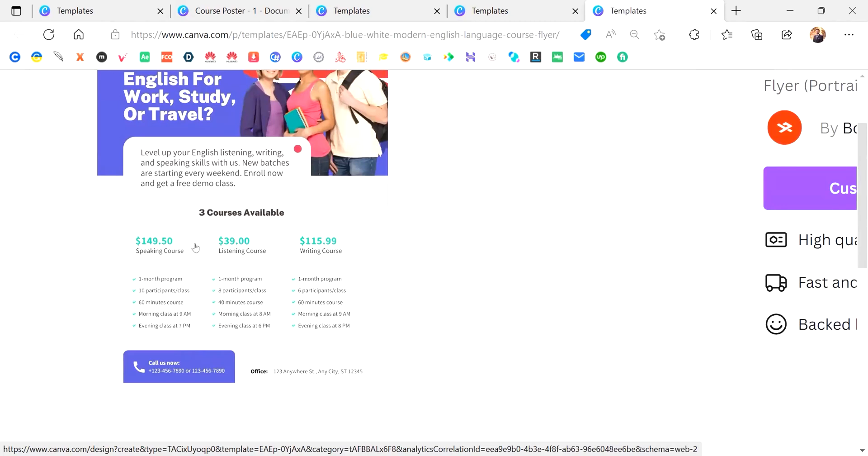
- Compare the Blue White Modern English Language Course Flyer with the Blue Modern English Course Poster and the Orange Modern Course Flyer
scroll(397, 221, down, 3)
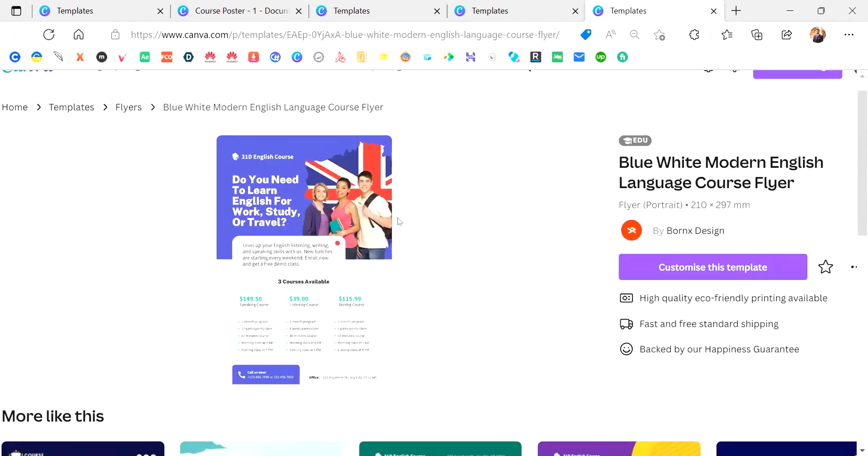
click(389, 6)
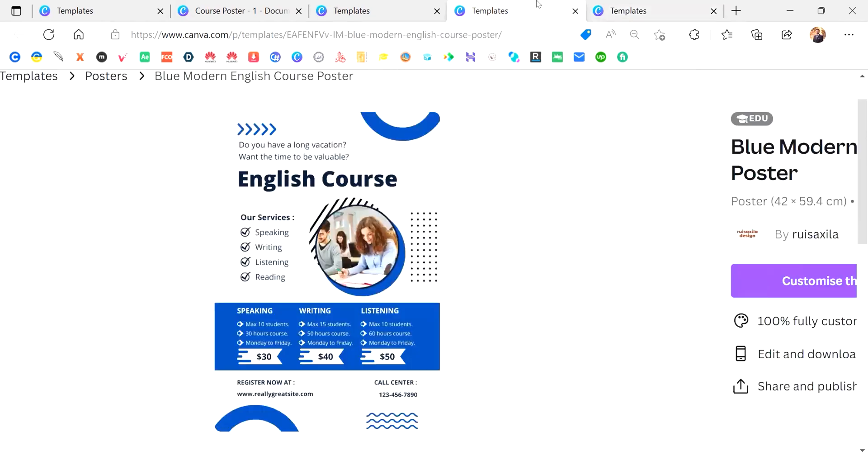
click(392, 4)
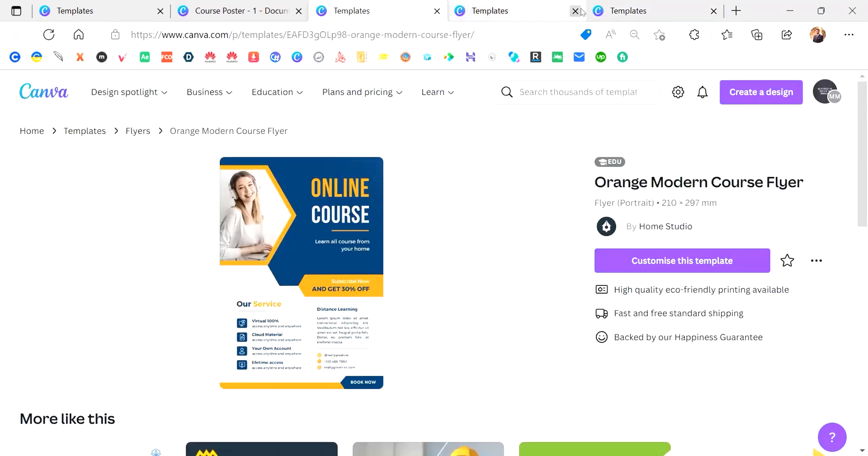
click(550, 14)
click(610, 11)
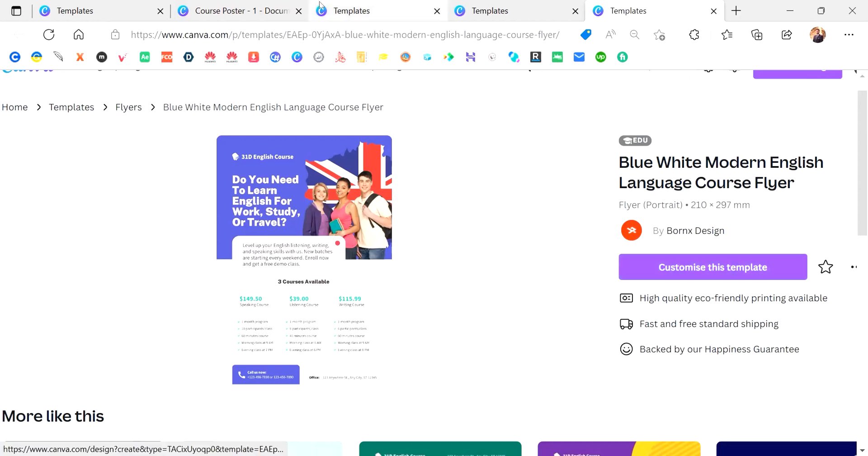
click(264, 6)
click(133, 4)
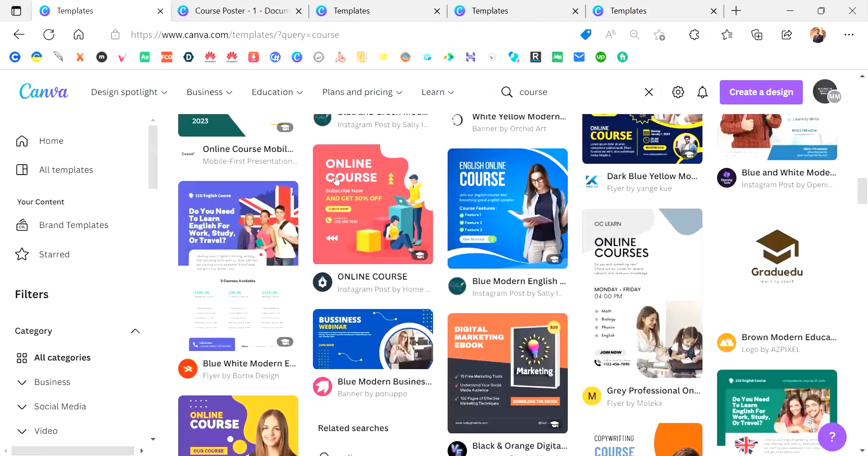
right_click(336, 180)
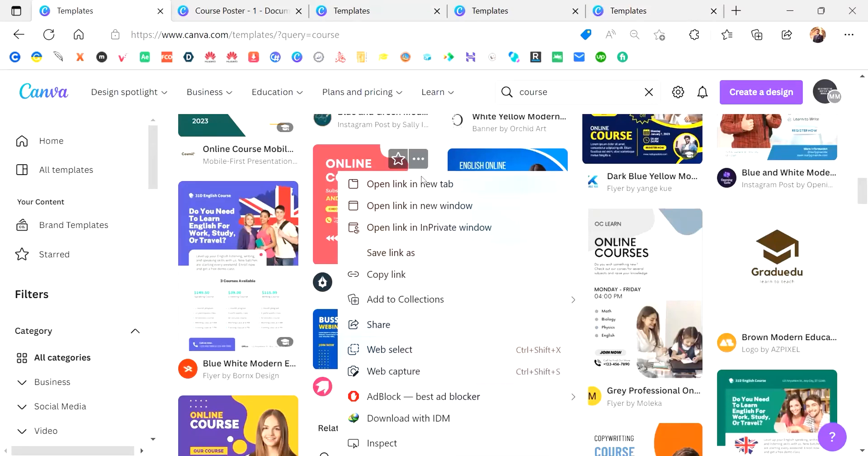
click(664, 6)
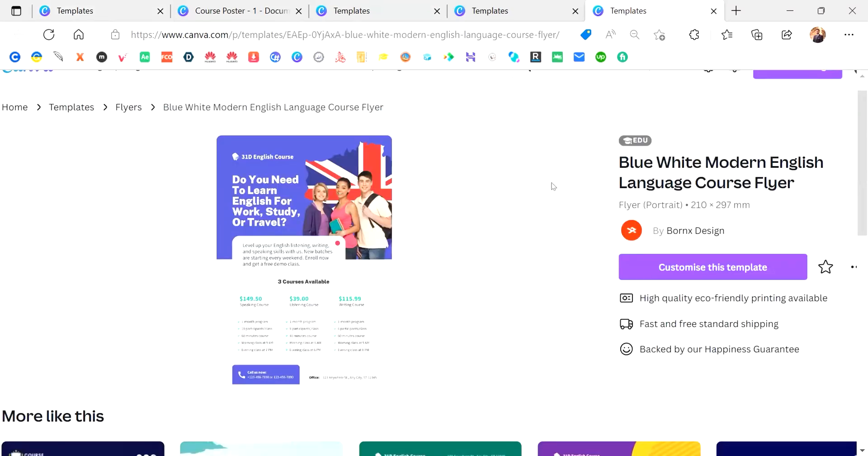
- Open the Blue White Modern English Language Course Flyer template as an editable design
scroll(554, 186, down, 5)
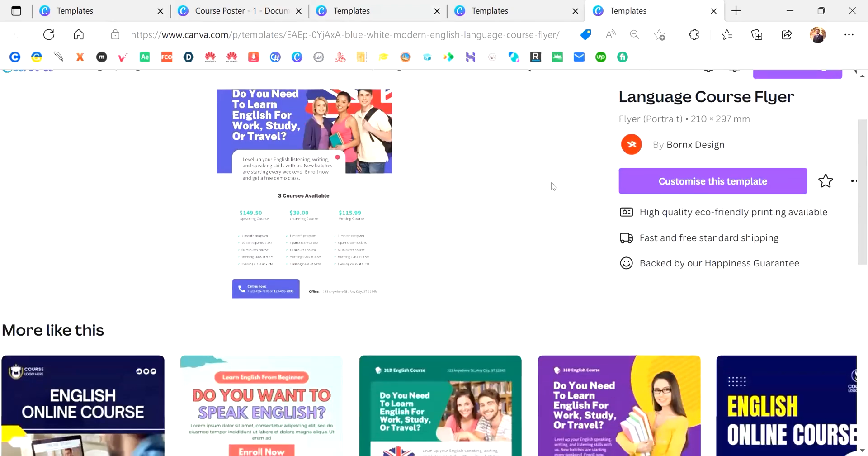
scroll(553, 185, up, 5)
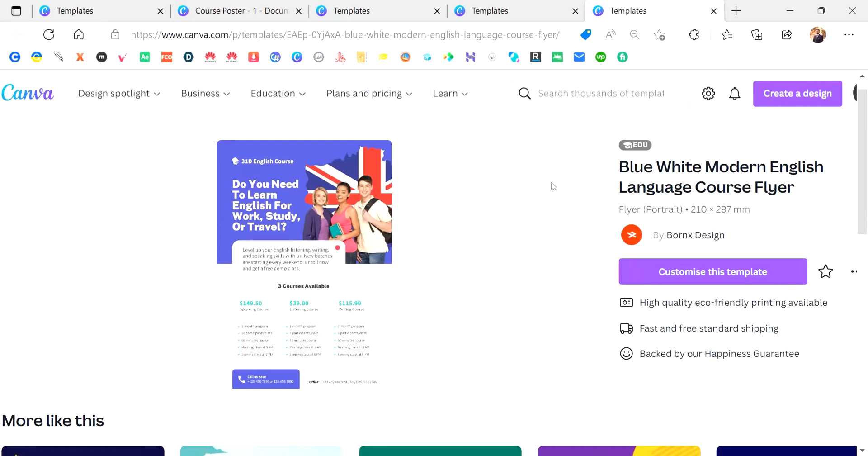
click(679, 268)
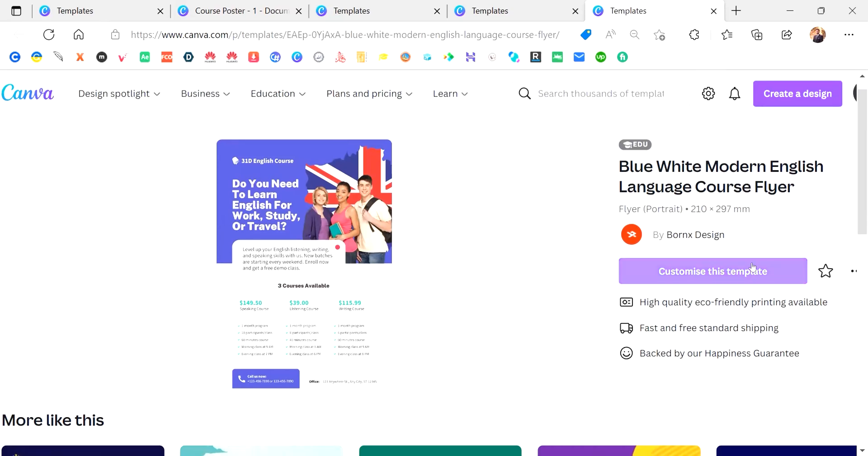
click(701, 273)
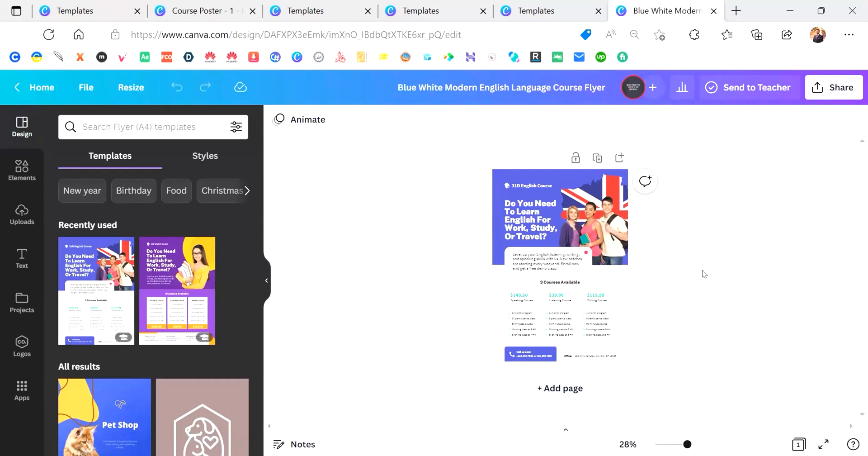
- Rename the design as Academy Poster, correcting the spelling of "Academy" with the suggested word
click(565, 85)
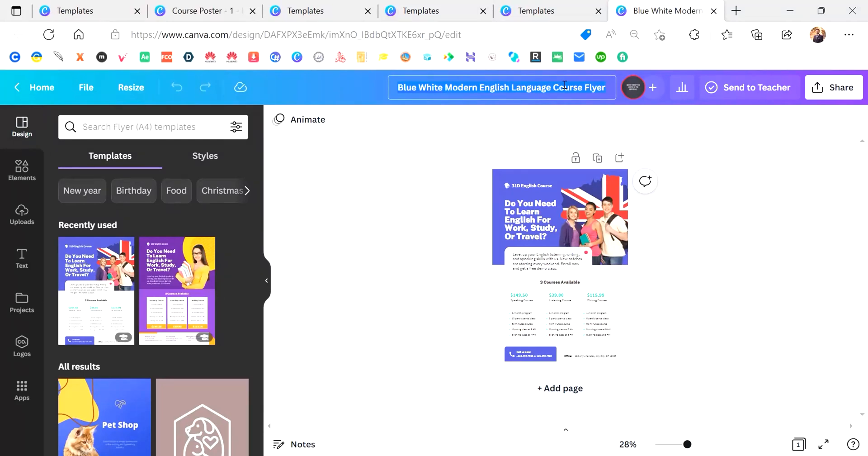
click(618, 114)
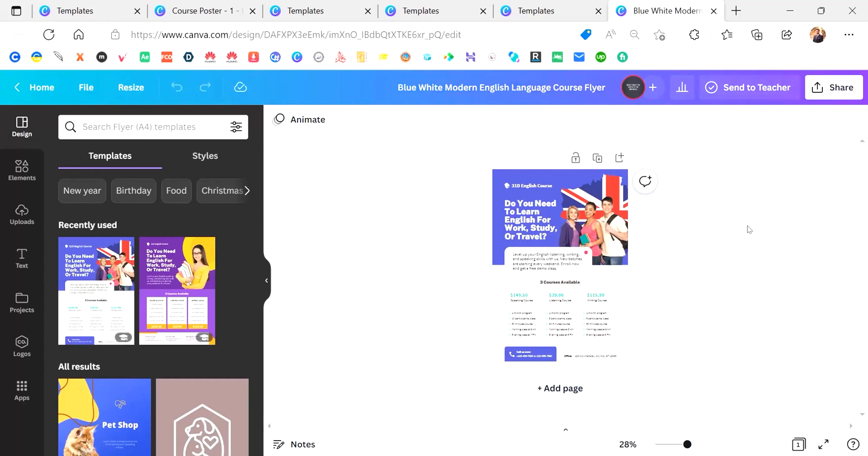
click(565, 81)
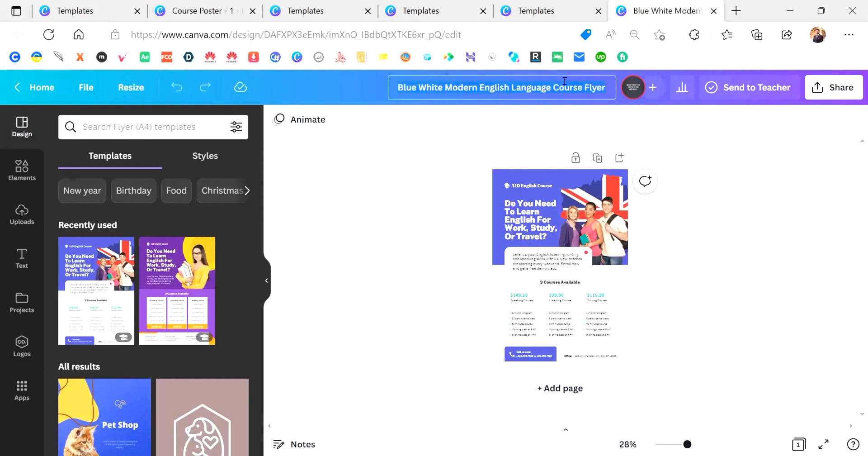
text(Acad)
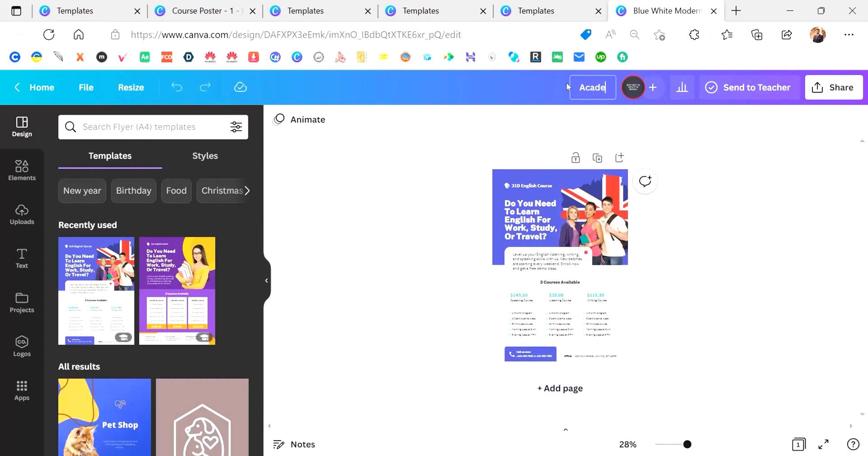
key(BackSpace)
text(dmey)
right_click(564, 81)
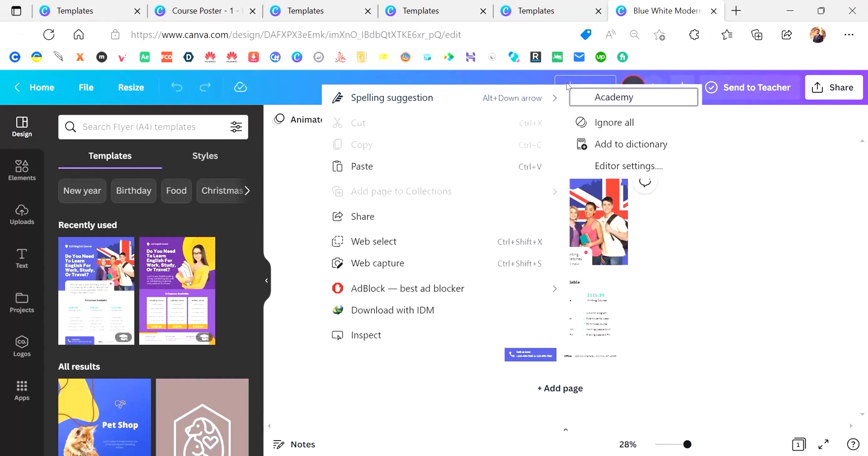
click(588, 95)
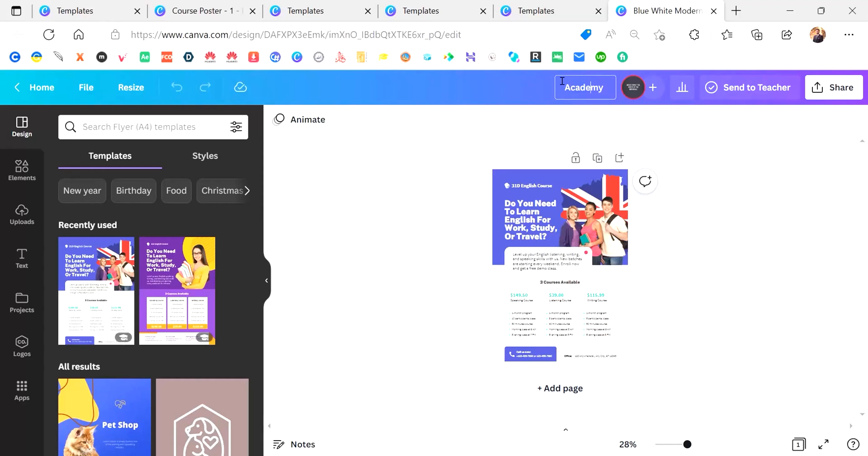
text(Poster)
click(742, 166)
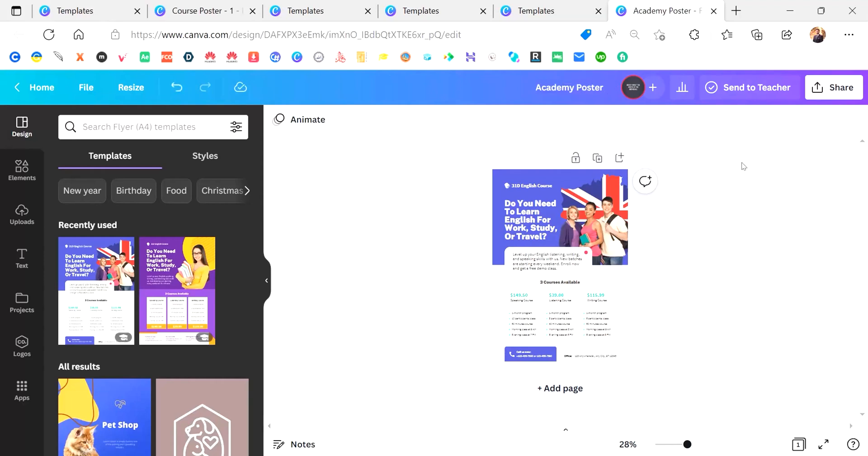
- Add a blank second page beneath the English course flyer
scroll(742, 166, up, 5)
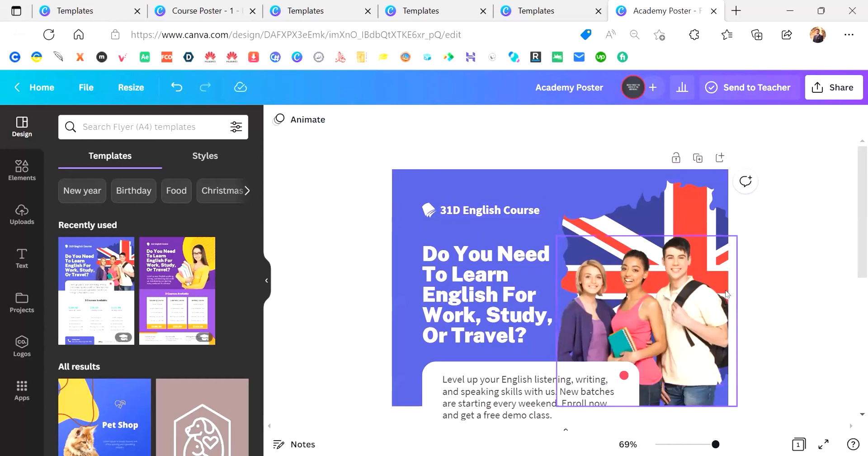
scroll(760, 337, down, 5)
scroll(760, 336, down, 4)
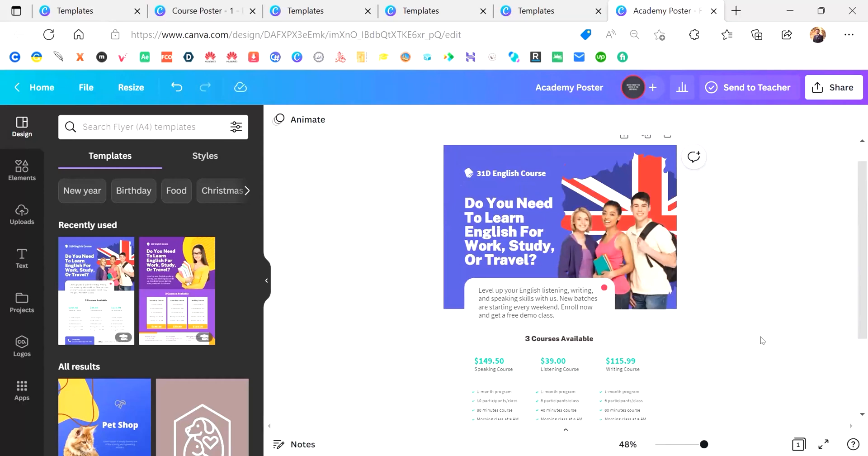
scroll(760, 337, down, 2)
scroll(761, 336, up, 3)
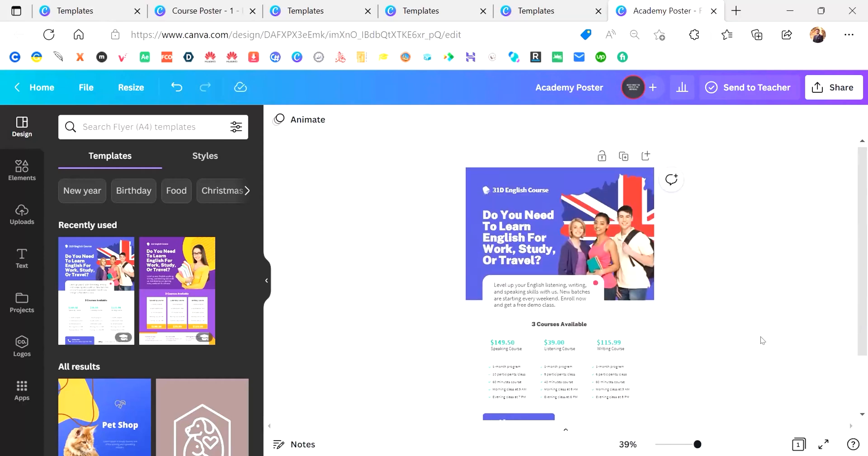
scroll(760, 336, down, 2)
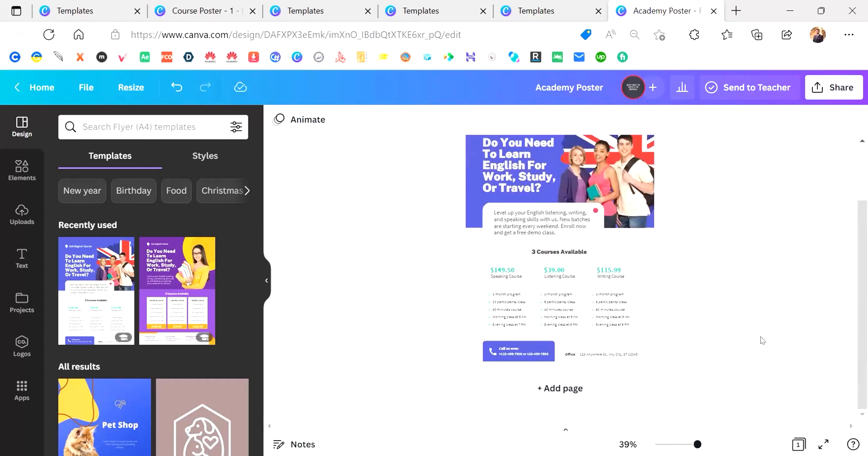
click(606, 388)
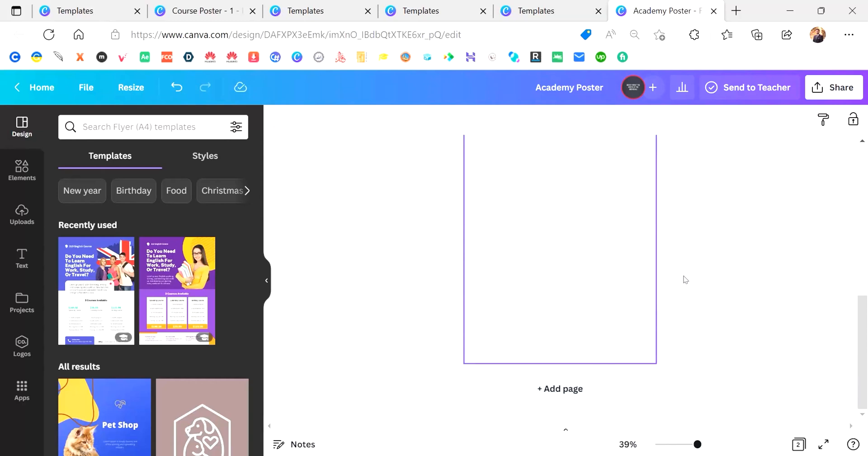
- Examine the flyer's header, photo, course columns and contact section on page 1 as reference for the blank page 2
scroll(684, 278, up, 3)
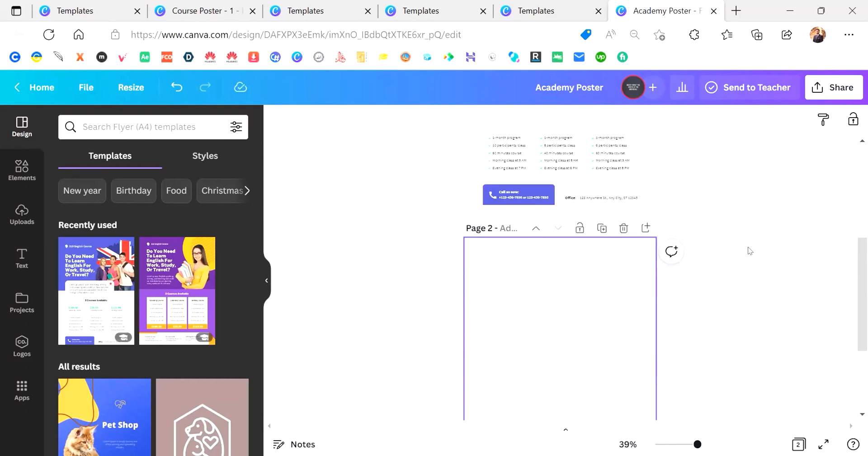
scroll(749, 251, up, 5)
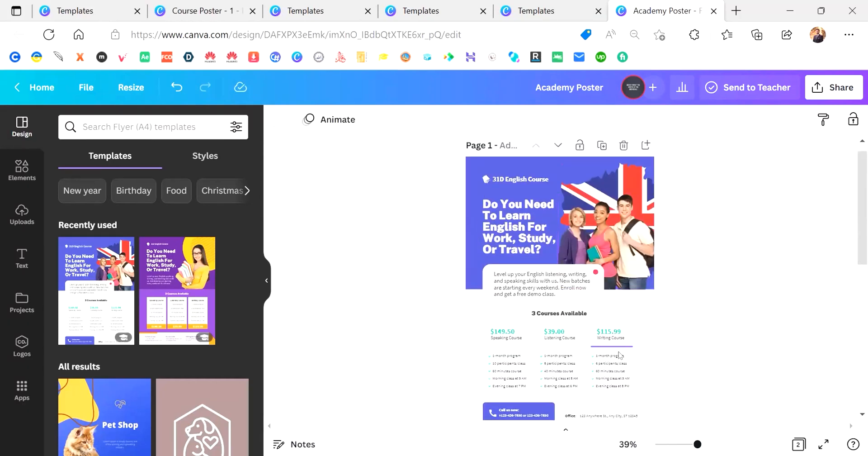
scroll(712, 359, down, 4)
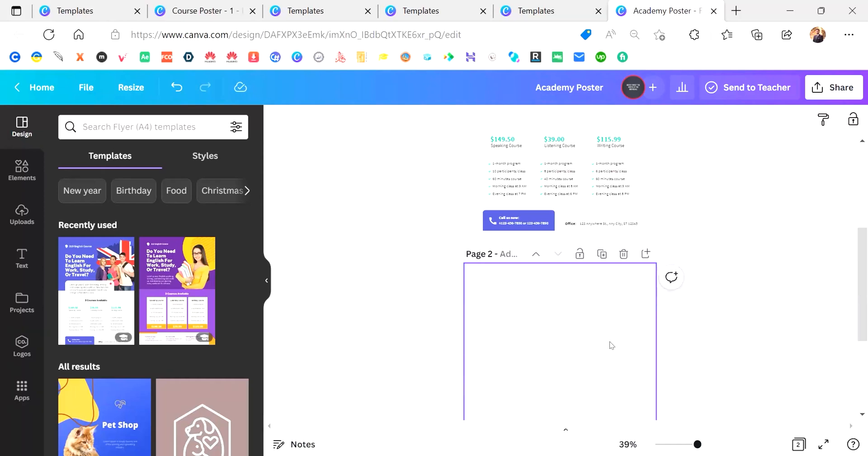
scroll(611, 345, down, 1)
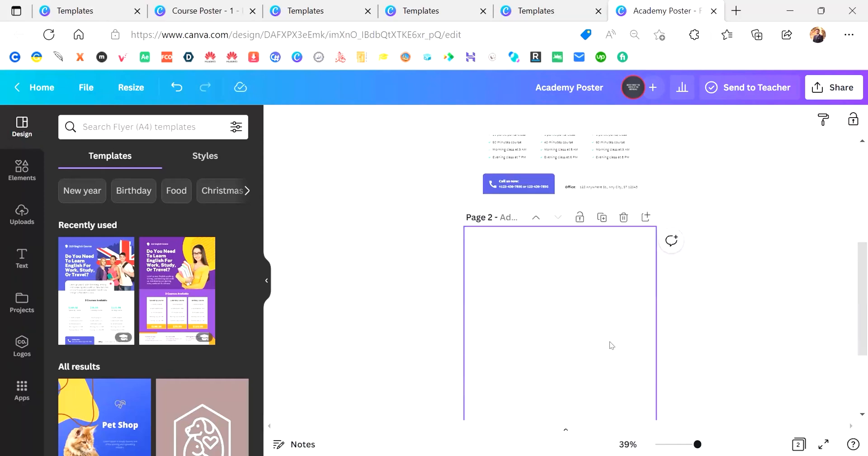
scroll(611, 345, up, 2)
scroll(611, 345, up, 2)
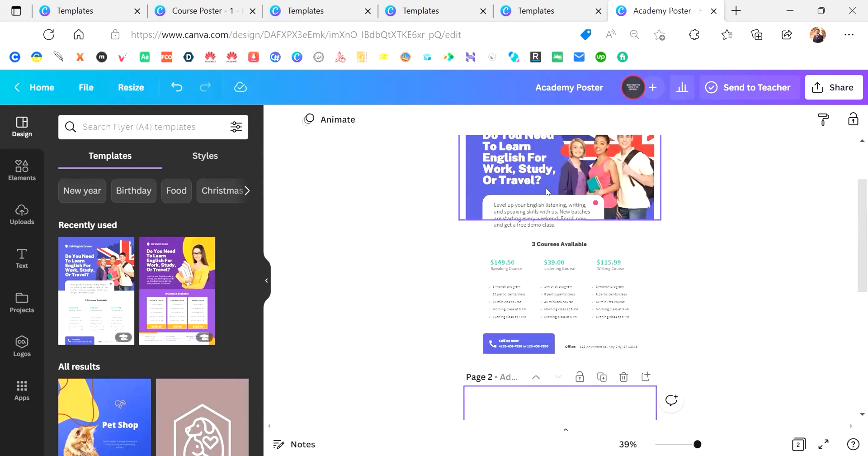
scroll(578, 322, down, 3)
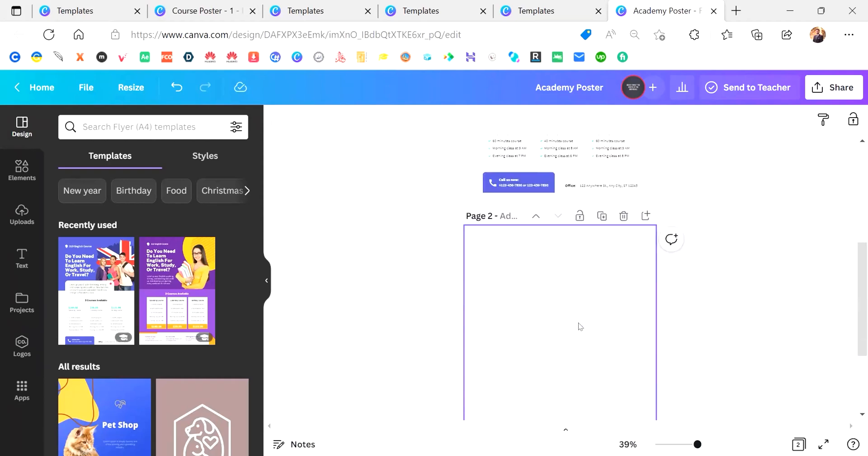
scroll(580, 326, down, 3)
scroll(580, 325, up, 7)
scroll(580, 326, down, 2)
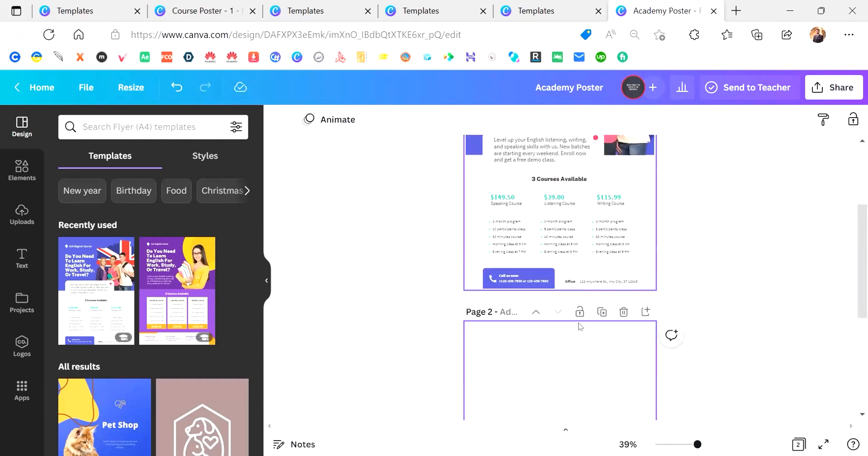
scroll(579, 322, down, 2)
scroll(579, 322, up, 3)
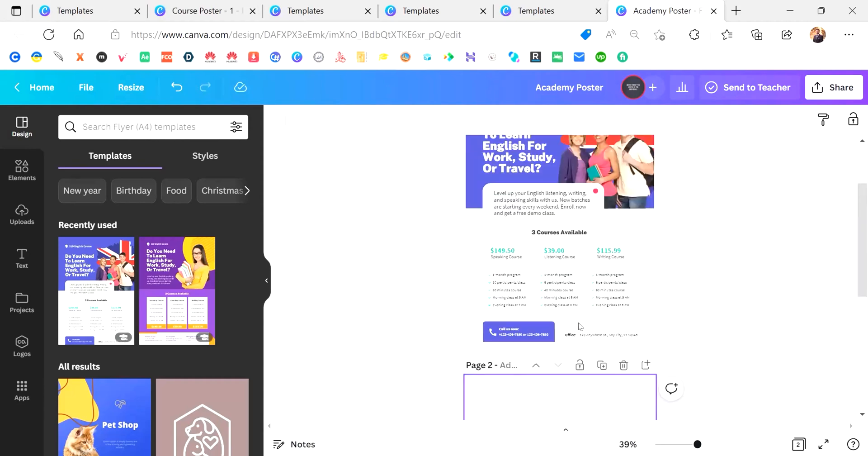
scroll(578, 321, down, 3)
ctrl+scroll(579, 322, up, 3)
scroll(578, 322, up, 5)
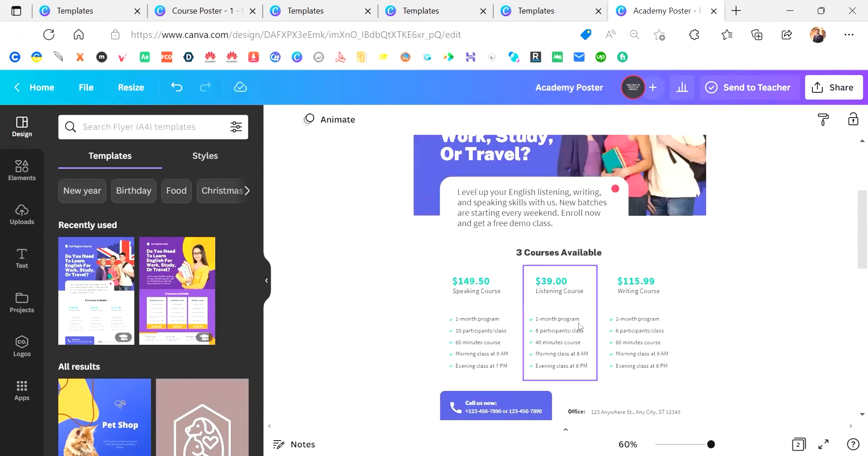
ctrl+scroll(579, 324, down, 3)
scroll(579, 324, down, 3)
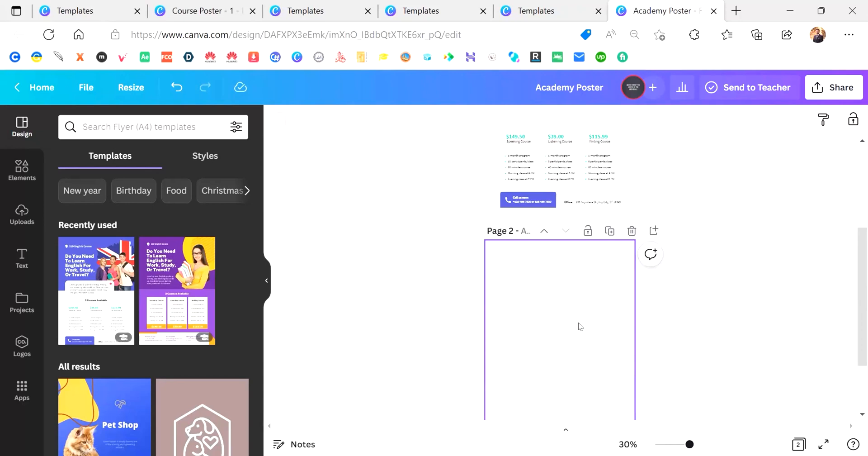
- Set page 2's background to the last white swatch in the document colours
scroll(578, 322, down, 2)
ctrl+scroll(578, 322, up, 3)
scroll(578, 321, up, 2)
ctrl+scroll(578, 322, down, 2)
ctrl+scroll(578, 321, up, 1)
ctrl+scroll(579, 321, up, 1)
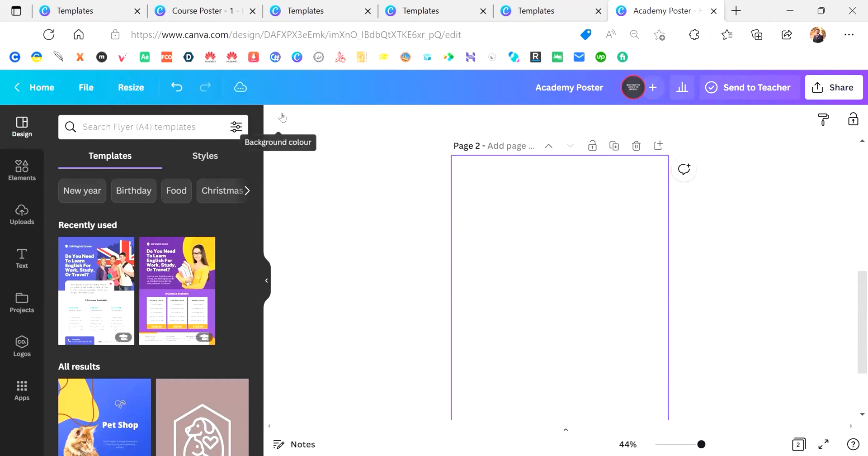
click(282, 118)
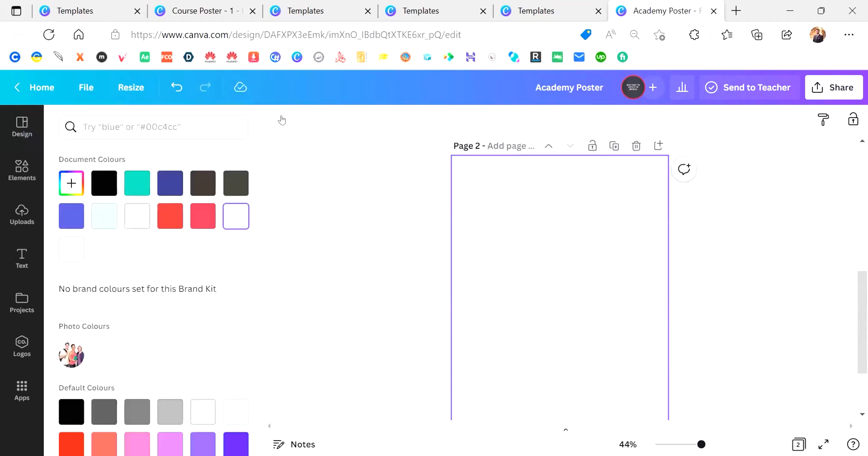
click(75, 247)
click(304, 249)
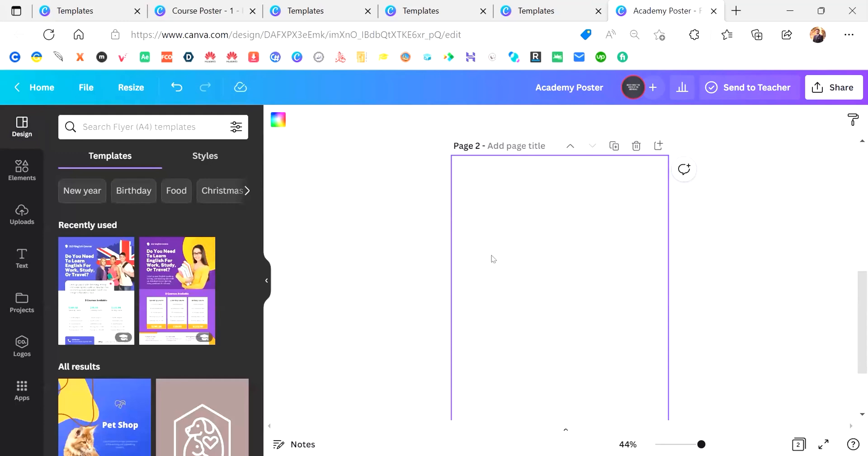
- Examine the English course flyer on page 1, checking the blue header shape's extent and the layout of the sections beneath it
scroll(493, 259, up, 1)
scroll(493, 259, down, 1)
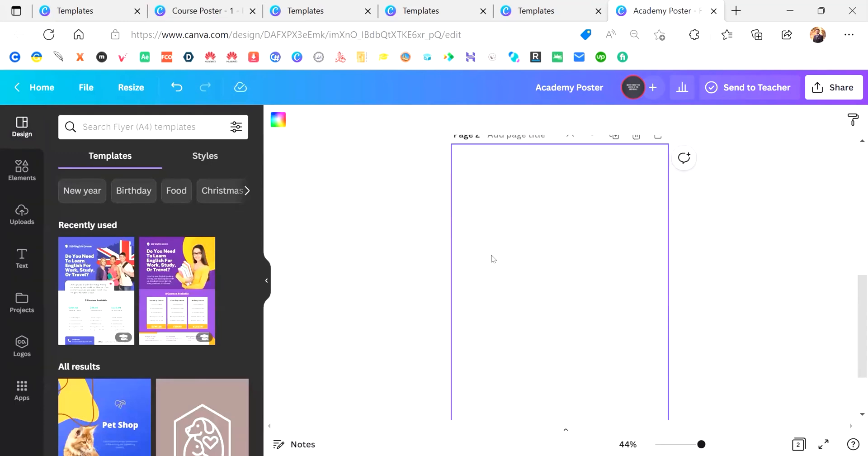
scroll(493, 258, down, 2)
scroll(493, 258, up, 5)
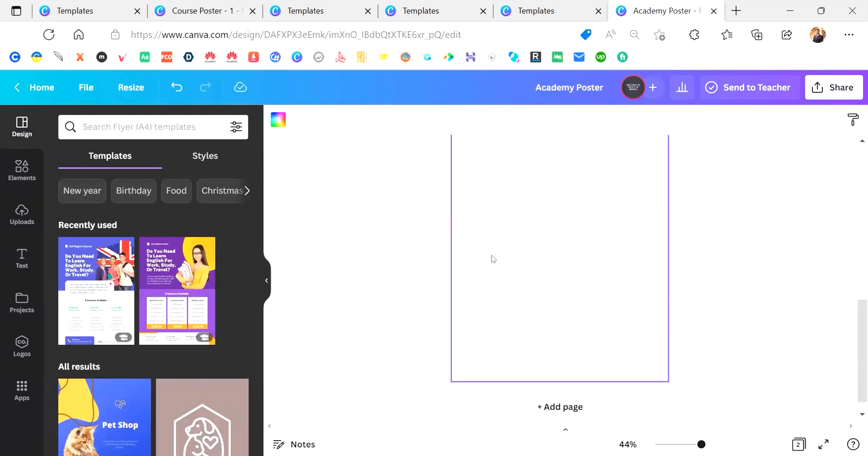
scroll(493, 258, up, 2)
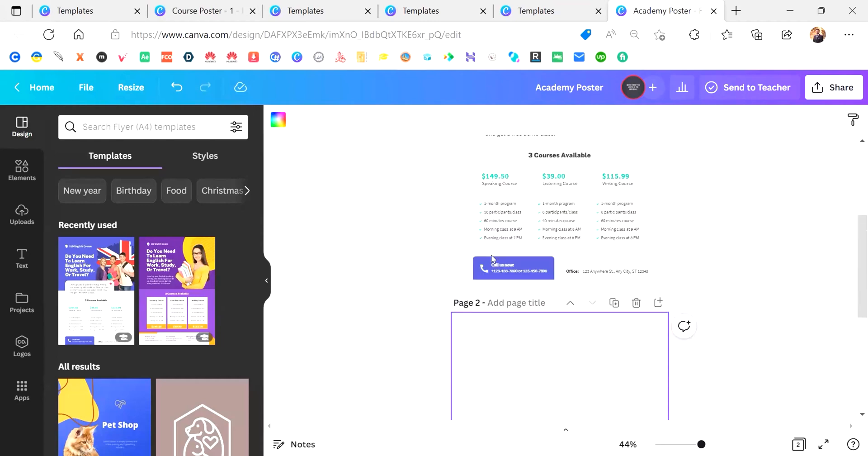
scroll(532, 348, up, 2)
scroll(532, 348, up, 2)
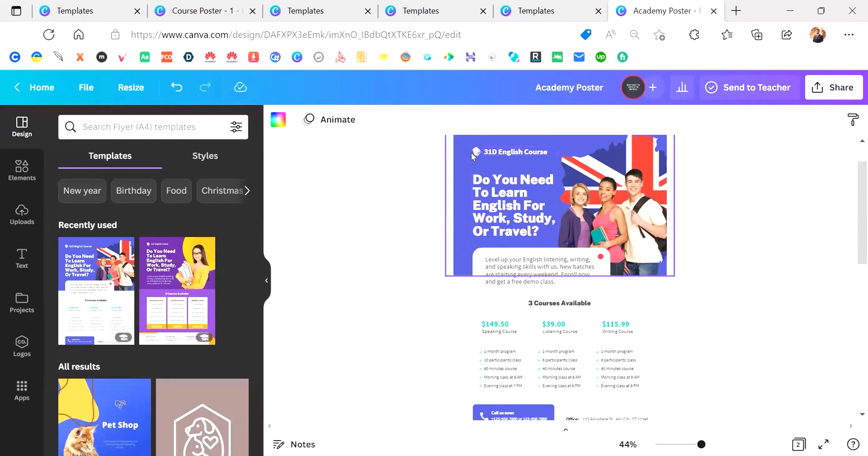
click(456, 231)
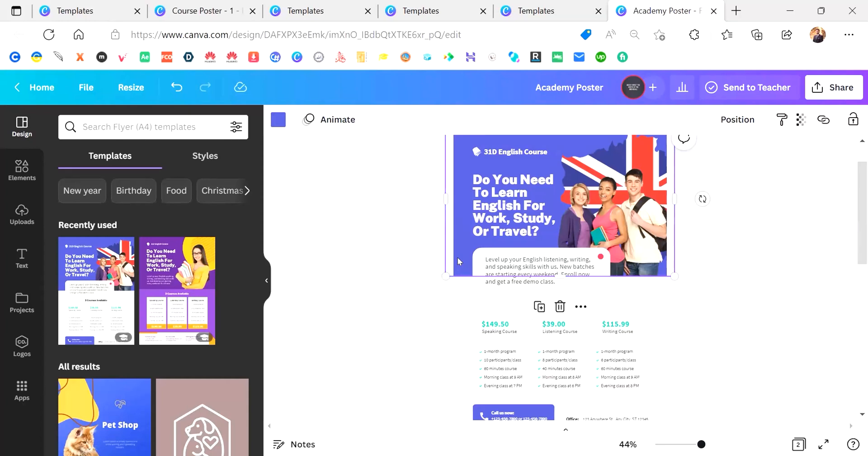
scroll(458, 258, up, 1)
scroll(458, 257, down, 1)
scroll(455, 255, down, 1)
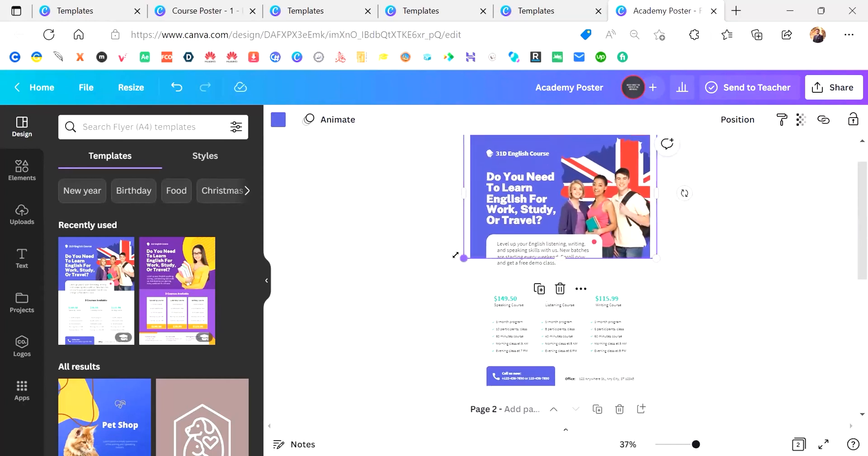
scroll(455, 255, up, 1)
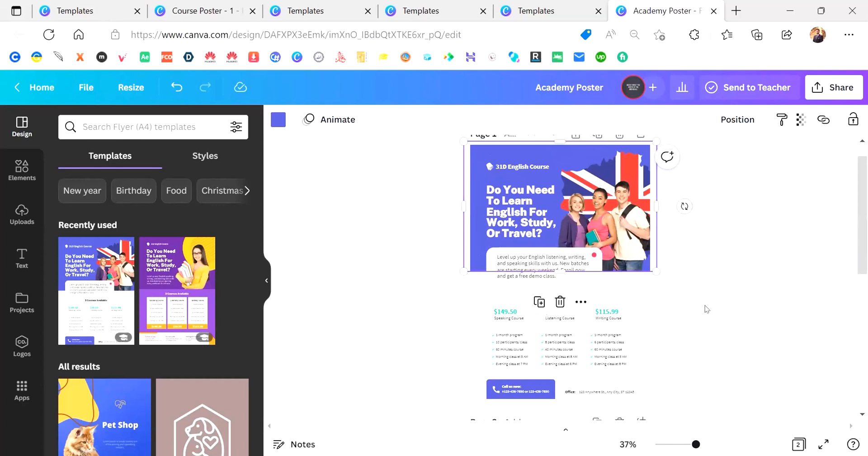
scroll(704, 308, down, 1)
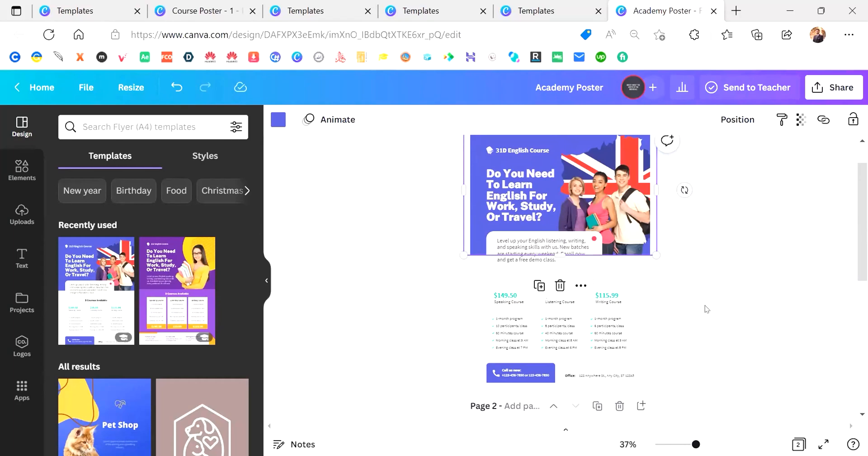
scroll(706, 308, up, 1)
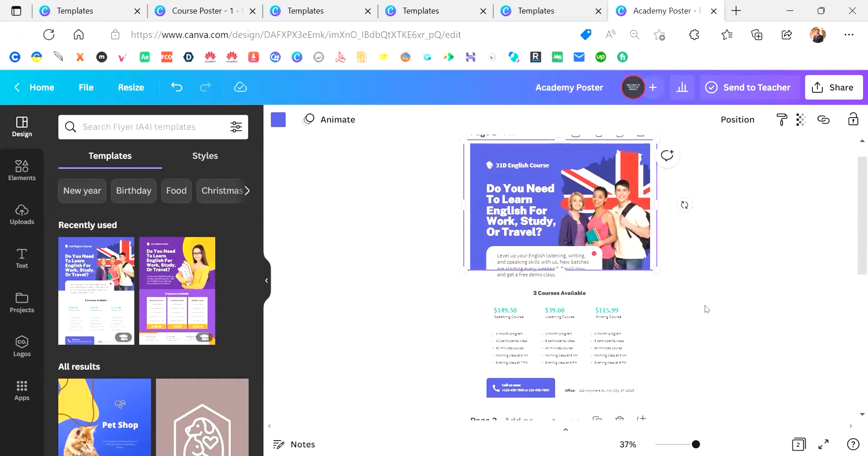
scroll(707, 308, down, 1)
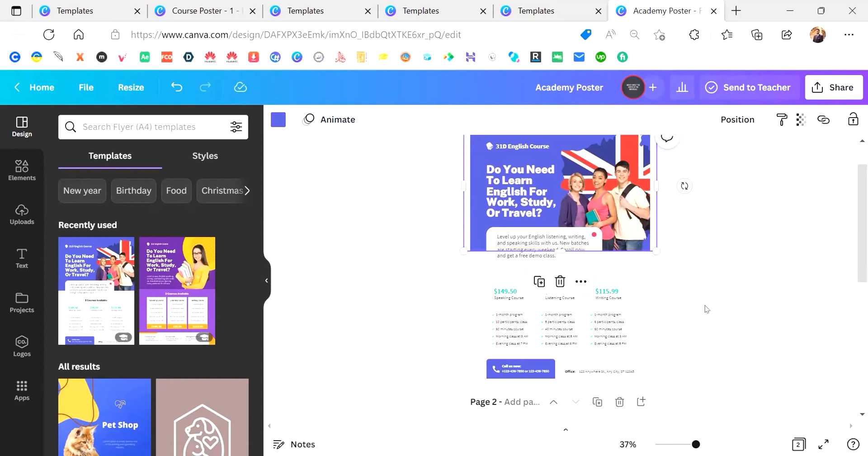
- Compare page 1's header block and student photo placement with the blank area of page 2
click(705, 306)
scroll(705, 305, down, 10)
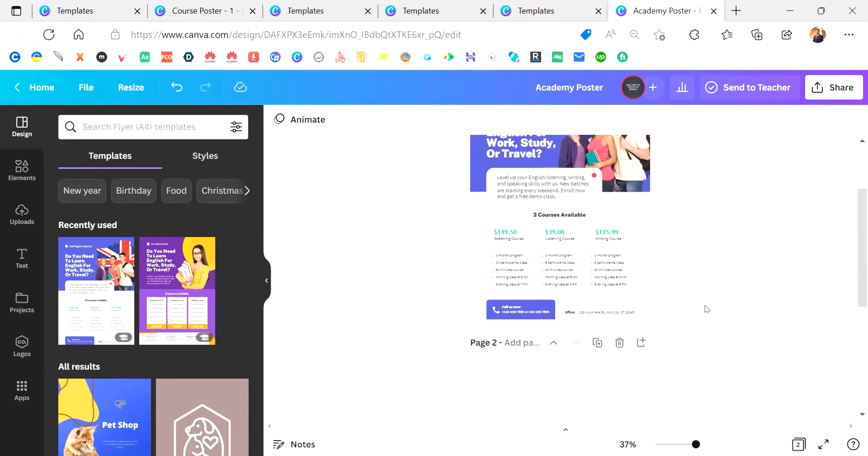
scroll(704, 305, up, 1)
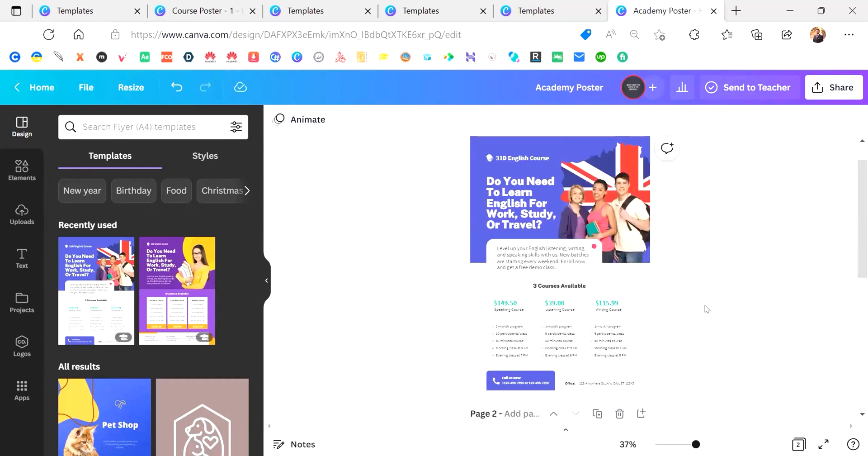
scroll(705, 305, down, 2)
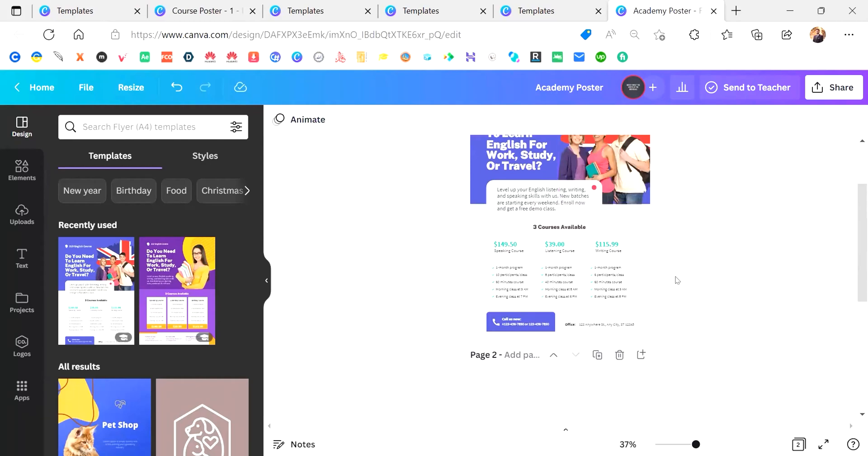
scroll(674, 278, down, 3)
scroll(676, 279, down, 1)
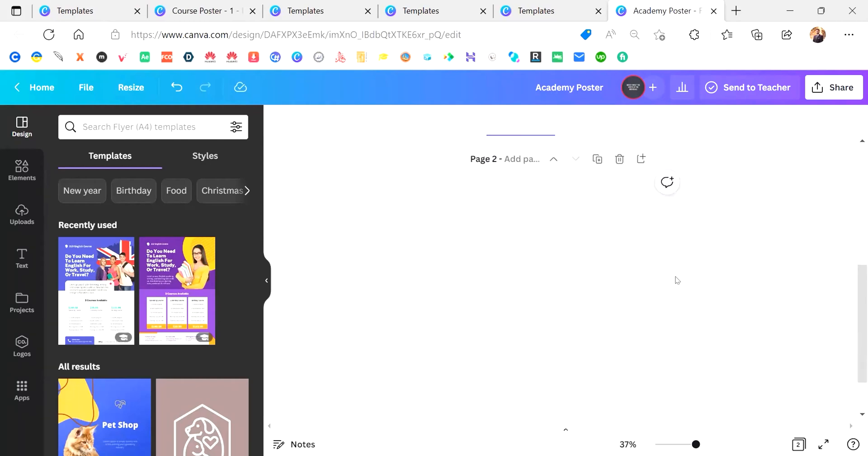
scroll(616, 228, up, 5)
scroll(616, 230, down, 3)
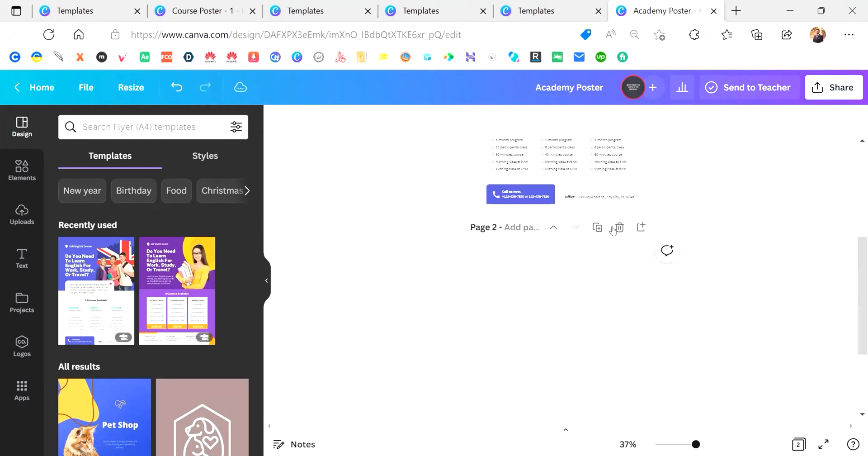
scroll(523, 287, up, 4)
scroll(523, 287, up, 1)
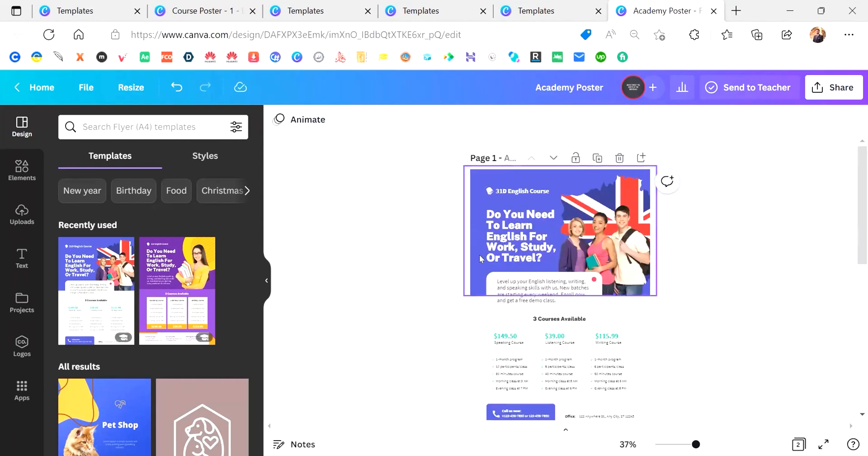
click(480, 257)
scroll(480, 256, up, 3)
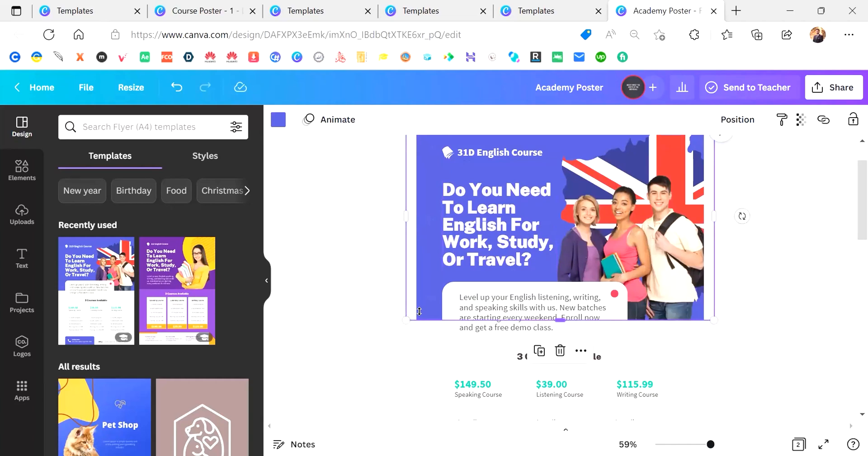
scroll(422, 313, up, 1)
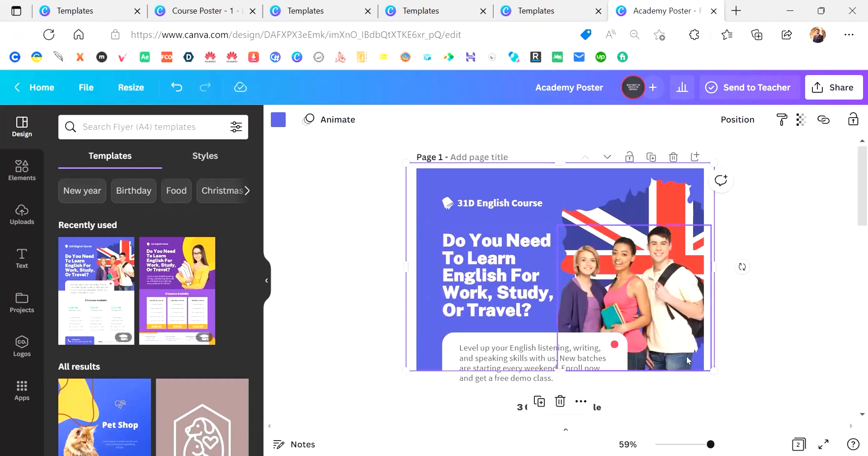
scroll(686, 360, down, 10)
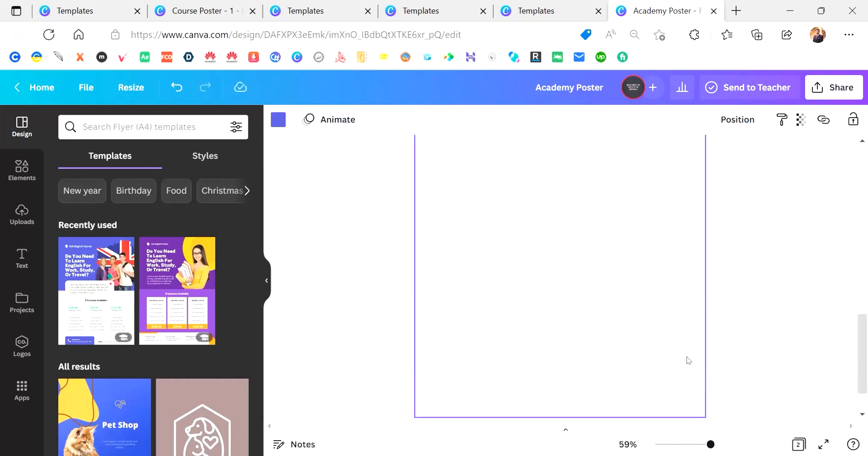
scroll(689, 360, up, 4)
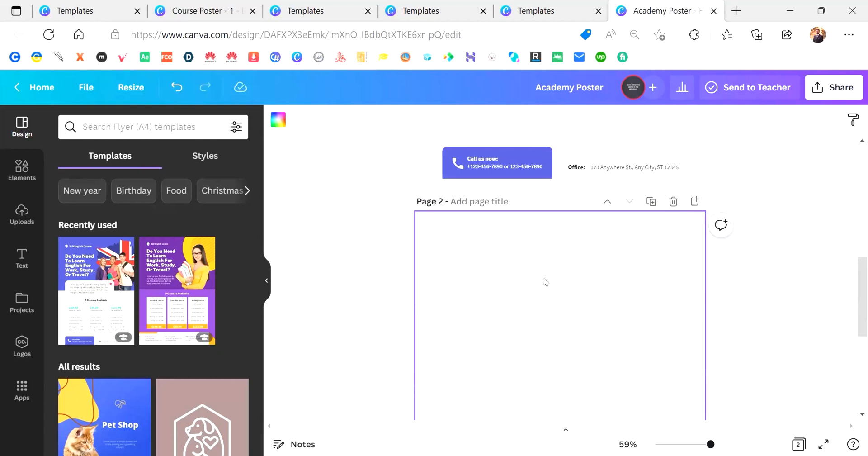
- Try the other white document colours as page 2's background and reapply the last white swatch
click(278, 119)
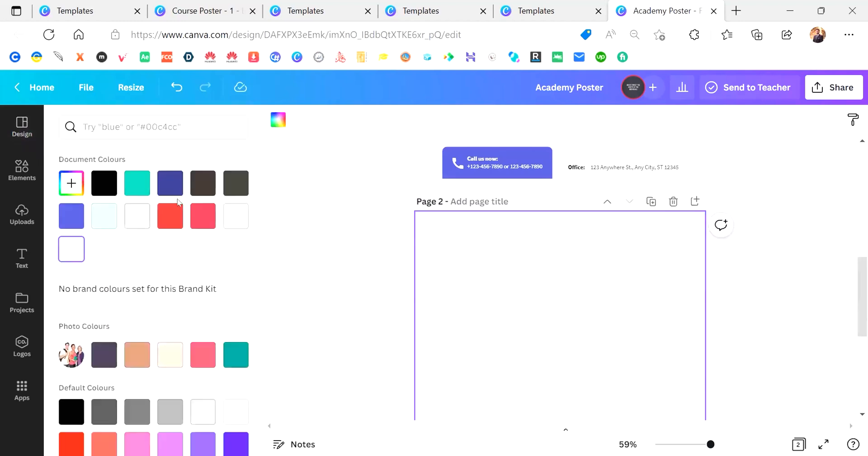
click(136, 216)
click(235, 221)
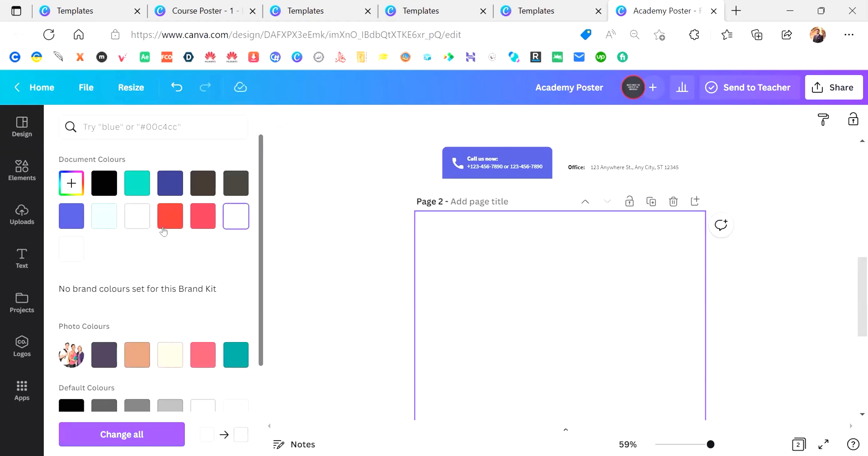
click(72, 246)
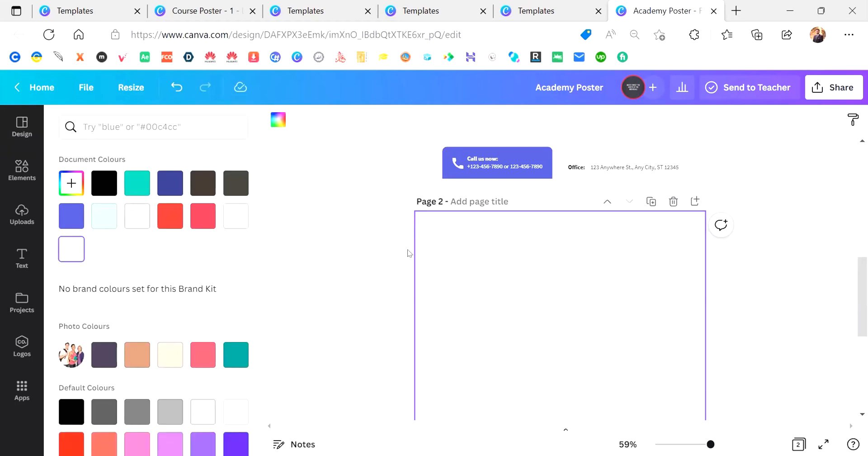
click(361, 257)
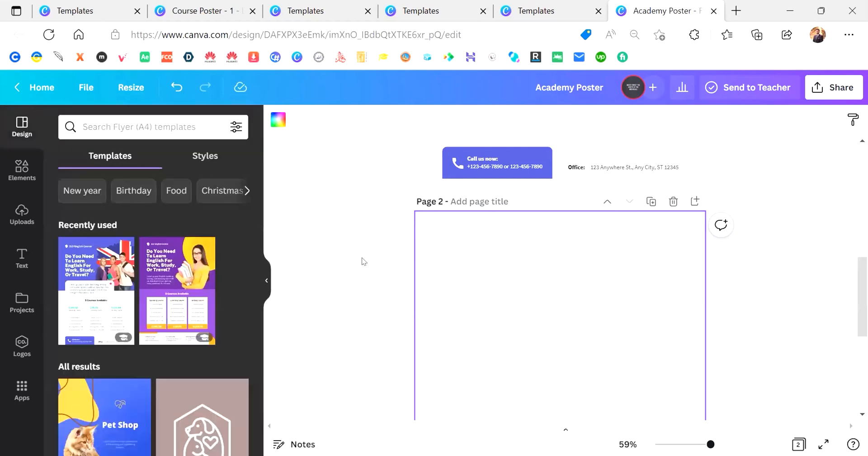
- Add a square shape to page 2, aligned with the page's upper-left corner
scroll(362, 257, up, 5)
click(441, 231)
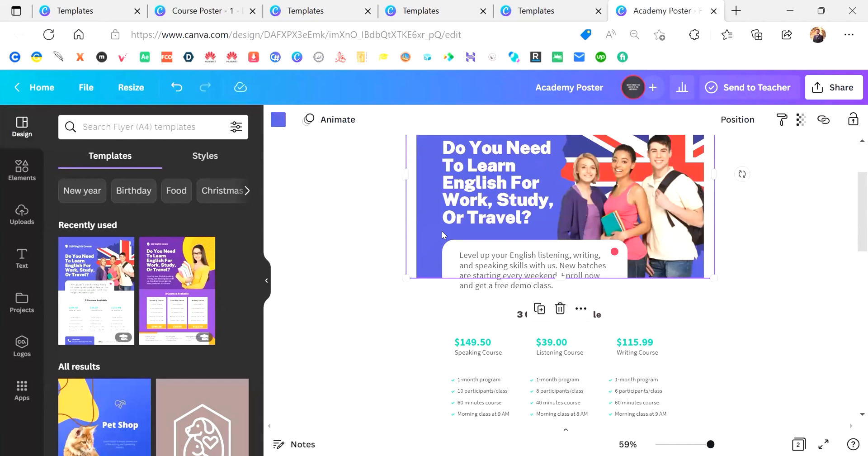
click(22, 169)
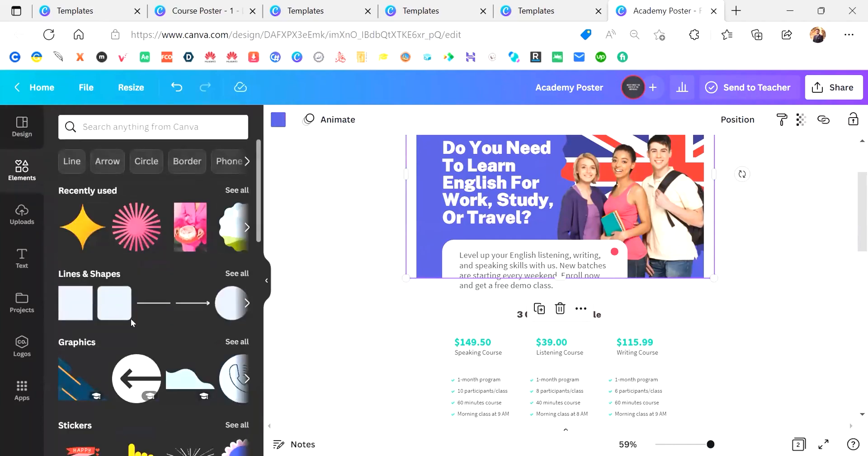
scroll(358, 273, down, 5)
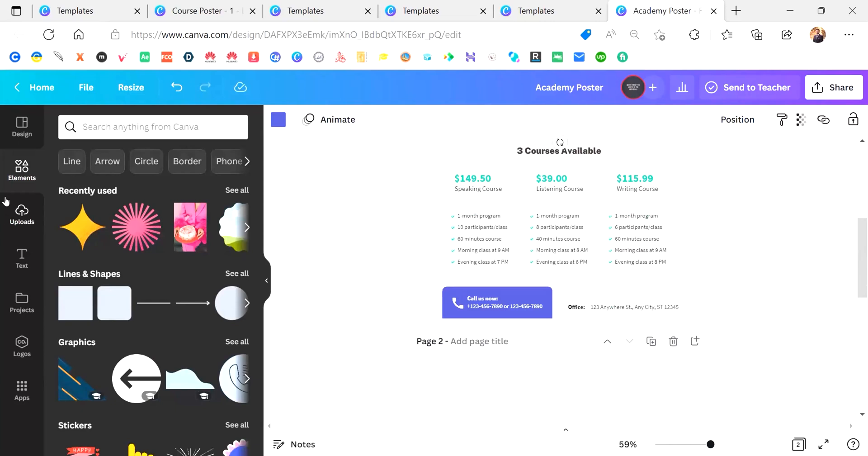
scroll(300, 352, down, 5)
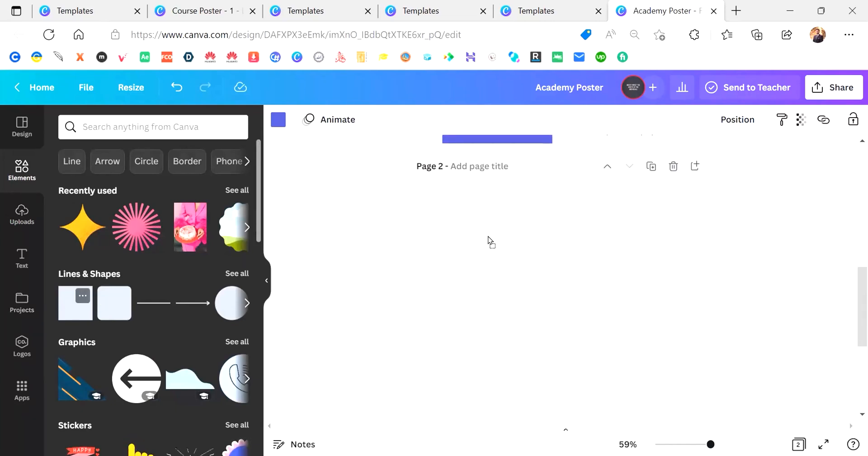
mouse_move(489, 240)
mouse_down()
mouse_move(524, 270)
mouse_move(480, 233)
mouse_up()
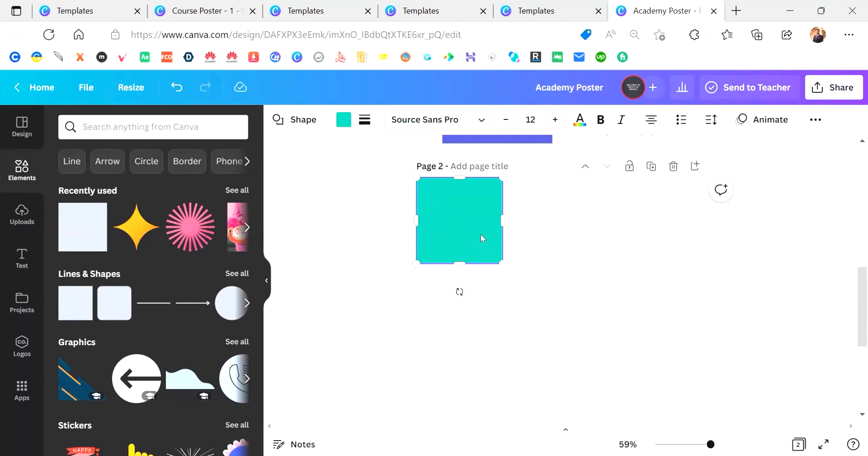
- Undo the last change to the teal square and move it back into page 2's upper-left corner
scroll(481, 234, up, 1)
scroll(481, 234, down, 1)
scroll(479, 232, down, 2)
scroll(488, 231, up, 1)
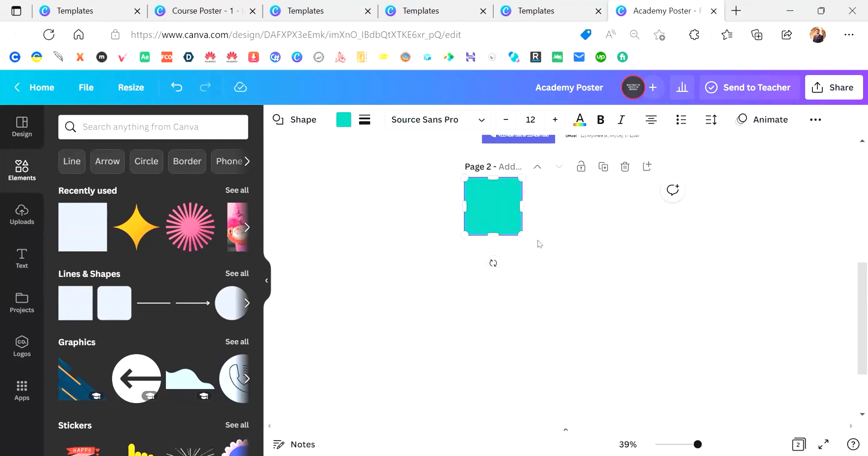
drag(522, 234, 522, 246)
key(ctrl+z)
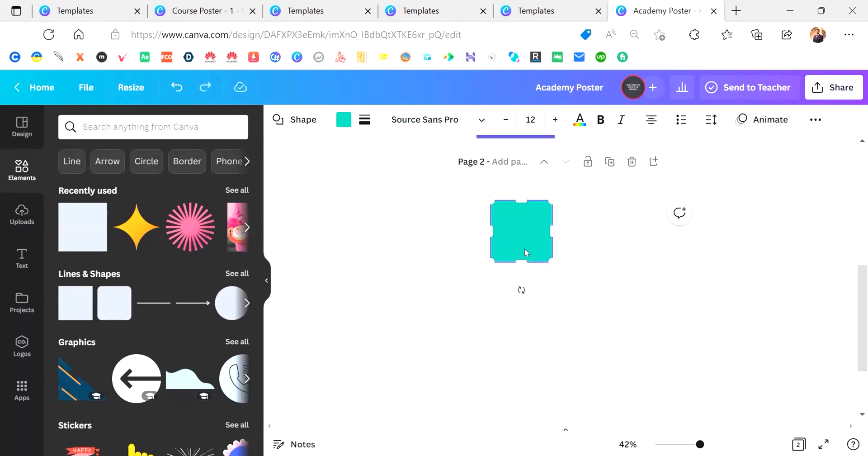
drag(524, 249, 491, 221)
scroll(491, 222, up, 3)
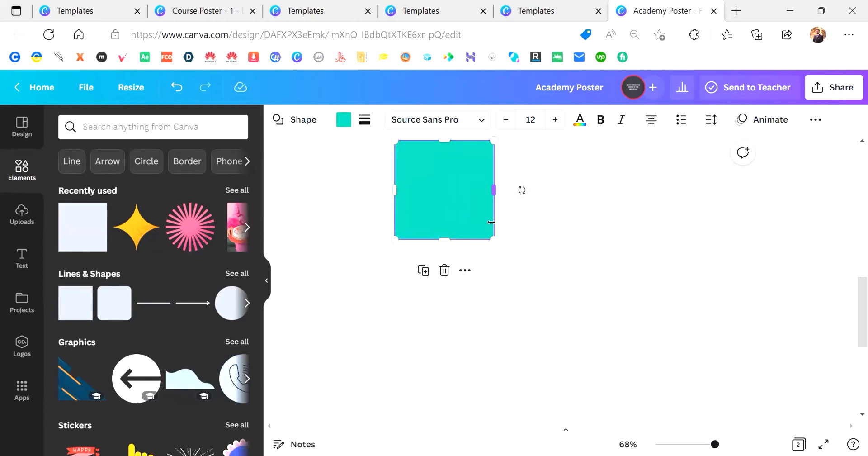
- Try resizing the teal square on page 2 from its lower-right corner and undo the resizes
scroll(491, 222, up, 1)
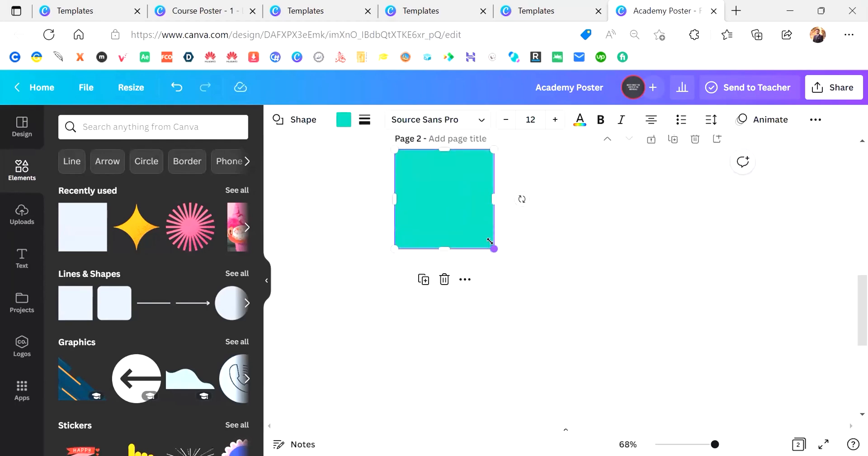
drag(490, 245, 548, 282)
key(ctrl+z)
drag(494, 249, 649, 339)
drag(609, 316, 490, 226)
key(ctrl+z)
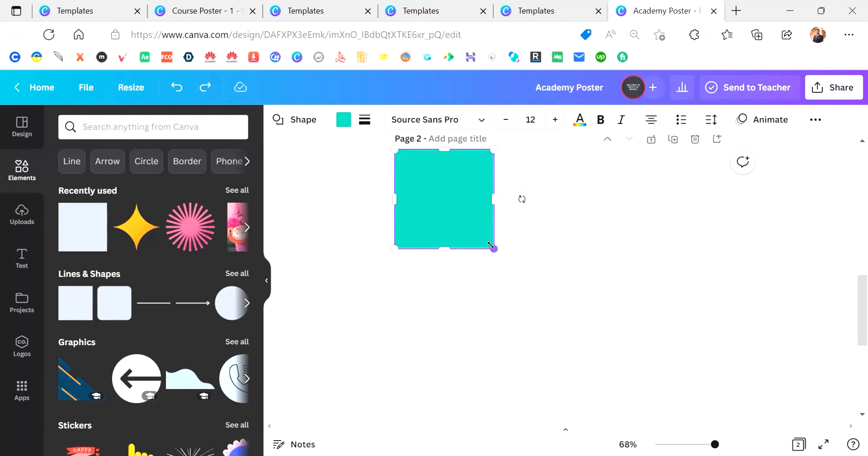
drag(498, 249, 459, 234)
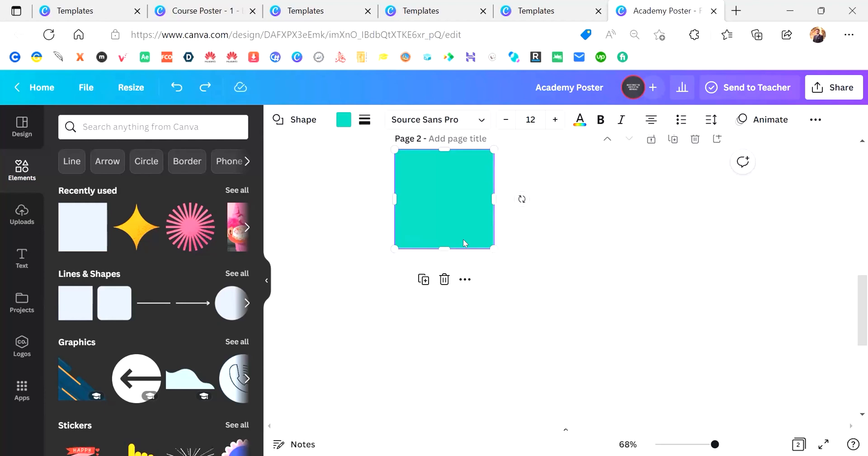
- Stretch the teal square from its lower-right corner into a rectangle spanning page 2's full width and about the upper two-fifths of its height
scroll(463, 239, up, 10)
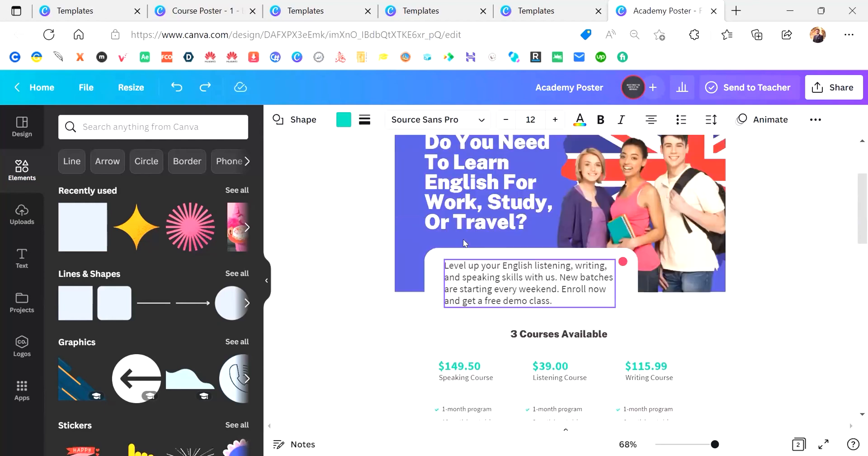
scroll(463, 238, down, 4)
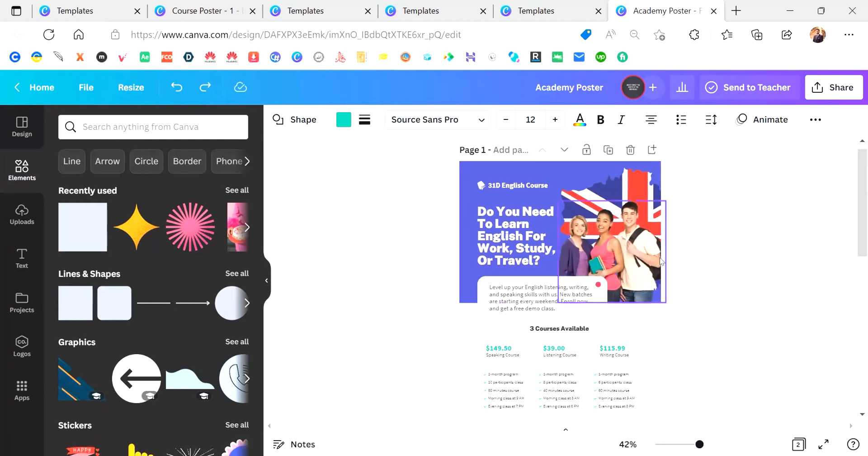
scroll(676, 348, down, 5)
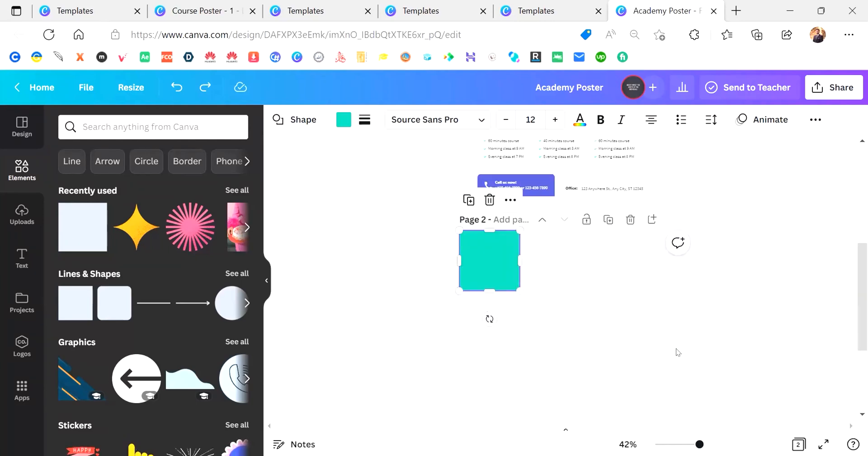
click(720, 315)
scroll(721, 315, down, 2)
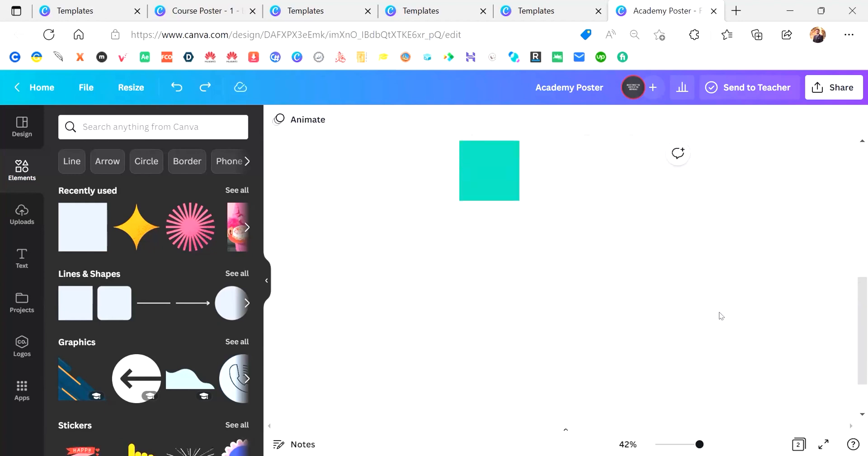
click(489, 156)
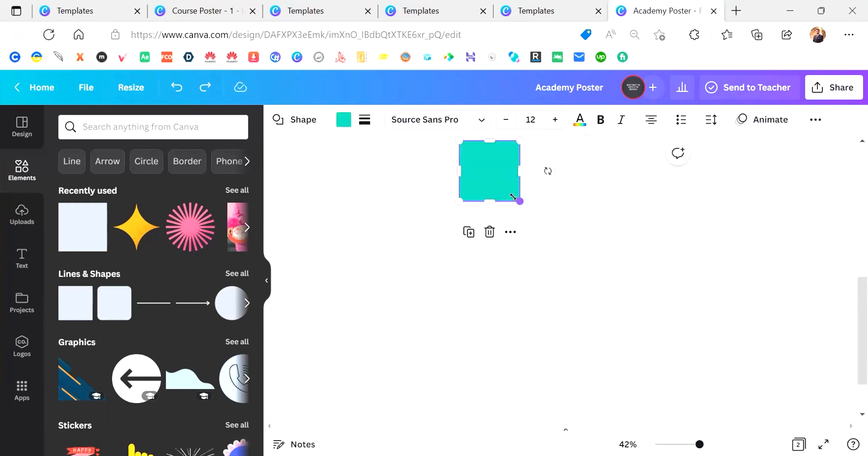
drag(519, 200, 658, 256)
click(746, 255)
scroll(746, 255, down, 3)
scroll(746, 254, down, 4)
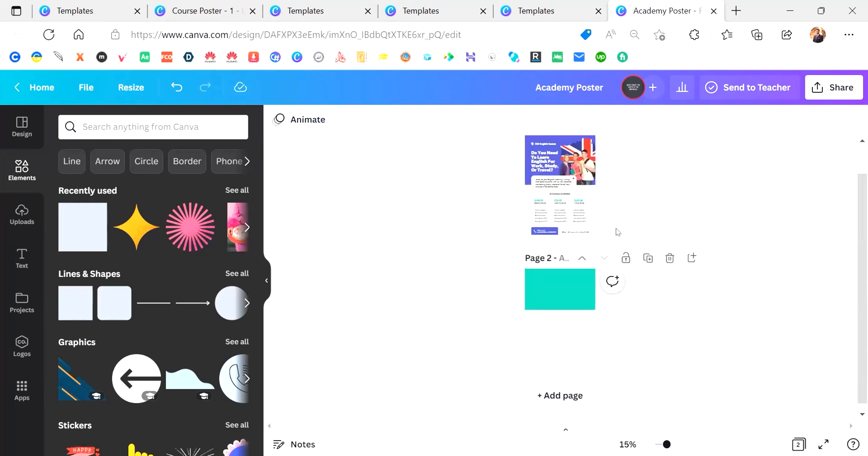
- Recolour page 2's teal rectangle with the medium blue-violet document colour used in page 1's header
click(557, 292)
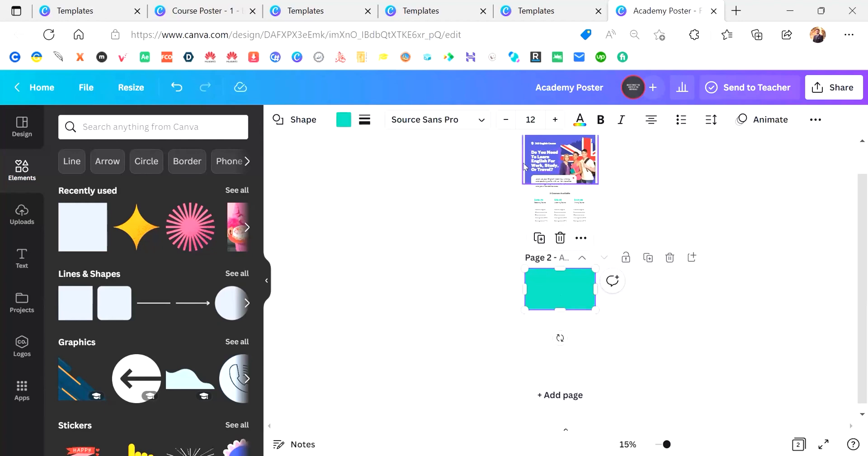
click(522, 161)
click(544, 277)
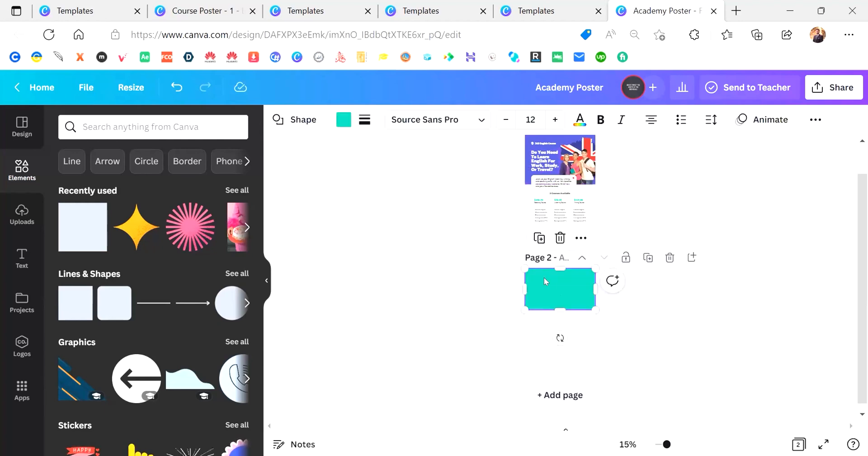
click(430, 262)
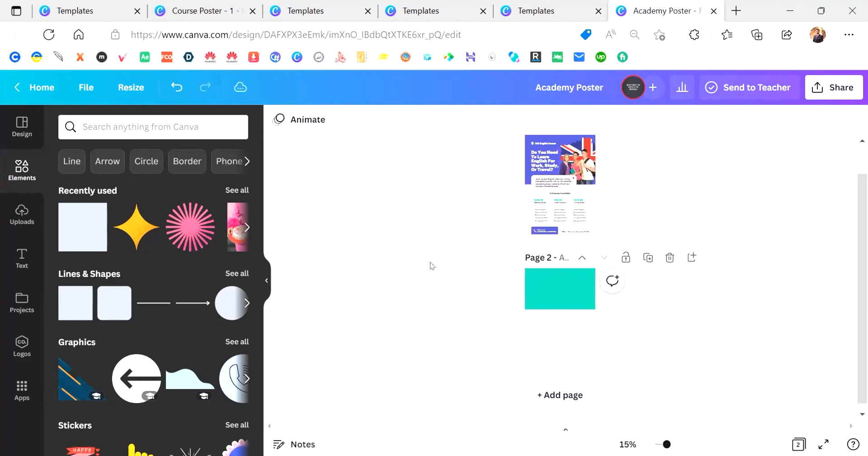
click(544, 282)
click(344, 118)
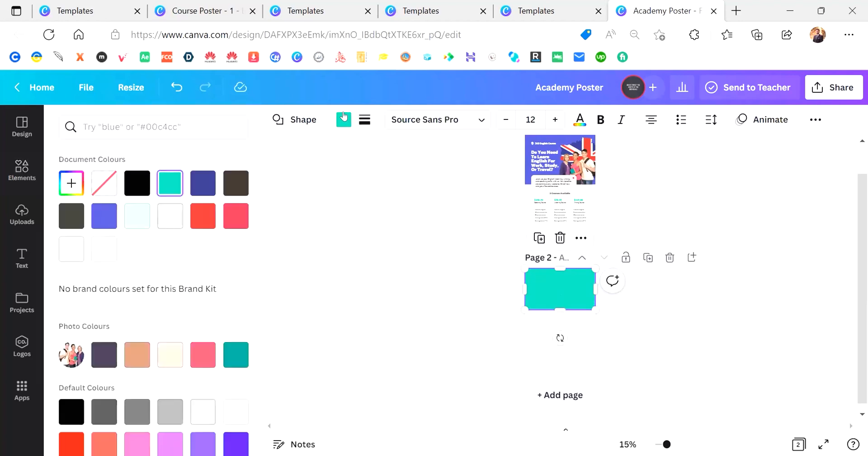
click(98, 221)
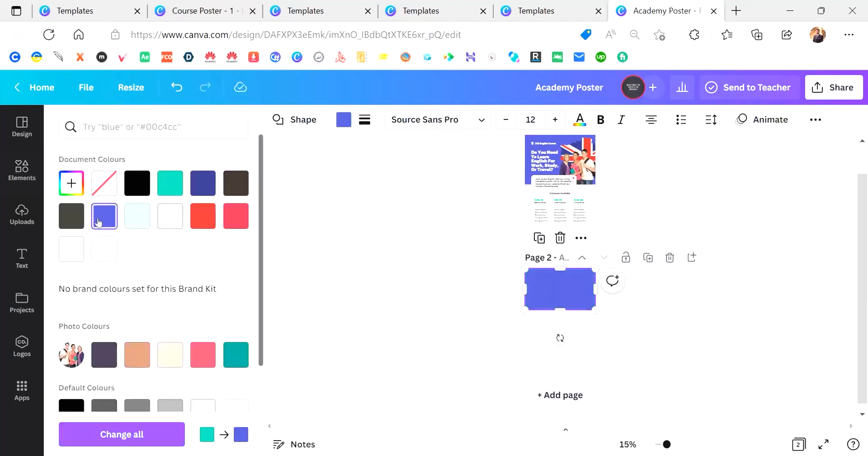
click(202, 179)
click(106, 214)
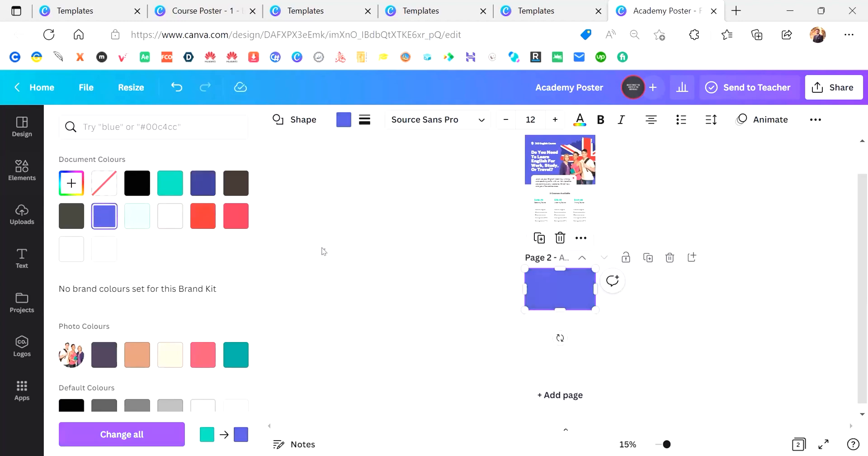
click(378, 281)
- Compare page 2's blue rectangle with the header block on page 1
scroll(378, 281, up, 3)
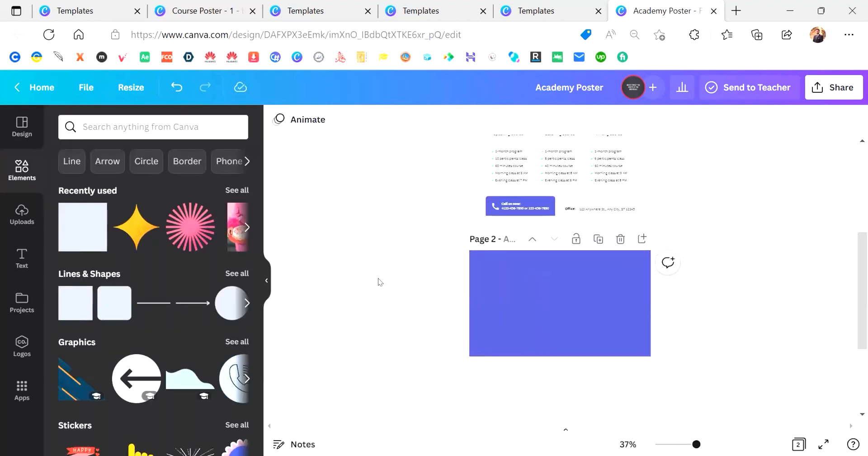
scroll(378, 281, down, 3)
scroll(378, 281, up, 2)
scroll(378, 281, up, 2)
scroll(378, 280, up, 1)
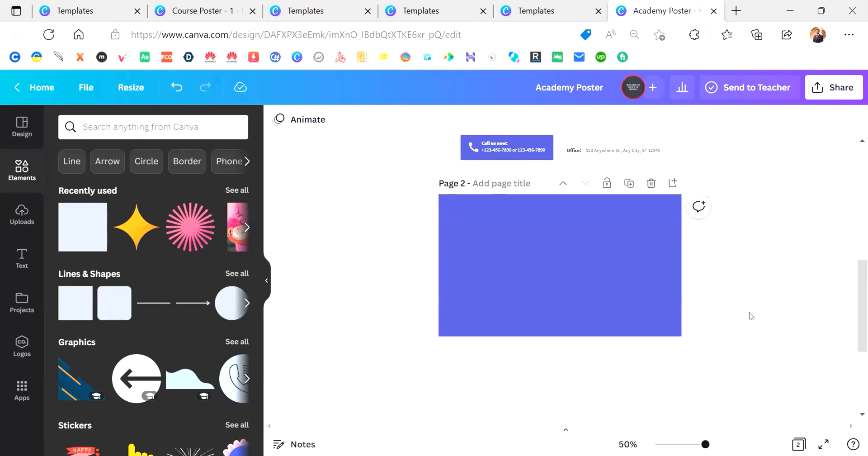
drag(750, 312, 732, 300)
scroll(624, 271, up, 4)
scroll(624, 272, down, 4)
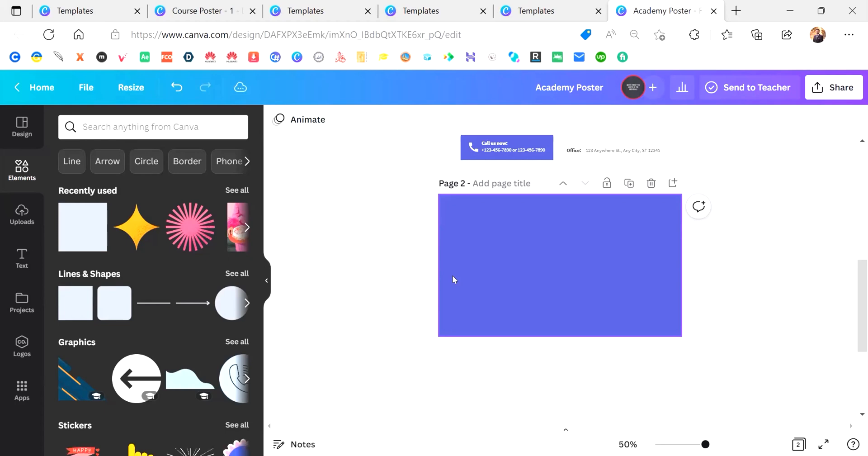
scroll(453, 276, up, 1)
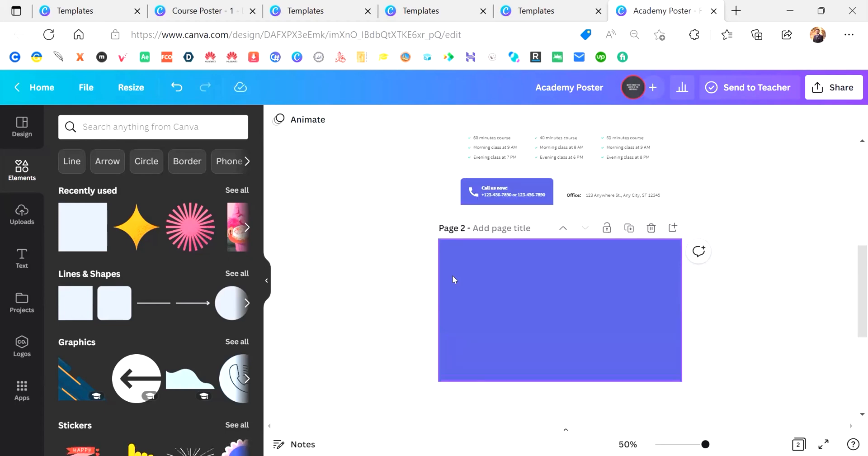
- Try the double-headed arrow, circle and triangle shapes on page 2's blue rectangle and switch it back to the square shape
click(453, 278)
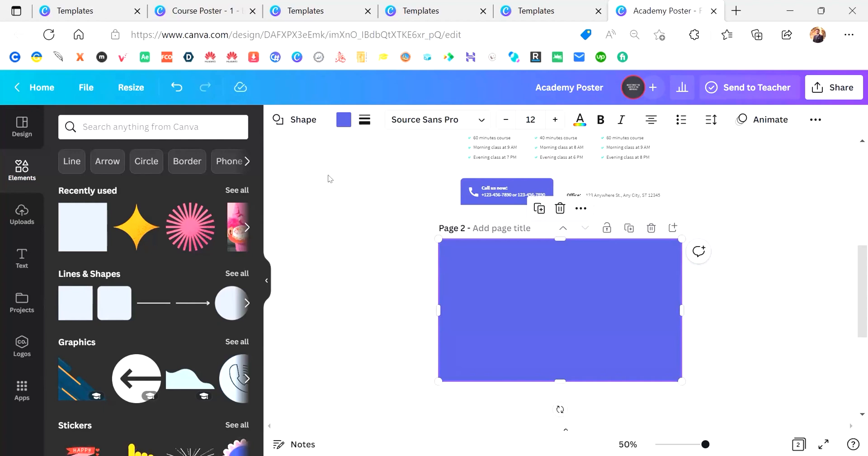
click(301, 122)
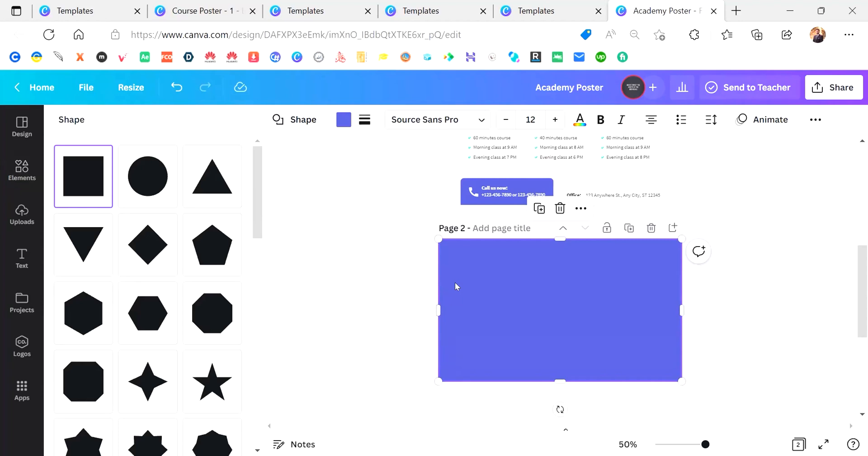
scroll(213, 288, down, 1)
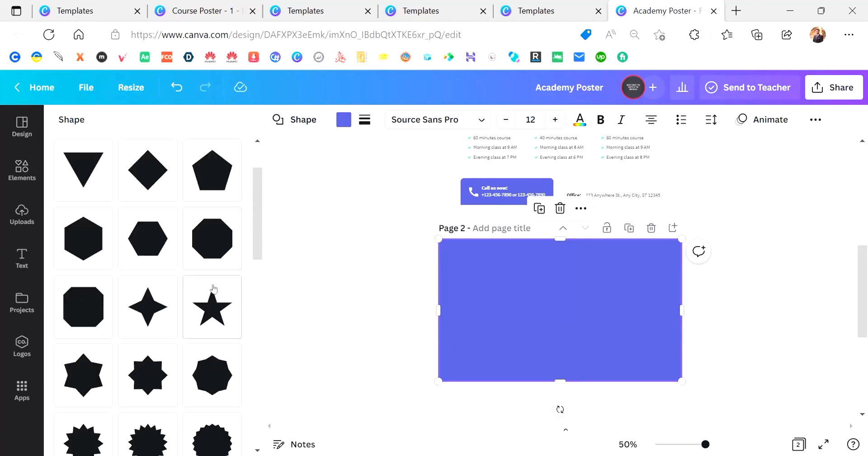
scroll(213, 288, down, 4)
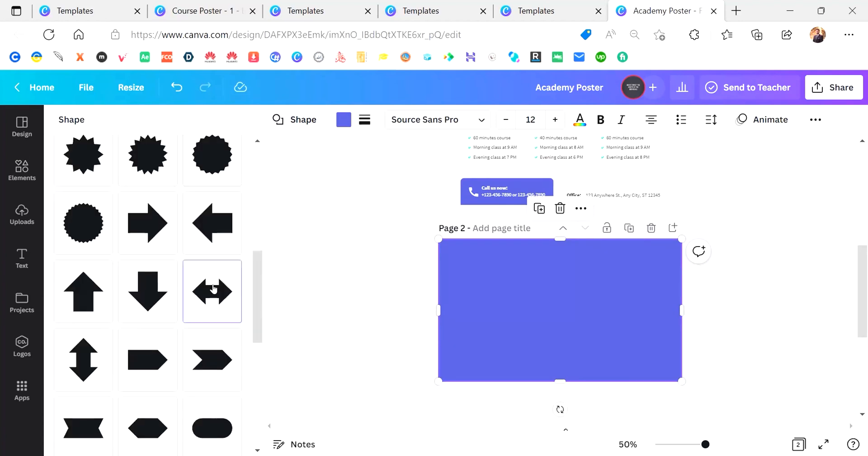
click(213, 288)
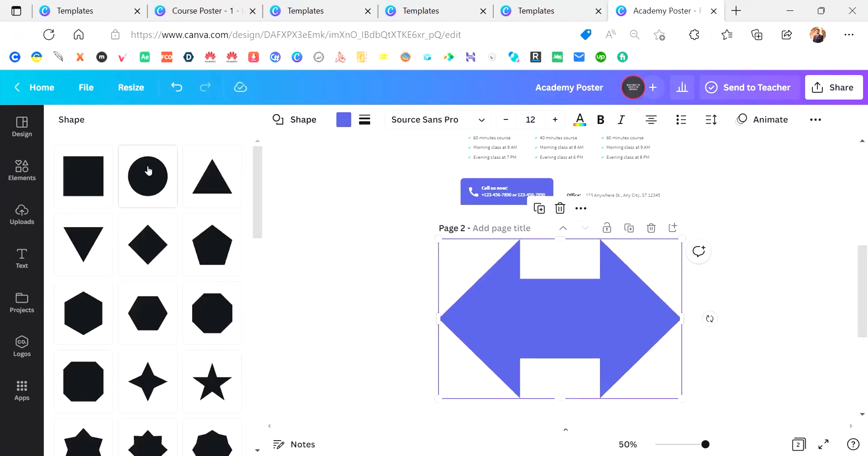
click(148, 172)
click(210, 176)
click(102, 183)
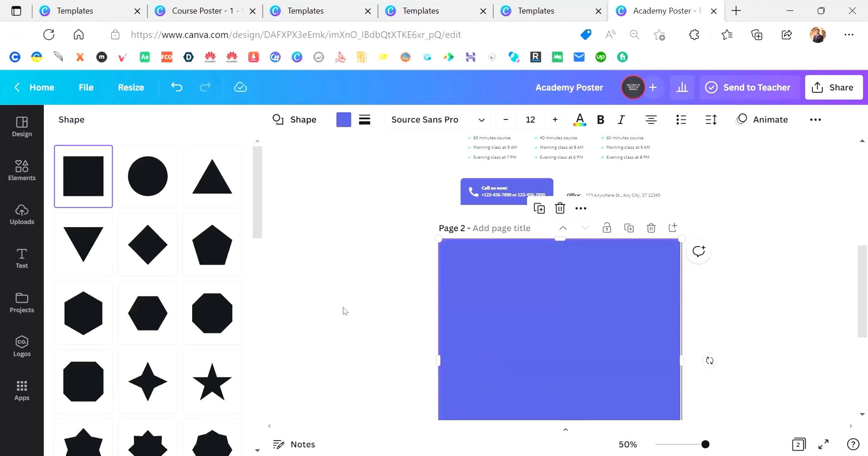
- Resize page 2's blue block from its bottom edge so its height is about three-quarters of the page width
scroll(345, 310, down, 5)
scroll(345, 311, up, 3)
scroll(345, 311, up, 1)
scroll(345, 311, down, 1)
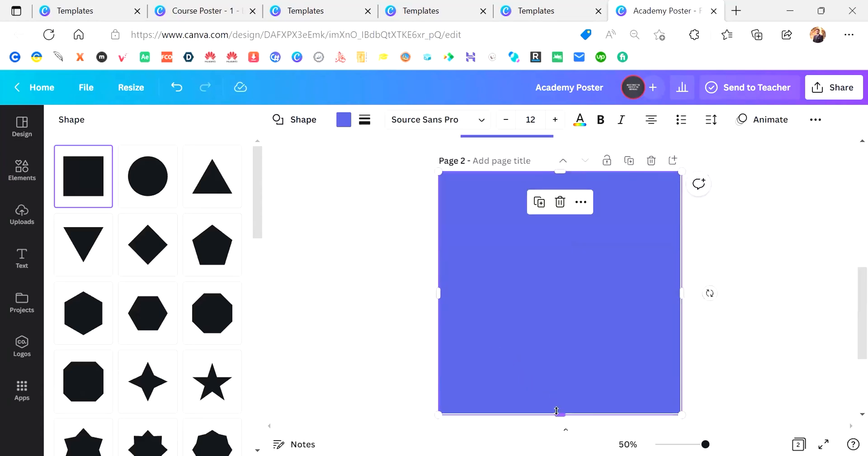
drag(555, 402, 556, 359)
scroll(177, 366, down, 8)
scroll(176, 362, up, 8)
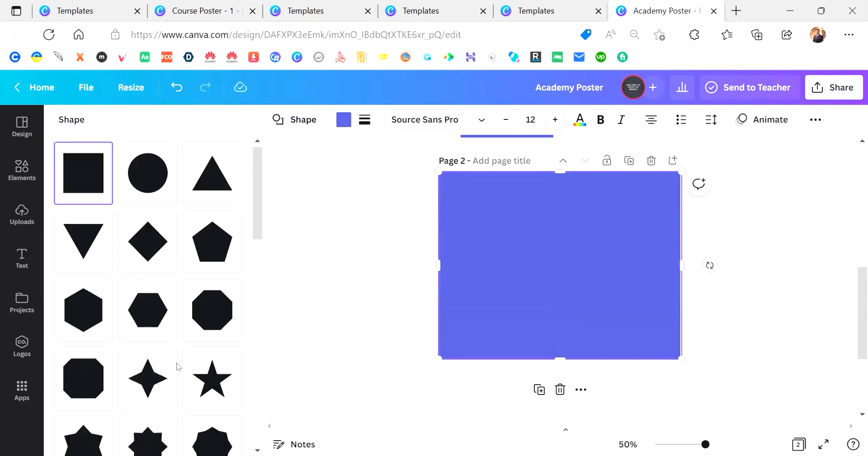
- Examine the document, photo and default colour swatches for the blue block against the colours used on page 1
click(301, 120)
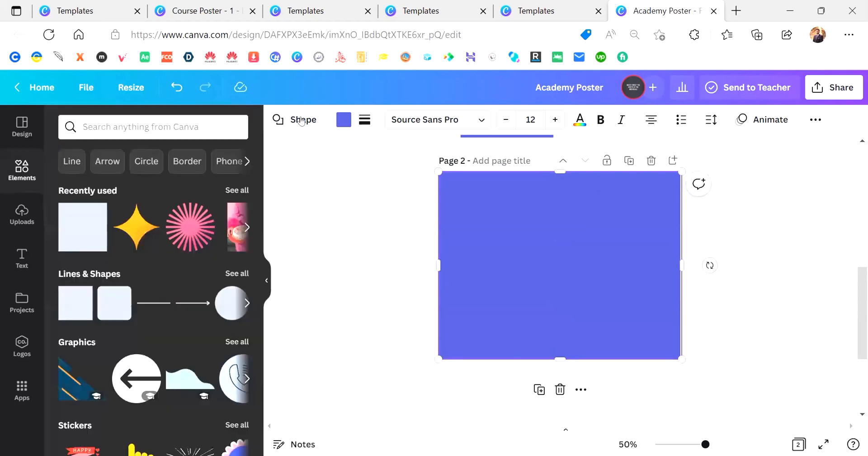
click(340, 119)
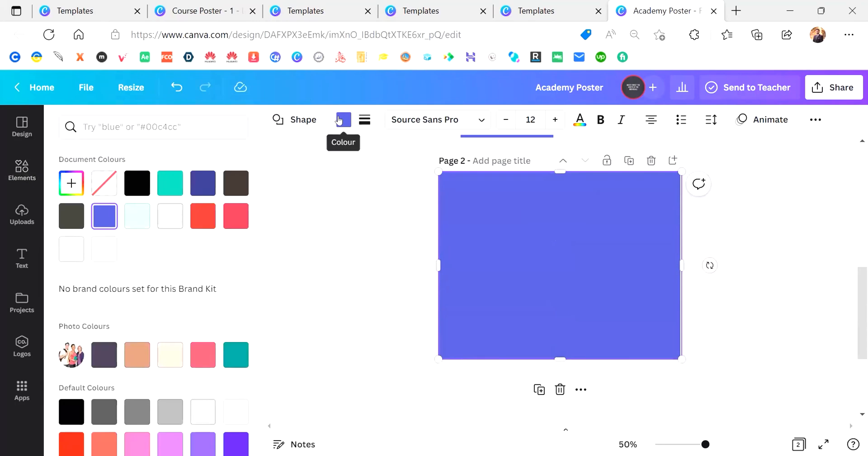
scroll(206, 264, down, 2)
scroll(205, 264, up, 2)
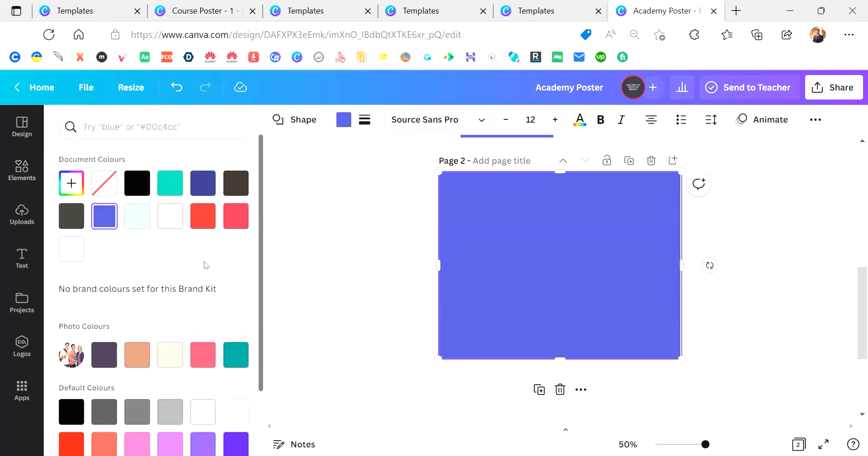
scroll(206, 265, down, 1)
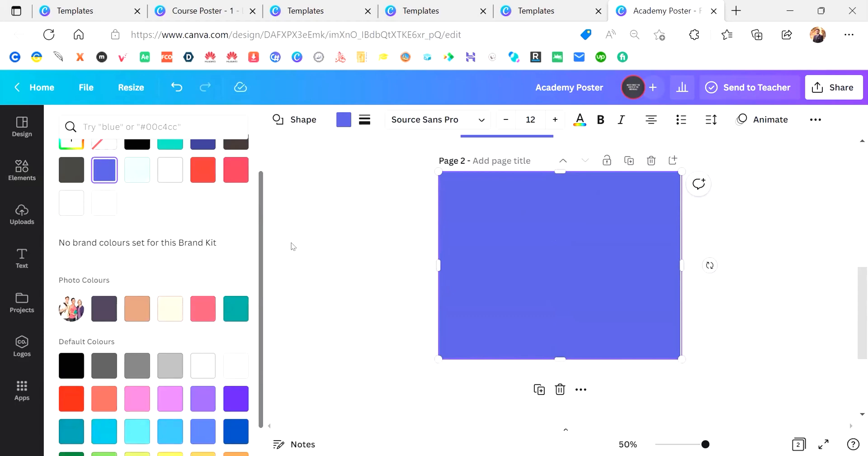
scroll(348, 234, up, 6)
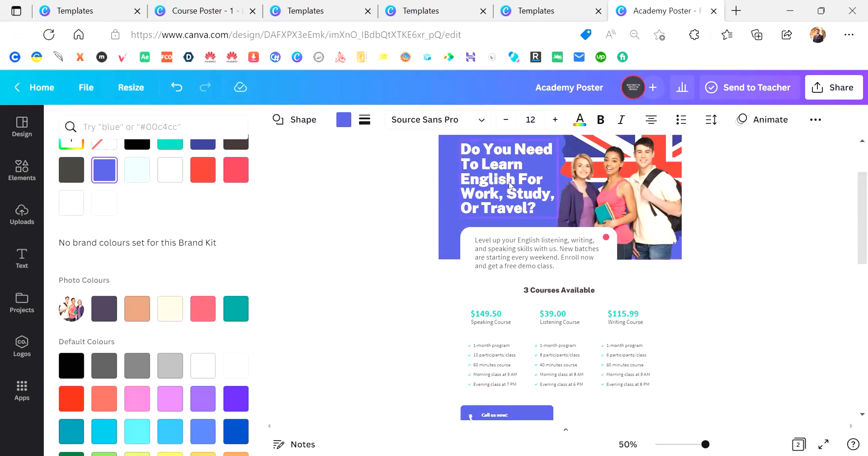
scroll(639, 283, down, 3)
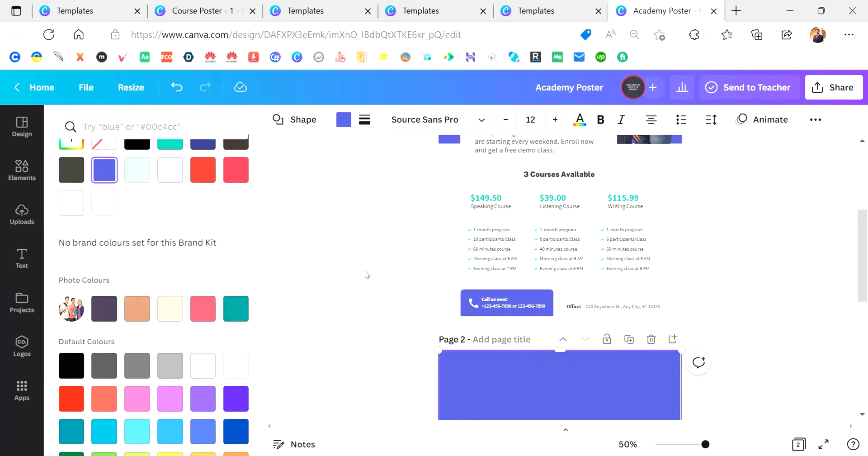
scroll(365, 270, up, 2)
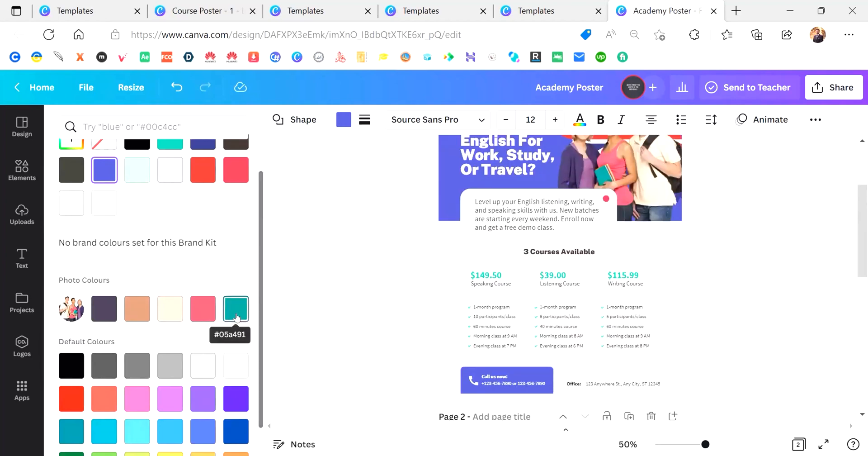
click(465, 262)
click(495, 275)
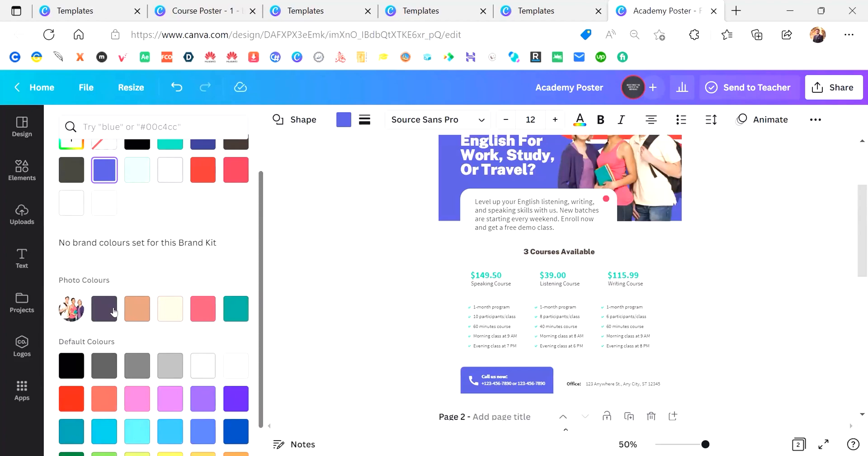
- Examine the border style, border weight and corner rounding options for page 2's blue block
scroll(370, 333, down, 6)
scroll(370, 332, up, 1)
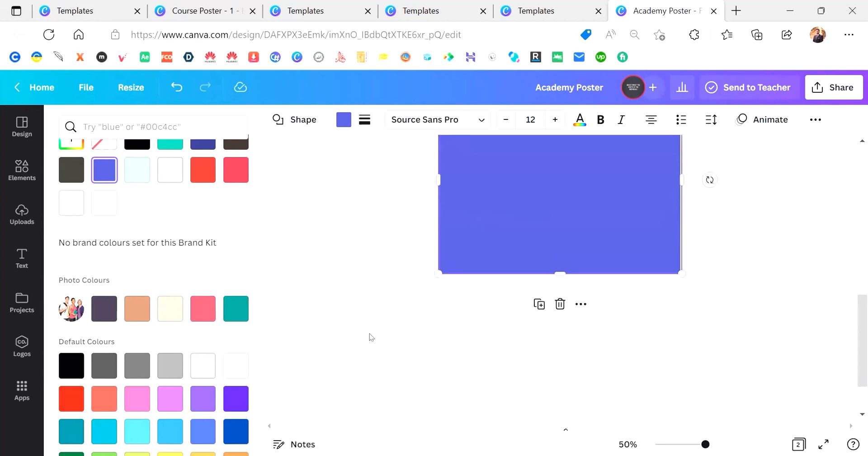
scroll(279, 332, up, 2)
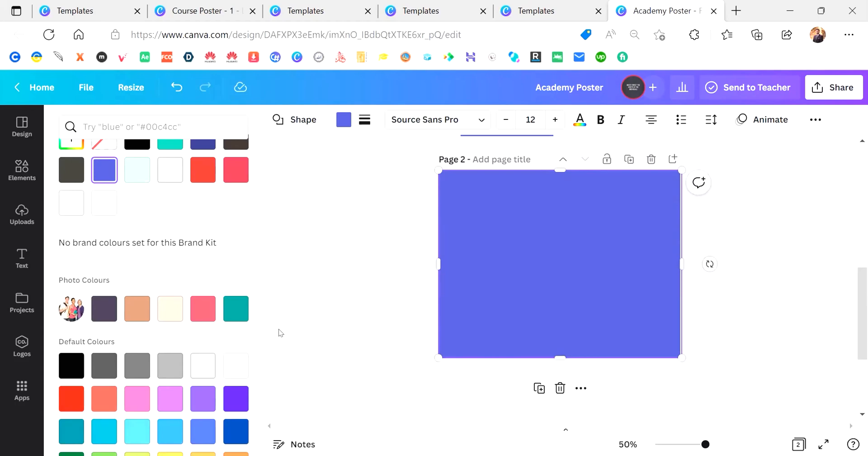
click(364, 126)
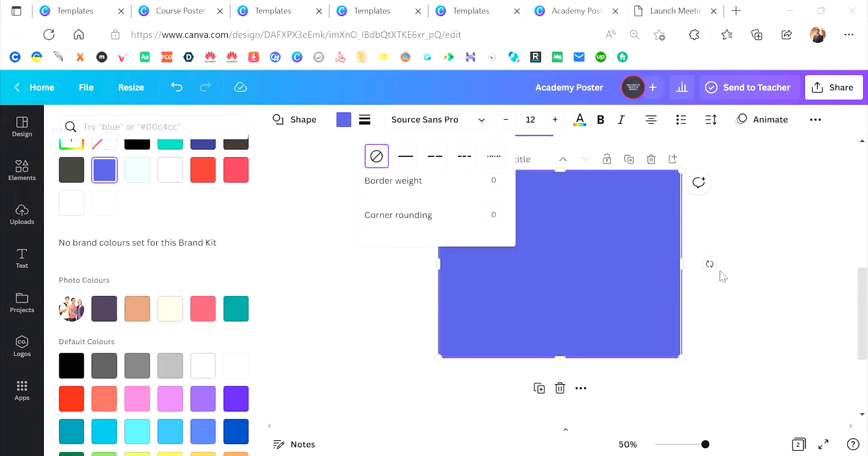
click(765, 296)
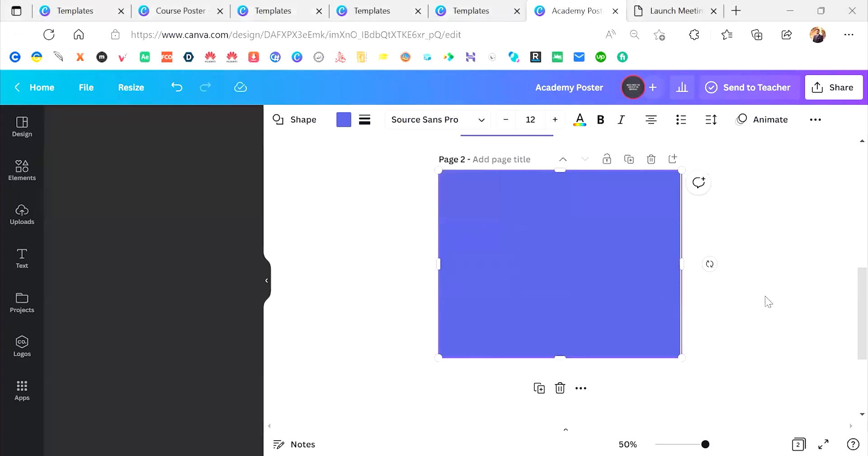
click(364, 120)
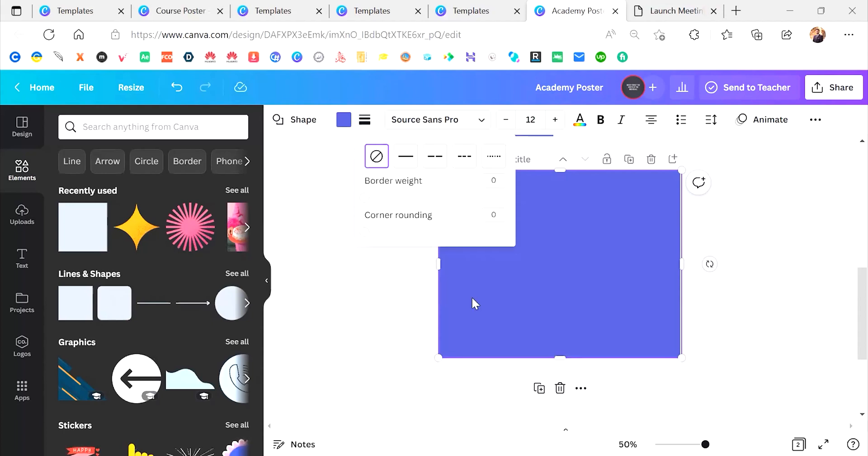
click(373, 297)
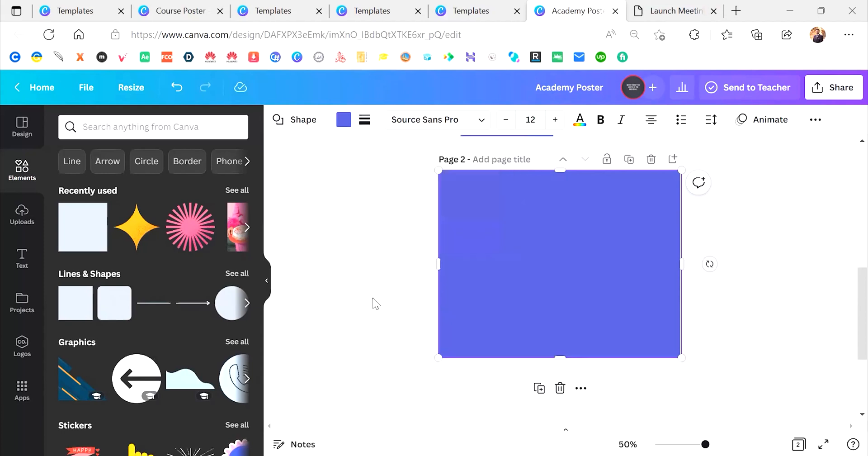
click(372, 297)
- Place a white square from the recently used elements on page 2, just below the blue block
scroll(372, 297, down, 2)
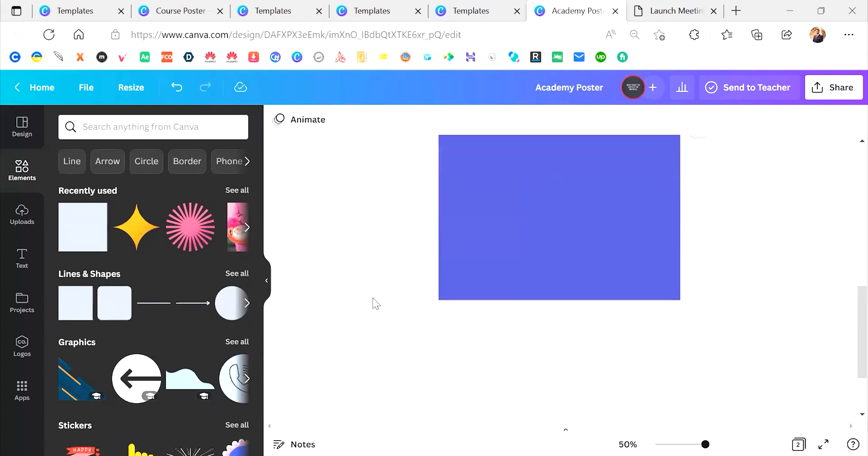
mouse_move(81, 244)
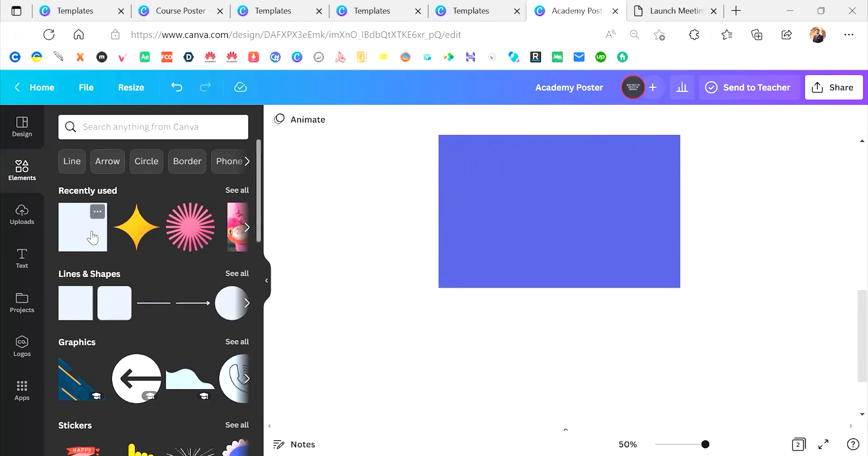
click(533, 347)
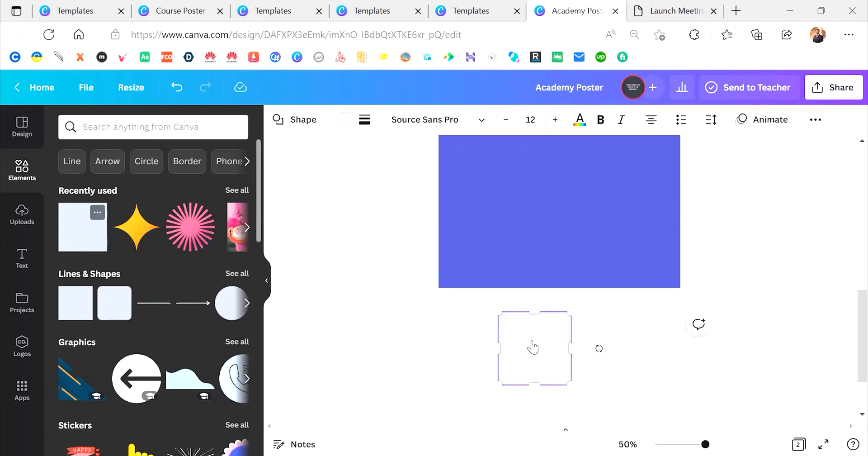
scroll(533, 347, down, 2)
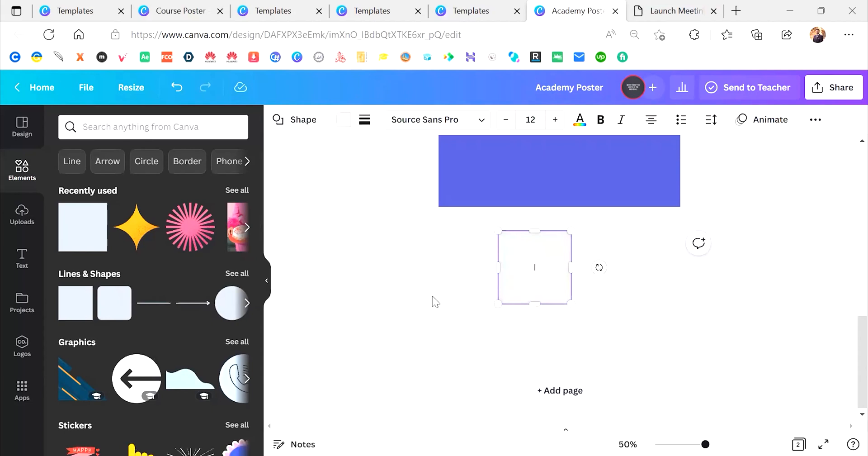
click(460, 192)
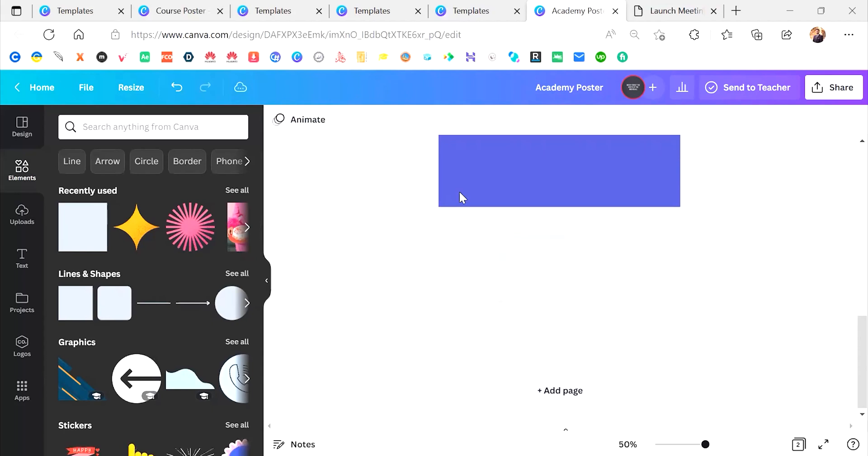
scroll(460, 192, up, 2)
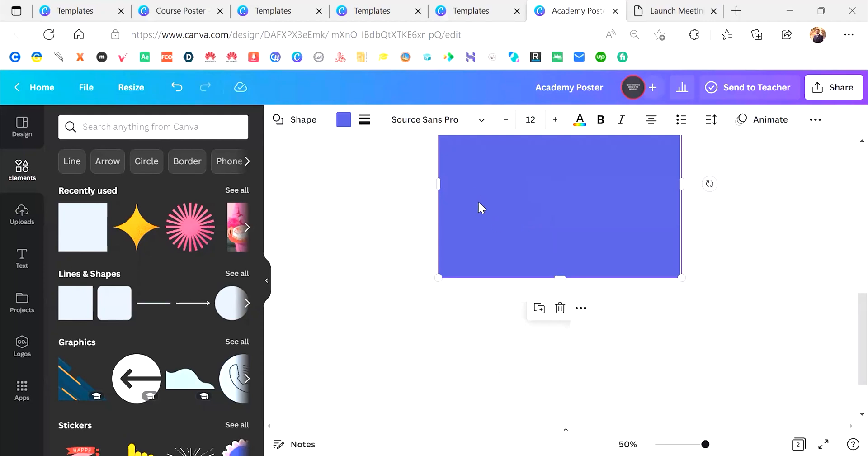
click(447, 294)
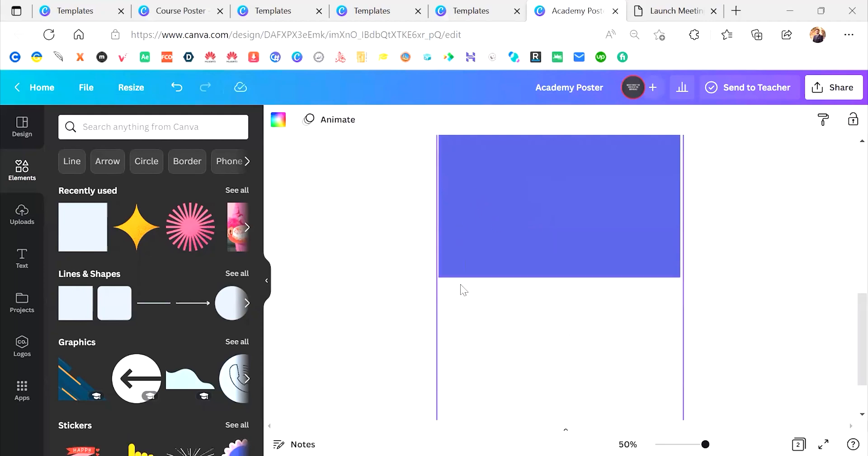
key(ctrl+z)
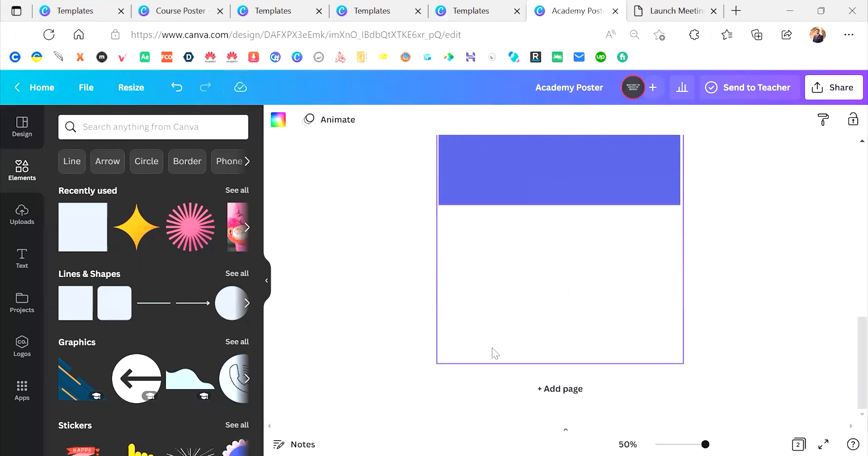
scroll(438, 306, up, 3)
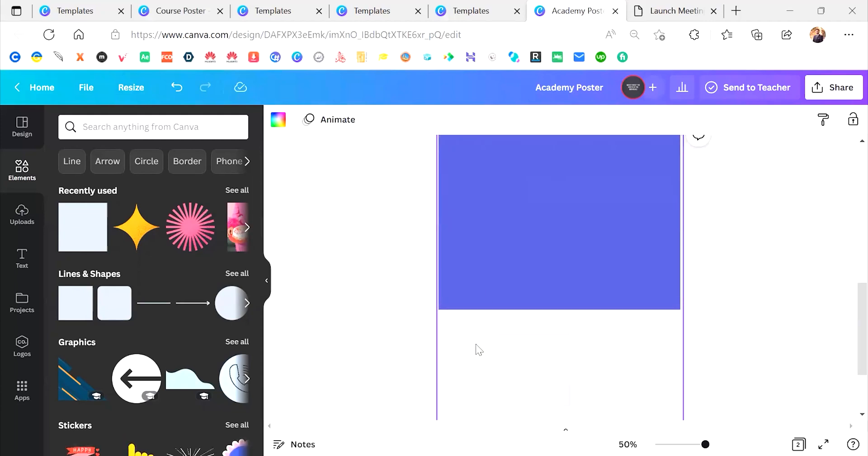
scroll(479, 342, down, 1)
- Try the solid and dotted border styles on page 2's white square and switch it to the short-dashed border
click(551, 338)
scroll(551, 338, down, 2)
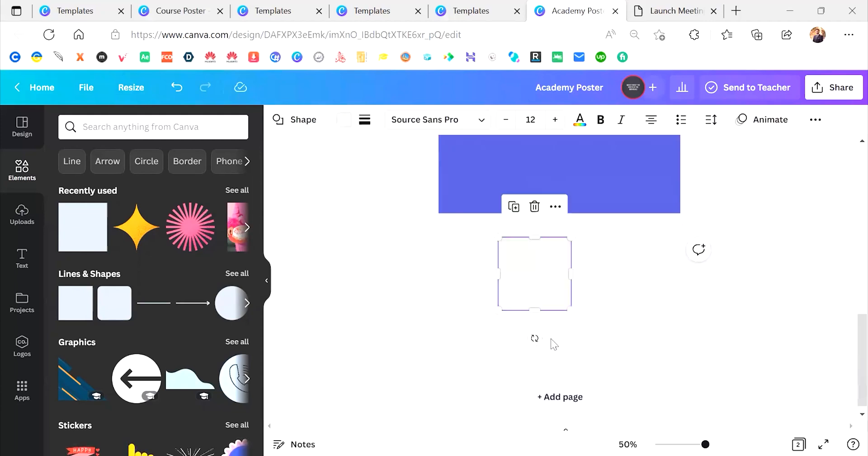
click(365, 120)
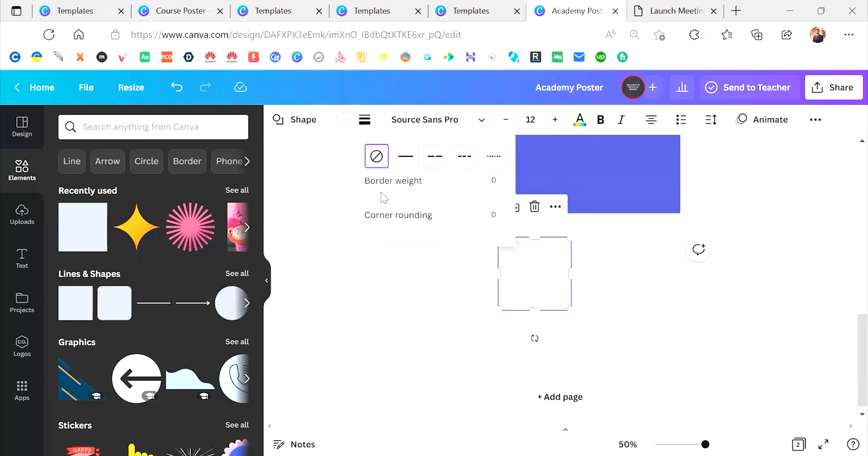
click(406, 168)
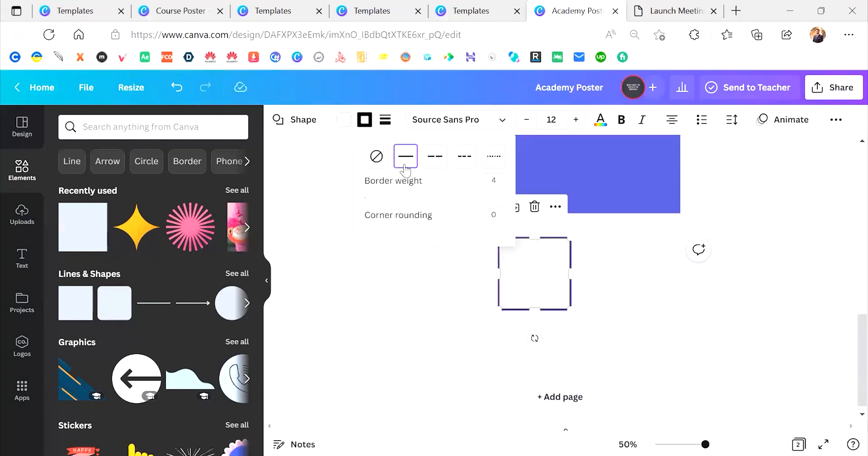
click(493, 159)
click(469, 158)
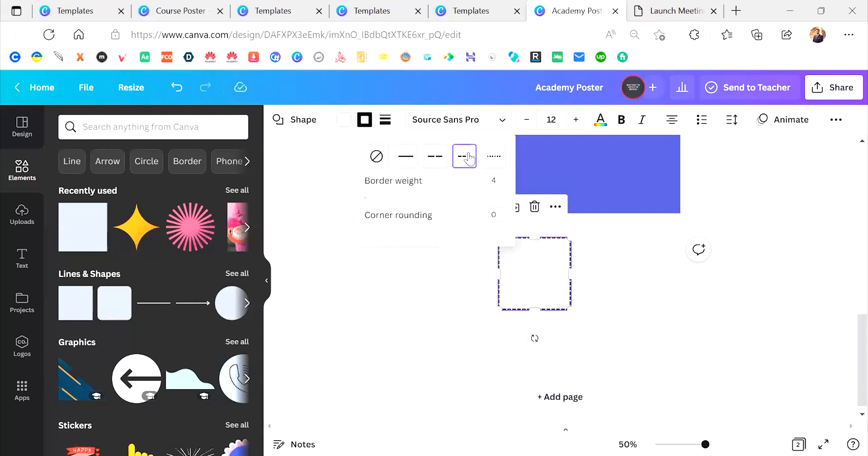
- Set the white square's dashed border weight to 5 and round its corners
mouse_move(373, 197)
mouse_down()
mouse_move(441, 198)
mouse_move(373, 205)
mouse_up()
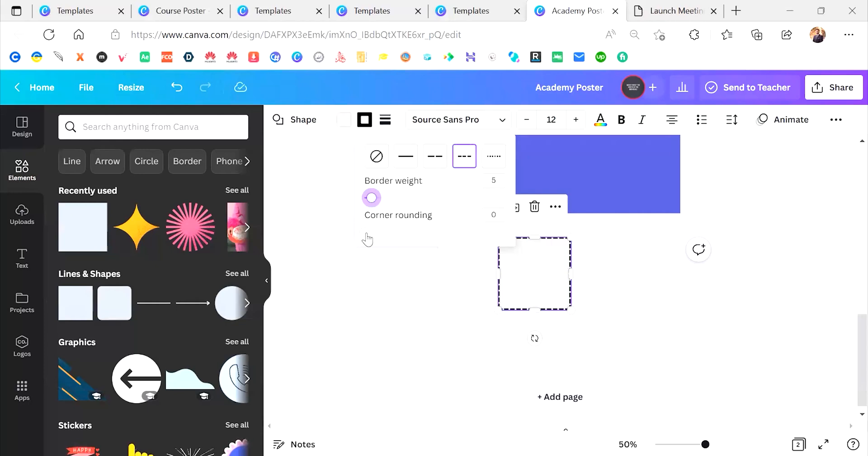
drag(366, 236, 409, 235)
click(432, 295)
click(632, 289)
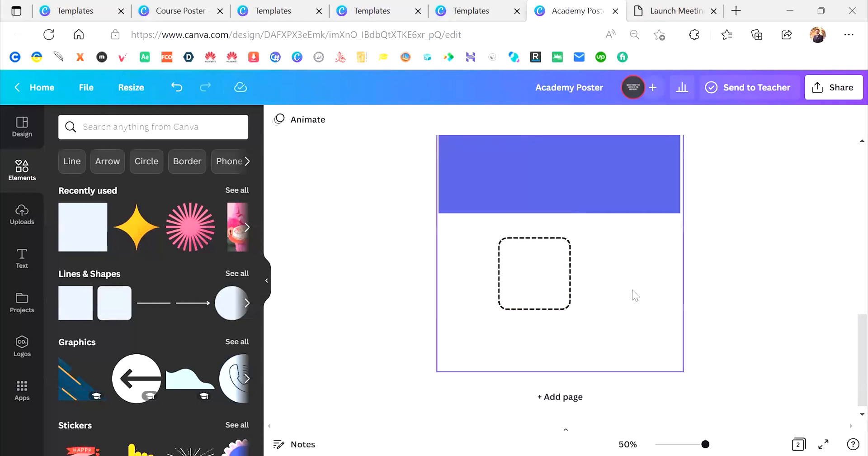
- Remove the white square's dashed border by reducing its border weight to 0
click(548, 281)
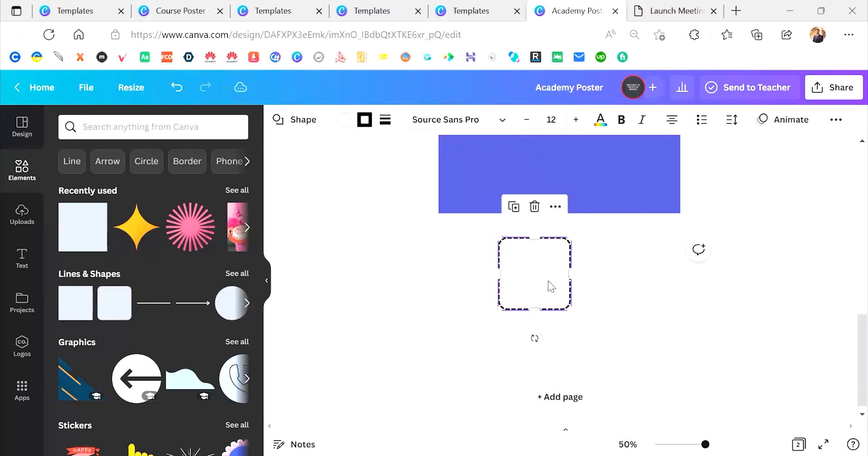
click(385, 121)
drag(413, 198, 356, 199)
click(600, 254)
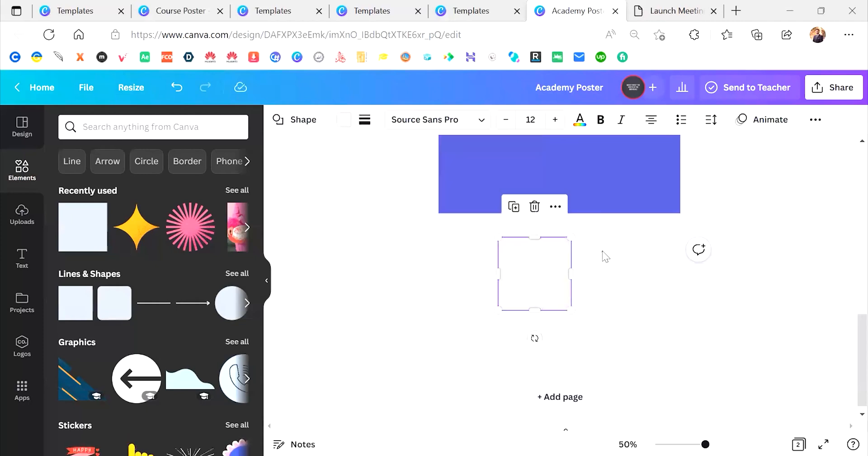
- Try to delete the white square below page 2's blue block
click(600, 253)
click(546, 274)
key(Delete)
scroll(612, 314, up, 4)
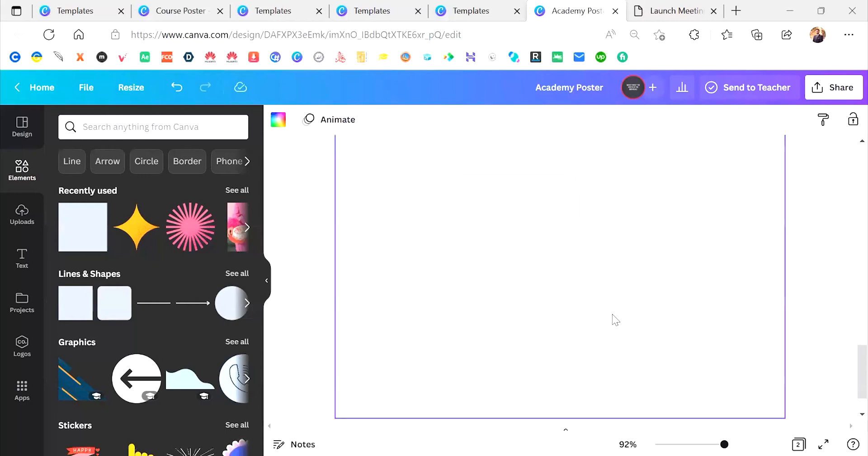
scroll(612, 314, down, 3)
scroll(612, 314, down, 3)
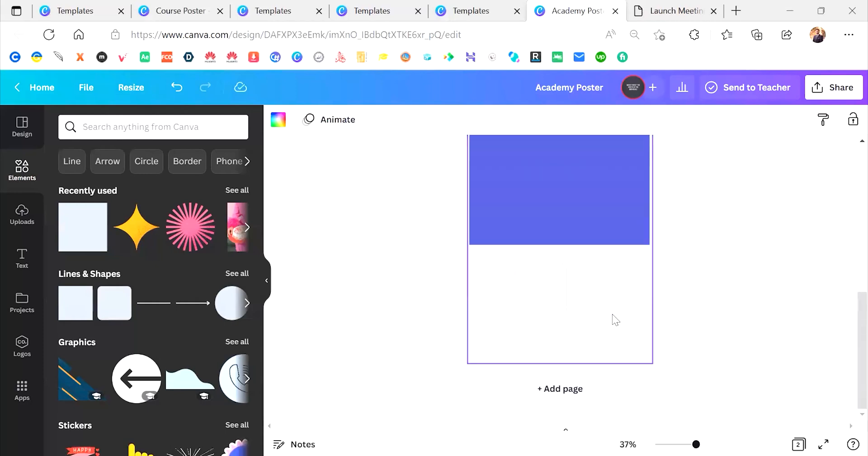
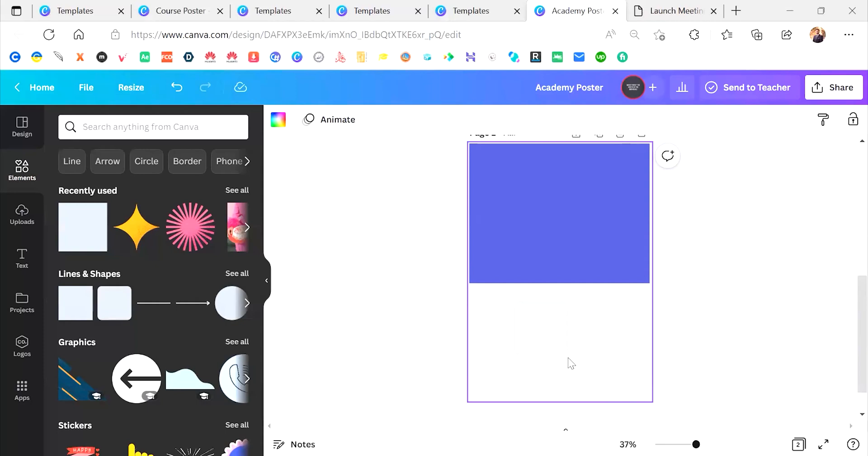
- Lower the corner rounding of the white square below the blue block to less than 30
click(536, 330)
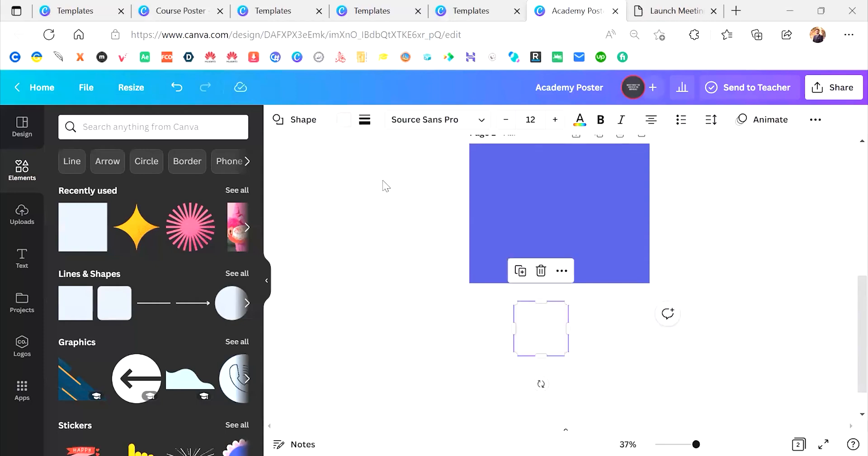
click(365, 120)
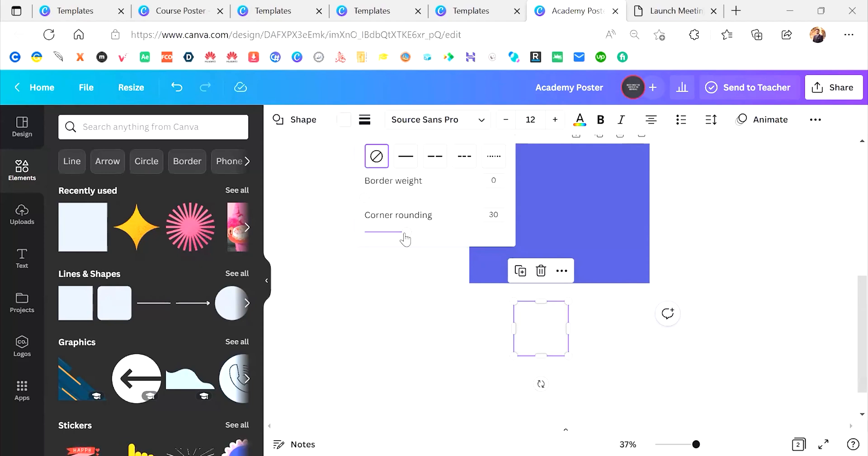
drag(403, 235, 389, 232)
click(476, 121)
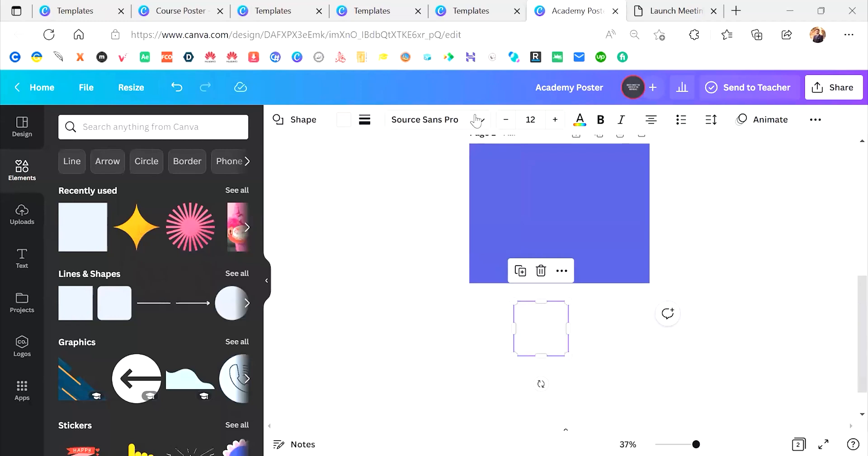
- Show the font choices for the white square and enter a person's first name in capitals inside it
click(476, 120)
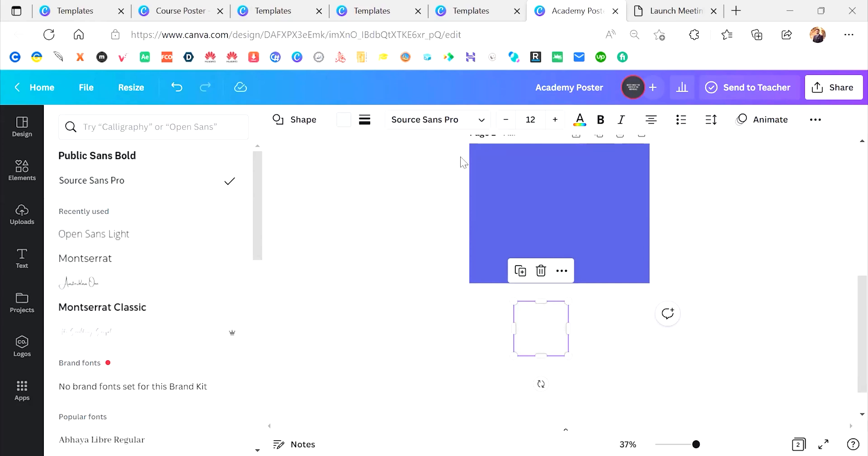
click(541, 326)
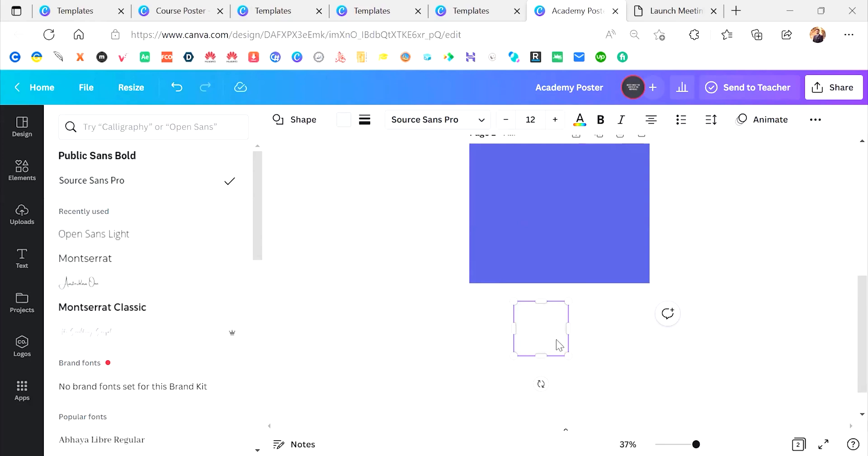
text(SAIF)
ctrl+scroll(559, 345, up, 5)
scroll(556, 339, up, 1)
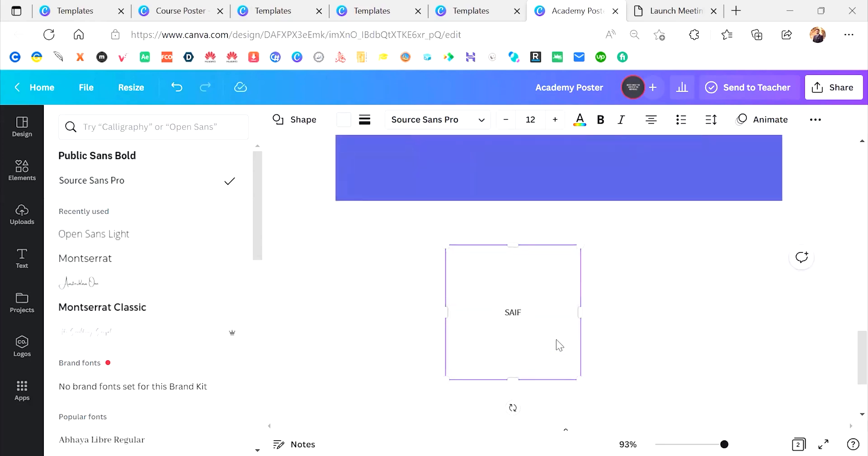
- Select the name inside the white square and set its font size to 14
double_click(514, 307)
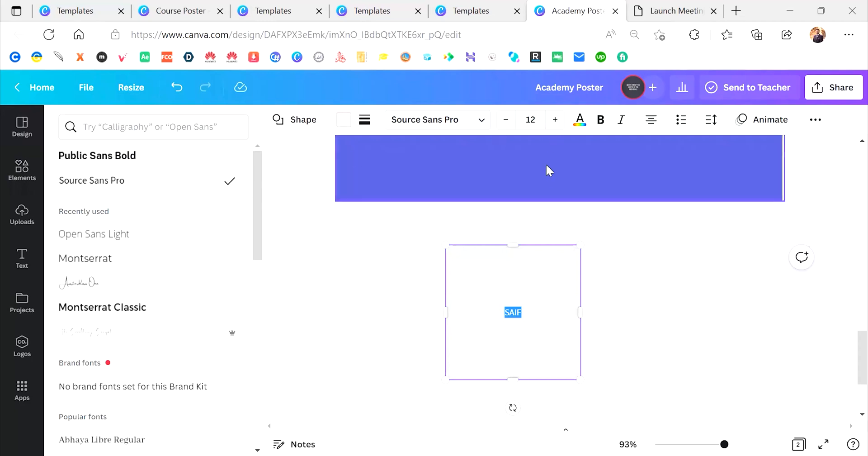
scroll(615, 226, down, 4)
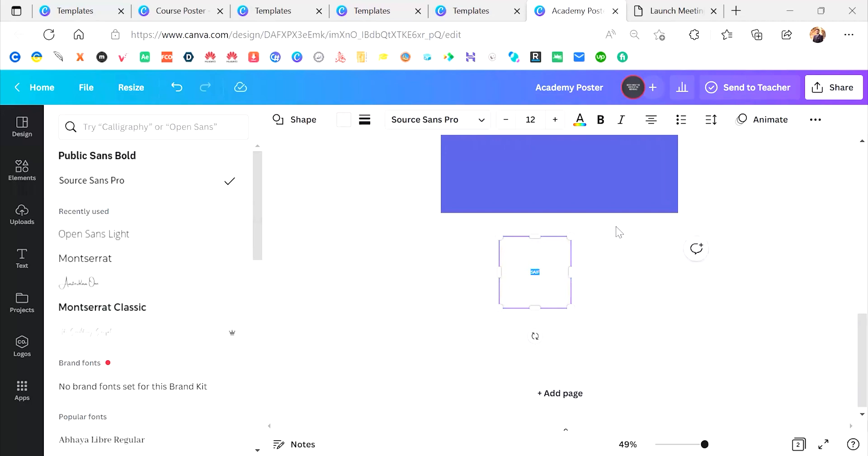
scroll(616, 226, up, 4)
click(563, 122)
click(563, 122)
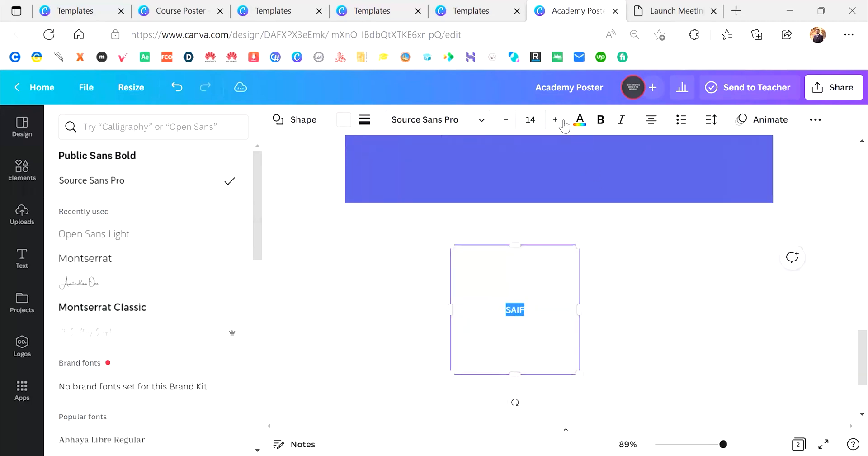
- Set the font size of the name inside the white square to 38
click(508, 126)
click(554, 129)
click(554, 129)
click(554, 129)
click(554, 129)
click(555, 129)
click(554, 129)
click(554, 129)
click(554, 129)
click(554, 129)
click(554, 129)
click(554, 129)
key(Escape)
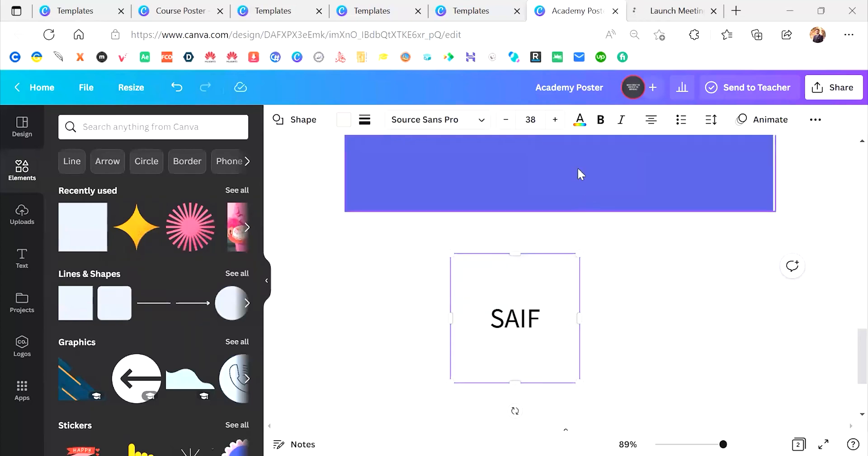
- Show the text colour choices and the custom colour picker for the name in the white square
click(578, 125)
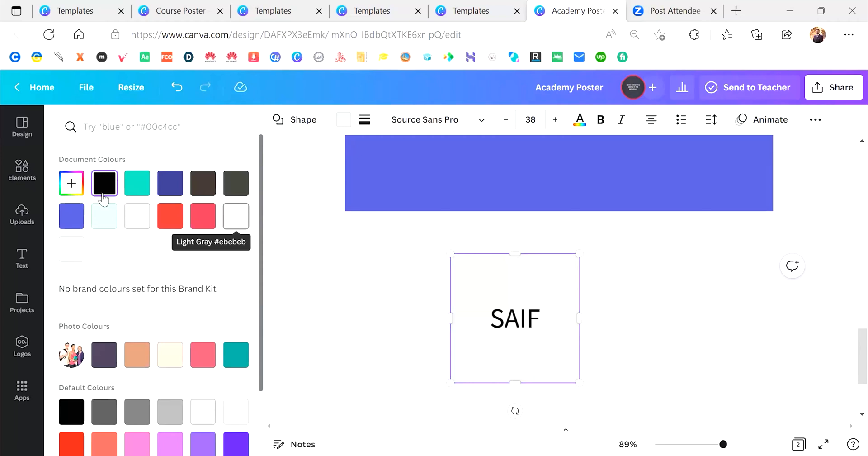
click(71, 182)
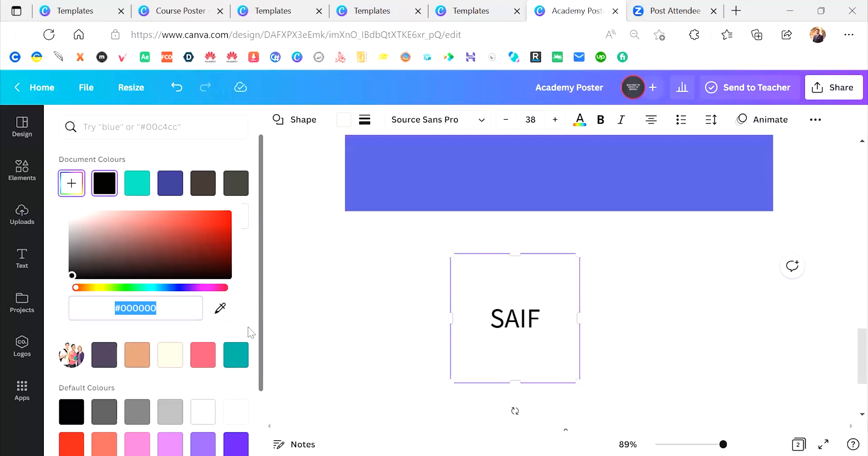
click(247, 326)
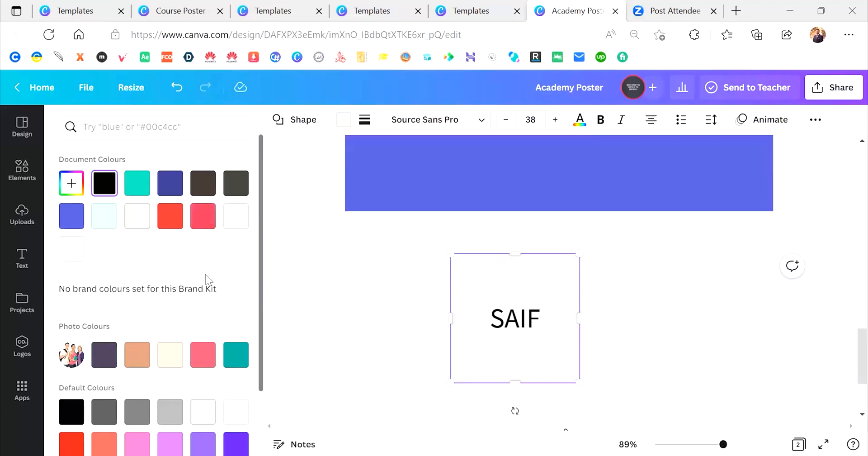
click(208, 216)
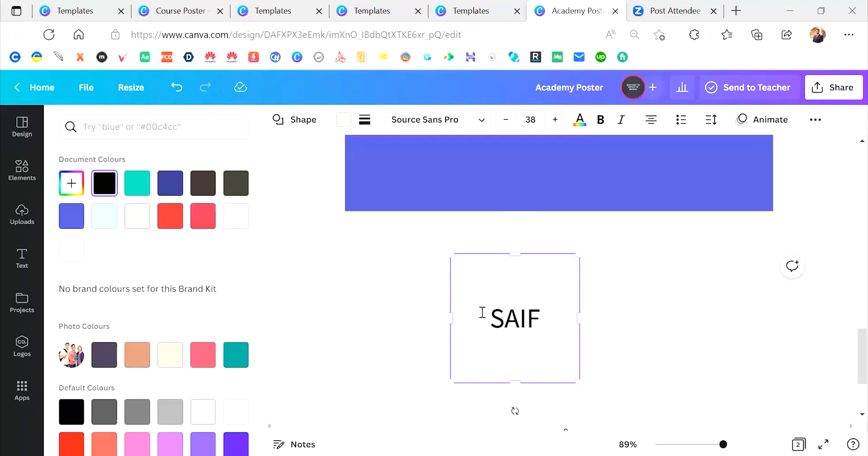
- Add a second square beside the name below page 2's blue block and resize it into a wide rectangle
click(22, 170)
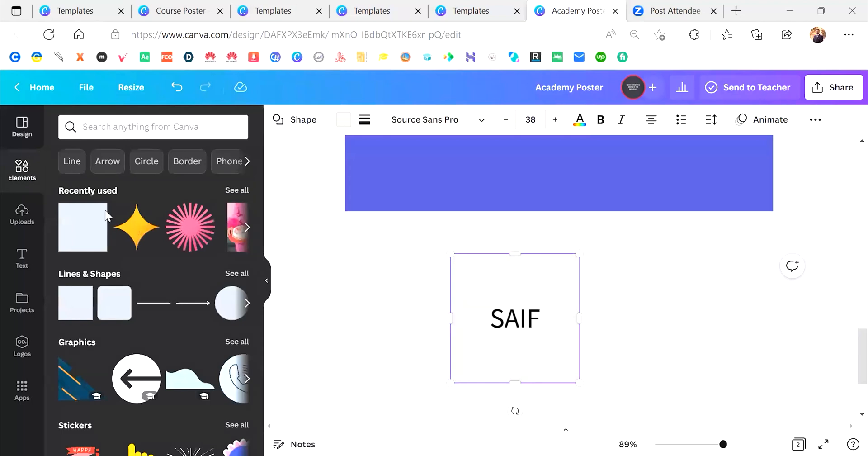
drag(73, 307, 629, 293)
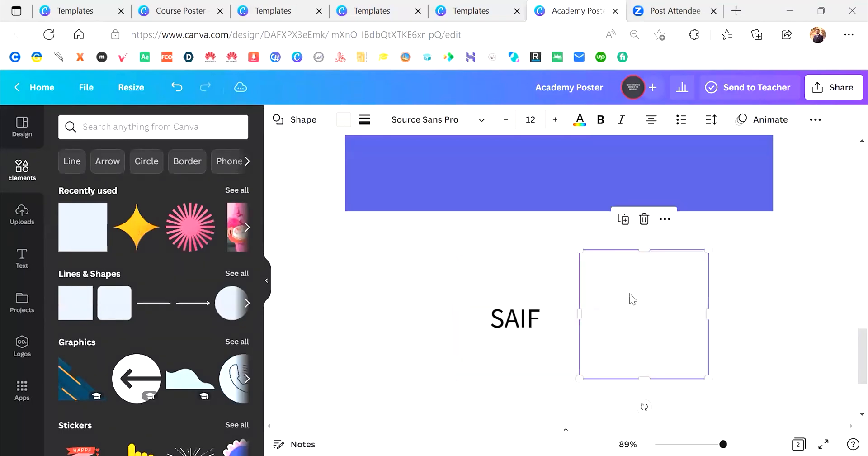
drag(579, 314, 570, 313)
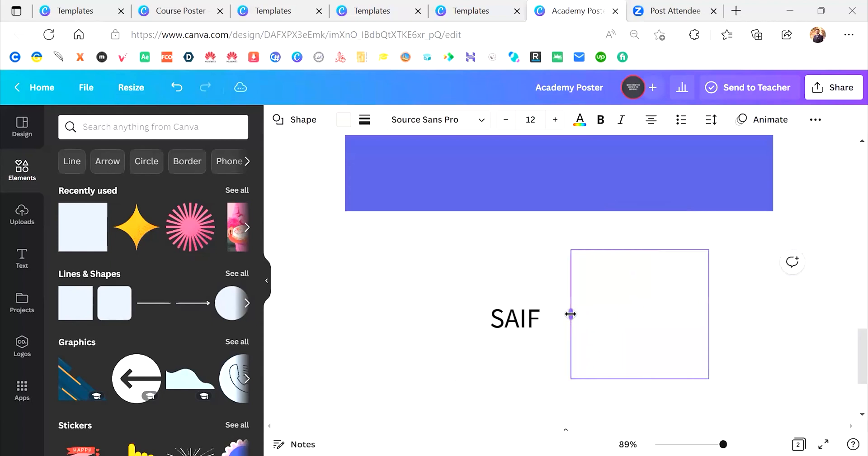
drag(639, 249, 639, 271)
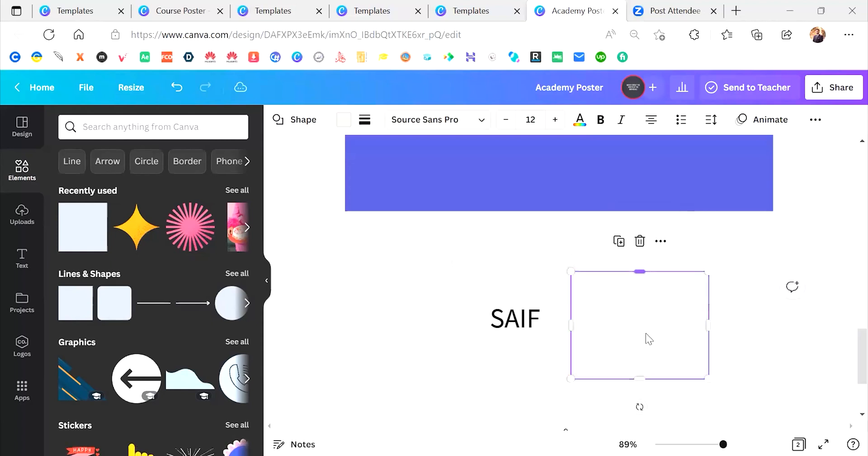
drag(639, 377, 640, 353)
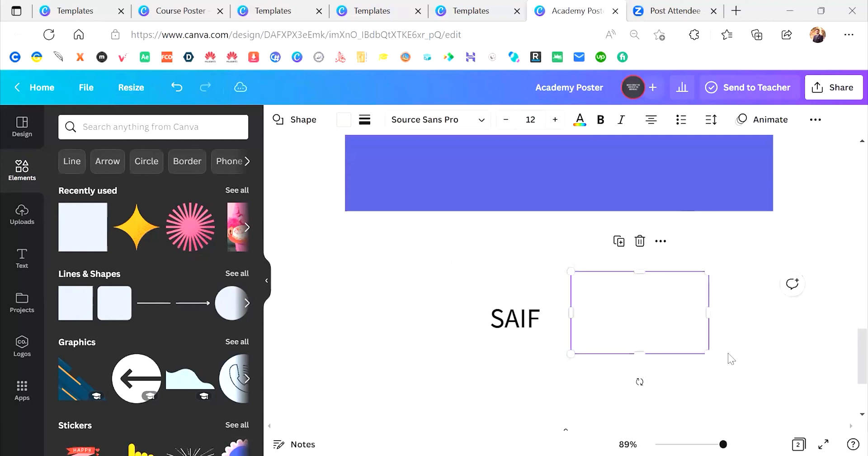
click(728, 353)
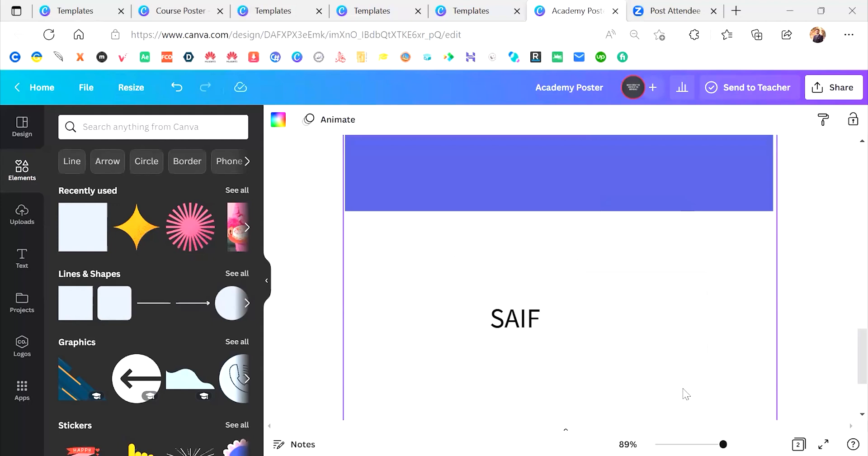
- Recolour the new rectangle beside the name with the document colour light gray #ebebeb
scroll(684, 388, up, 5)
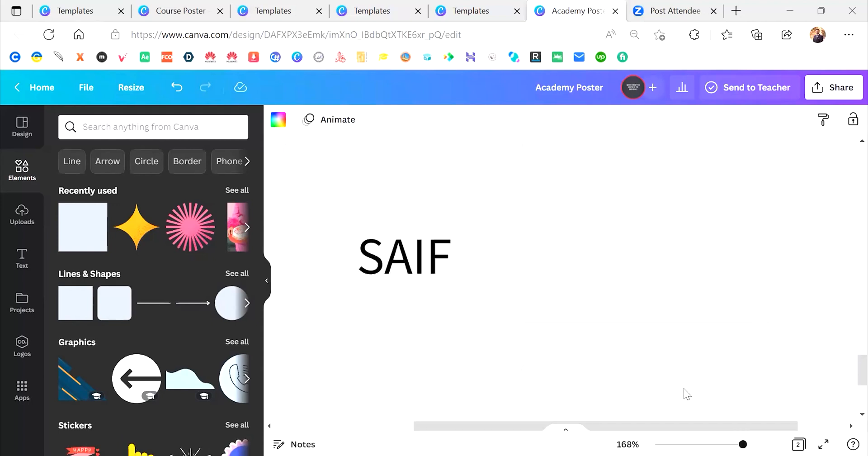
click(622, 269)
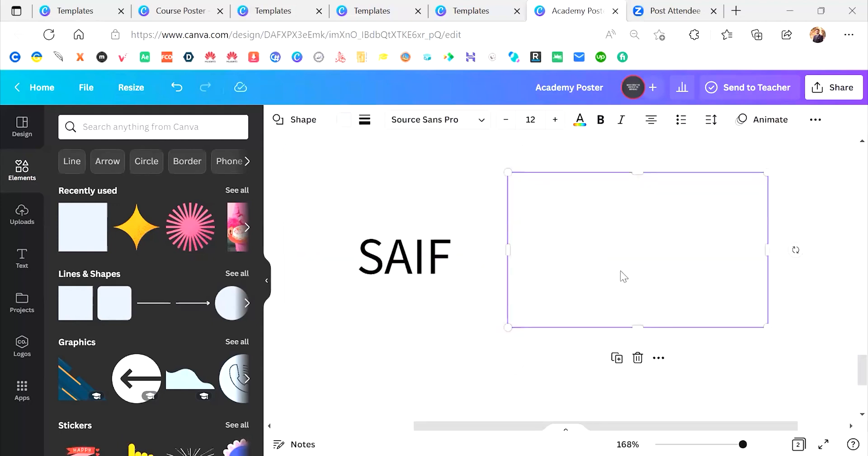
click(729, 350)
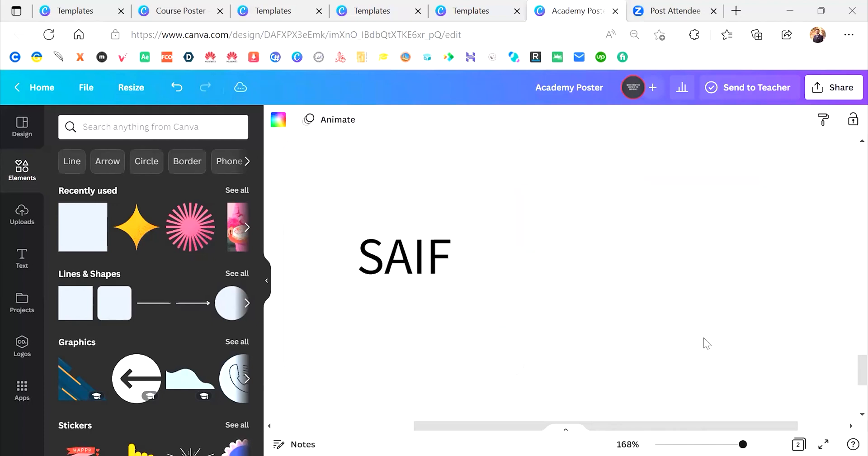
click(628, 286)
click(344, 120)
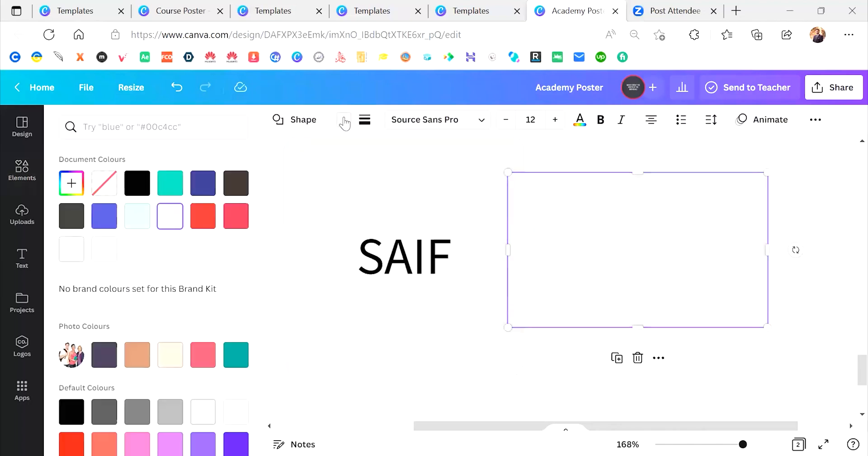
click(71, 253)
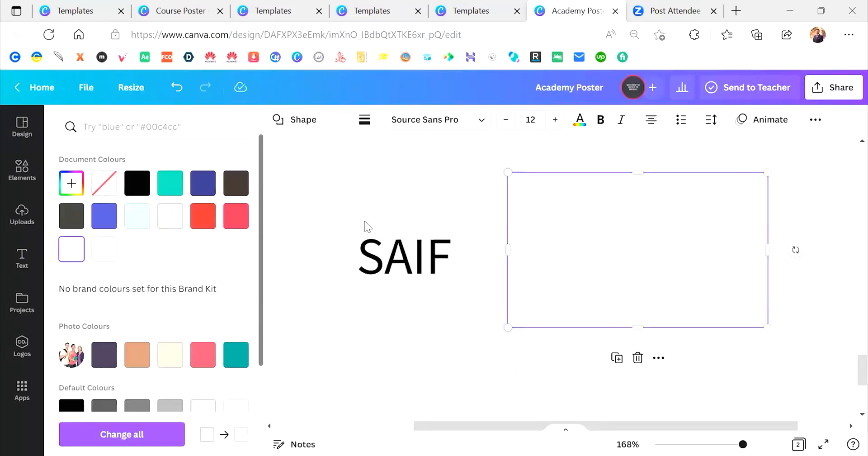
click(813, 338)
scroll(812, 338, down, 3)
click(785, 349)
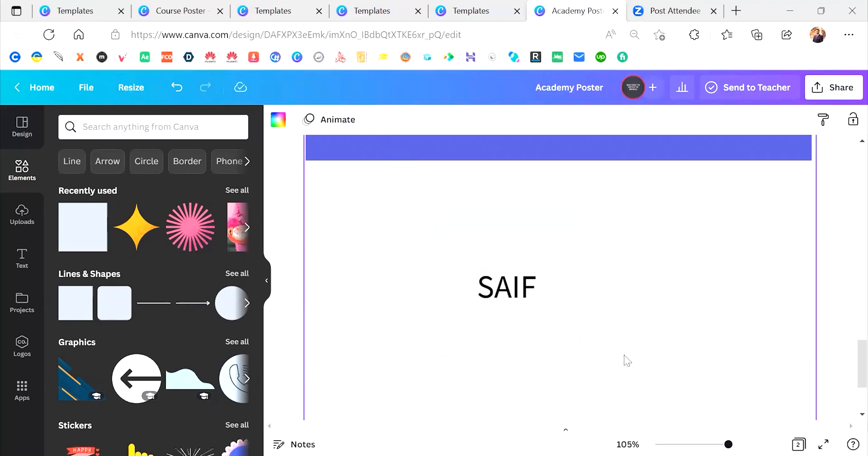
- Give the rectangle beside the name the custom fill colour #DFDBDB and inspect it up close
scroll(624, 354, down, 2)
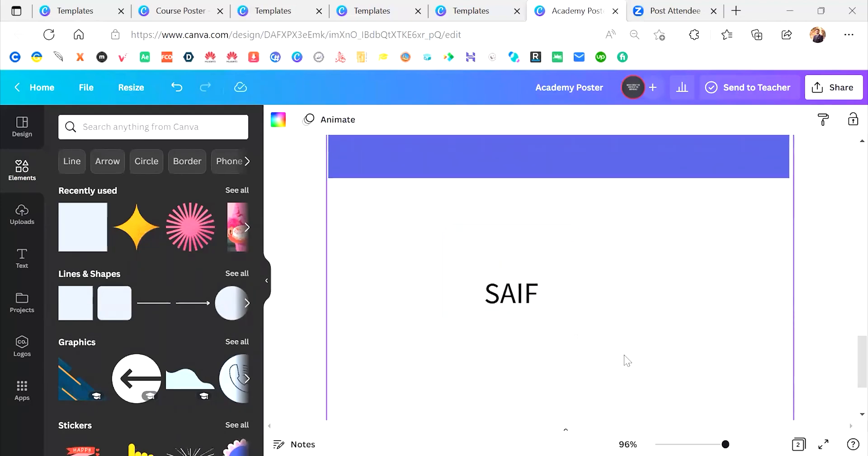
click(639, 299)
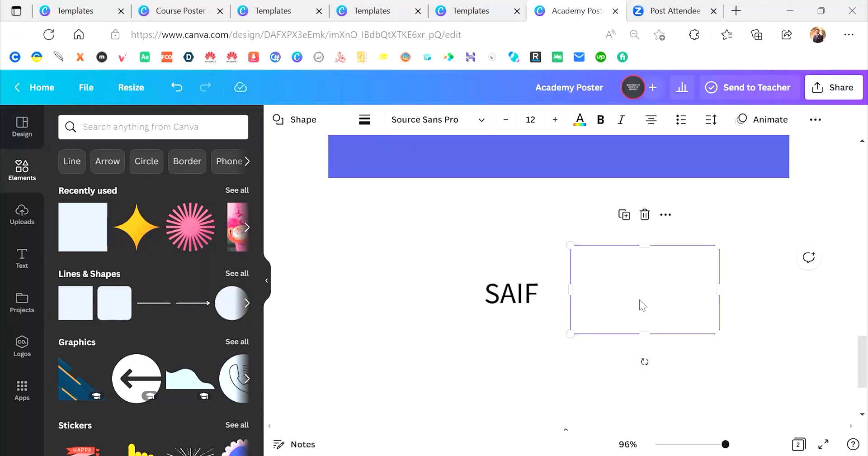
click(342, 120)
click(72, 185)
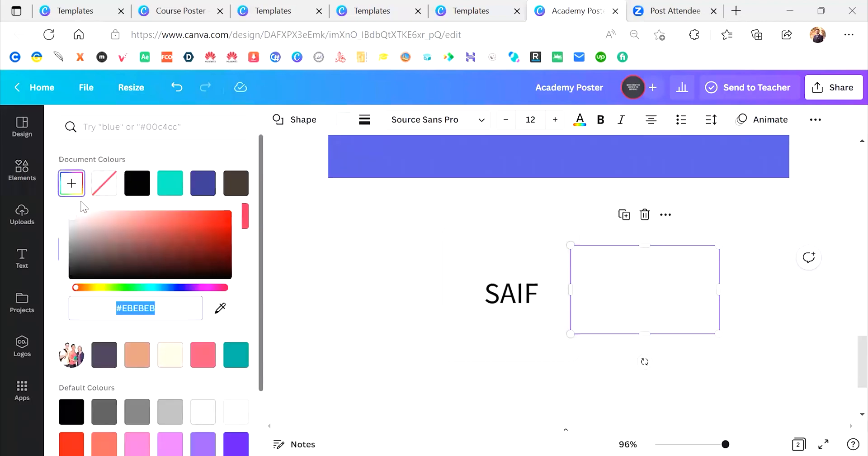
click(71, 220)
drag(71, 219, 72, 219)
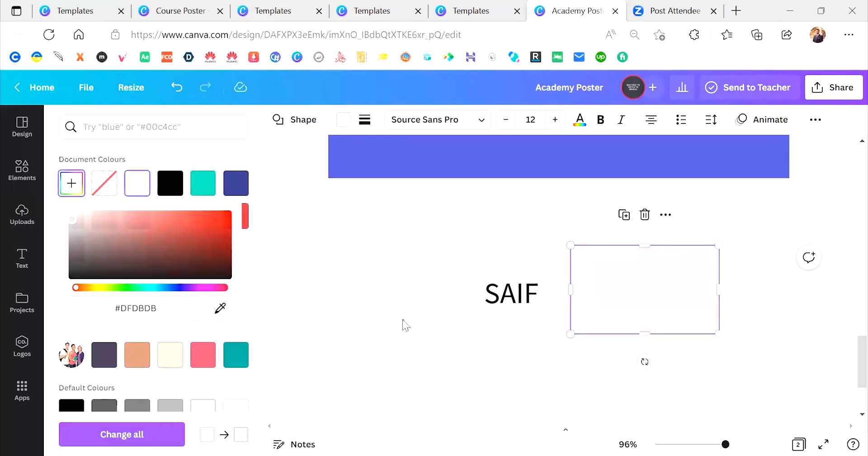
click(402, 320)
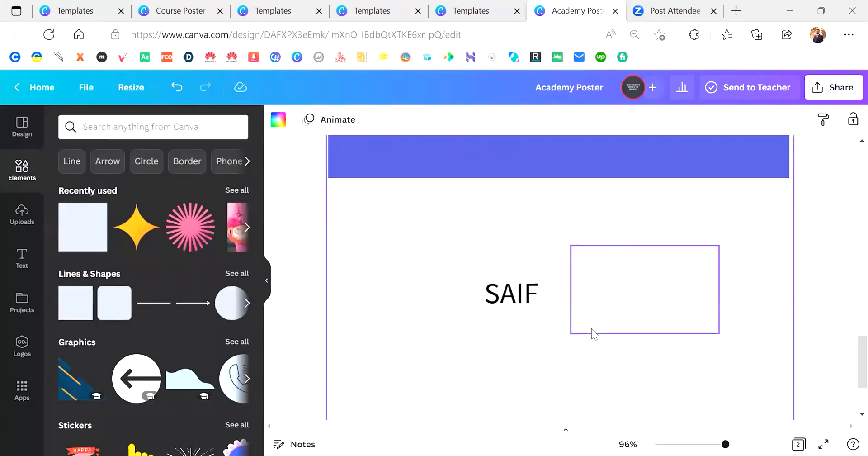
scroll(591, 328, up, 4)
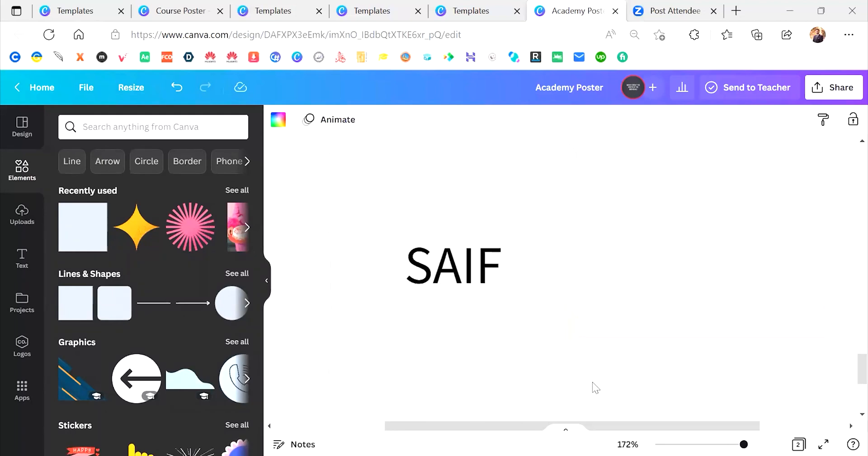
scroll(592, 381, up, 5)
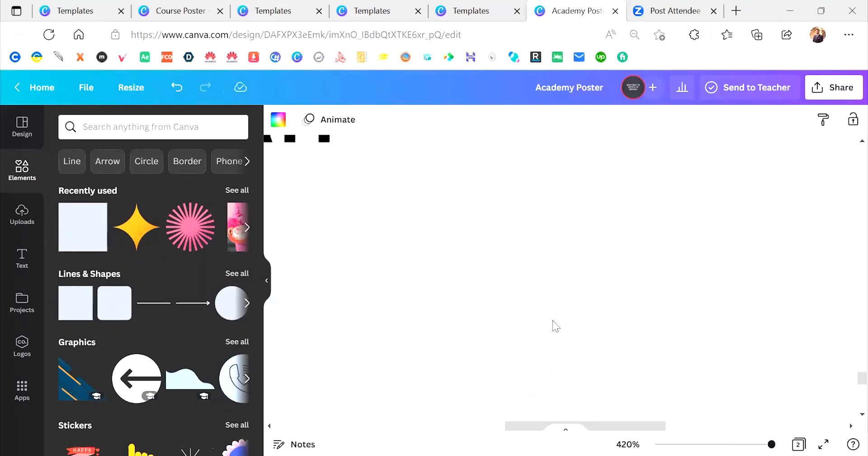
scroll(552, 320, down, 9)
- Pick a slightly different custom light gray as the fill of the rectangle beside the name
click(617, 285)
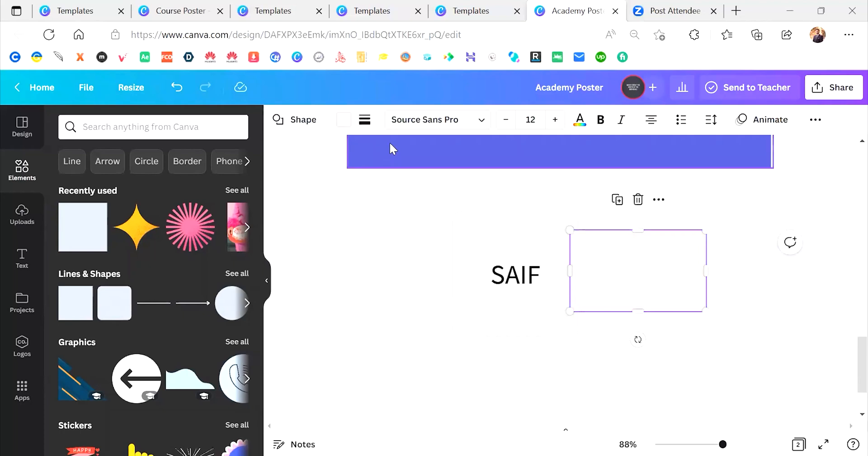
click(344, 119)
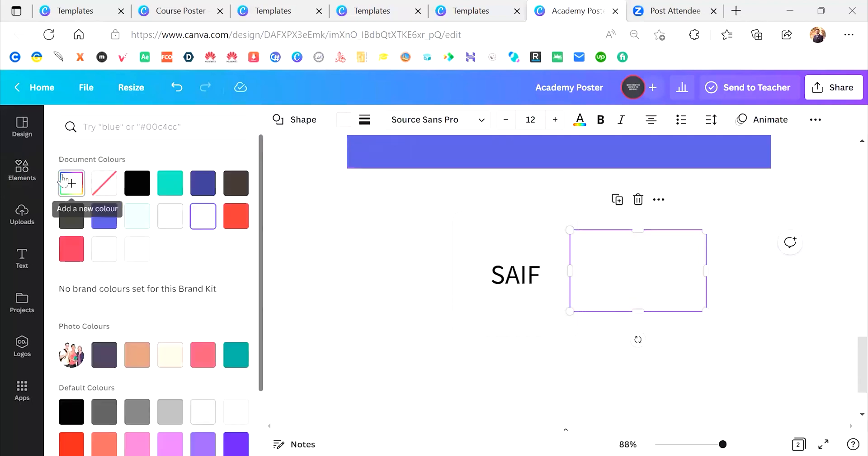
click(71, 184)
drag(73, 219, 71, 219)
click(347, 300)
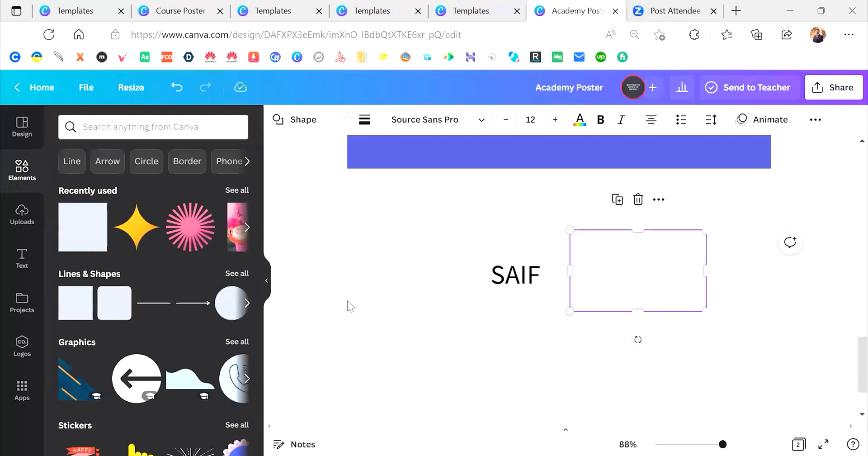
- Inspect the light gray rectangle beside the name up close and delete it
scroll(536, 288, up, 5)
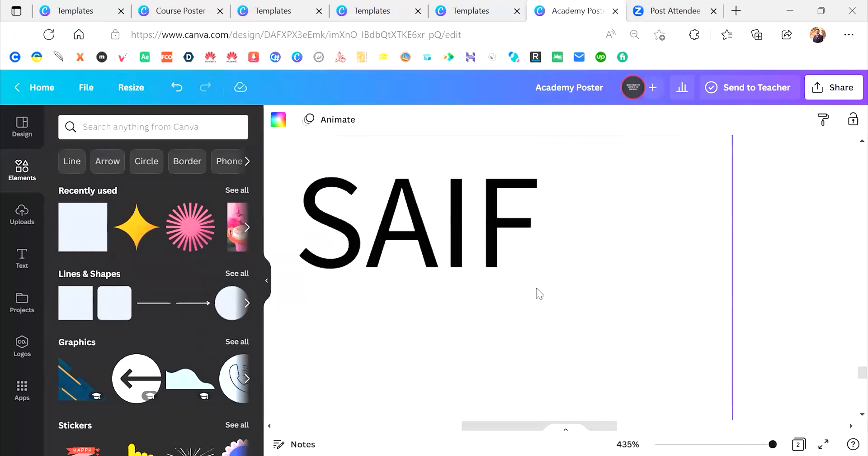
scroll(693, 305, right, 3)
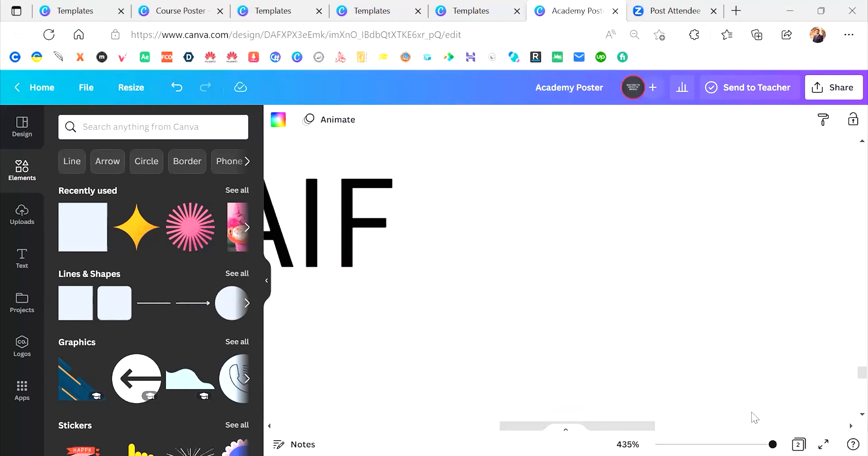
scroll(751, 412, up, 1)
scroll(752, 412, down, 2)
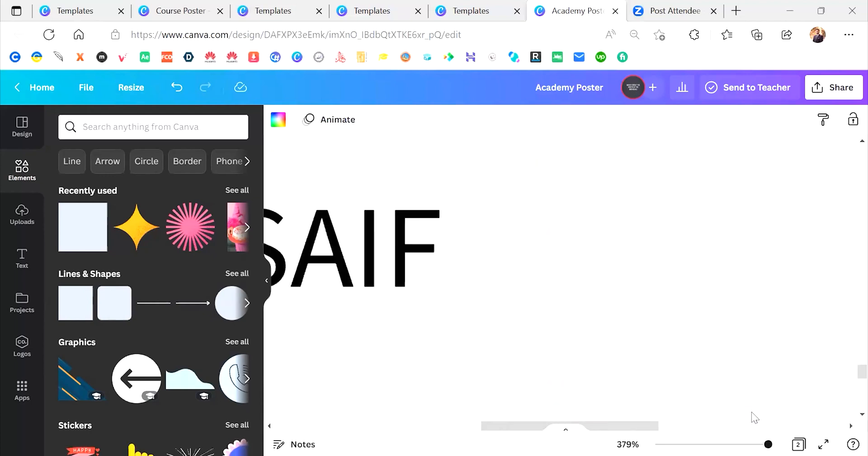
scroll(752, 411, down, 5)
scroll(751, 411, down, 2)
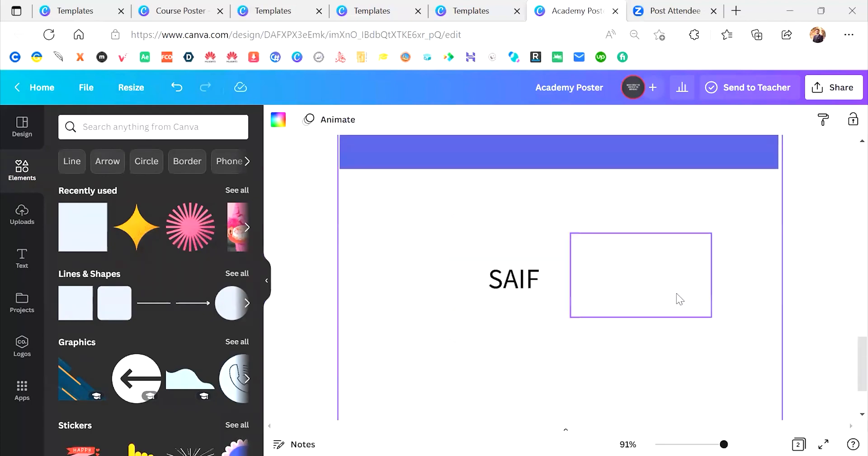
click(676, 293)
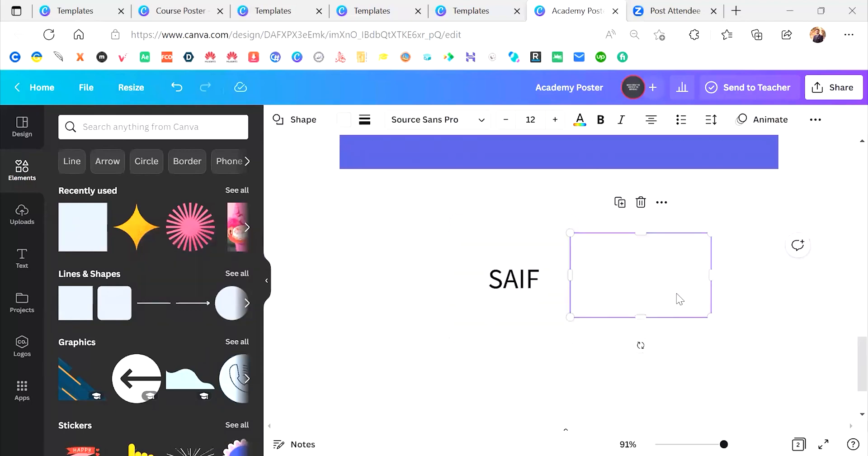
key(Delete)
- Show the fill colour choices for the white square containing the name
click(575, 230)
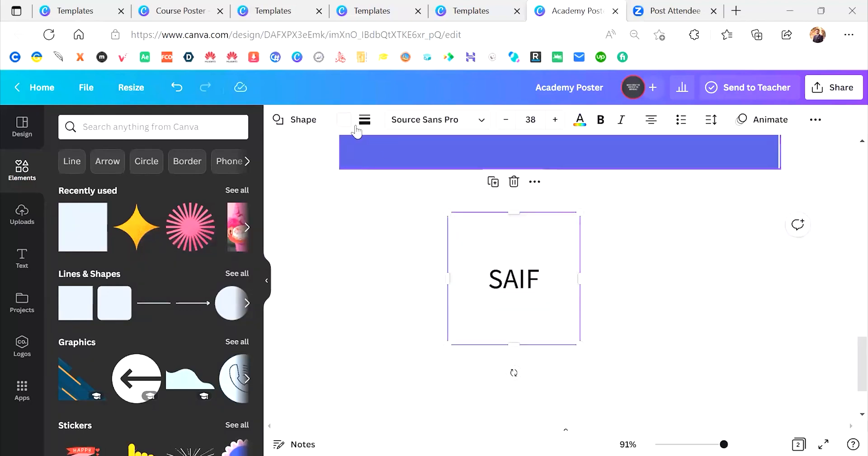
click(341, 122)
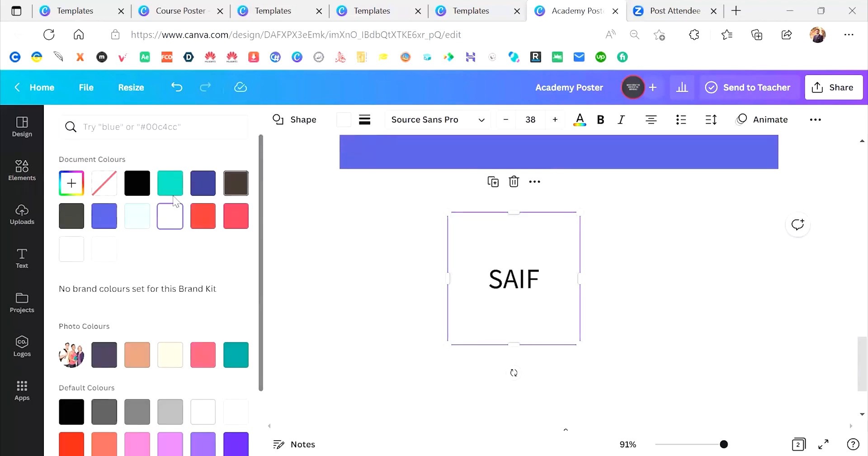
- Search Google for "hex code picker" in a new browser tab, open the HTML Color Codes colour picker page and return to the results
click(743, 13)
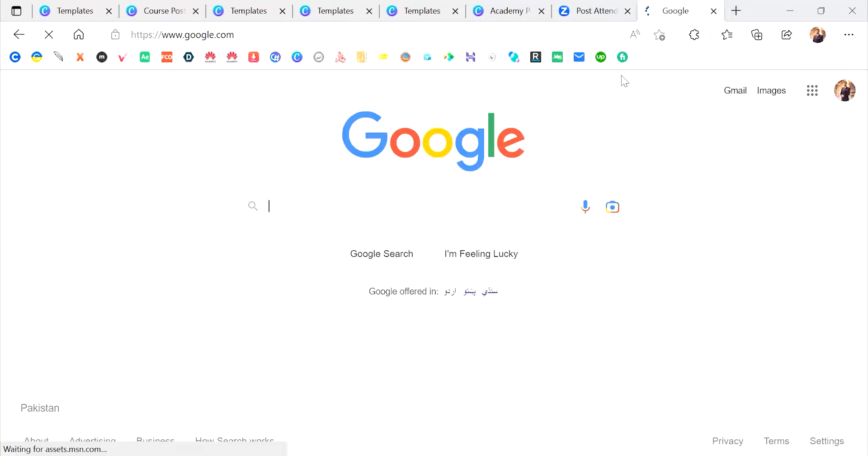
text(hex code)
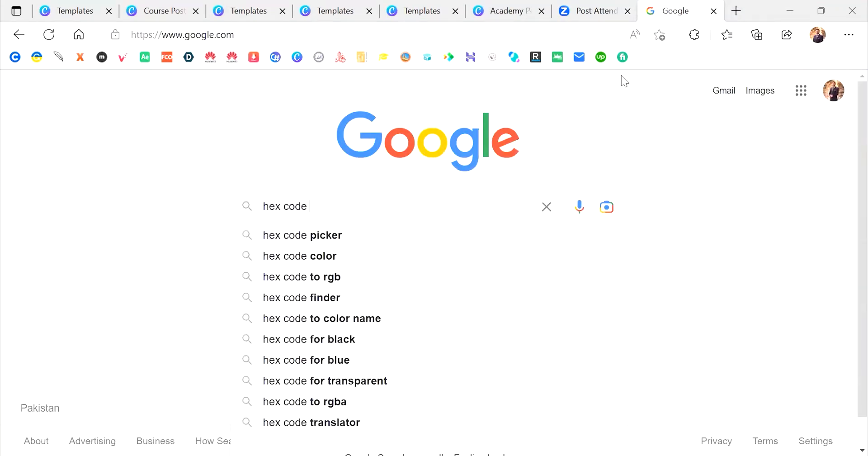
key(Down)
key(Return)
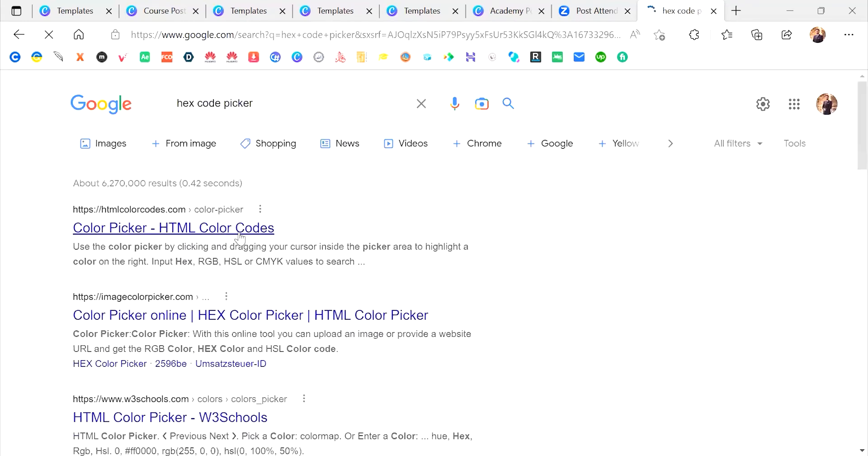
click(239, 233)
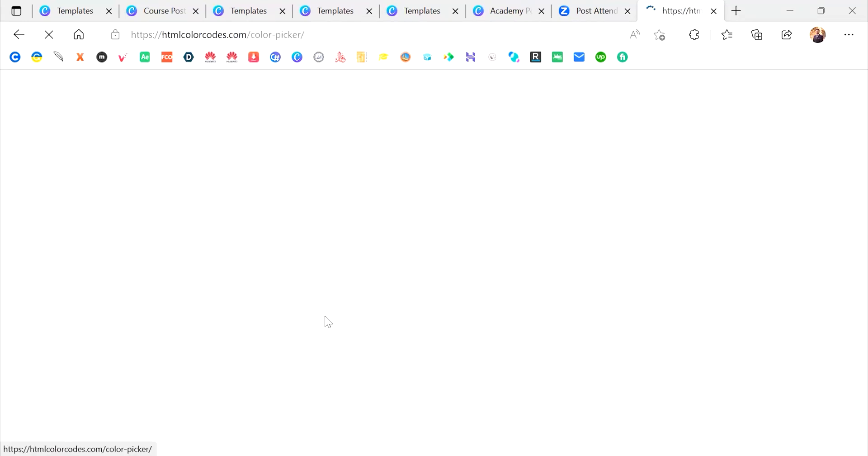
scroll(325, 316, down, 5)
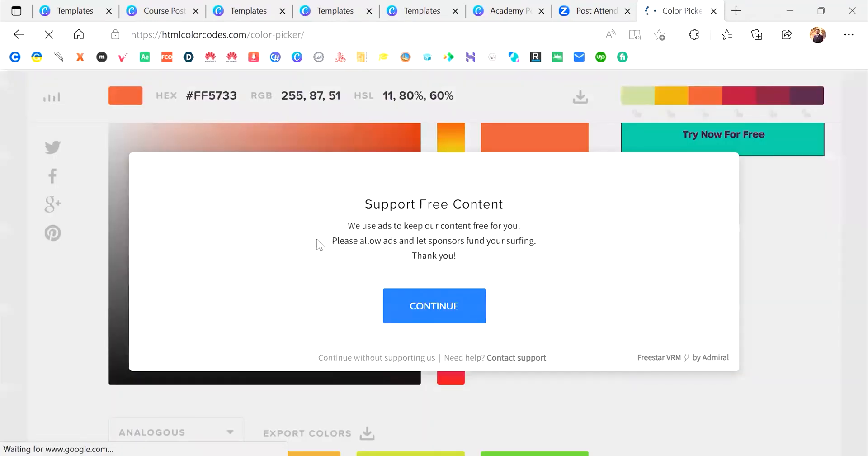
click(435, 303)
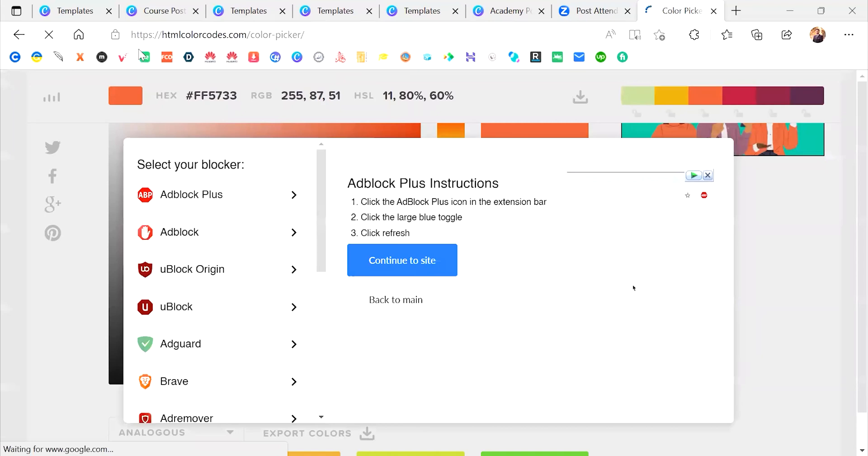
click(18, 34)
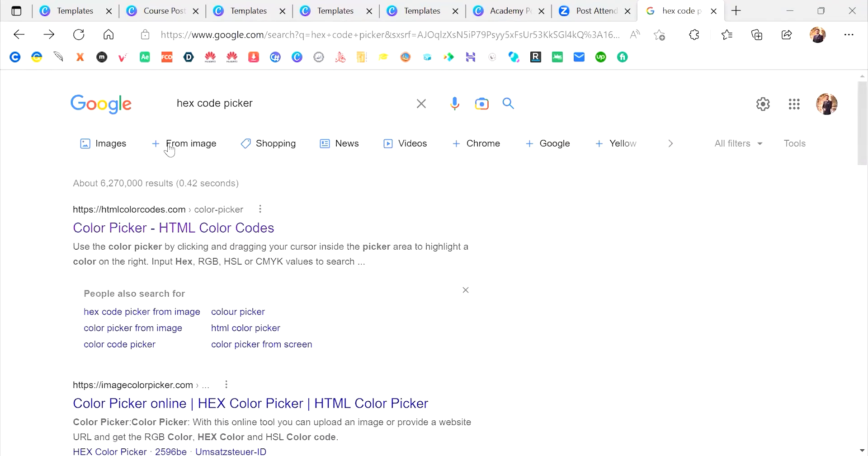
- Browse the image results for hex code pickers, then close the search tab to return to the Canva poster
click(115, 149)
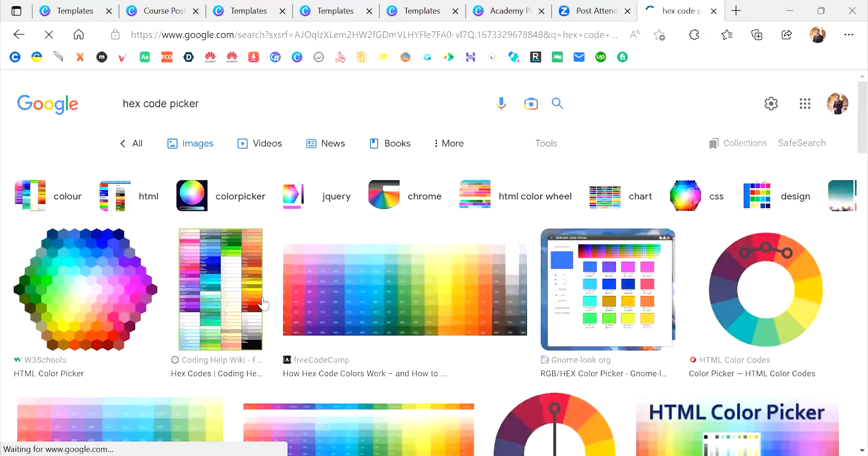
scroll(263, 304, down, 2)
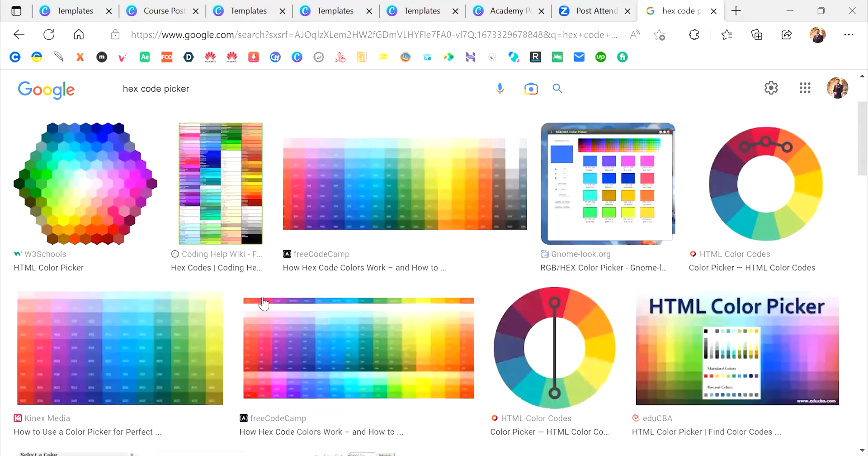
scroll(264, 303, down, 9)
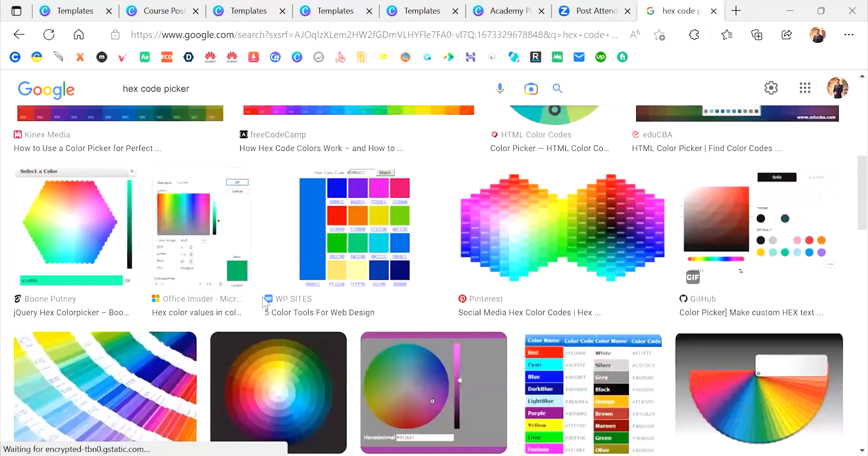
scroll(263, 303, up, 10)
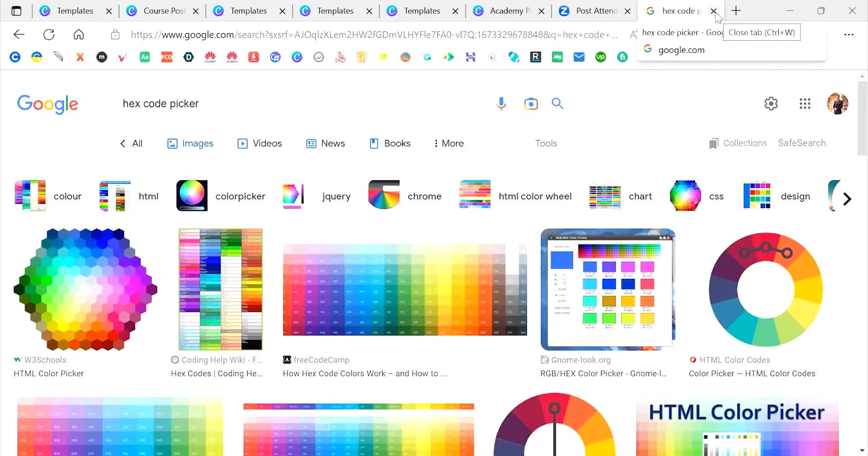
click(713, 10)
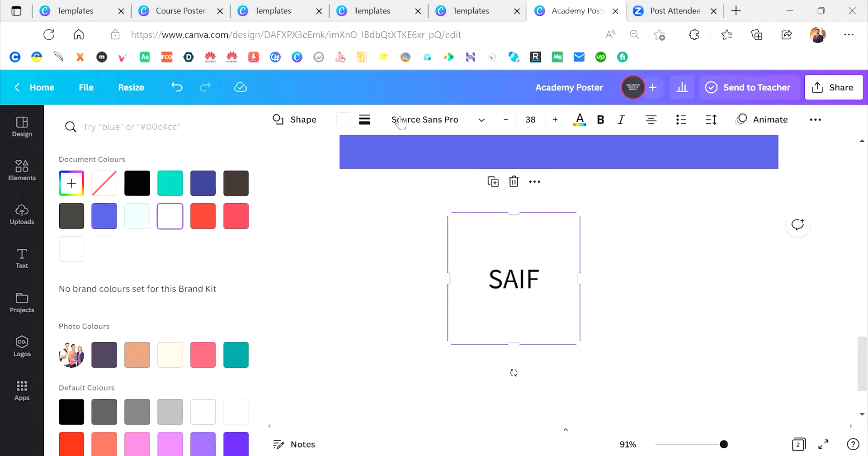
- Make the name in the white square bold and italic
click(345, 128)
click(514, 239)
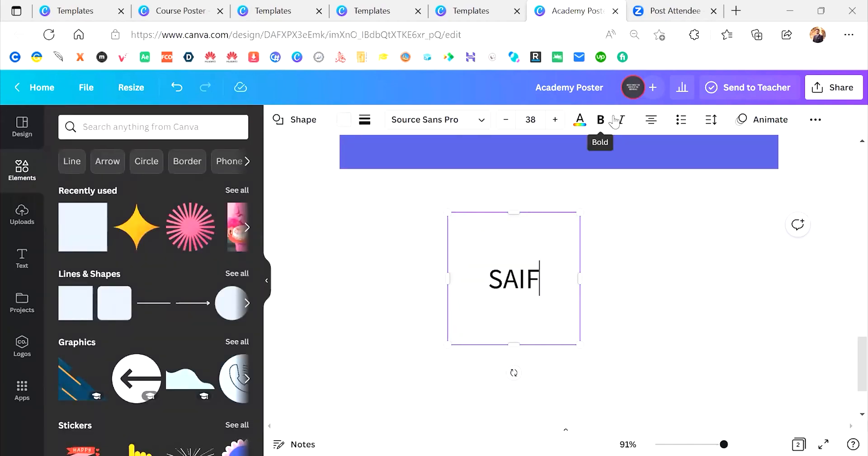
click(632, 247)
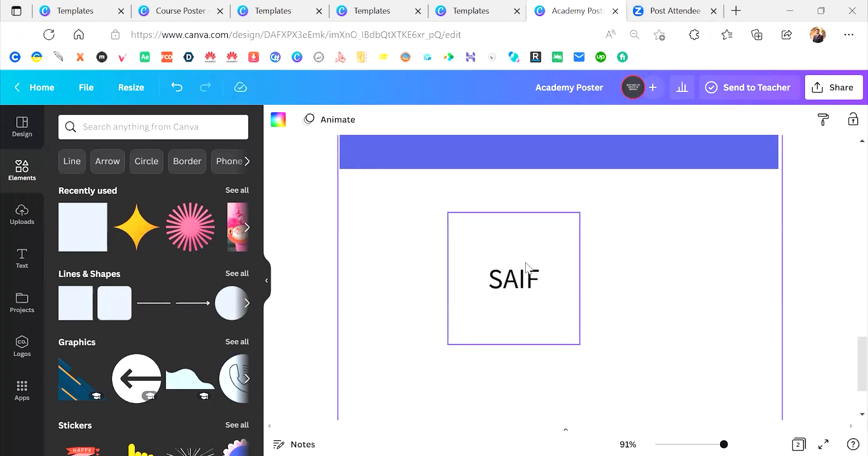
click(528, 275)
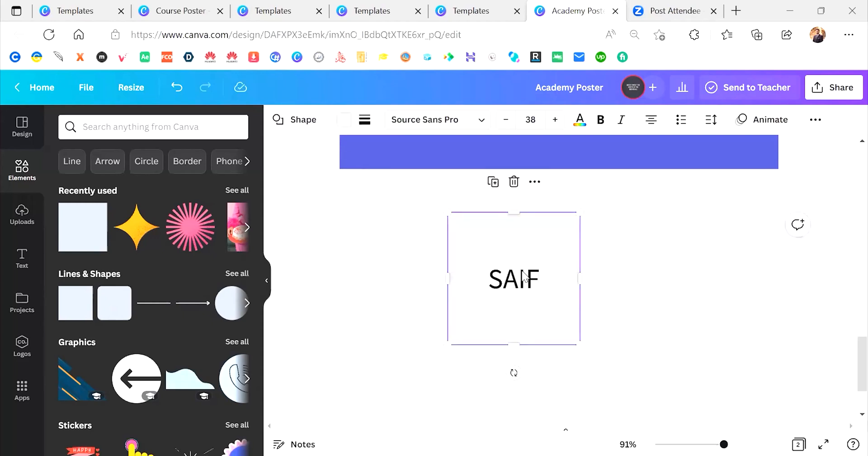
click(600, 120)
click(625, 120)
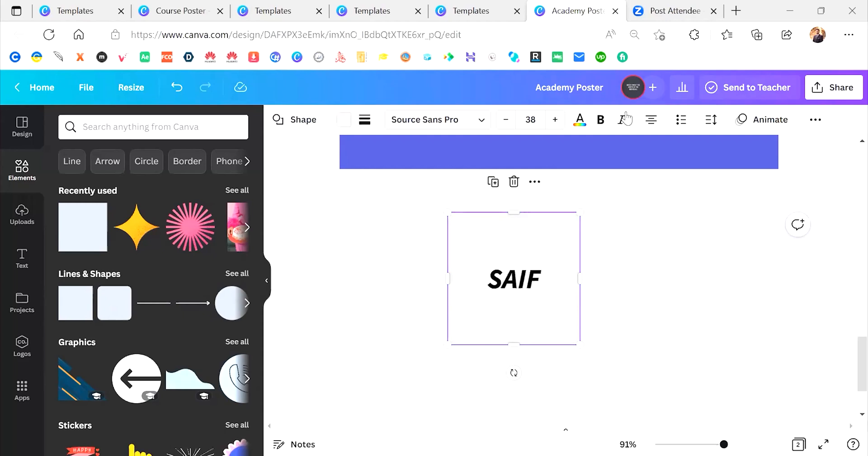
- Cycle the name's alignment in the white square through left and right, ending with centre
click(648, 123)
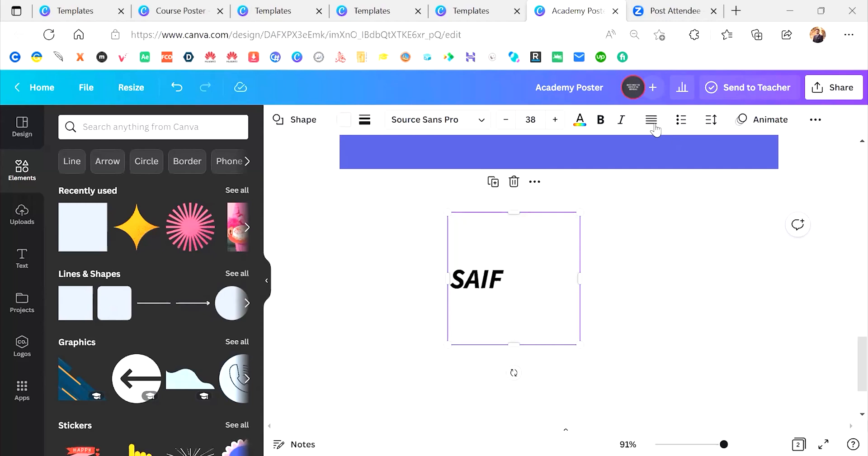
click(652, 122)
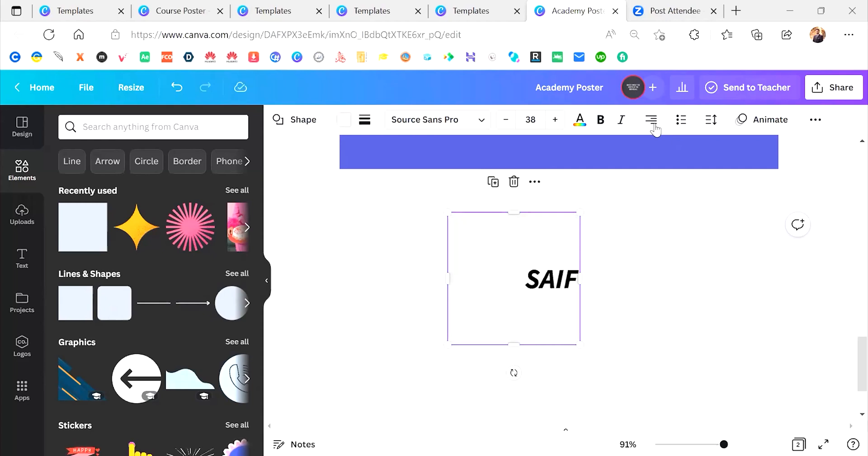
click(654, 126)
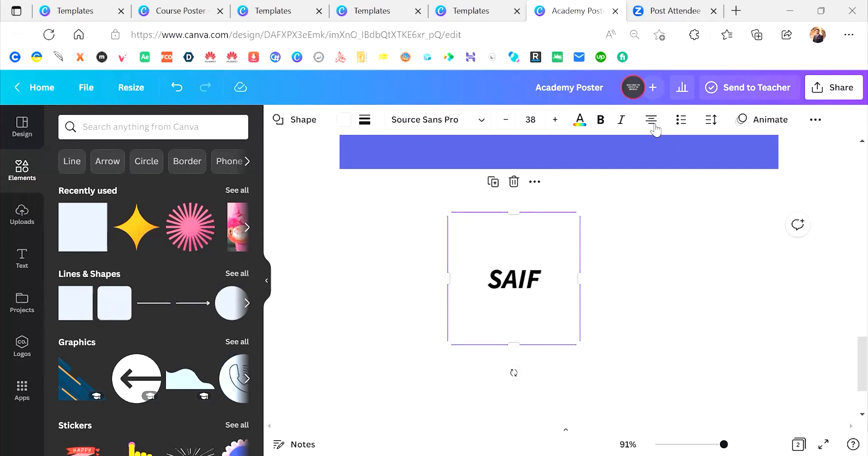
click(655, 130)
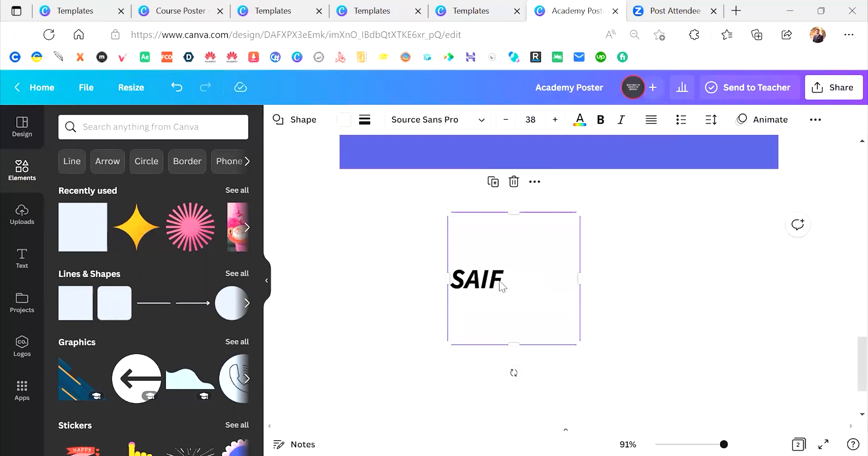
click(651, 123)
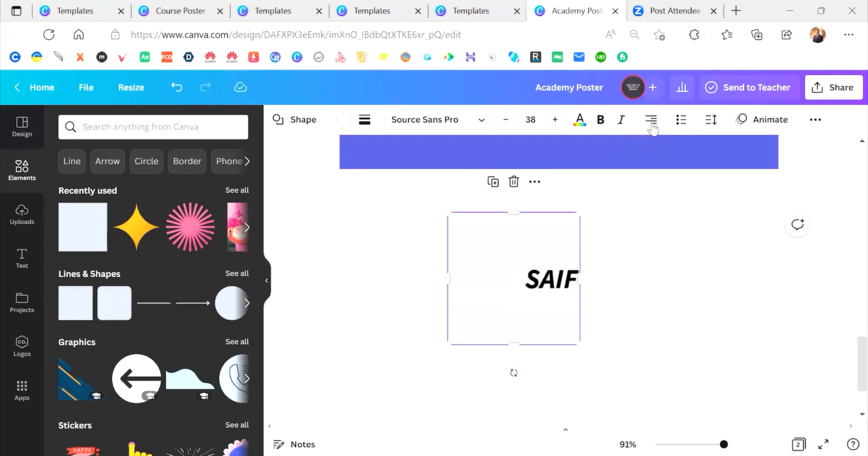
click(651, 123)
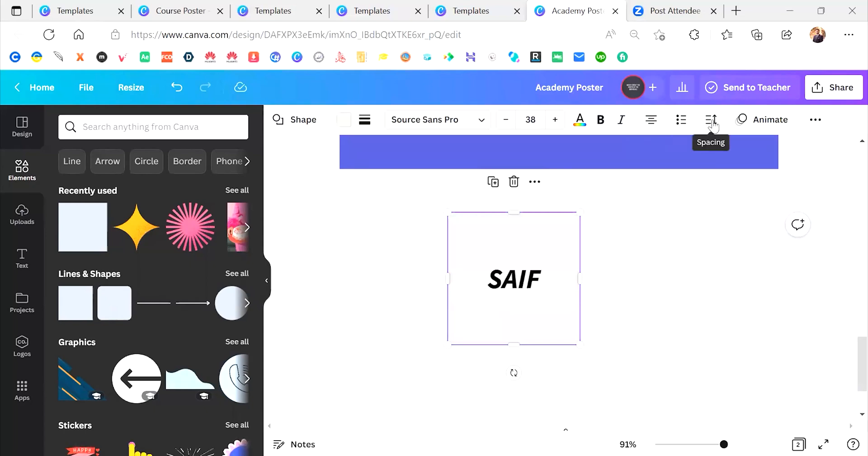
- Show the border style options for the white square containing the name and delete the square from page 2
double_click(520, 270)
click(653, 319)
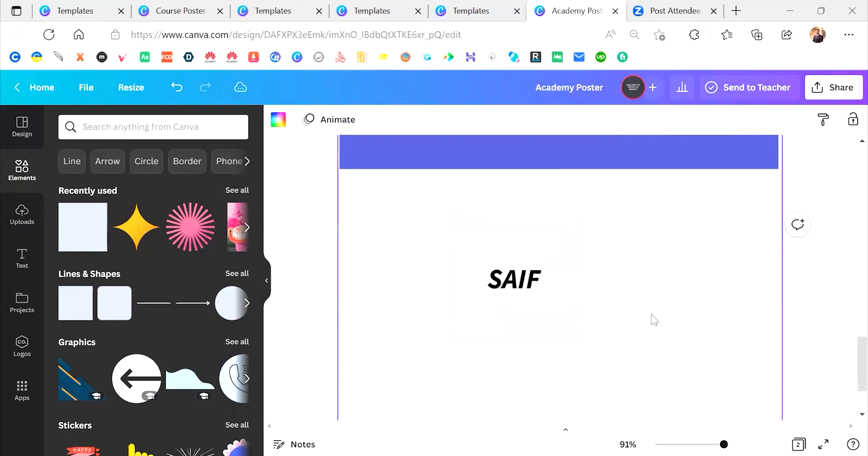
click(552, 317)
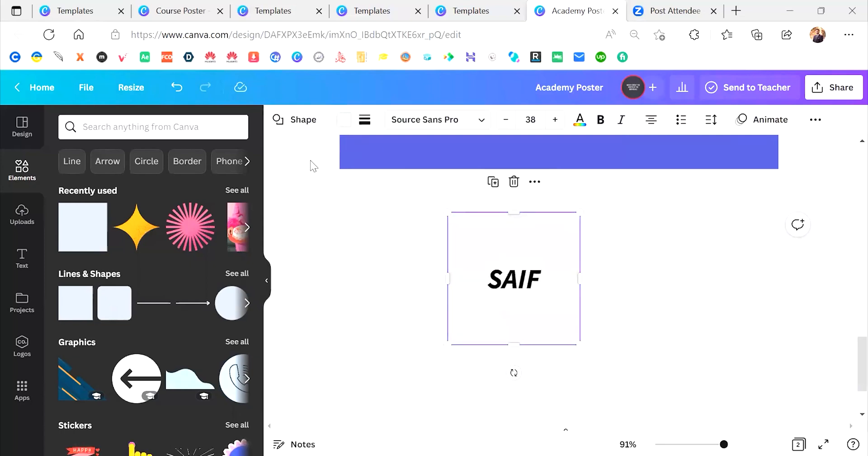
click(364, 119)
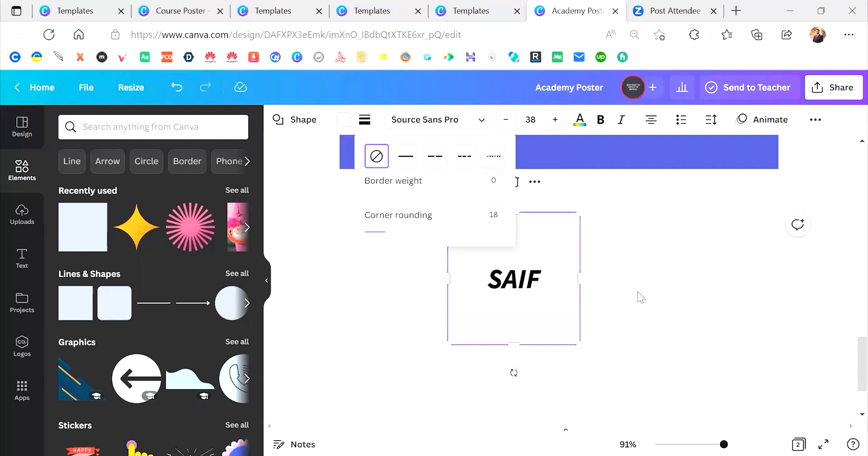
click(537, 282)
key(Delete)
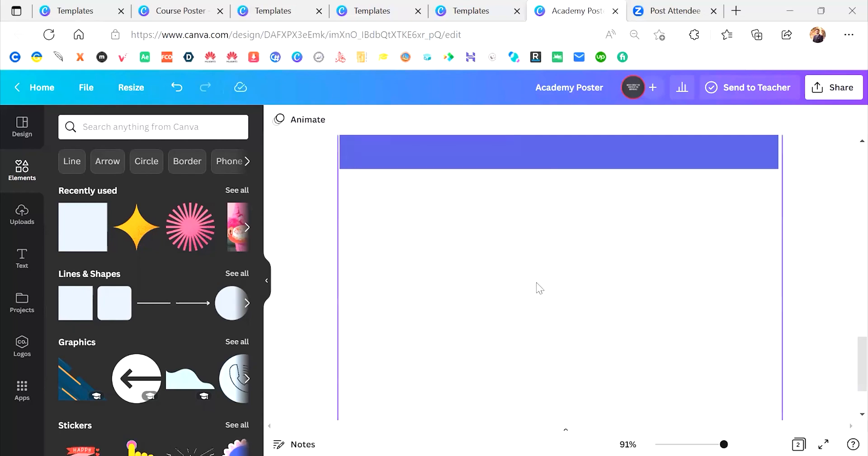
- Compare page 2's blue block with the course flyer layout on page 1
scroll(536, 282, down, 3)
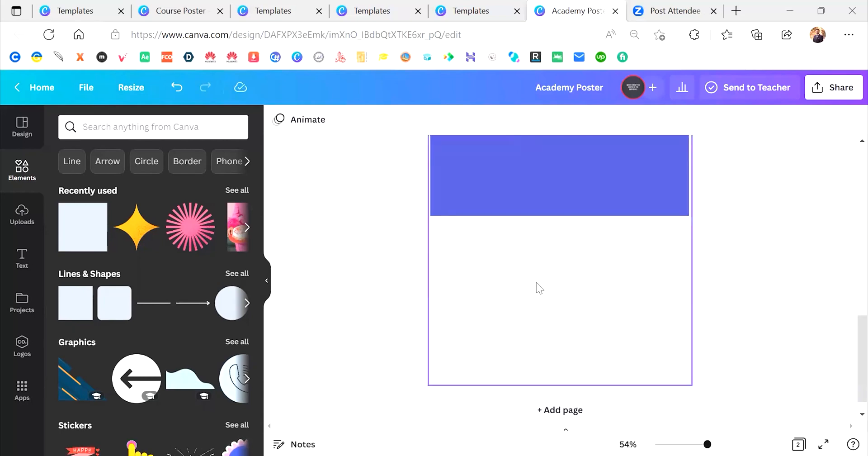
scroll(536, 282, down, 1)
scroll(536, 282, down, 5)
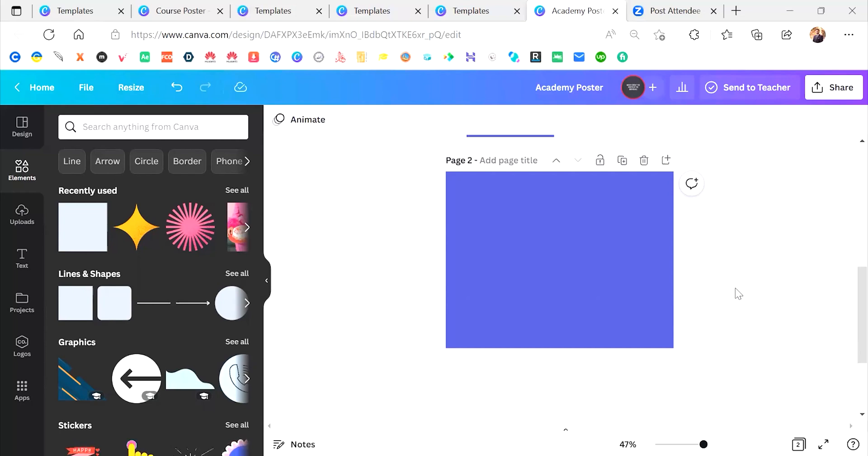
scroll(735, 288, down, 1)
scroll(735, 287, down, 2)
scroll(735, 287, up, 5)
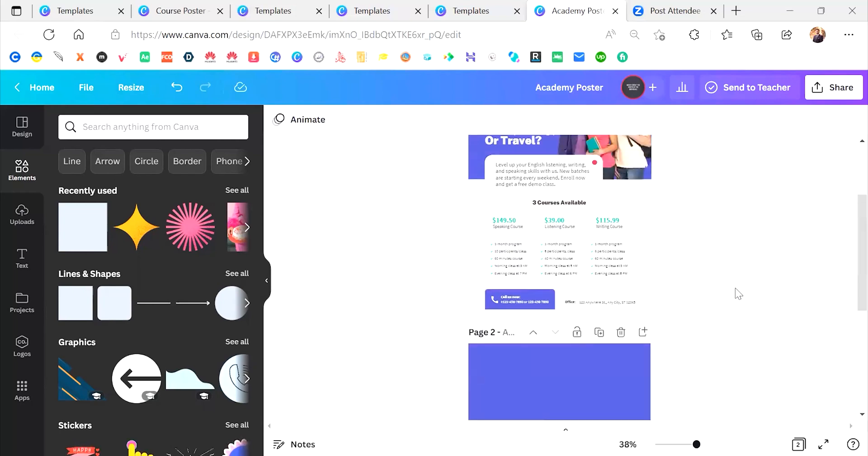
scroll(735, 288, down, 5)
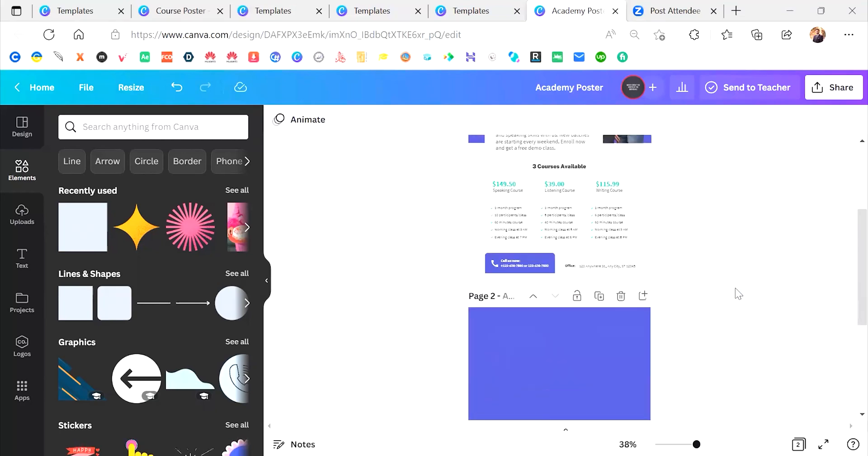
scroll(735, 289, up, 1)
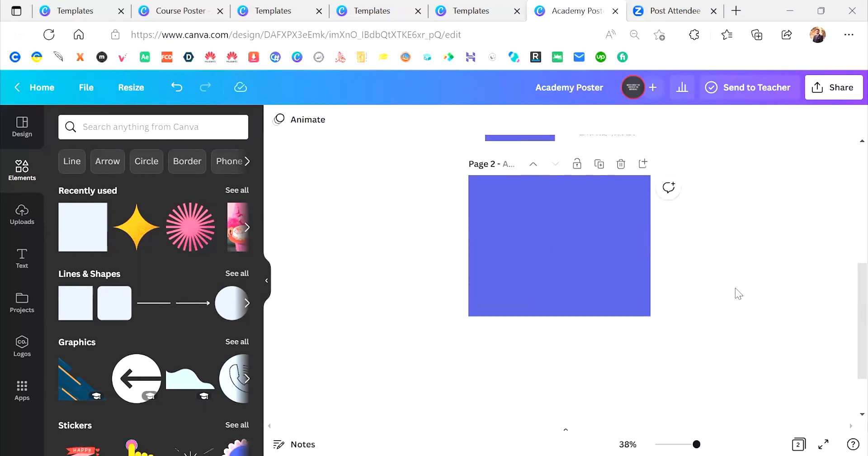
- Look through the existing projects and search the Flyer (A4) templates for "logo"
click(22, 304)
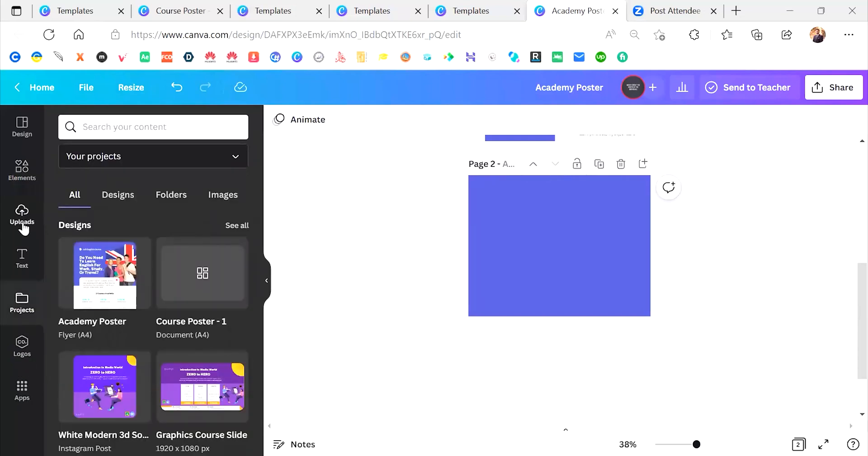
click(23, 128)
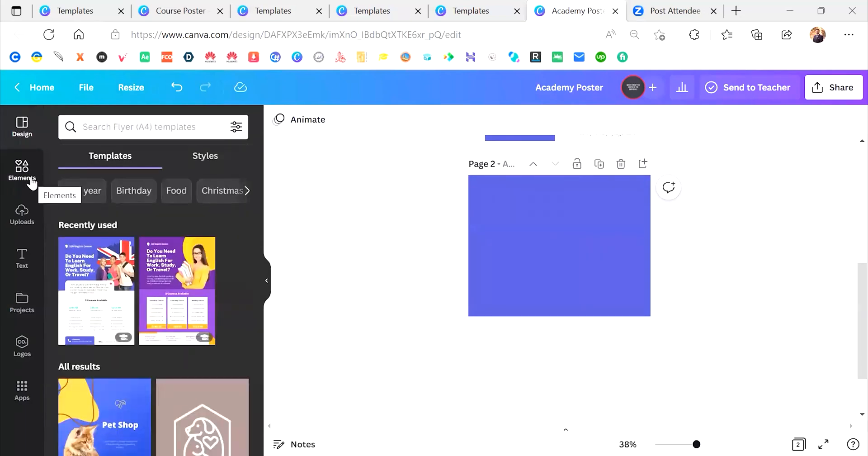
click(26, 172)
click(28, 128)
click(121, 120)
text(logo)
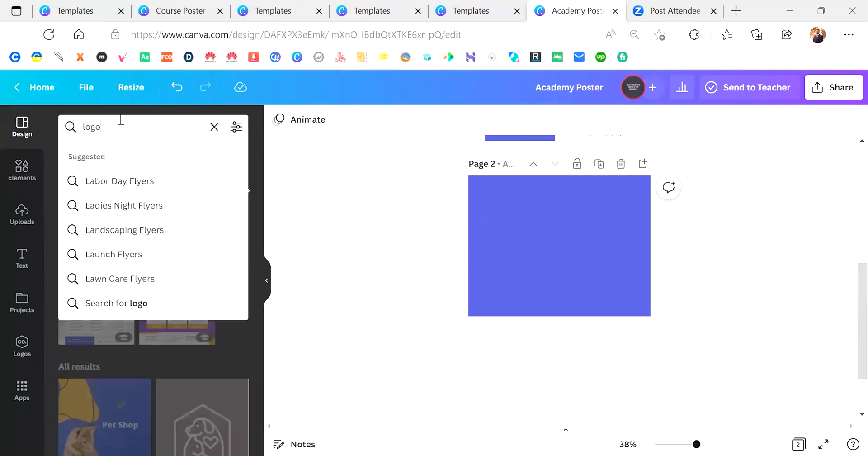
key(Return)
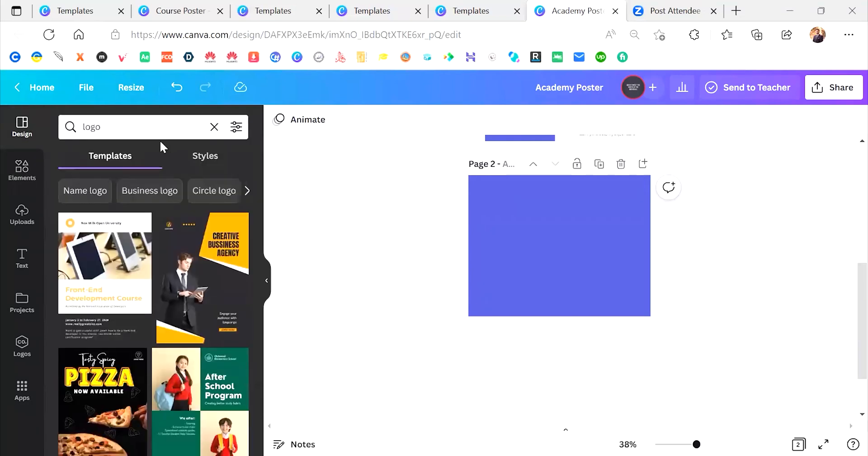
- Narrow the template search to "Business logo" and look through the resulting flyer designs
click(171, 189)
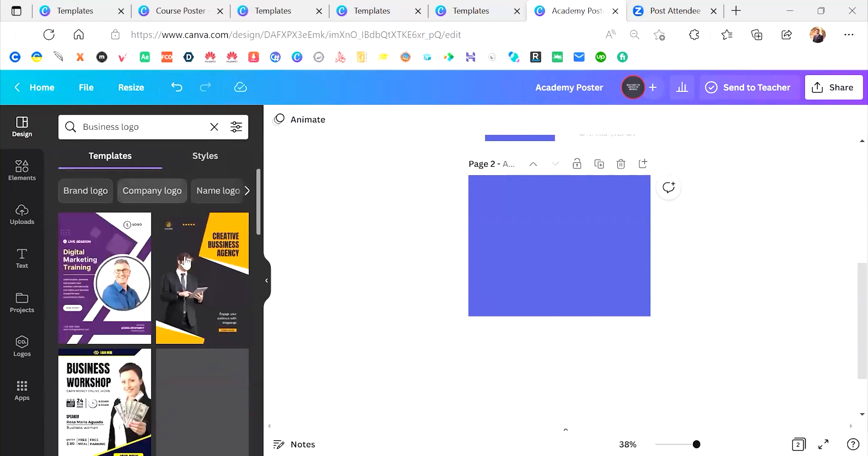
scroll(157, 345, down, 4)
scroll(157, 345, down, 7)
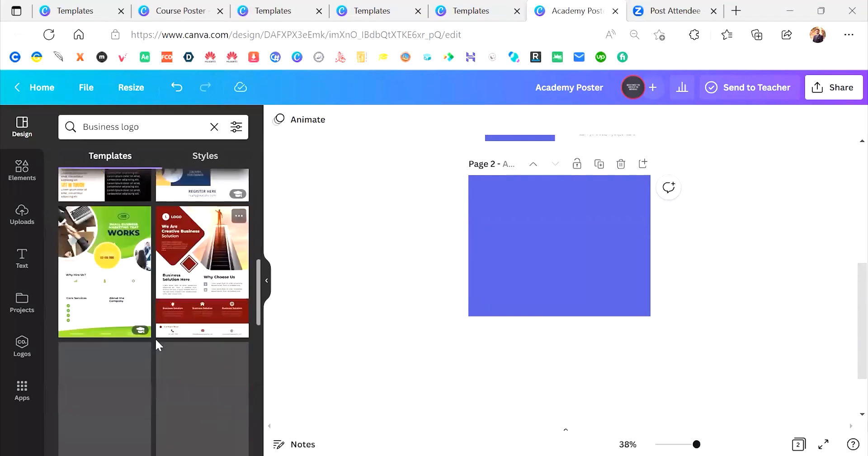
scroll(155, 342, up, 10)
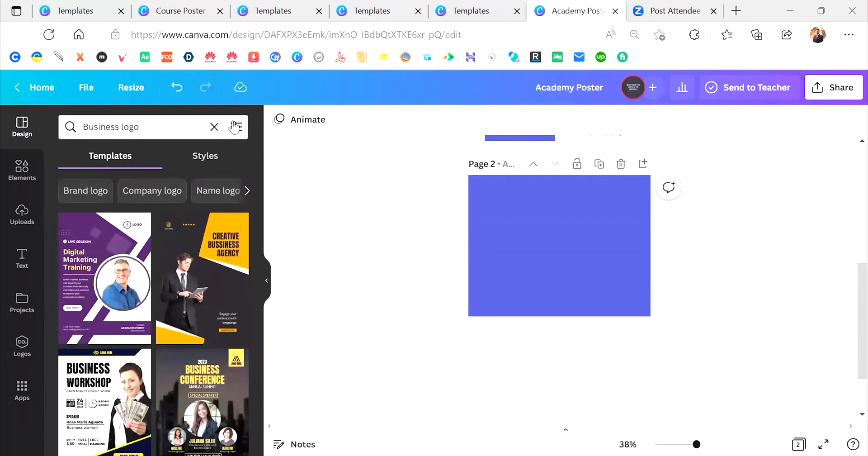
click(235, 127)
click(235, 127)
- Search the design elements for "logo" and look through the matching graphics
click(22, 170)
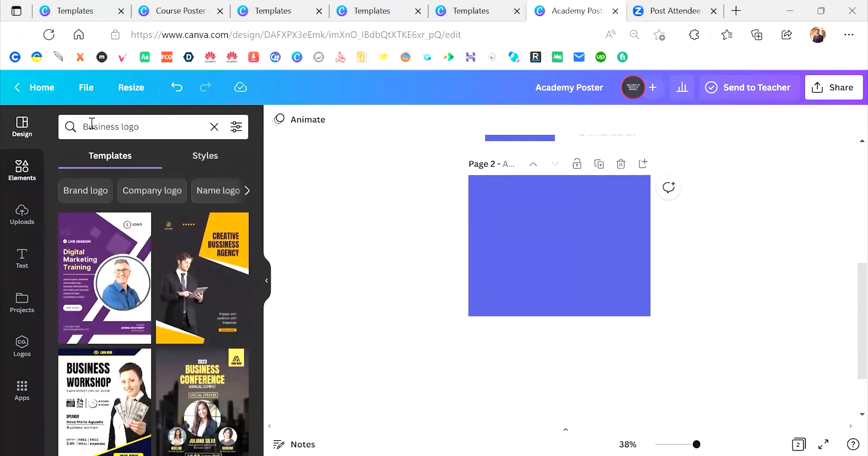
click(130, 128)
text(logo)
key(Return)
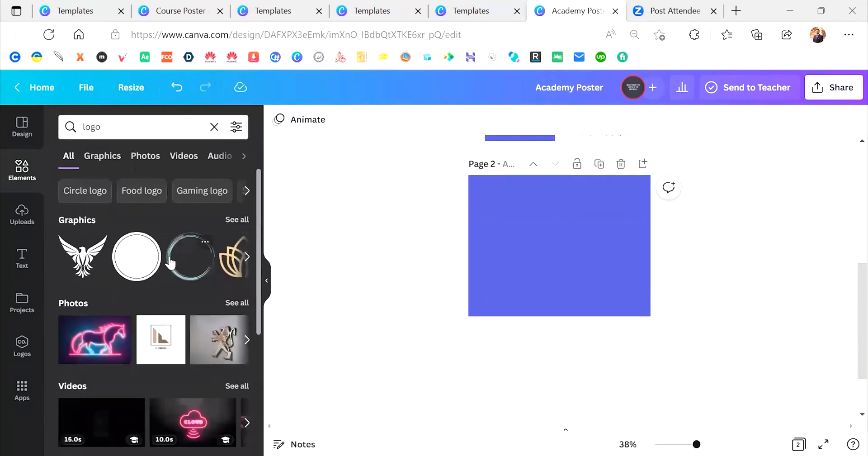
scroll(170, 262, right, 5)
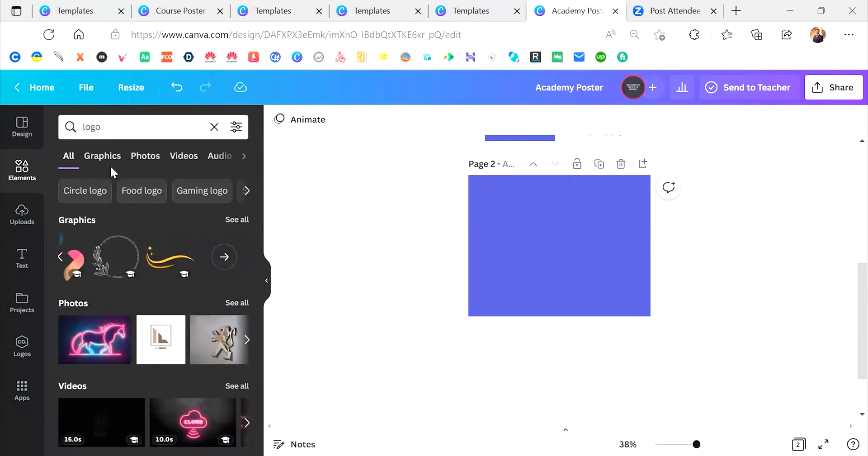
- Refine the elements search to "bird logo" and look through the bird graphics
click(83, 124)
text(bird)
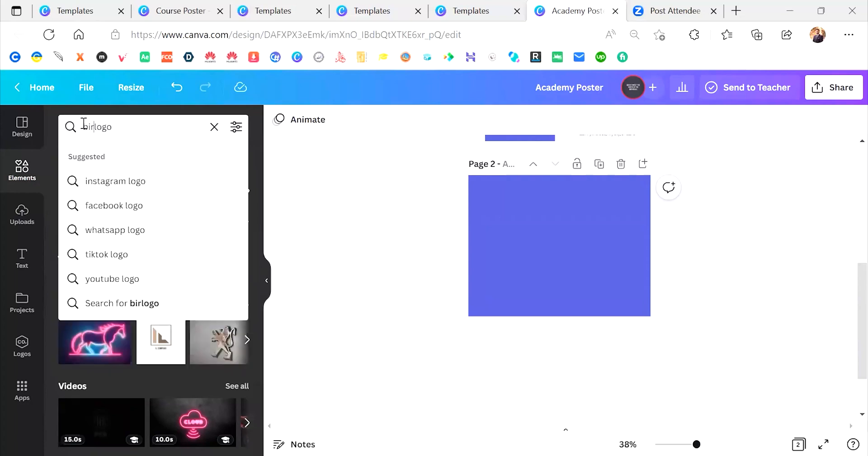
key(Return)
scroll(186, 278, right, 3)
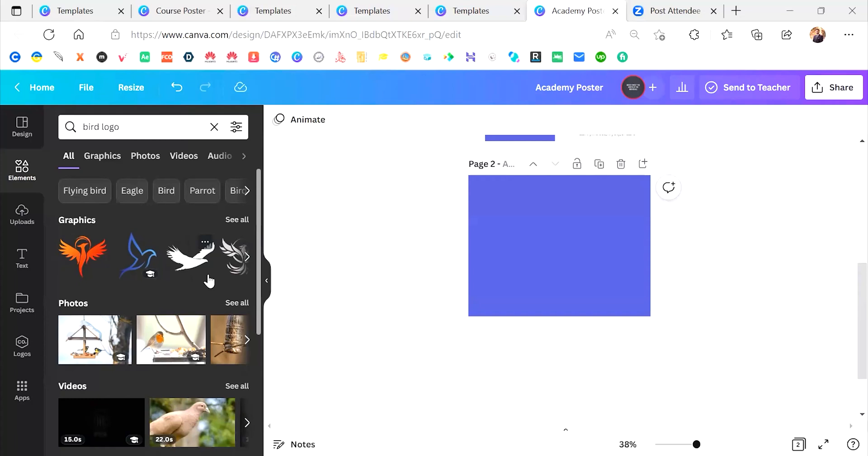
scroll(164, 264, right, 3)
scroll(165, 270, right, 3)
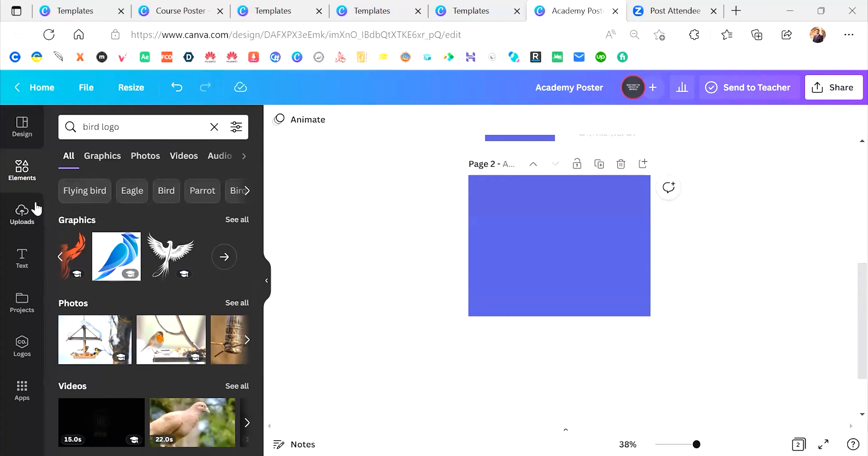
- Look through the uploaded images for a logo suitable for page 2
click(27, 212)
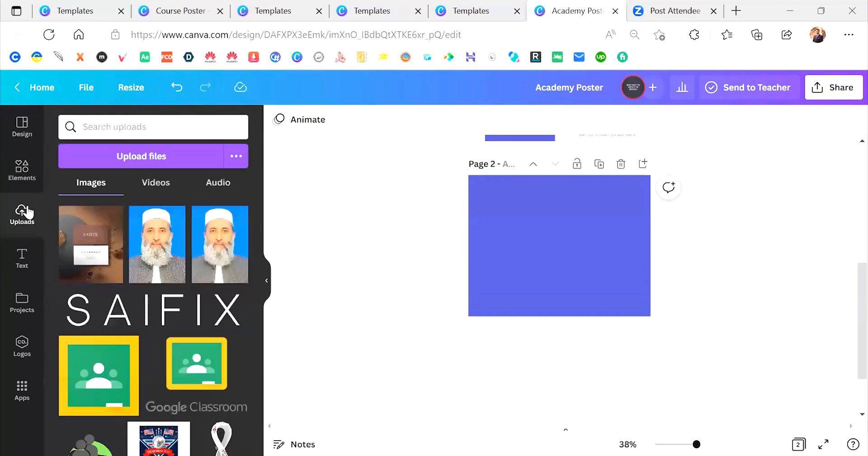
scroll(128, 346, down, 2)
scroll(128, 345, down, 3)
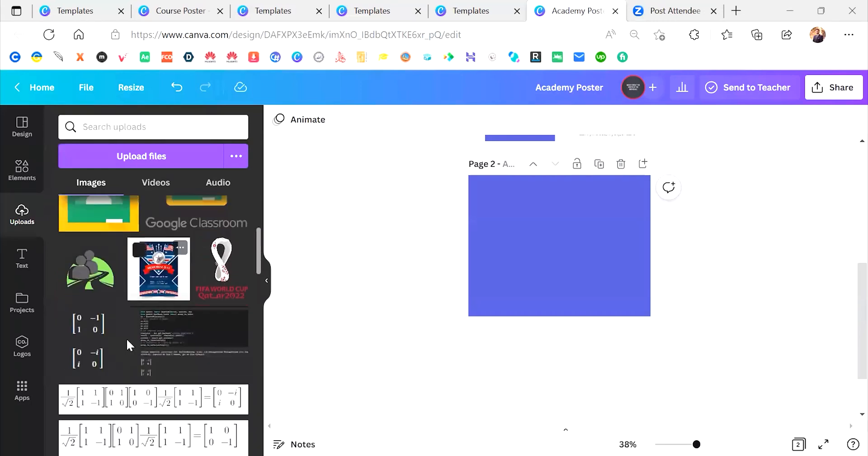
scroll(128, 345, down, 2)
scroll(128, 345, down, 5)
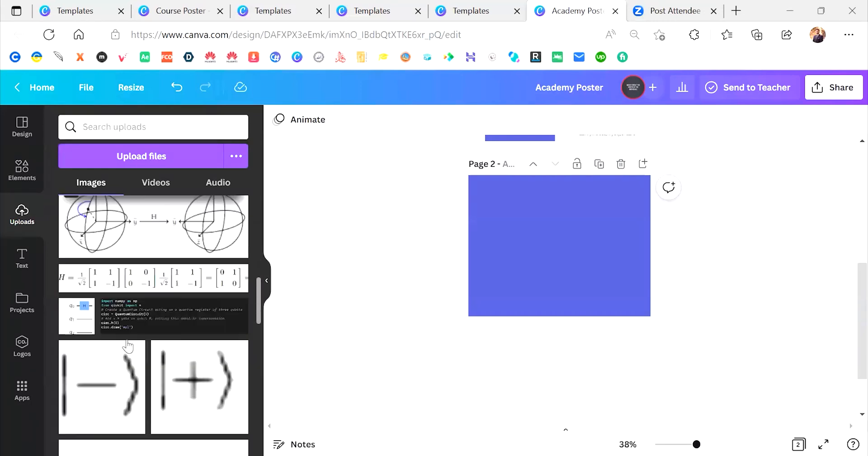
- Place the uploaded green people-and-road logo at the upper centre of page 2
scroll(128, 346, up, 6)
scroll(128, 345, up, 1)
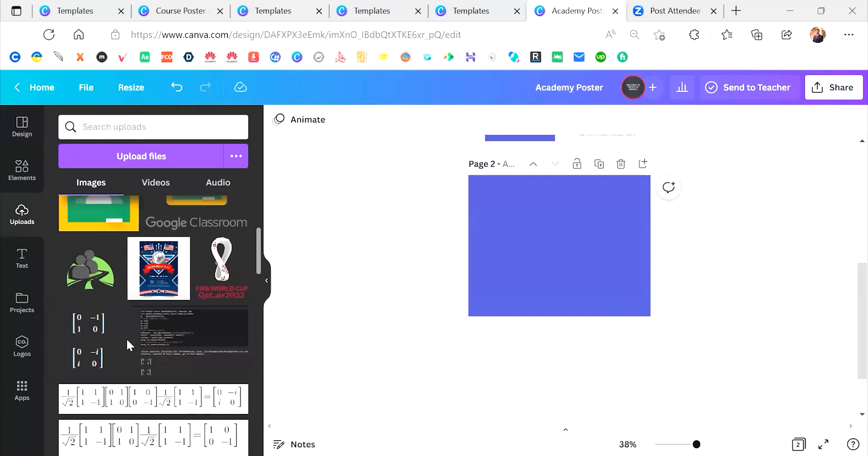
scroll(127, 340, up, 1)
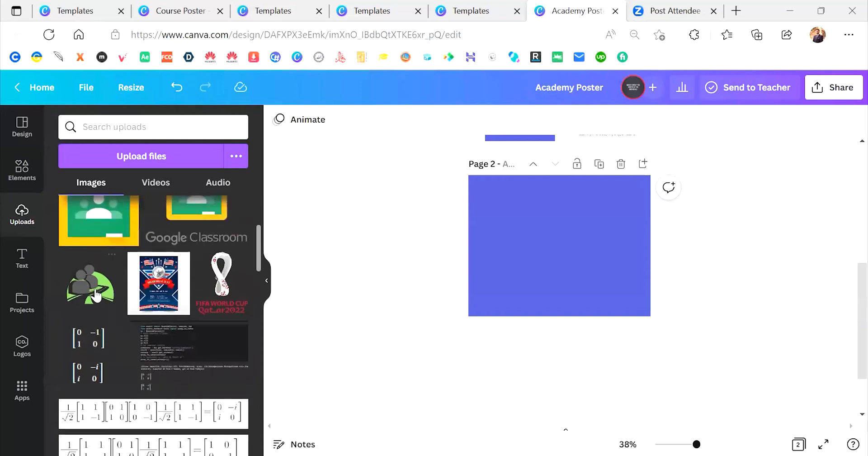
drag(95, 295, 574, 197)
ctrl+scroll(574, 197, up, 5)
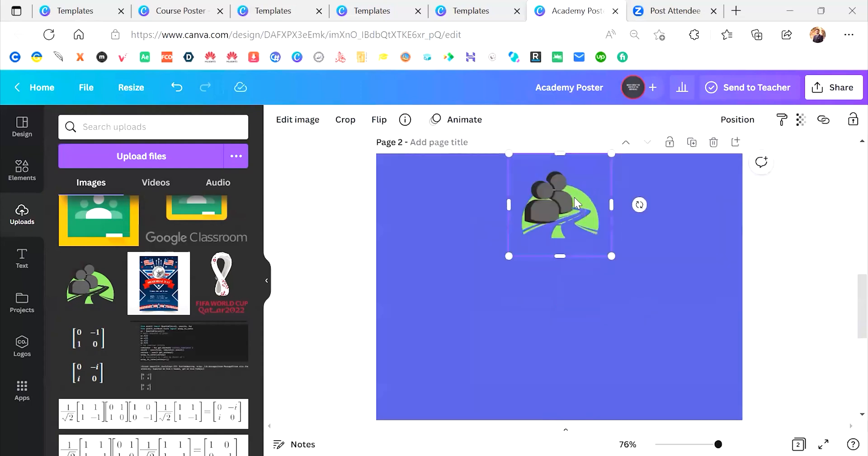
click(791, 262)
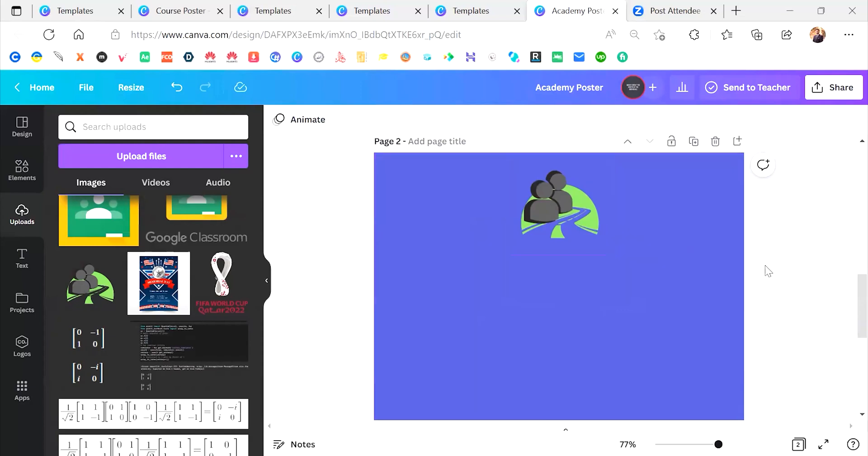
ctrl+scroll(768, 270, down, 5)
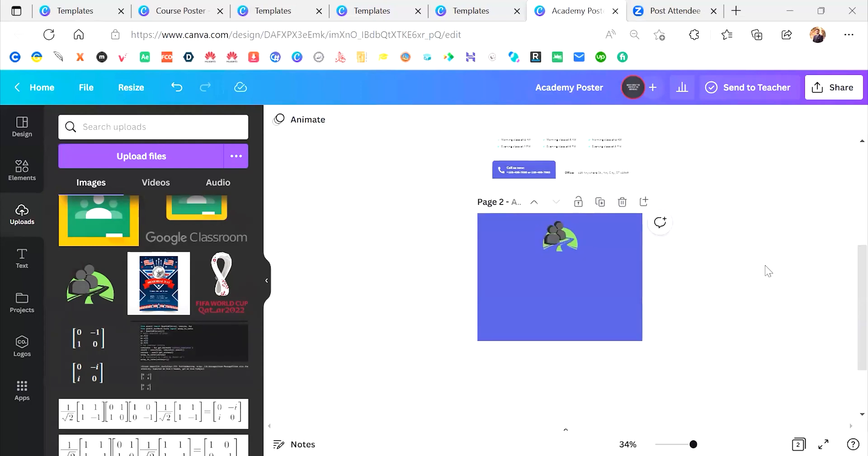
ctrl+scroll(767, 270, up, 3)
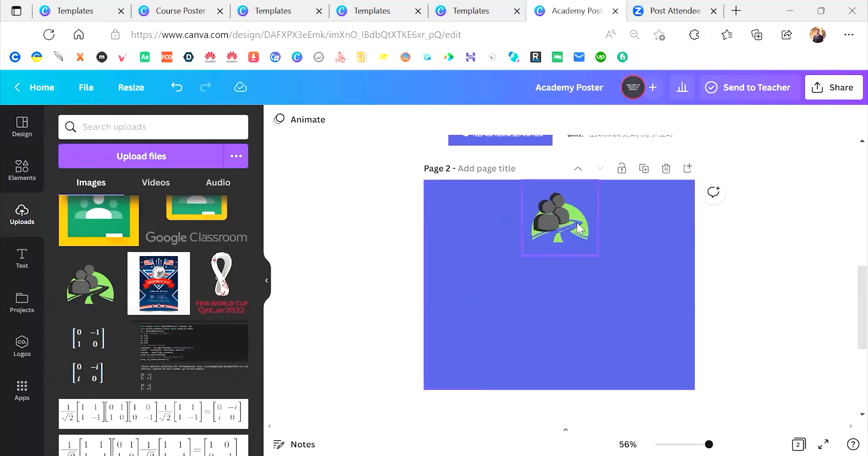
- Try recolouring the blue rectangle behind the logo on page 2 with a white document colour
click(631, 286)
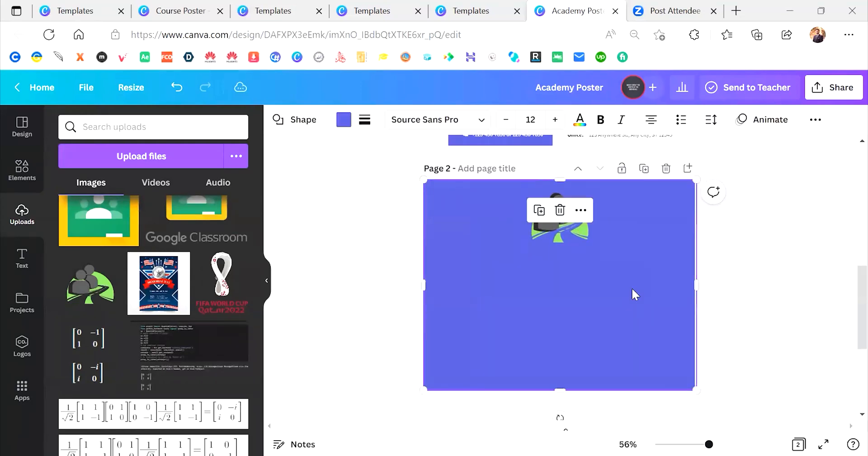
click(344, 120)
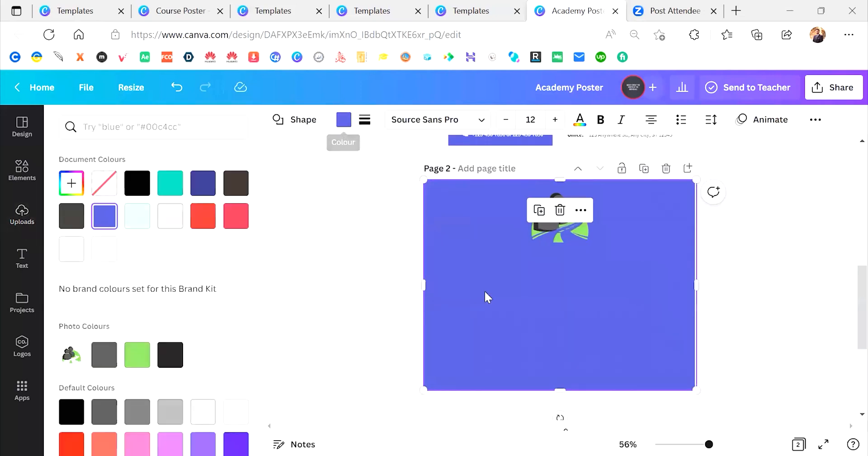
click(132, 218)
click(171, 218)
click(110, 249)
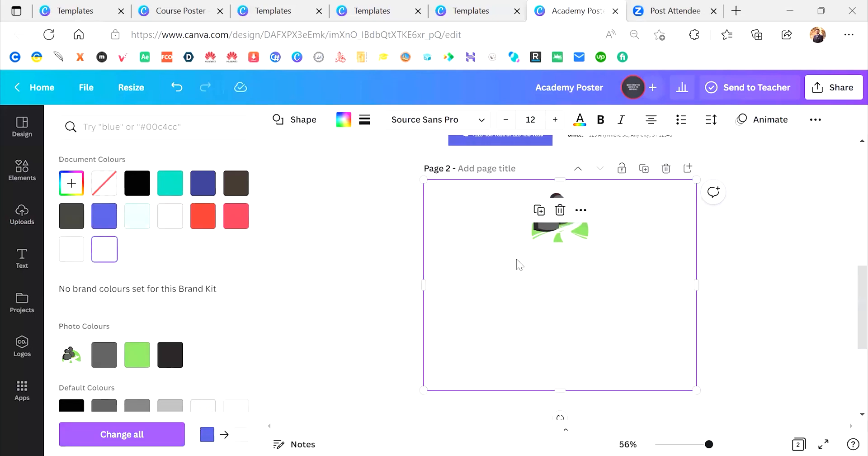
click(814, 234)
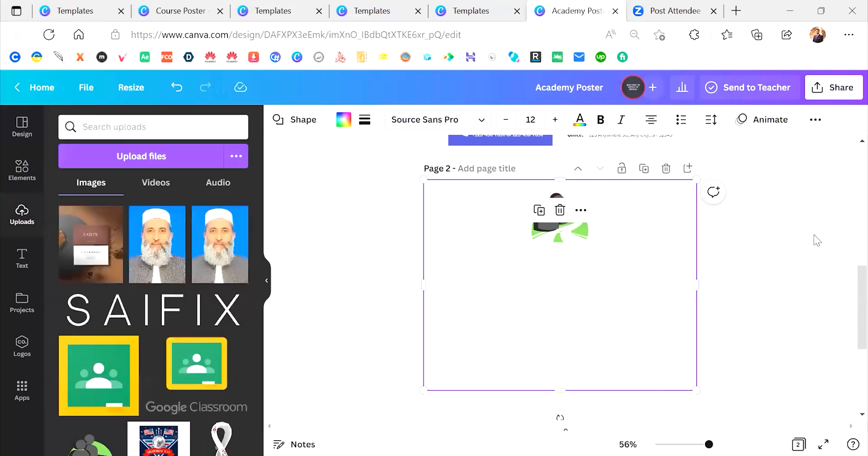
click(755, 275)
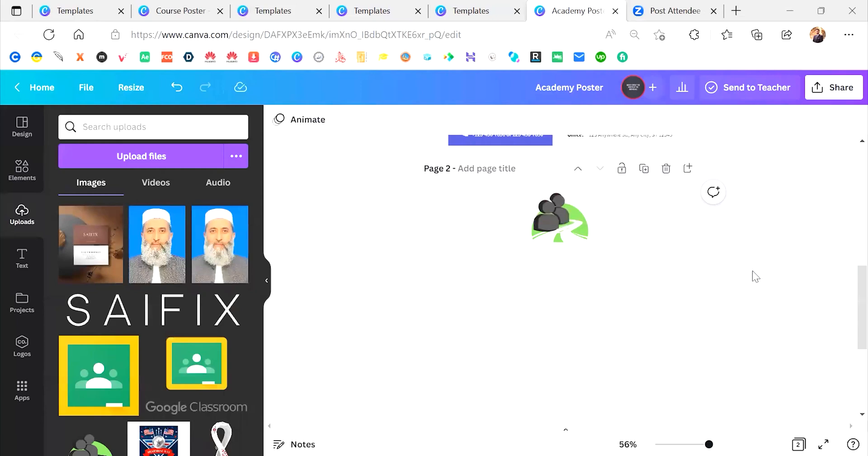
- Undo the colour change on page 2's background rectangle
click(626, 276)
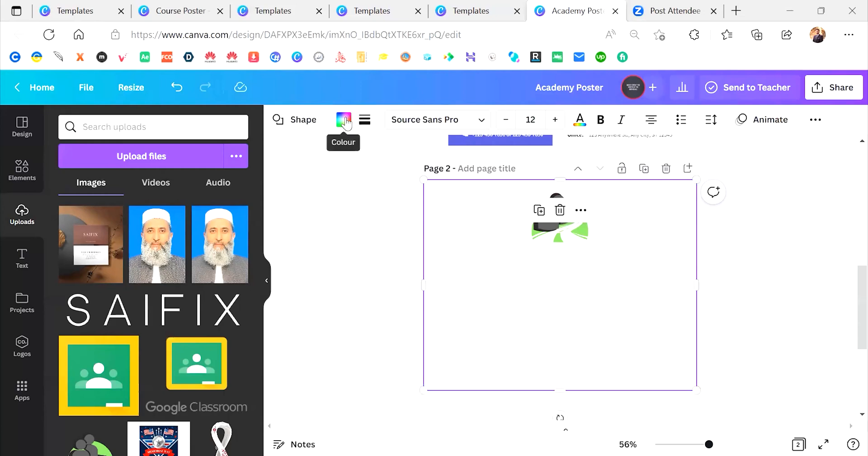
scroll(207, 299, down, 3)
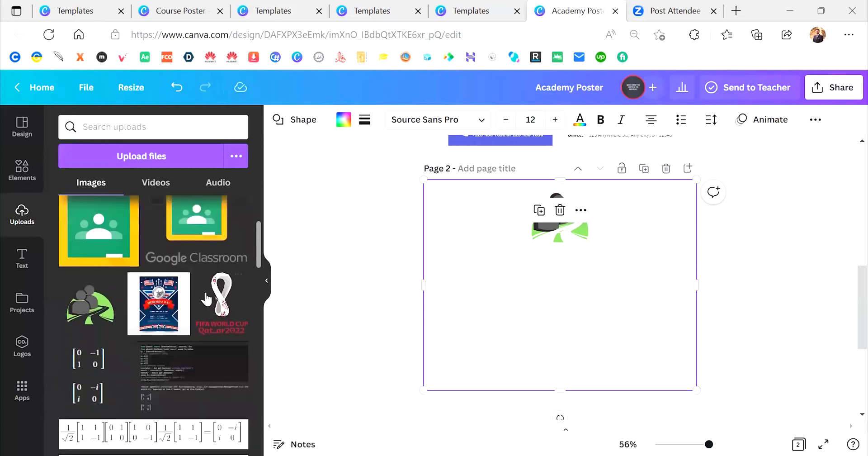
scroll(207, 299, up, 1)
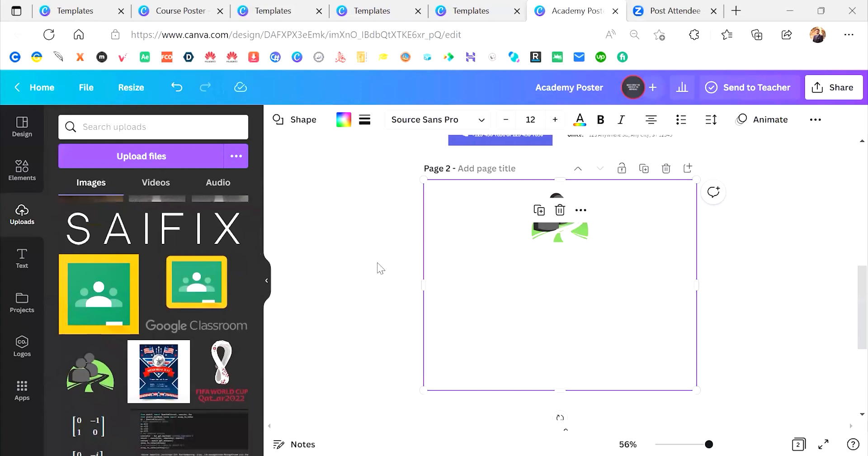
key(ctrl+z)
key(ctrl+z)
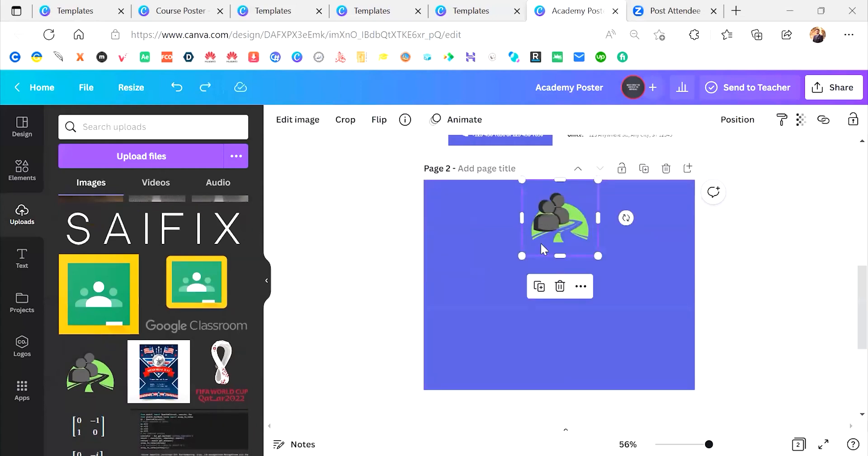
- Delete the people-and-road logo from page 2 and place the uploaded white SAIFIX wordmark there instead
scroll(540, 243, up, 5)
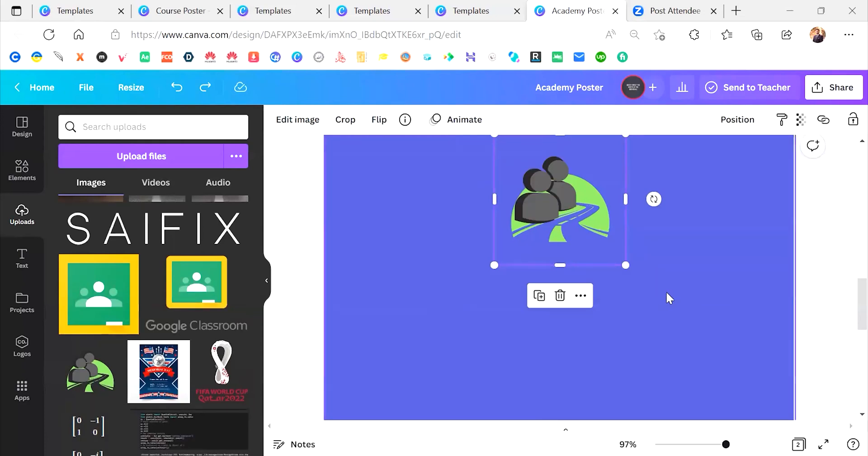
scroll(666, 292, down, 5)
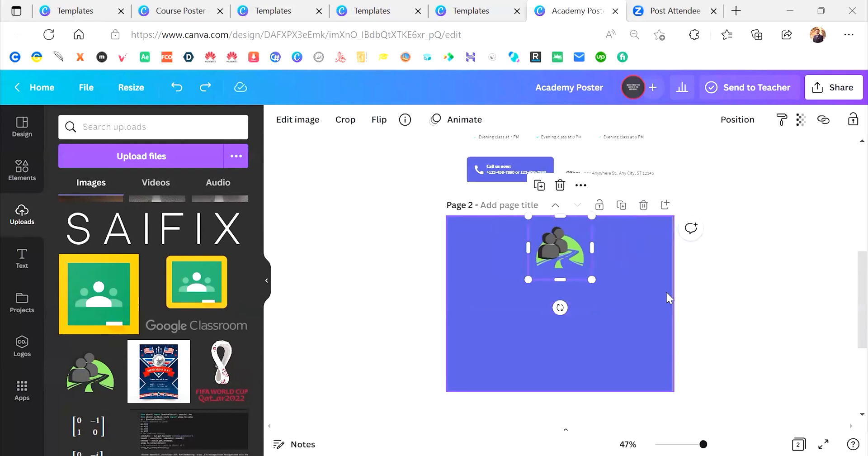
scroll(666, 291, down, 2)
scroll(744, 304, up, 2)
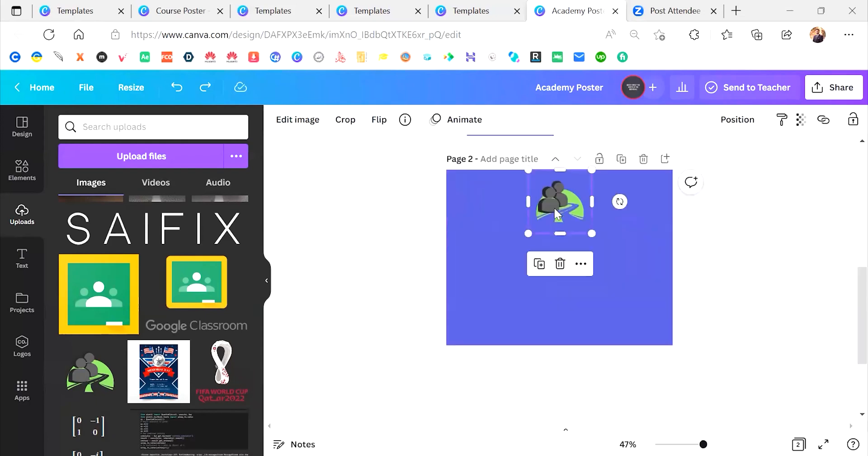
key(Delete)
drag(216, 230, 555, 218)
scroll(554, 219, up, 3)
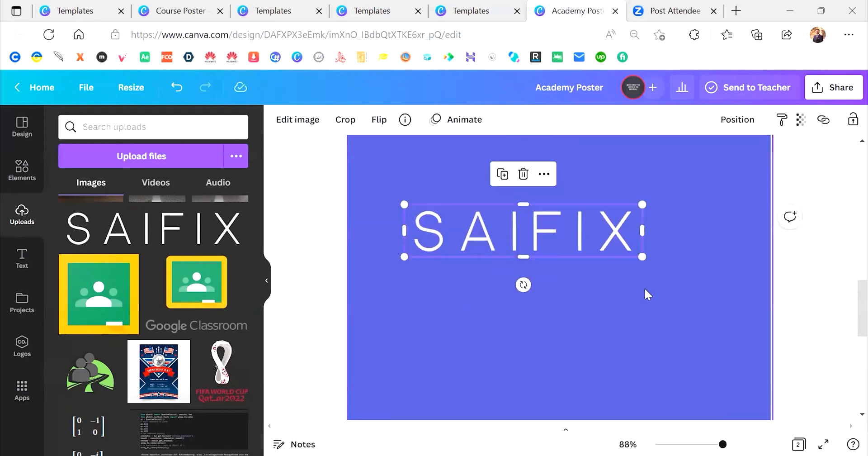
scroll(645, 289, down, 3)
scroll(645, 290, down, 1)
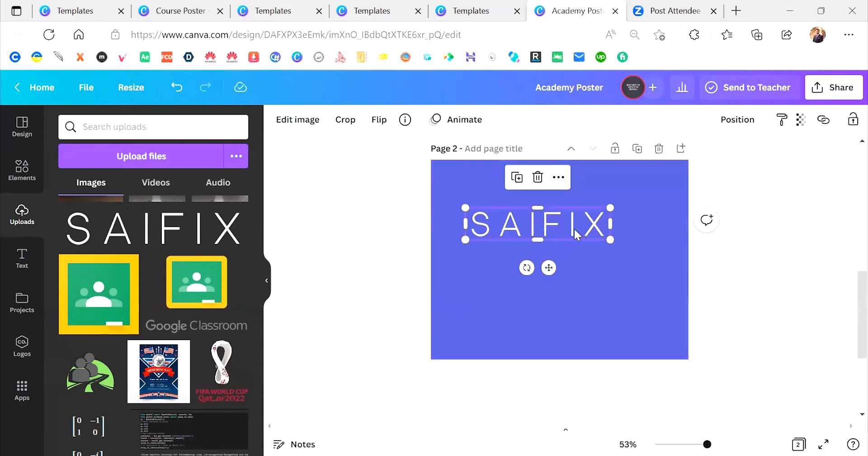
- Shrink the SAIFIX wordmark on page 2, keeping it in the upper middle of the blue rectangle
mouse_move(573, 227)
mouse_down()
mouse_move(585, 202)
mouse_move(574, 227)
mouse_up()
drag(465, 240, 524, 229)
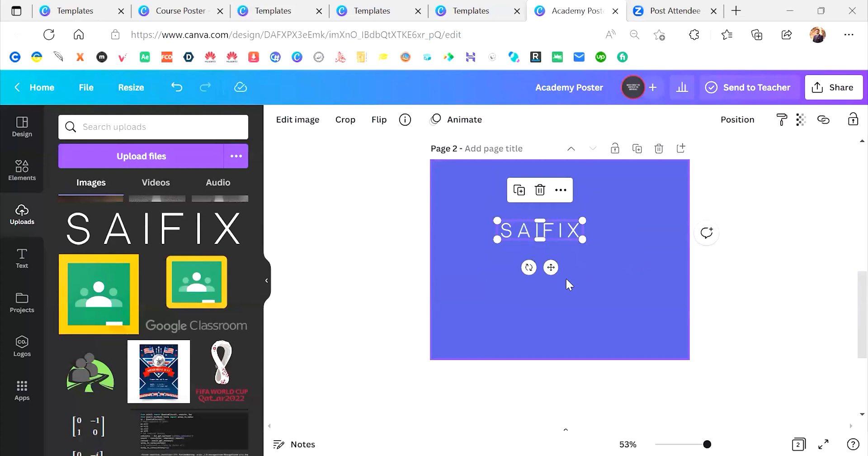
scroll(566, 277, up, 5)
scroll(568, 283, down, 3)
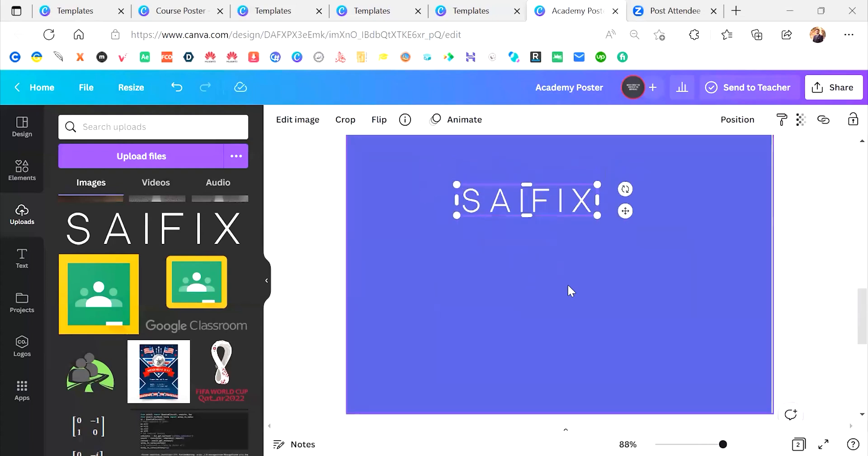
scroll(568, 283, up, 1)
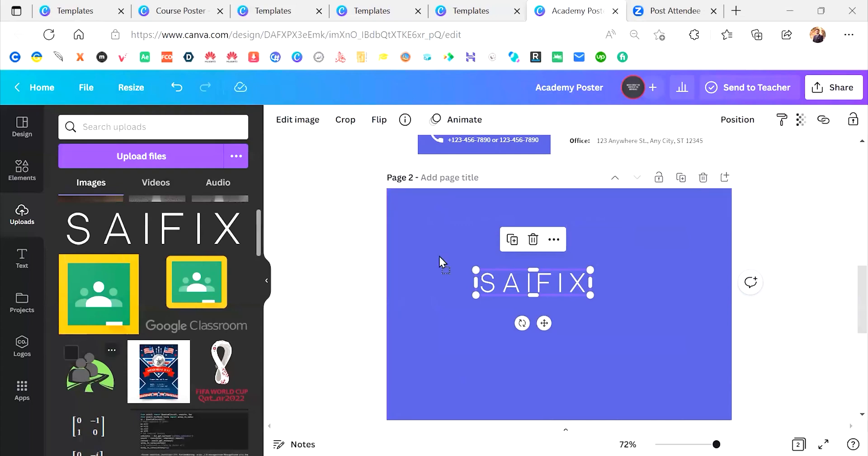
- Replace the SAIFIX wordmark with the people-and-road logo, scaled down and centred horizontally near the upper edge of page 2
key(Delete)
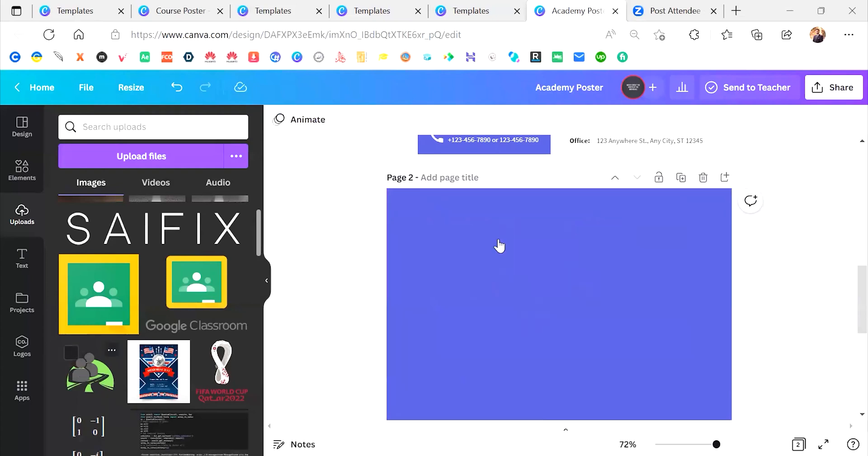
drag(500, 245, 499, 245)
drag(472, 211, 565, 291)
drag(631, 351, 552, 278)
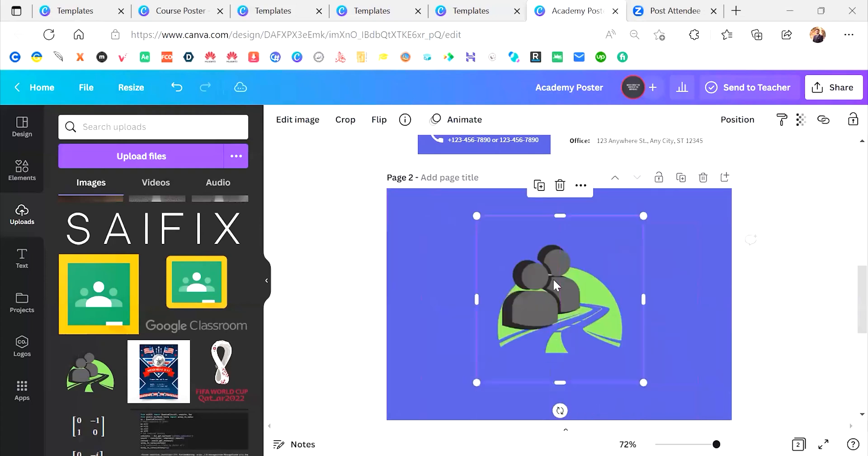
drag(644, 382, 518, 290)
drag(522, 240, 577, 229)
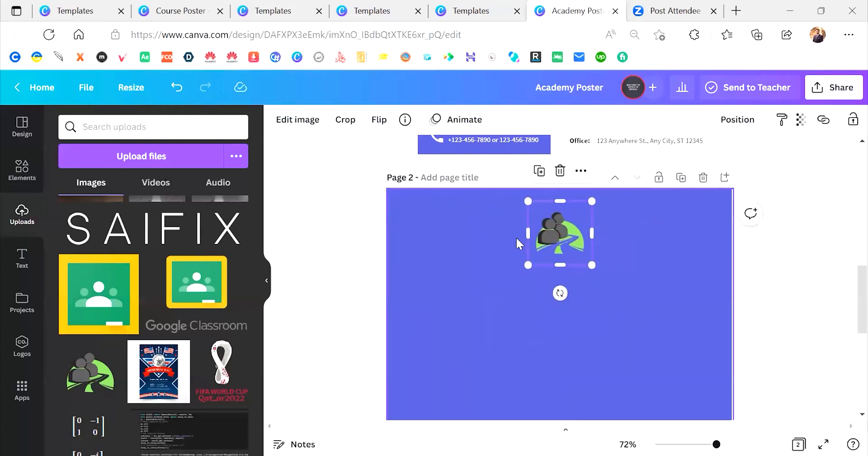
drag(571, 245, 568, 243)
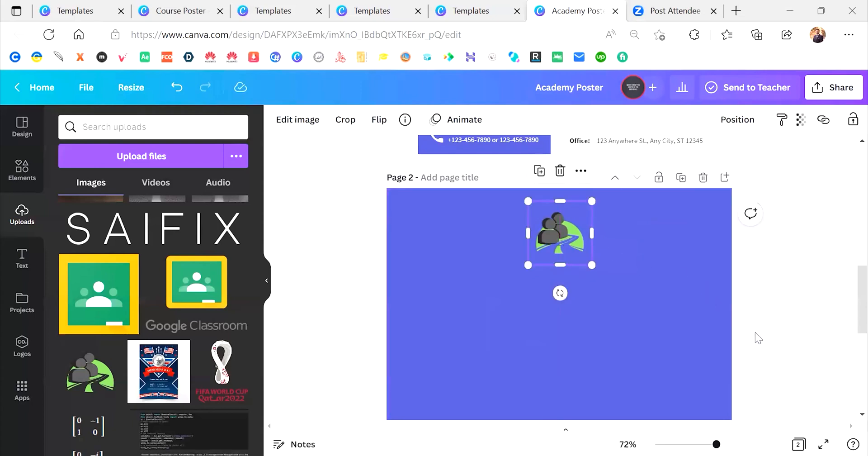
click(770, 332)
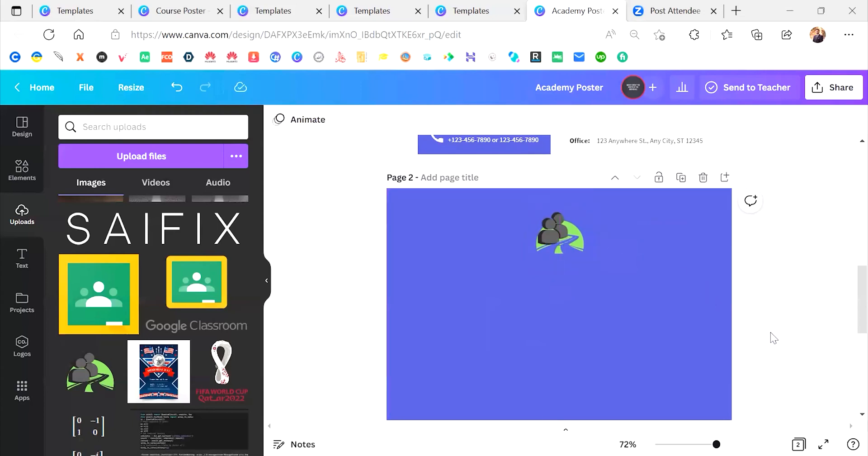
click(726, 326)
click(769, 293)
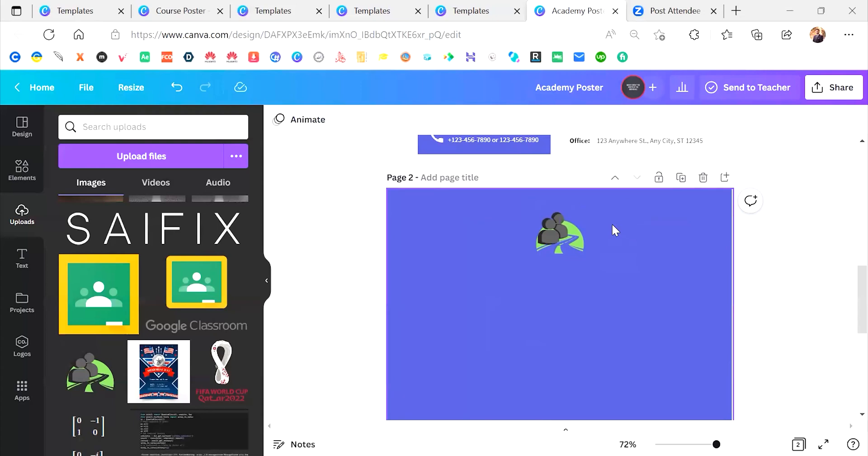
- Adjust the people-and-road logo on page 2 to contrast 46 and saturation -35
scroll(611, 223, up, 3)
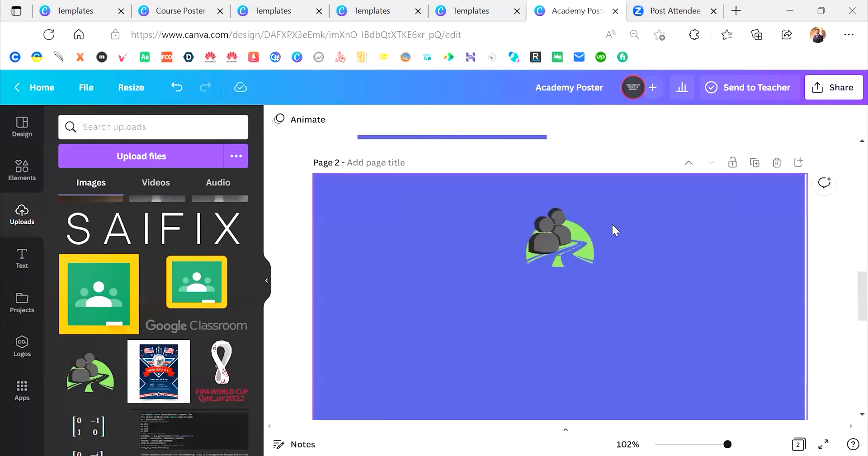
click(554, 241)
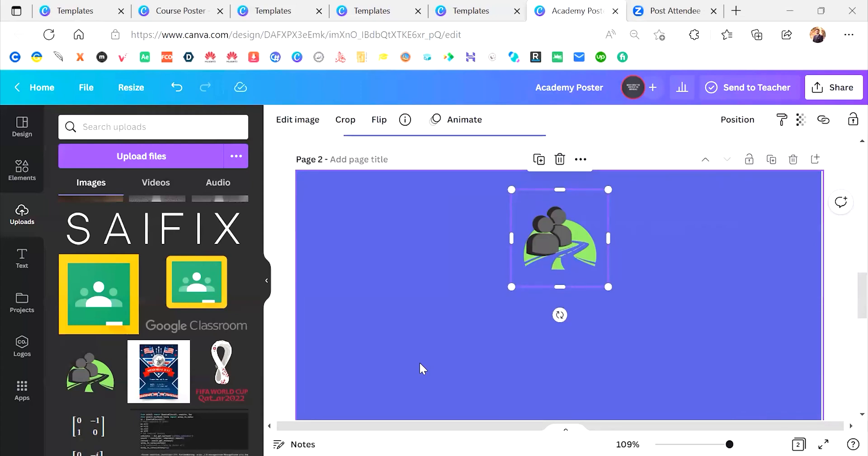
click(291, 130)
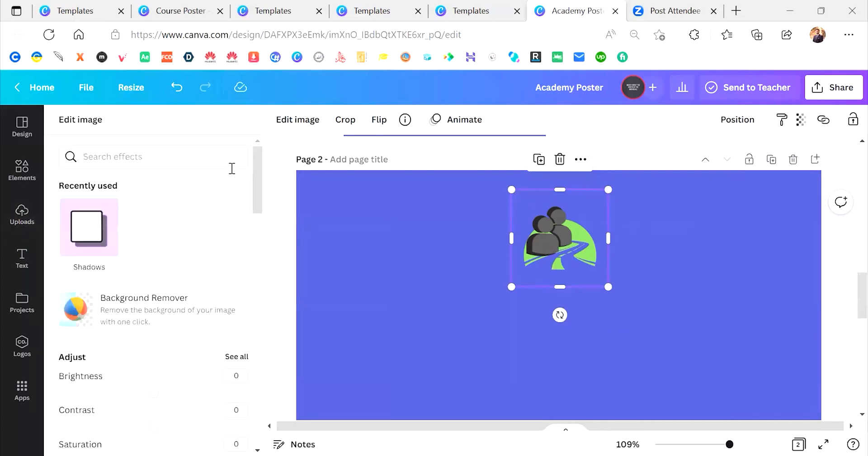
scroll(201, 189, down, 3)
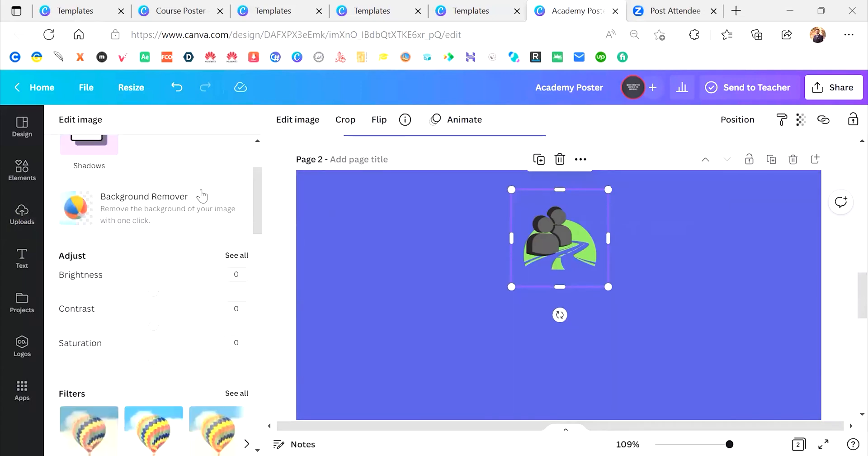
scroll(93, 212, down, 1)
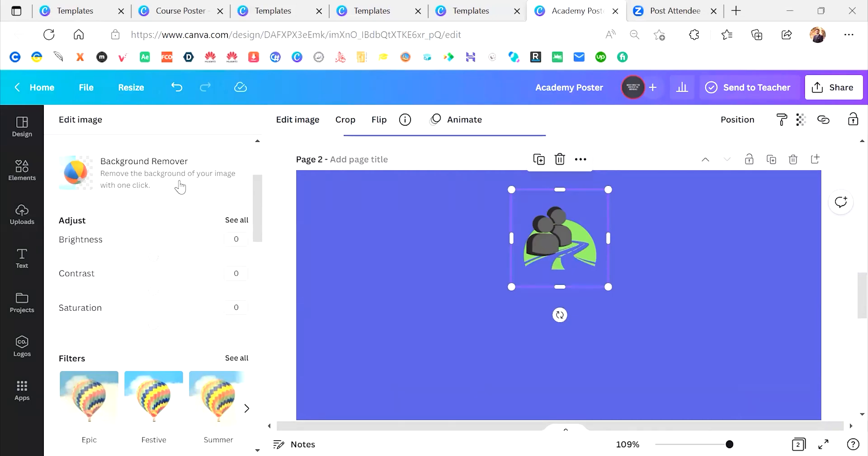
scroll(180, 186, down, 2)
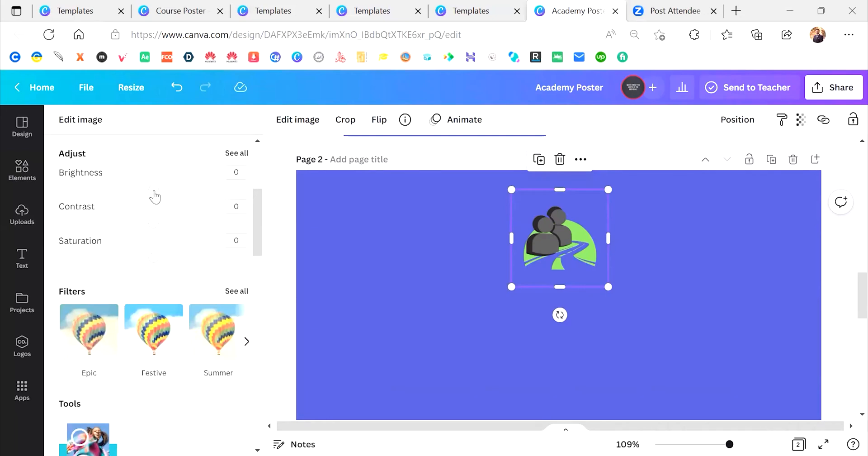
drag(155, 190, 198, 224)
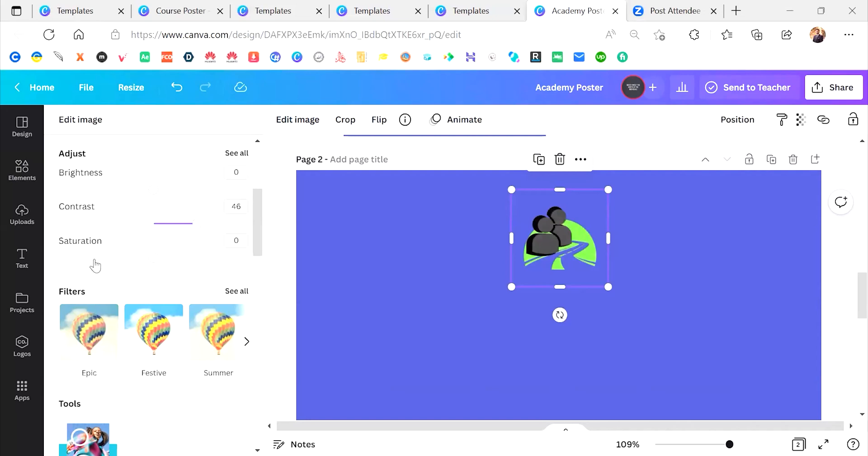
drag(152, 258, 123, 264)
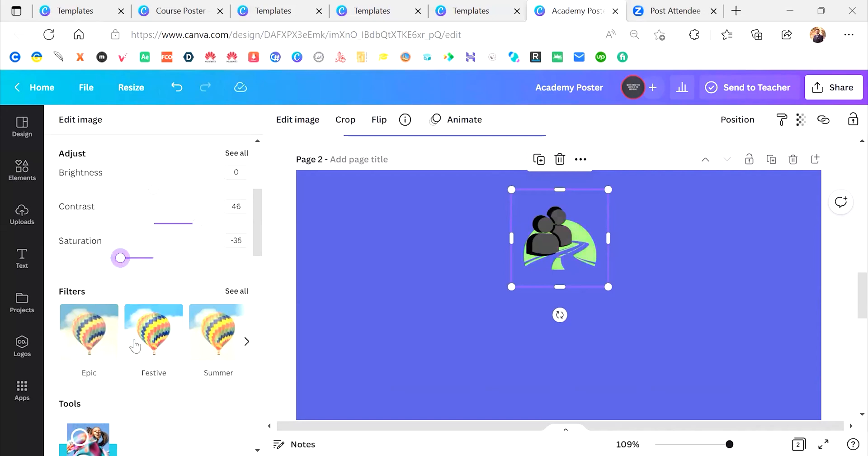
- Return the logo's contrast and saturation adjustments to neutral
scroll(134, 343, down, 1)
scroll(134, 340, down, 2)
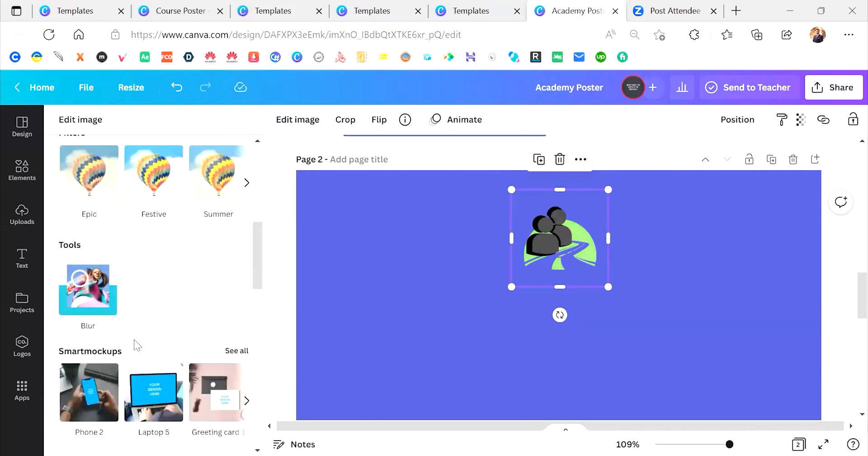
scroll(190, 277, down, 4)
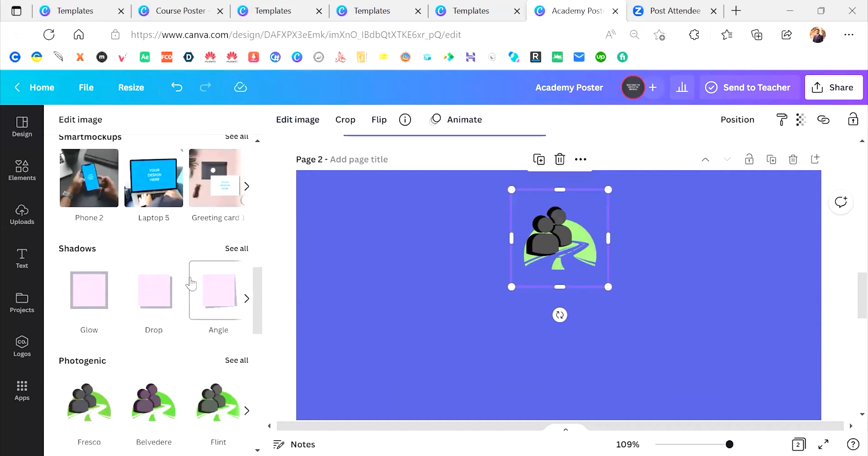
scroll(190, 277, up, 8)
drag(195, 257, 157, 260)
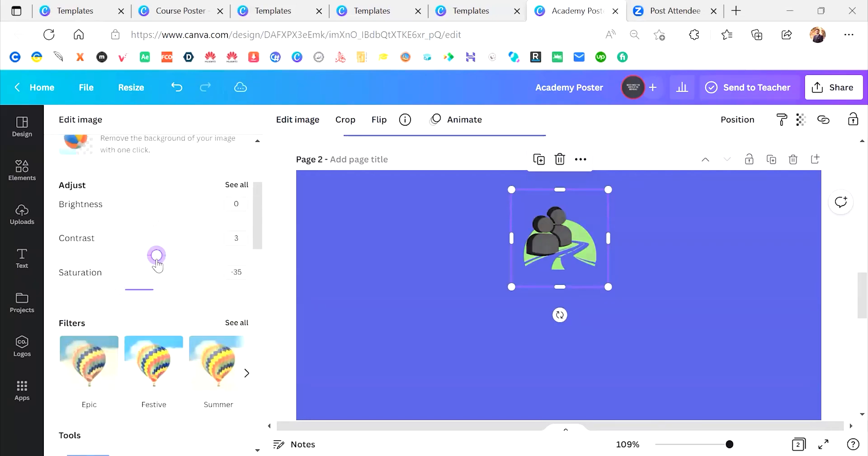
drag(125, 293, 153, 290)
drag(157, 259, 153, 255)
- Give the logo a Drop shadow and show the full set of shadow styles
scroll(171, 353, down, 5)
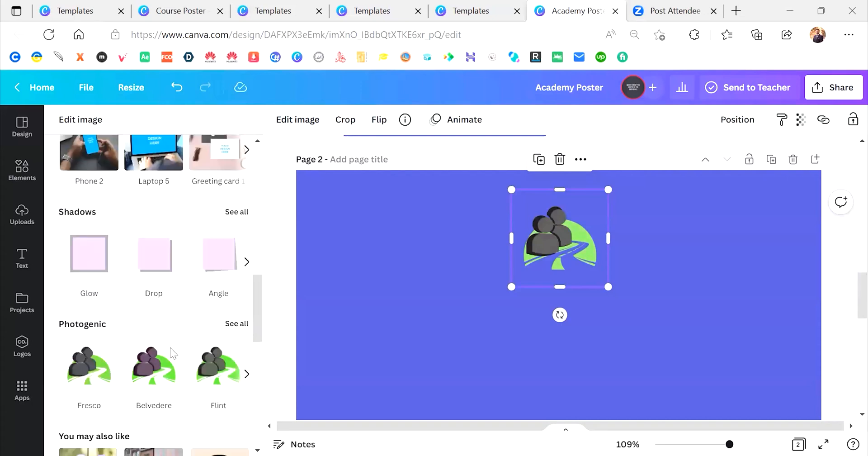
click(154, 253)
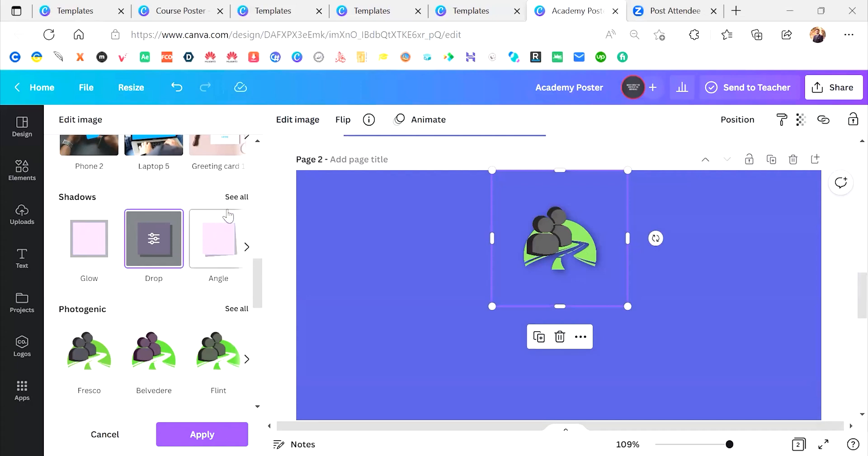
click(235, 197)
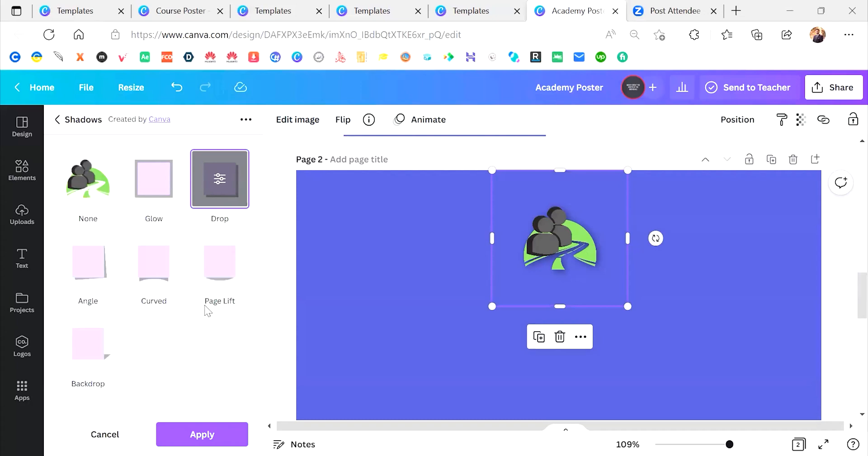
- Try the Page Lift, Curved, Angle, Glow and Backdrop shadow styles on the logo and finish with Drop
click(216, 289)
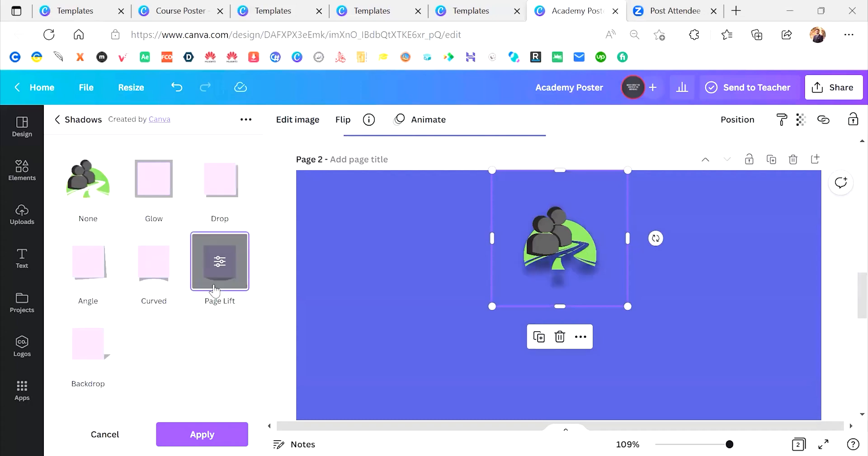
click(132, 276)
click(87, 278)
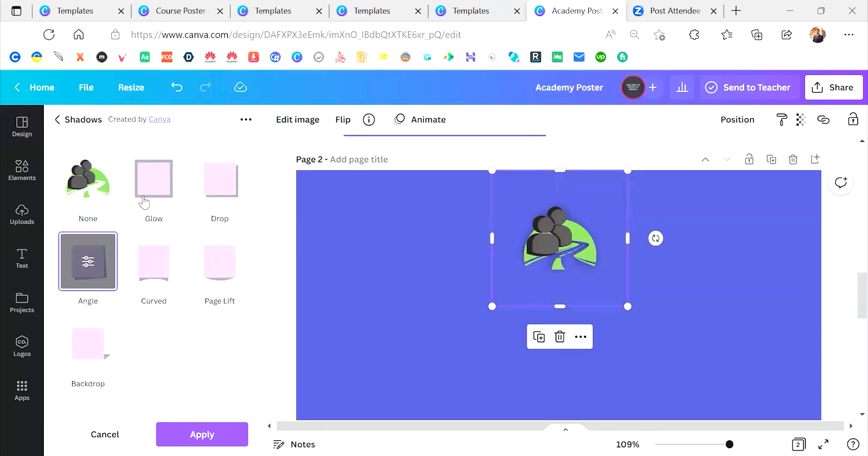
click(145, 200)
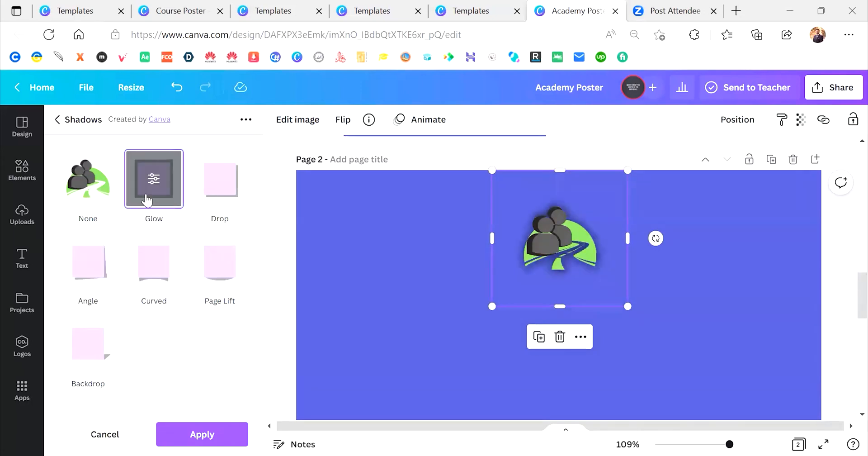
click(206, 195)
click(94, 349)
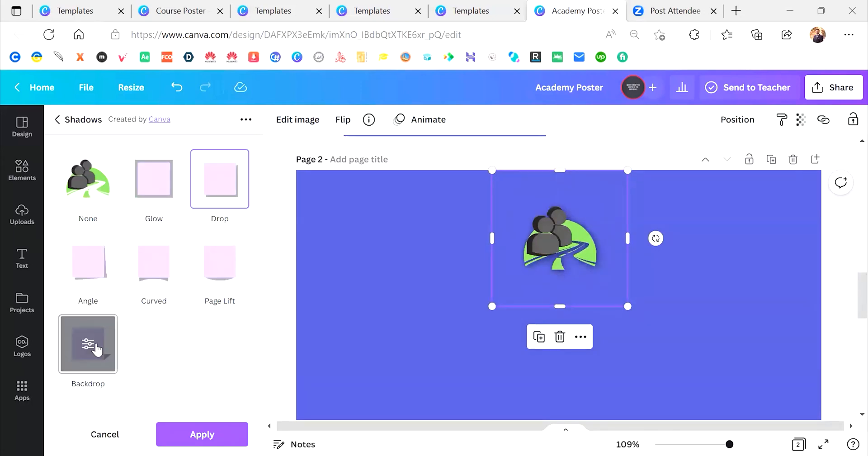
click(219, 180)
click(403, 245)
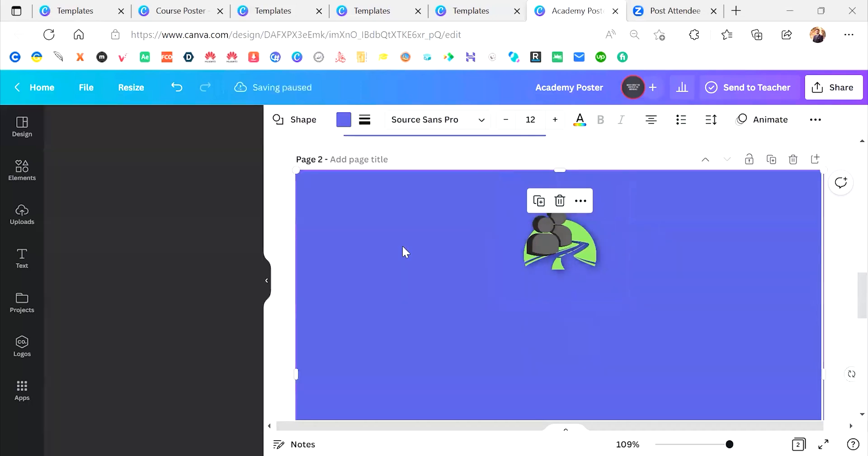
- Open the settings of the logo's Drop shadow again and reset them
scroll(402, 245, down, 2)
click(586, 252)
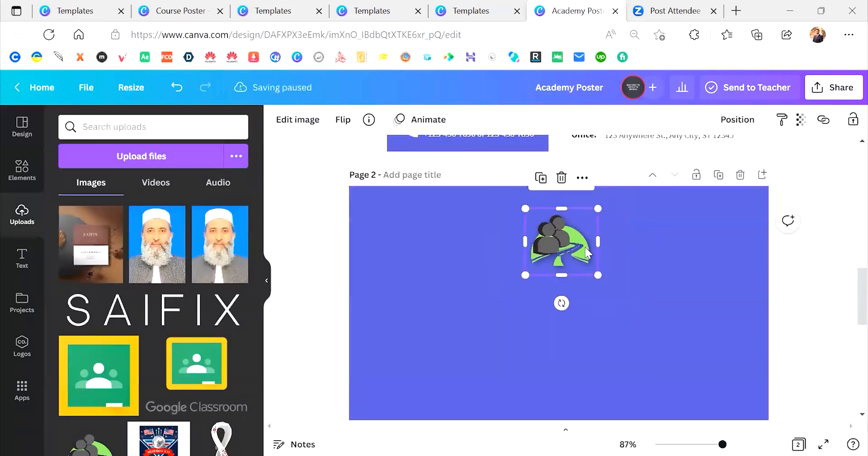
click(299, 120)
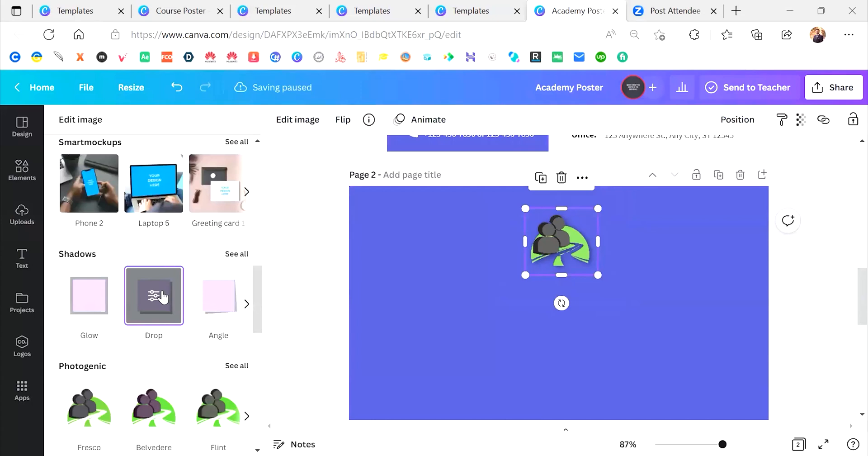
click(158, 296)
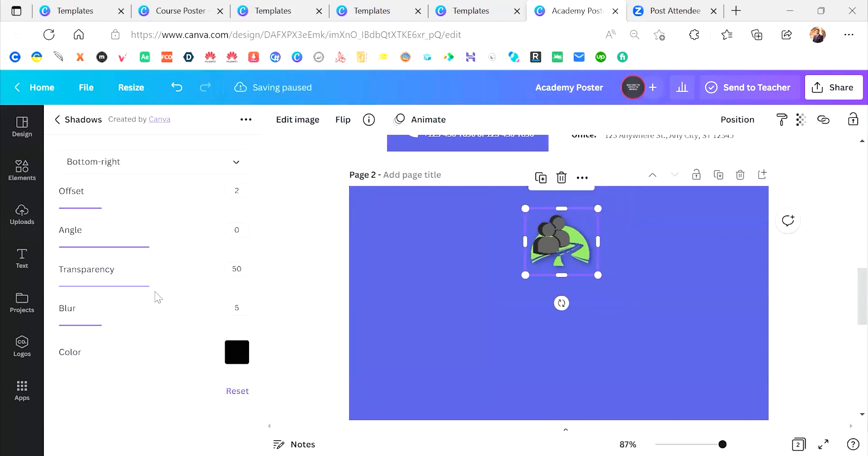
click(230, 393)
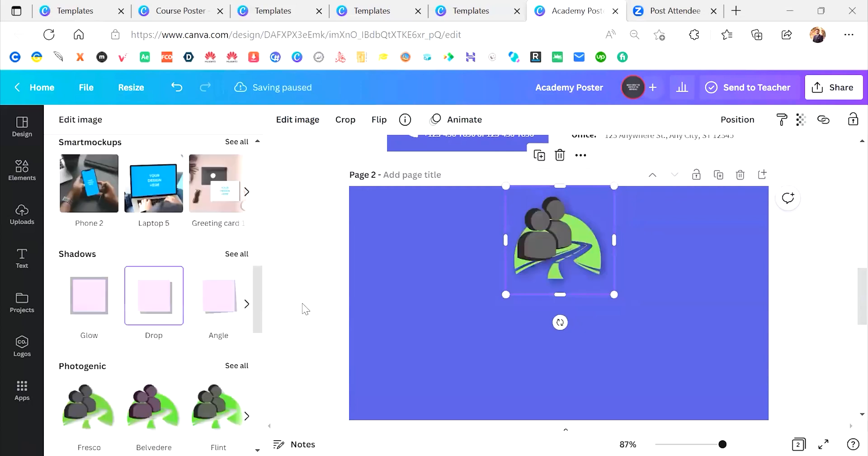
- Set the logo's shadow style to None from the full set of shadow styles
scroll(207, 369, down, 2)
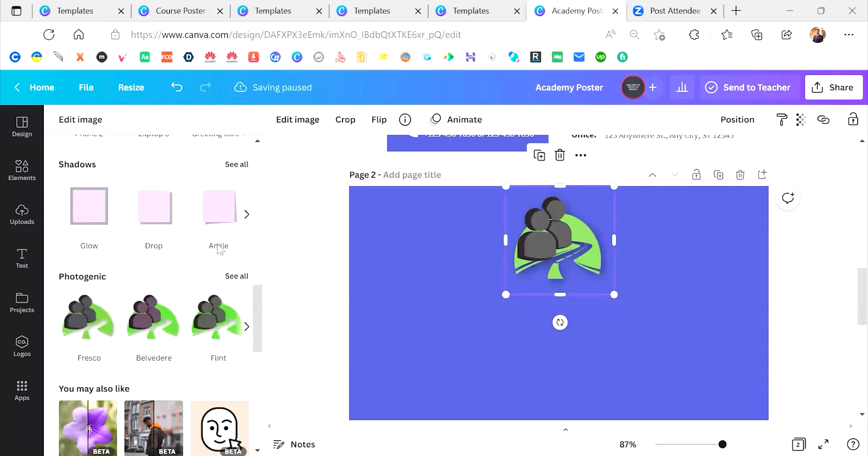
click(247, 213)
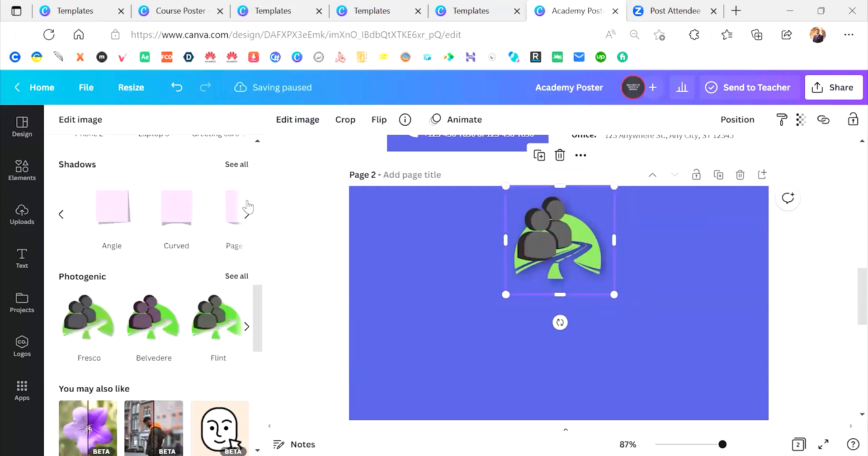
click(237, 165)
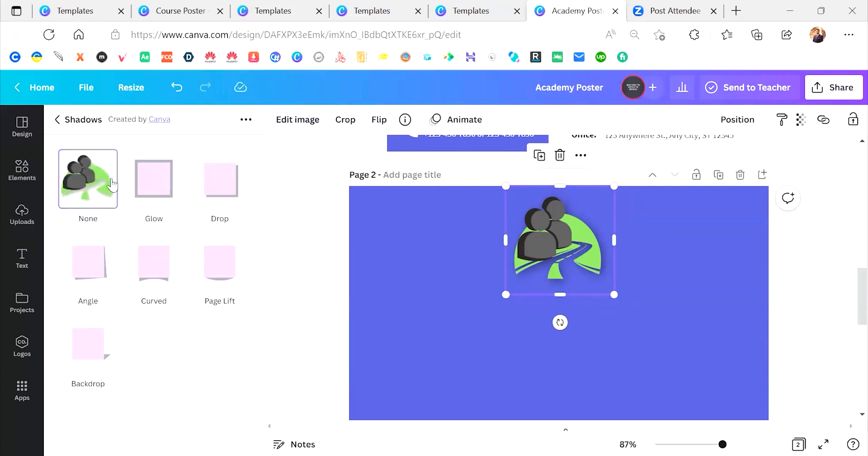
click(111, 179)
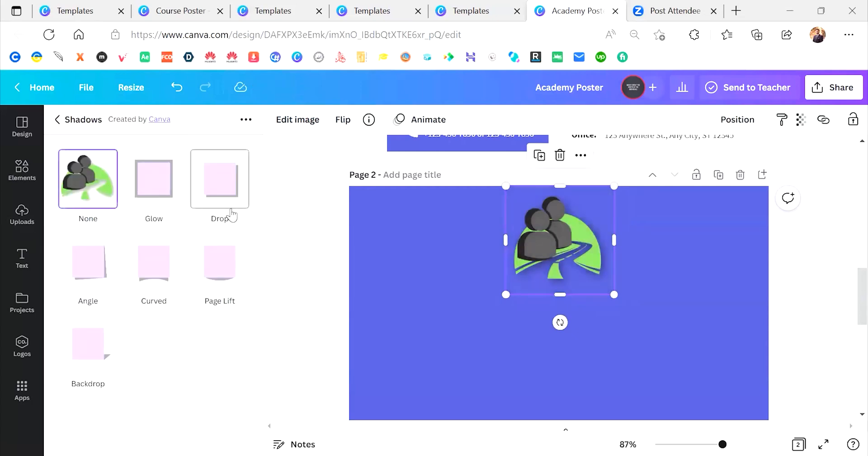
- Restore the people-and-road logo to its original, unedited image
click(21, 213)
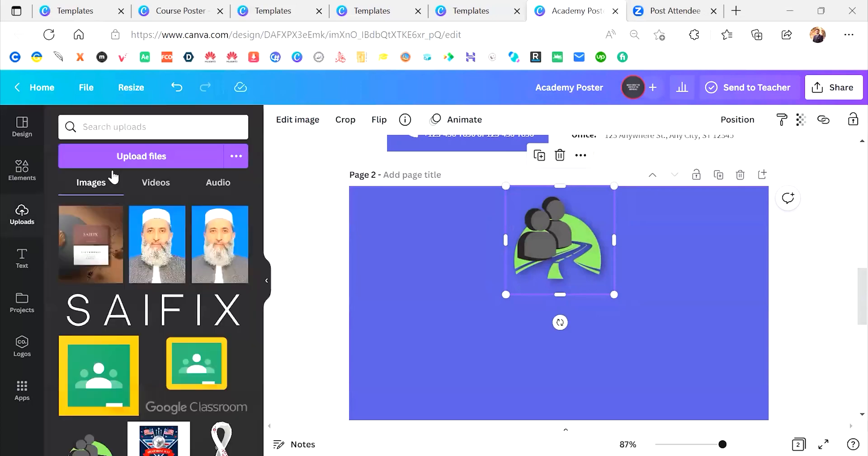
click(688, 311)
click(550, 259)
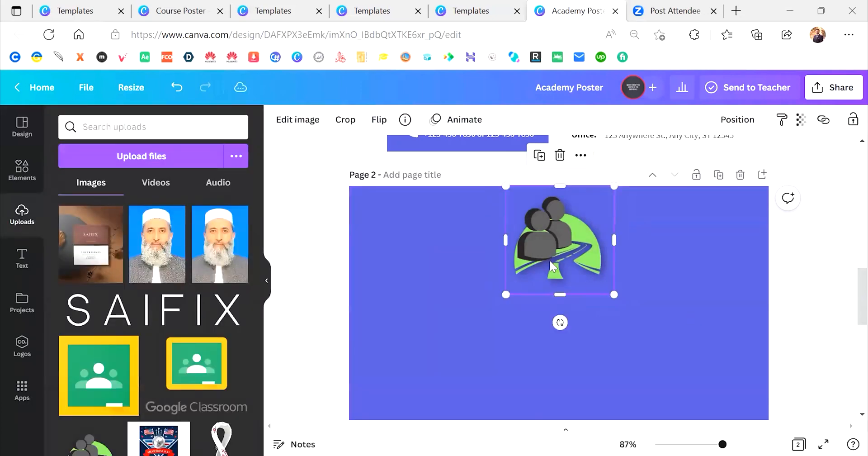
click(305, 134)
scroll(154, 296, down, 6)
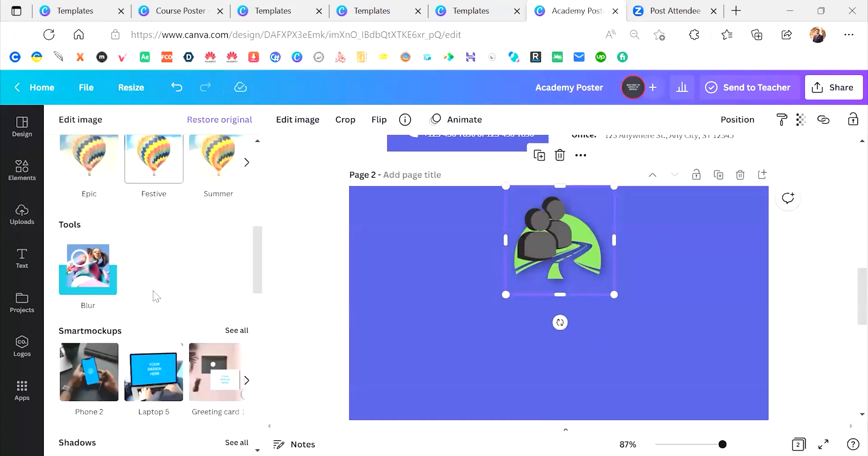
scroll(153, 296, down, 4)
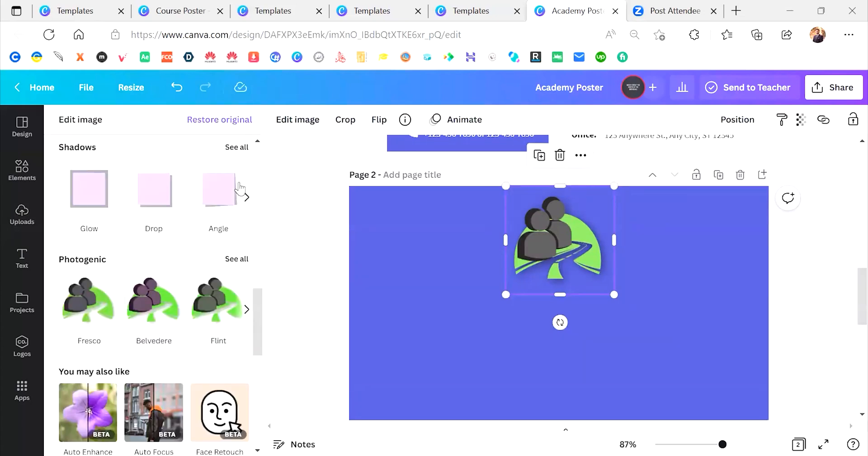
click(228, 119)
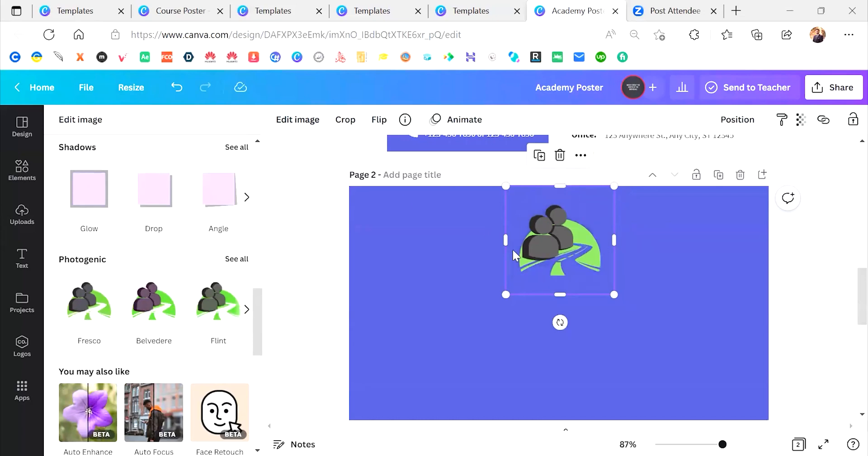
- Apply the Drop shadow style to the people-and-road logo on page 2 and view it at full-page scale
scroll(593, 278, up, 5)
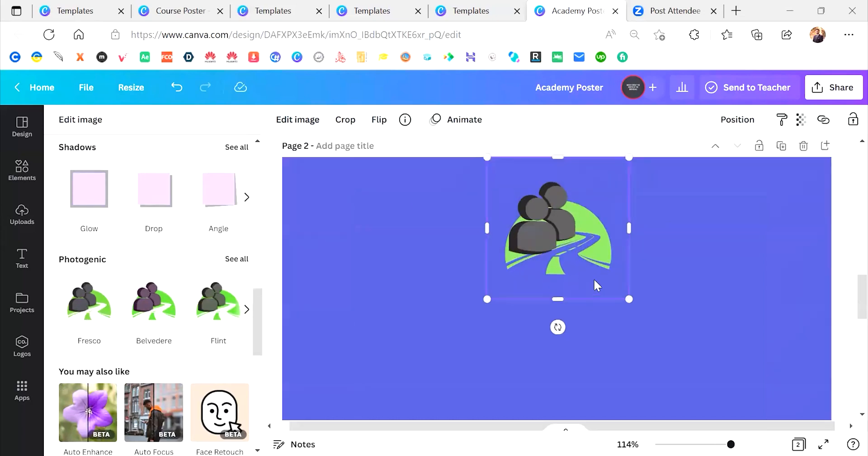
drag(581, 229, 582, 254)
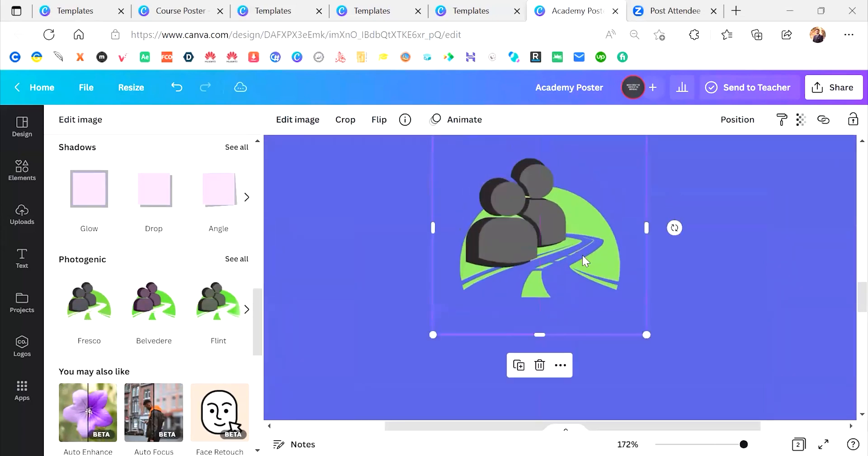
click(160, 197)
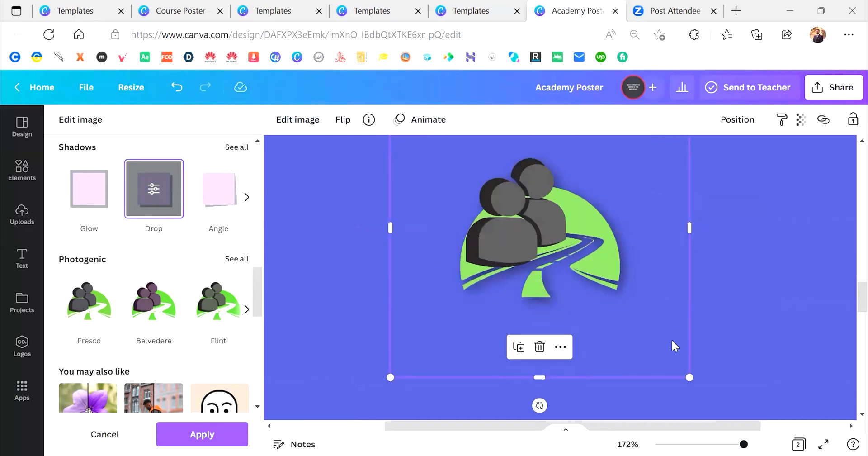
click(739, 314)
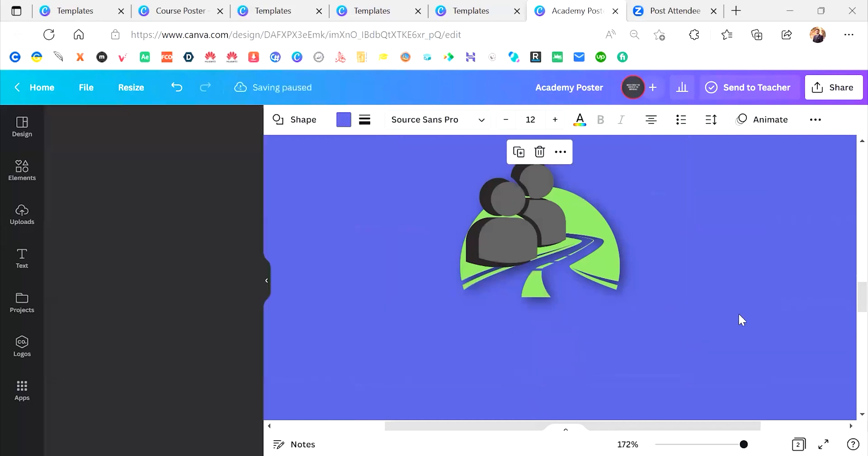
scroll(739, 314, down, 3)
scroll(739, 313, down, 5)
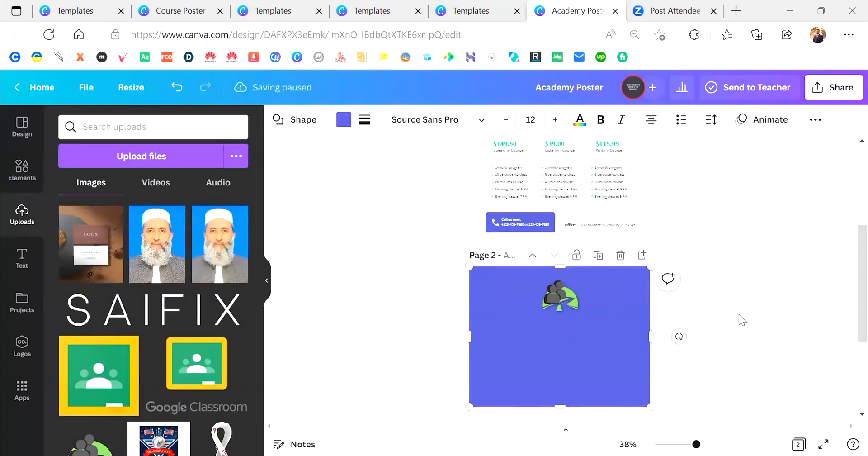
click(738, 313)
- Replace the people-and-road logo on page 2 with the uploaded white SAIFIX wordmark
scroll(739, 314, up, 3)
click(566, 289)
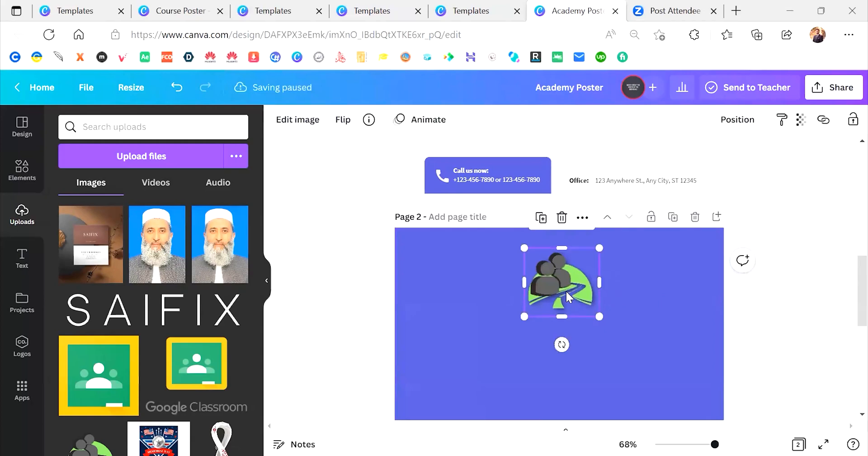
key(Delete)
drag(107, 318, 500, 289)
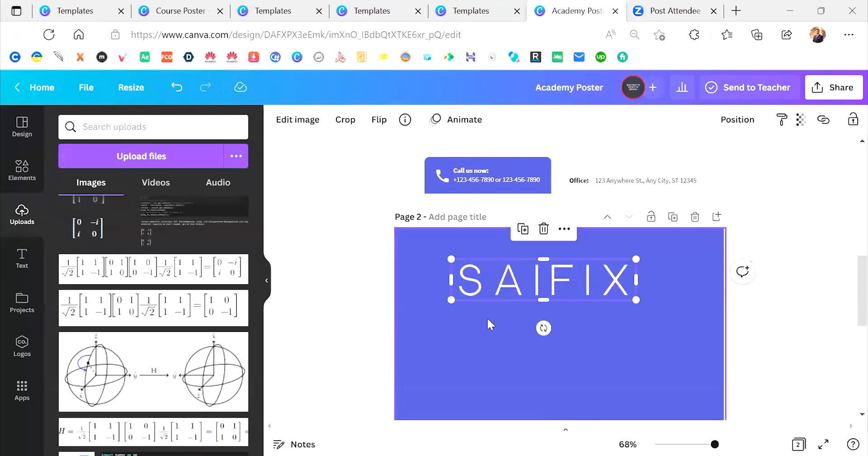
- Scale the SAIFIX wordmark down to less than half the page width and place it in the page's upper middle
scroll(487, 316, up, 3)
drag(401, 293, 491, 316)
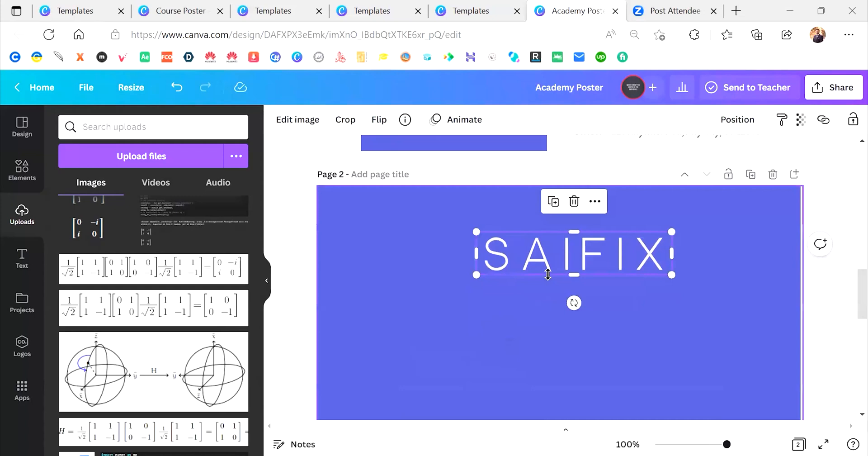
drag(552, 261, 524, 276)
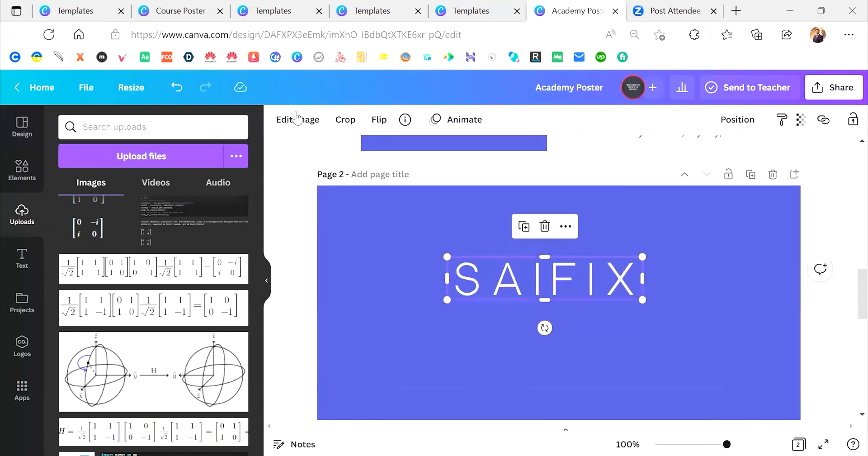
- Apply the Drop shadow style to the SAIFIX wordmark and view the whole of page 2
click(297, 118)
click(91, 225)
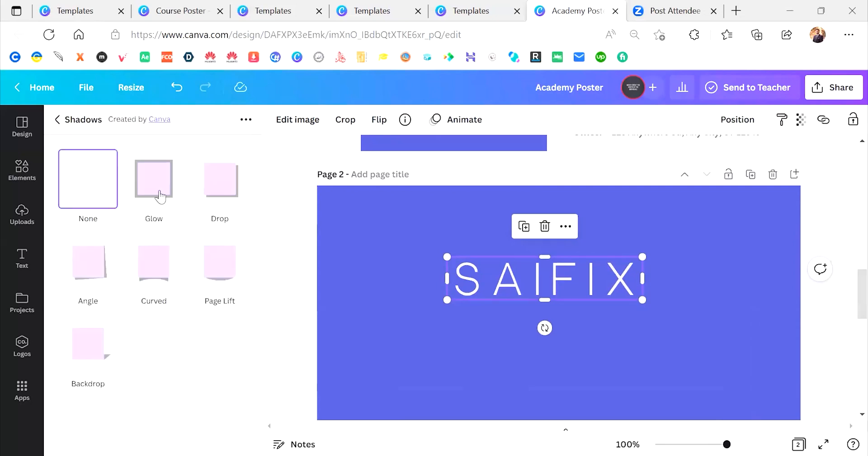
click(211, 189)
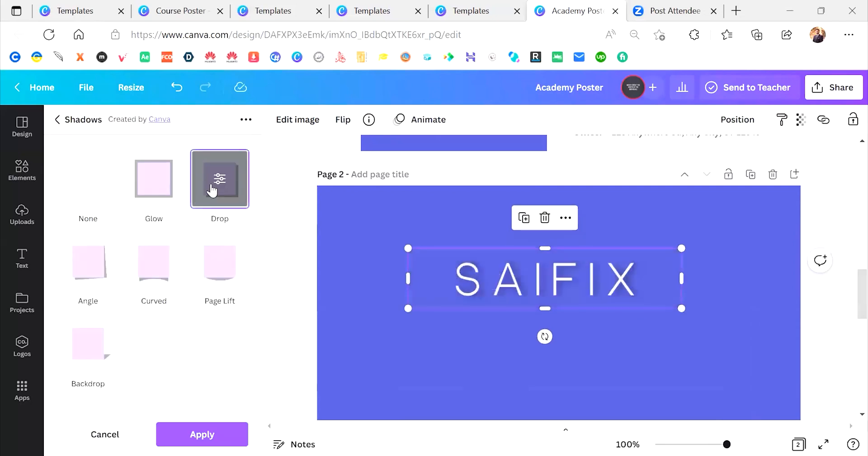
click(654, 341)
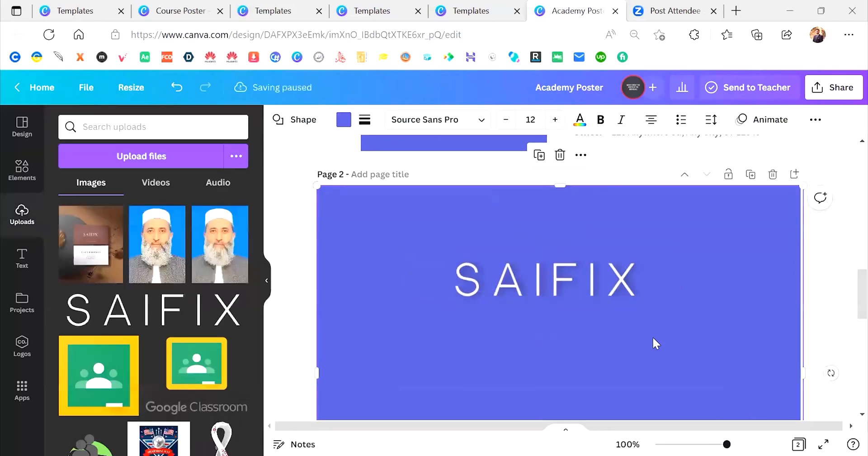
scroll(652, 343, down, 5)
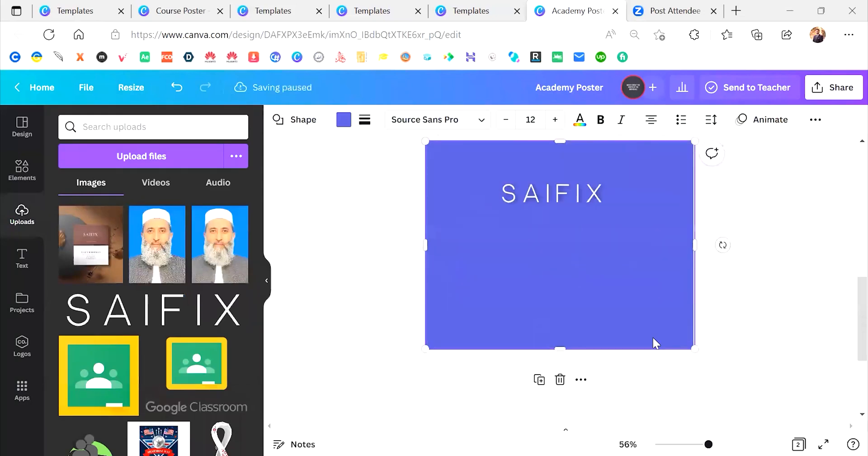
scroll(652, 335, down, 2)
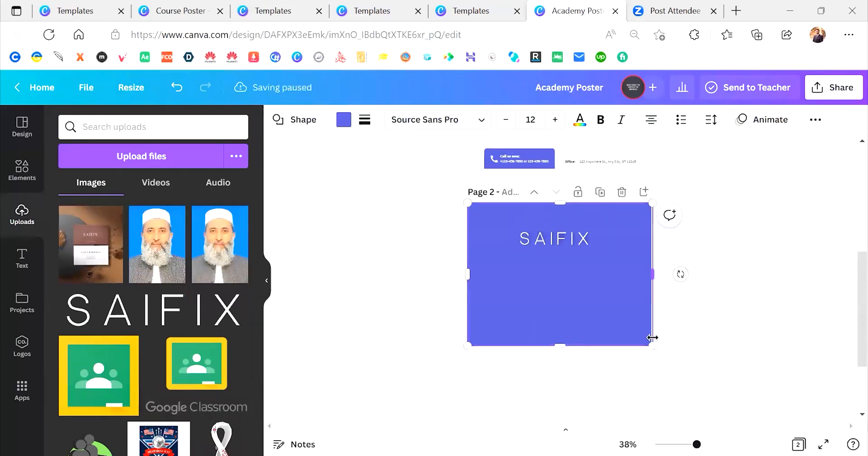
- Restore the SAIFIX wordmark to its original image without the shadow effect
scroll(580, 231, up, 3)
click(580, 231)
scroll(580, 231, up, 2)
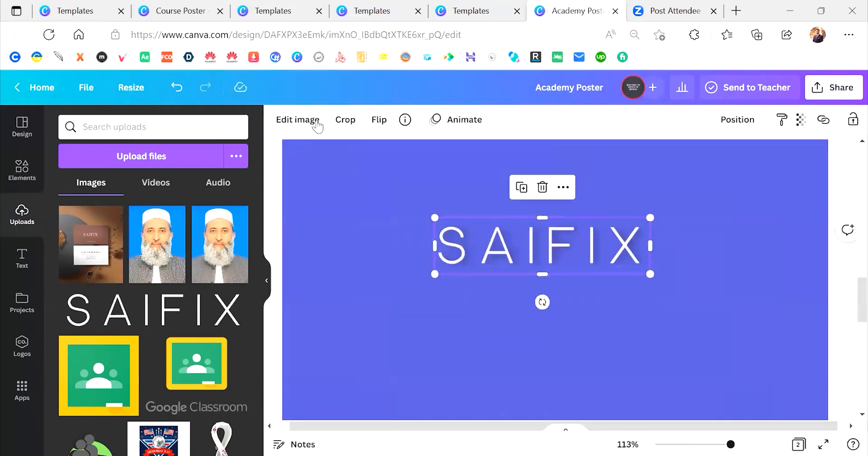
click(307, 121)
click(220, 118)
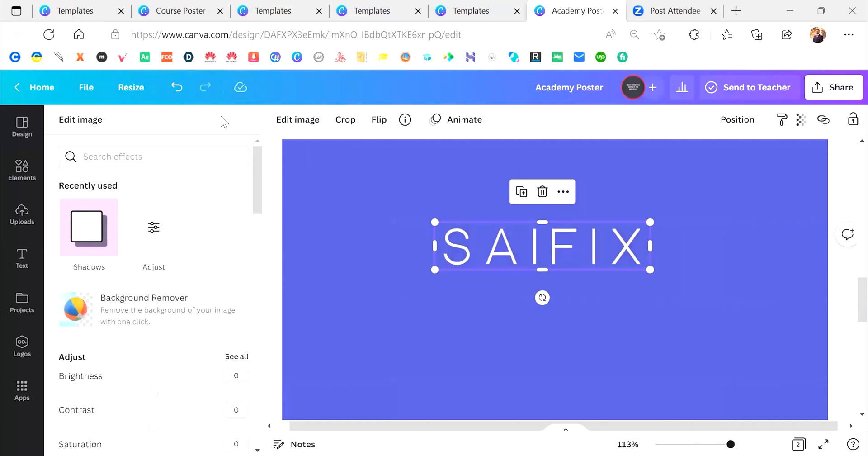
- Give the restored SAIFIX wordmark the Drop shadow style again
click(101, 235)
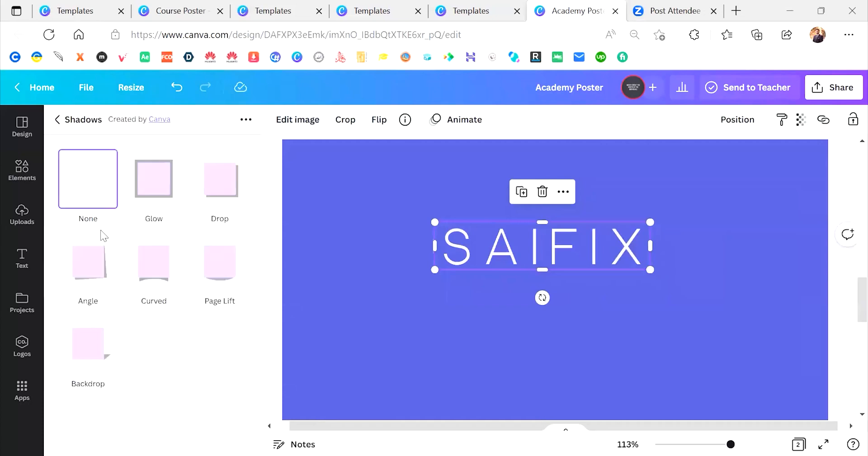
click(222, 185)
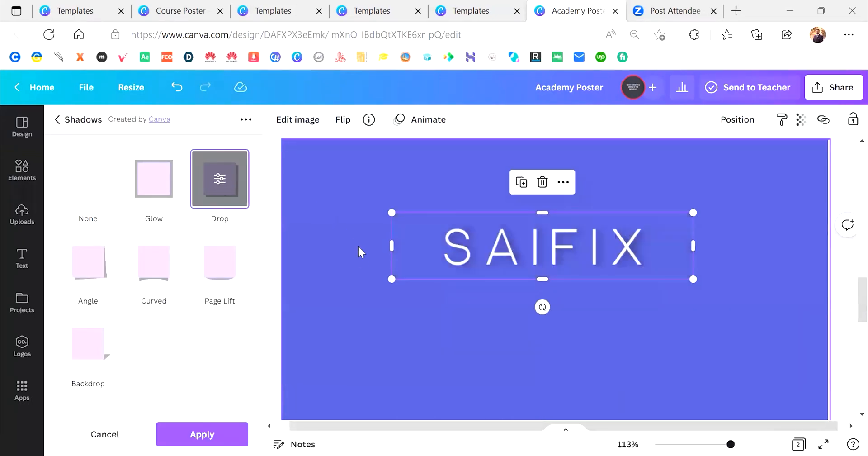
click(358, 260)
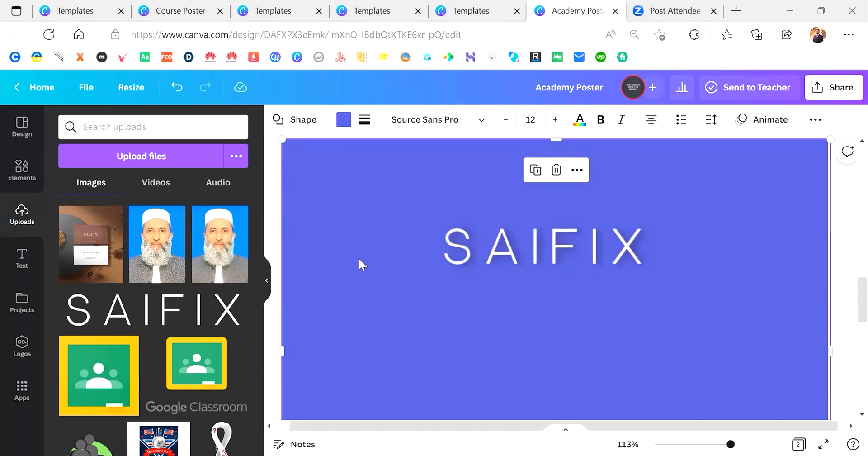
scroll(359, 259, down, 3)
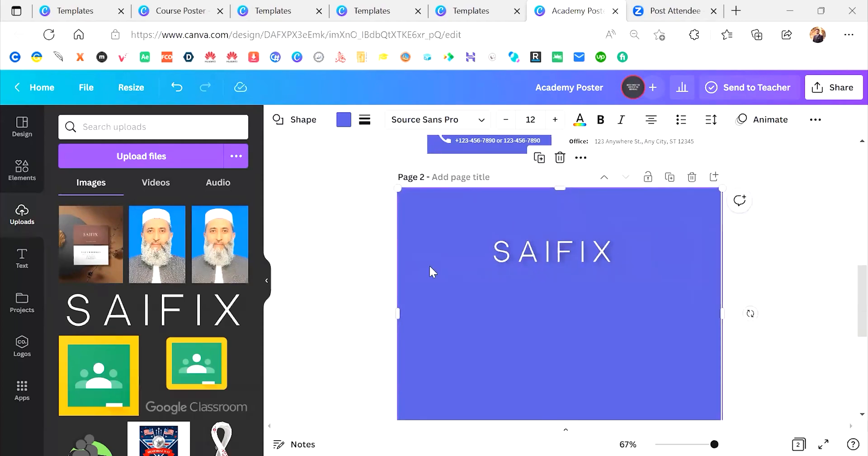
- Look over the page 1 poster and the shadowed wordmark on page 2, and open the design elements library
scroll(478, 312, up, 10)
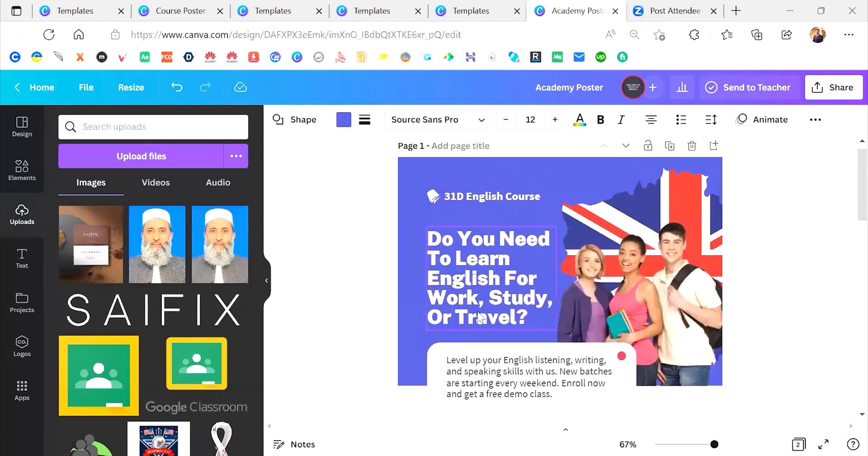
scroll(478, 317, down, 10)
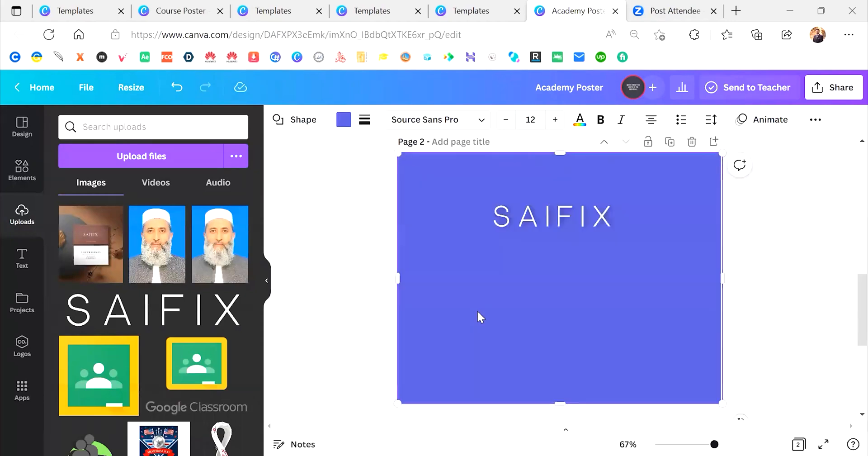
scroll(478, 316, up, 1)
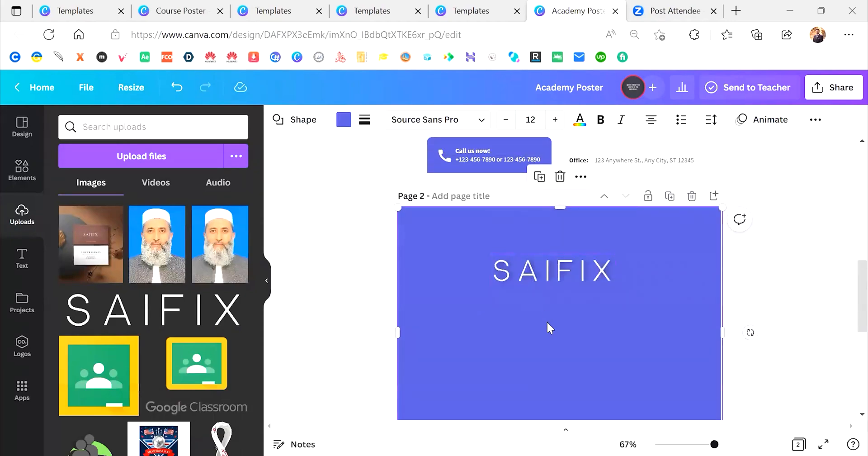
click(33, 165)
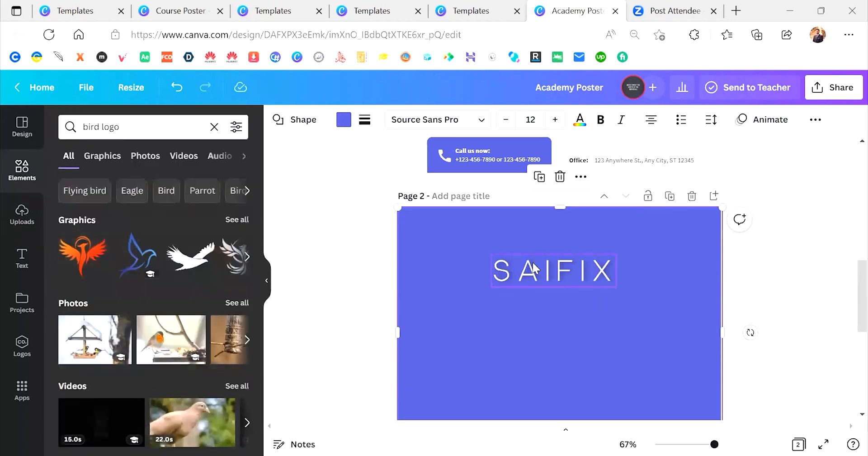
scroll(534, 267, down, 2)
scroll(533, 267, up, 1)
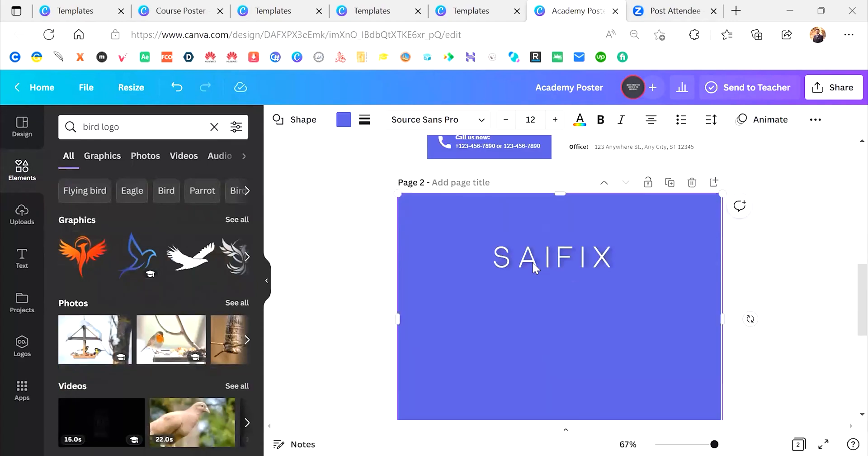
scroll(532, 261, up, 3)
scroll(533, 262, down, 2)
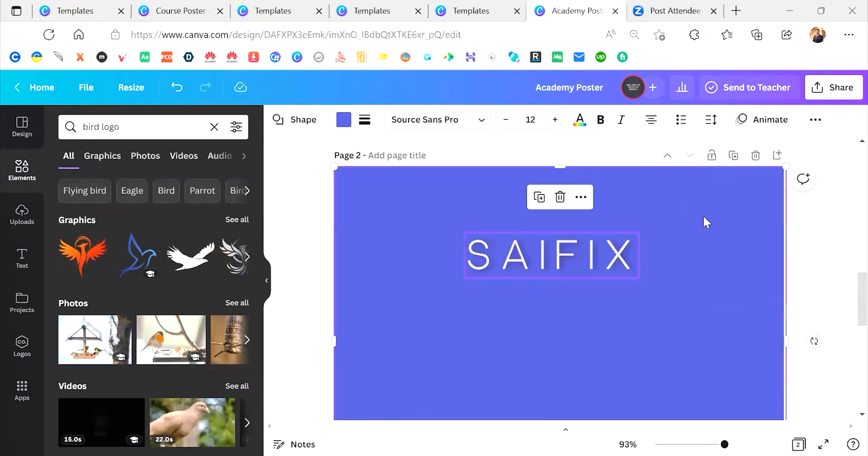
- Widen the blue background rectangle on page 2 so it covers the white strip along the page's right edge
drag(786, 341, 791, 341)
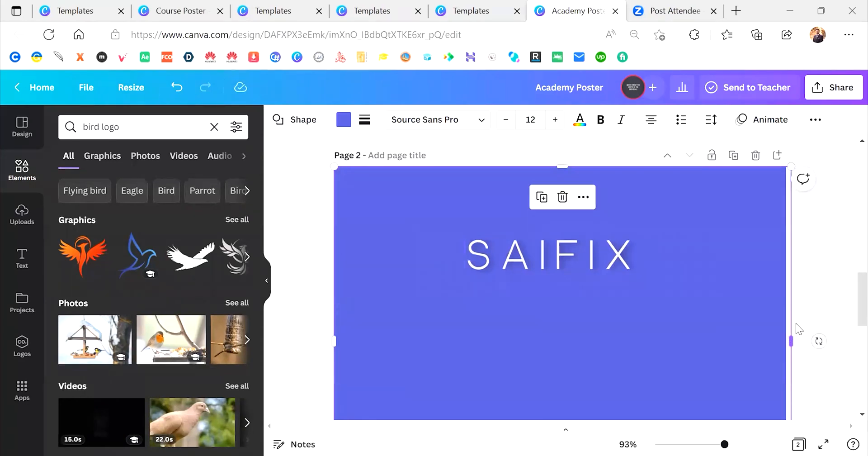
click(802, 303)
click(760, 324)
drag(787, 342, 788, 341)
click(815, 256)
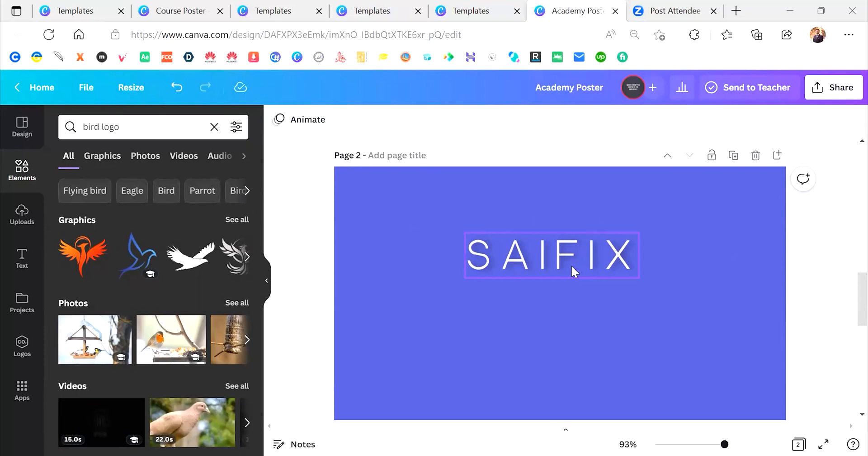
- Move the SAIFIX wordmark up to the horizontal centre near the page's upper edge and inspect its shadow up close
click(572, 267)
drag(572, 268, 577, 240)
scroll(577, 241, up, 3)
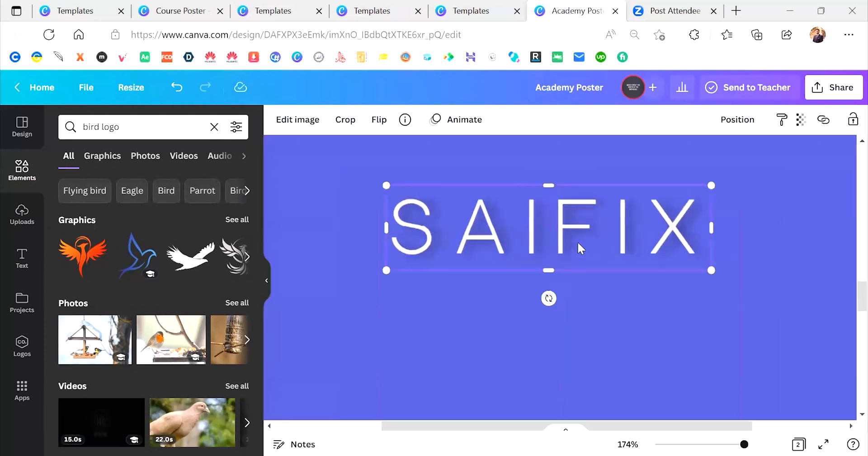
scroll(582, 237, down, 2)
scroll(582, 237, down, 2)
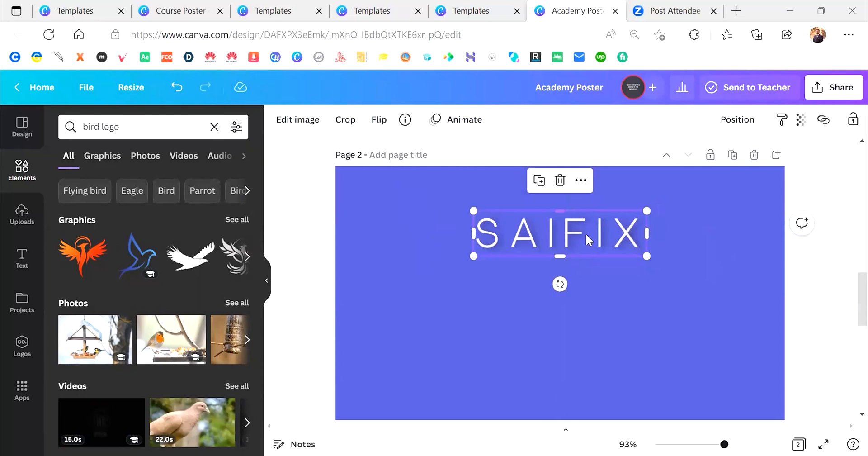
drag(585, 235, 584, 234)
mouse_move(584, 234)
mouse_down()
mouse_move(584, 244)
mouse_move(566, 246)
mouse_move(581, 244)
mouse_up()
scroll(584, 243, up, 5)
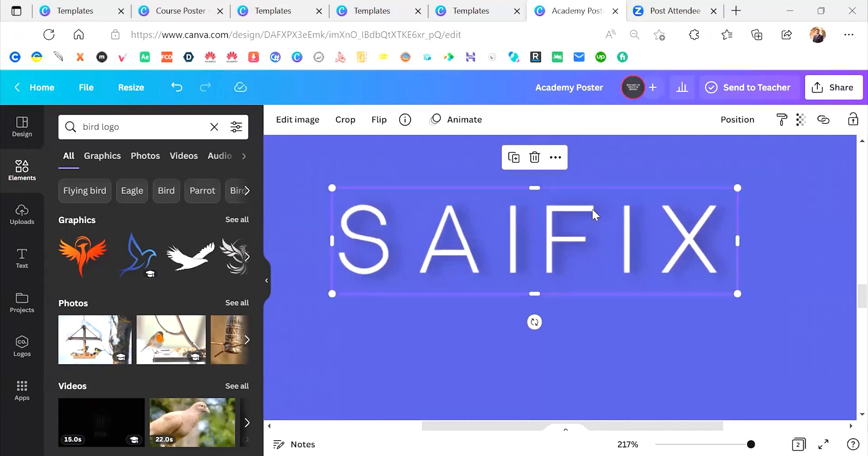
scroll(592, 208, down, 5)
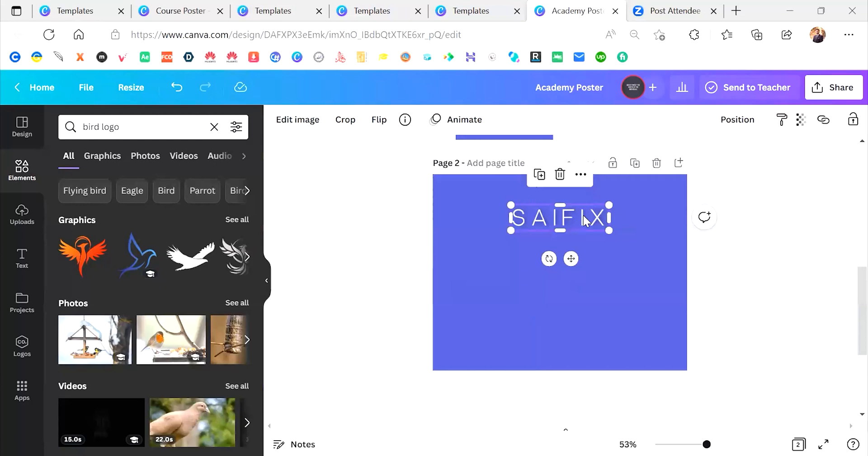
scroll(583, 215, down, 2)
scroll(583, 216, up, 2)
- Move the SAIFIX wordmark to the upper-left corner of page 2 and shrink it to a small logo
drag(578, 221, 522, 216)
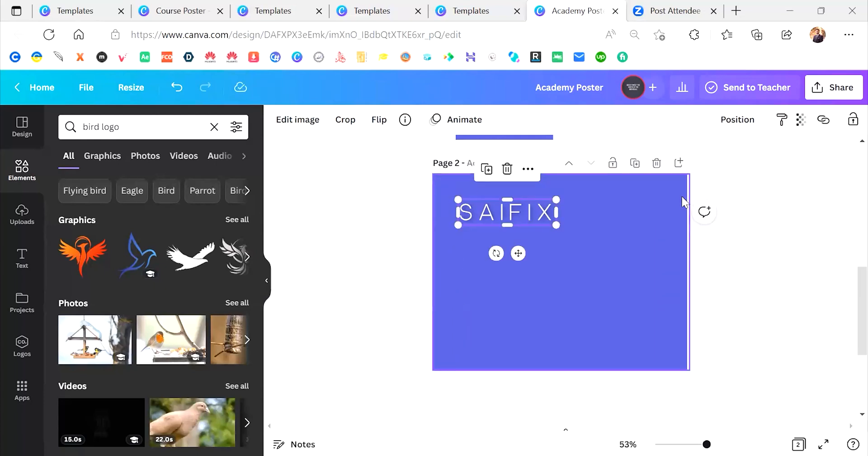
drag(512, 212, 504, 201)
drag(548, 217, 491, 206)
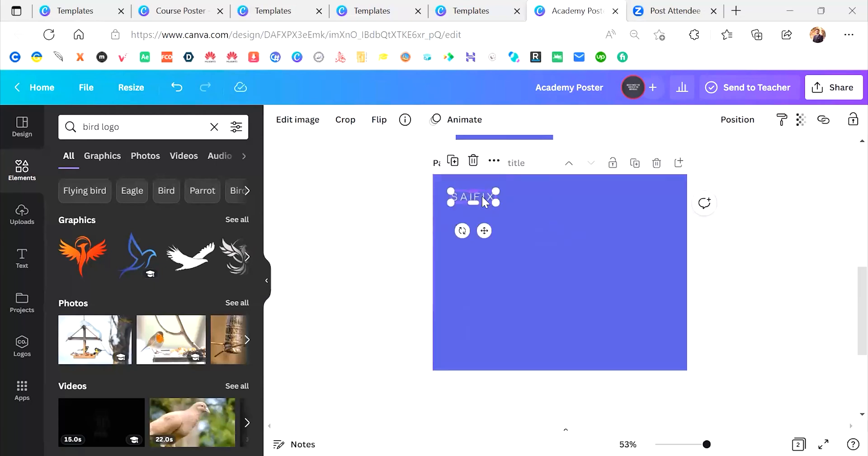
scroll(484, 256, up, 3)
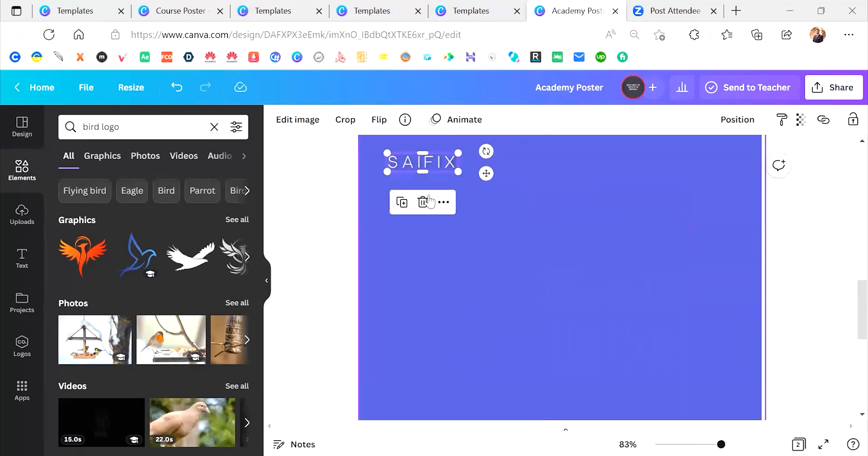
- Move the small SAIFIX wordmark to the horizontal centre near page 2's upper edge and check it against the whole page
drag(436, 161, 437, 162)
scroll(543, 197, down, 5)
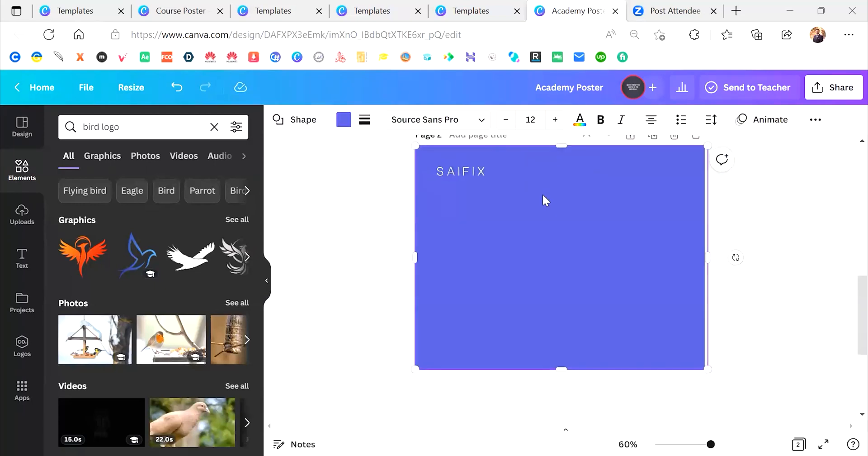
scroll(543, 195, down, 1)
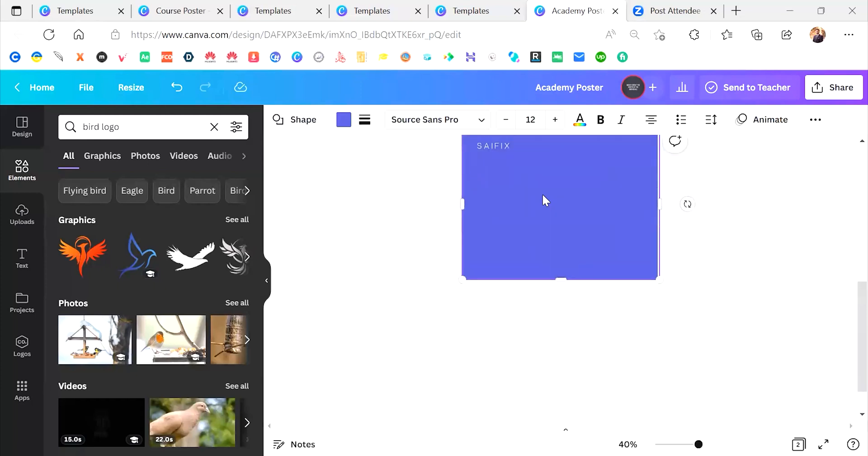
scroll(543, 195, up, 2)
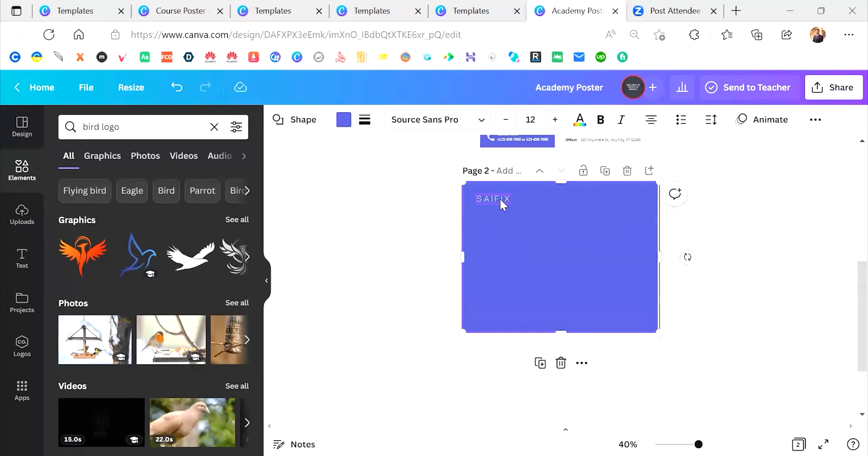
scroll(498, 197, up, 3)
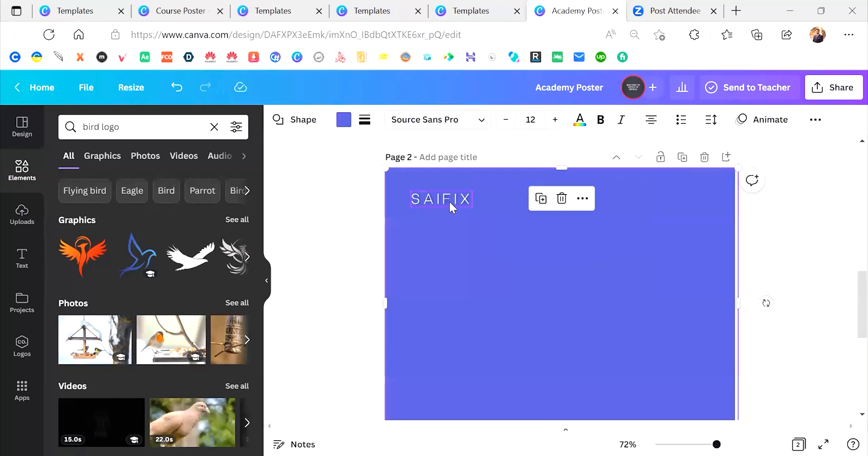
drag(449, 200, 570, 206)
click(619, 259)
scroll(620, 259, down, 4)
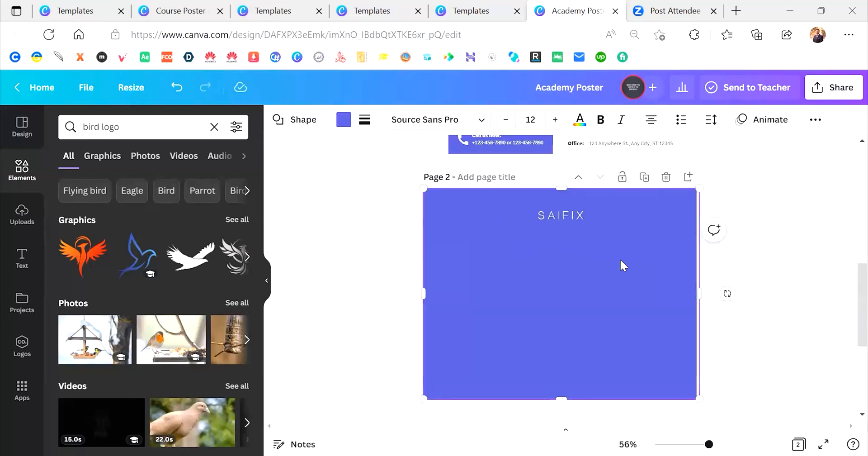
click(723, 255)
scroll(724, 255, down, 1)
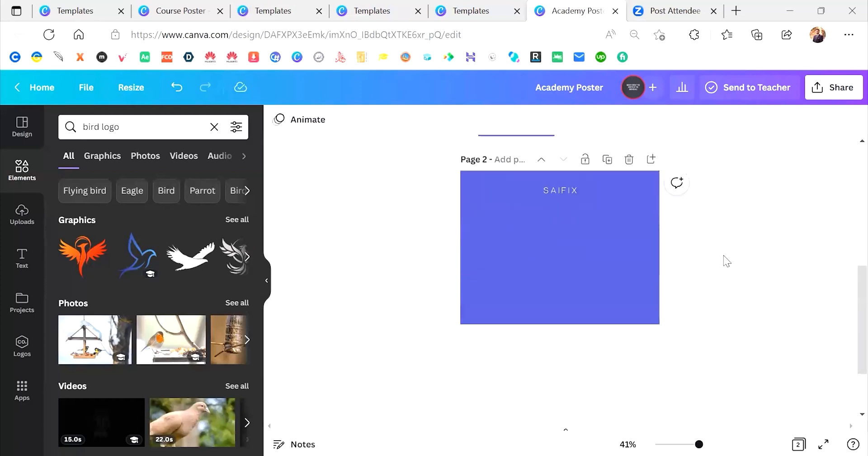
scroll(724, 255, down, 1)
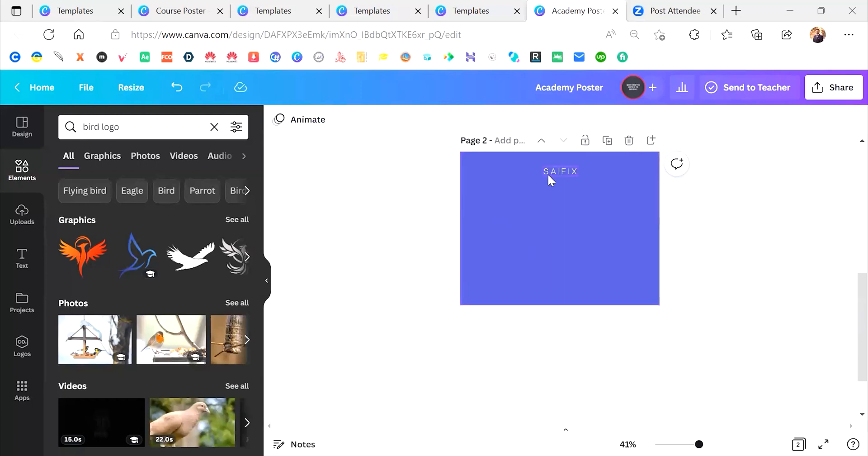
- Move the SAIFIX wordmark to the upper-right corner of page 2 and place a copy level with it in the upper-left corner
drag(549, 171, 615, 171)
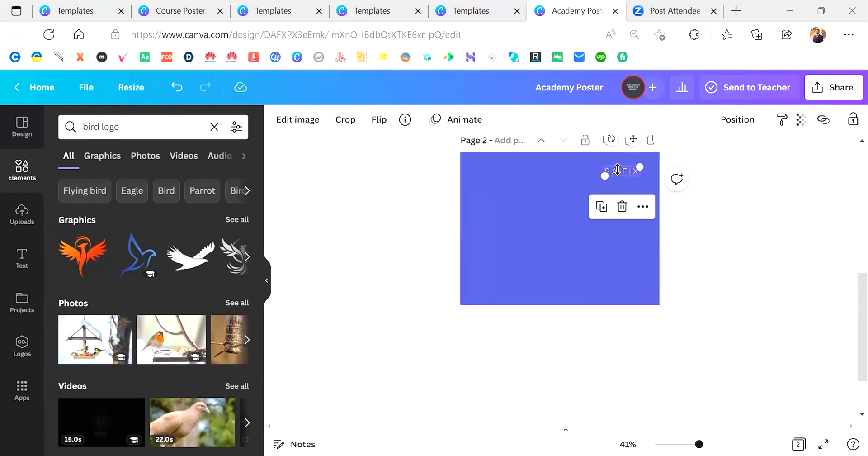
click(626, 186)
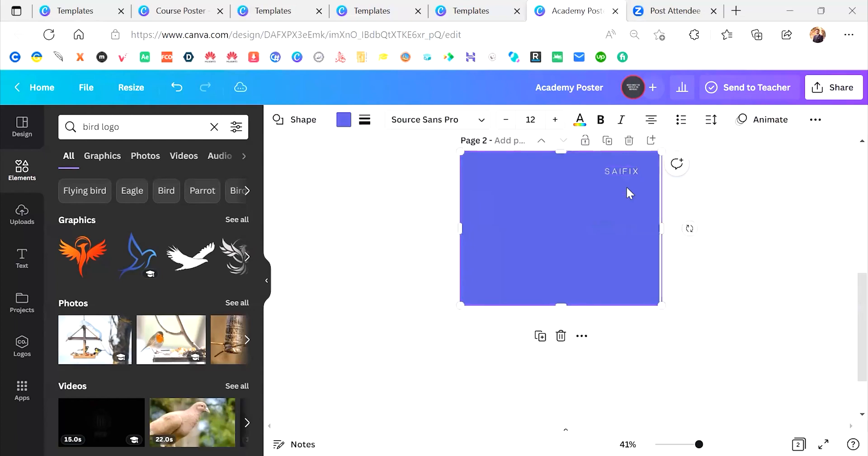
click(622, 169)
drag(572, 165, 497, 175)
click(570, 214)
click(623, 172)
drag(623, 172, 624, 176)
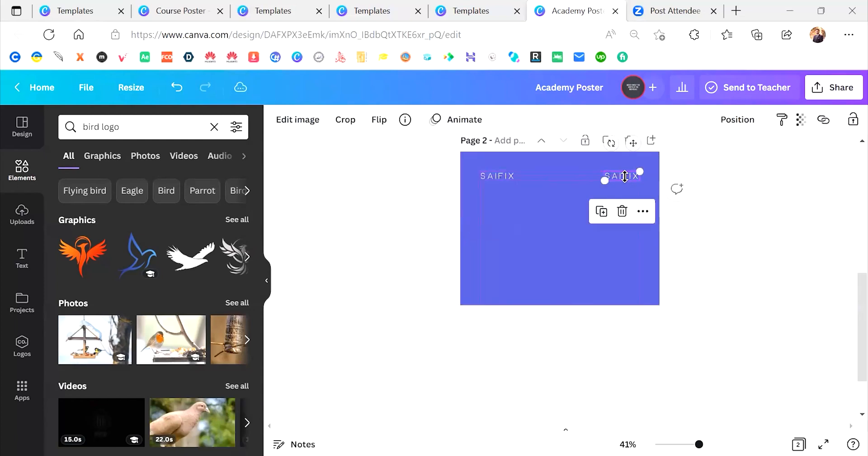
click(734, 222)
scroll(734, 222, up, 3)
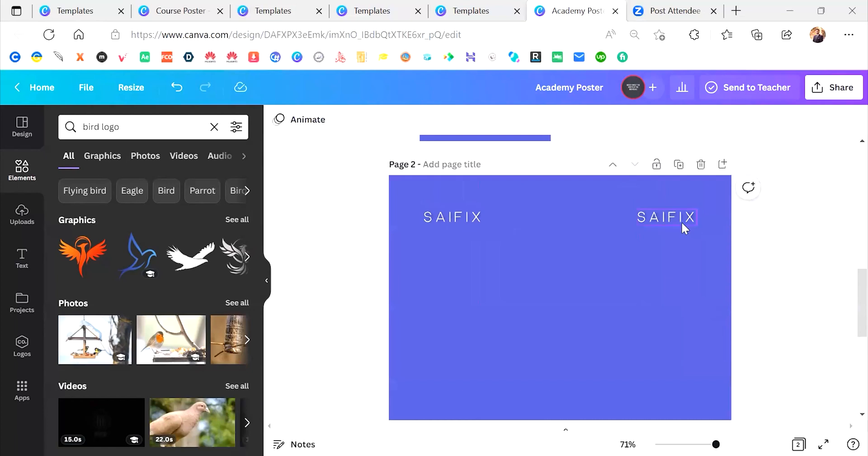
- Copy the upper-right SAIFIX wordmark to the horizontal centre, level with the two corner wordmarks
click(682, 221)
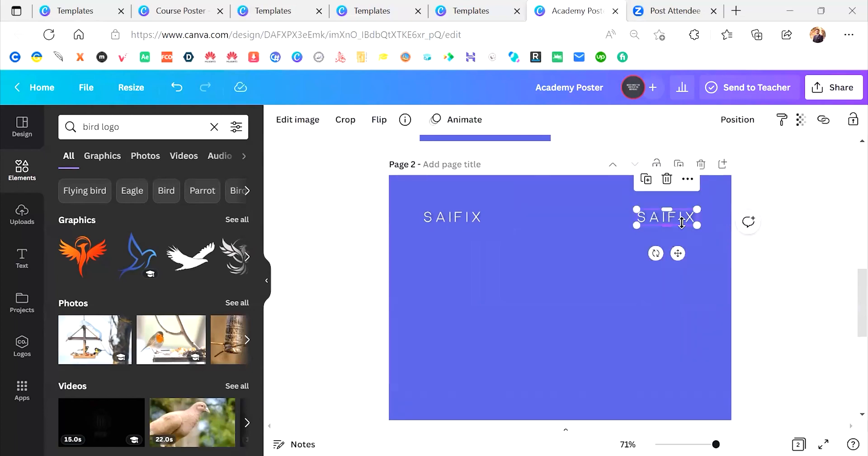
drag(672, 214, 567, 218)
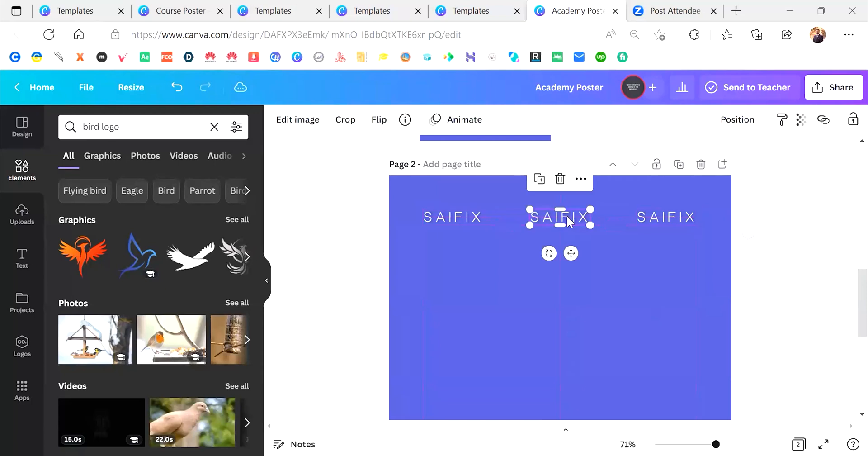
click(639, 245)
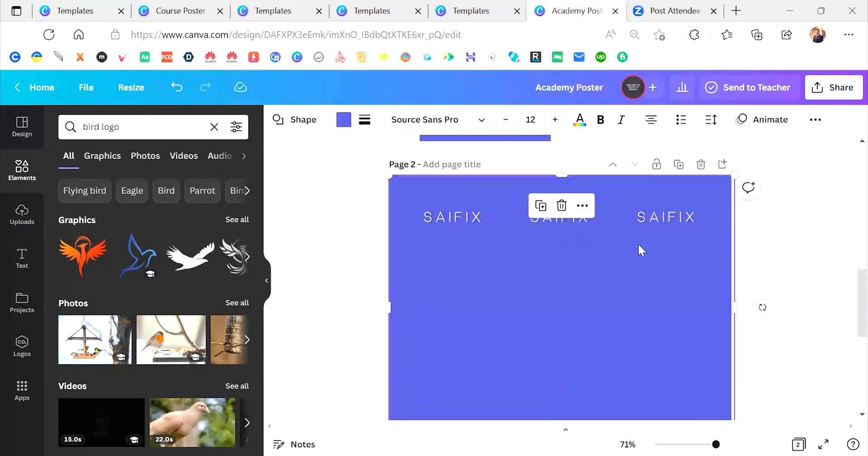
click(638, 244)
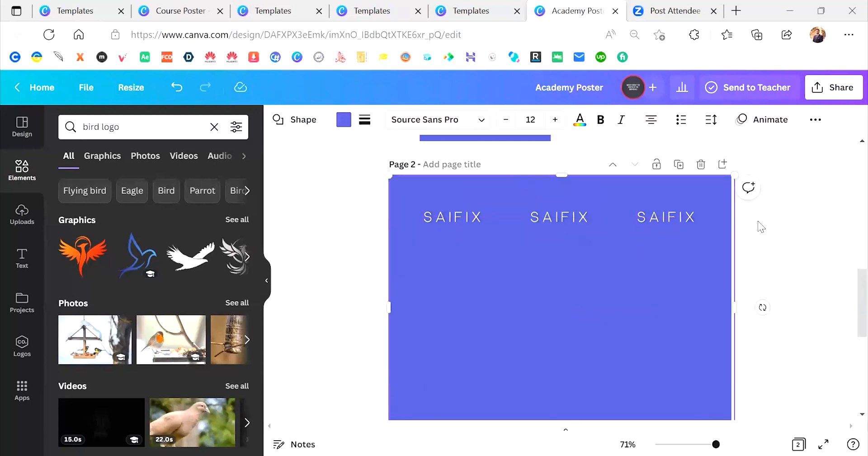
click(773, 256)
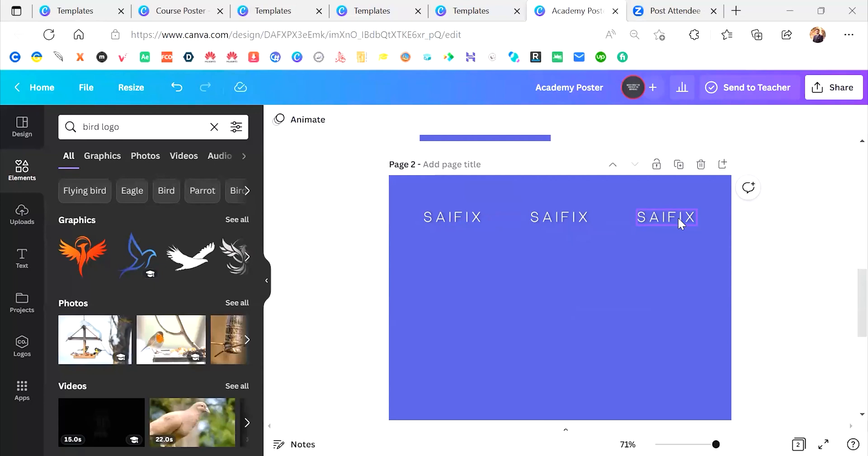
- Undo the last change to the right wordmark and delete the SAIFIX copy at the centre of the row
drag(682, 237, 636, 227)
key(ctrl+z)
click(636, 227)
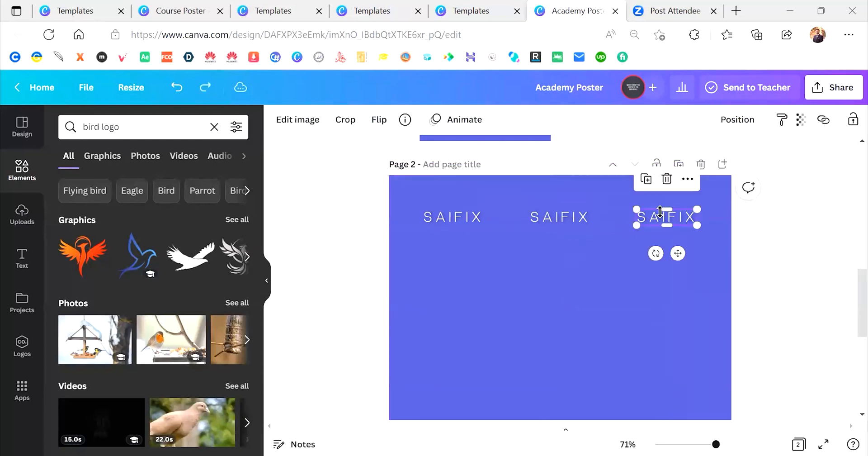
shift+click(566, 218)
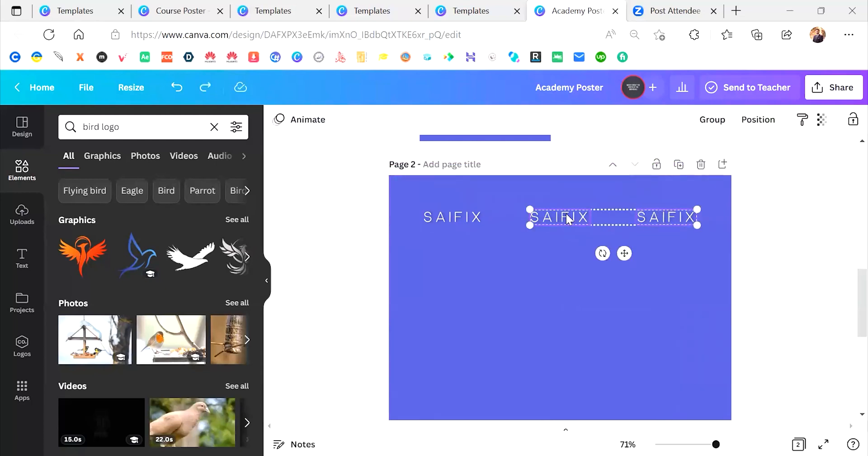
click(560, 247)
click(558, 219)
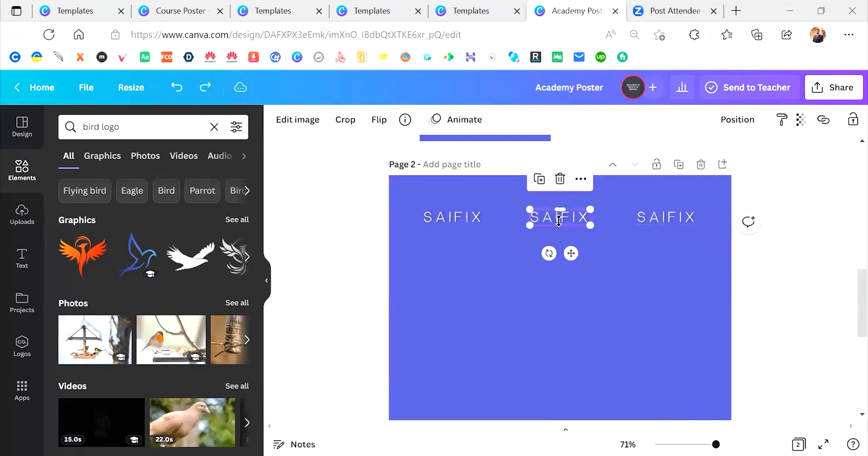
key(Delete)
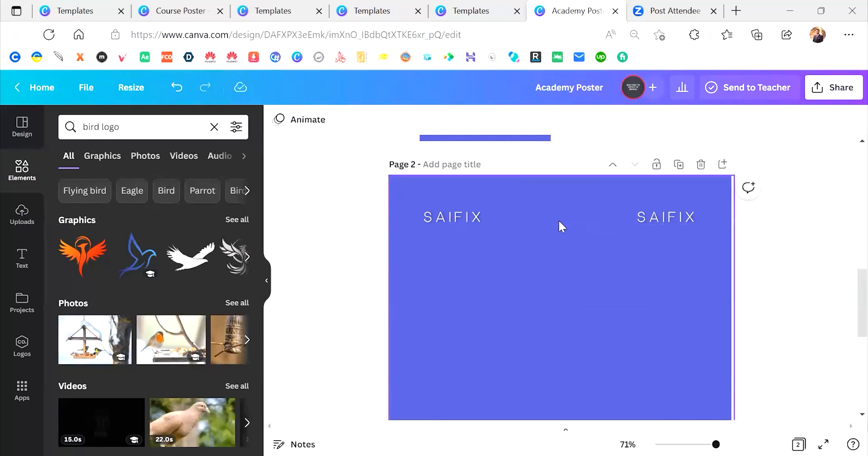
- Copy the right SAIFIX wordmark near the page centre and stack the two corner wordmarks beneath the copy
click(649, 215)
alt+drag(555, 218, 552, 217)
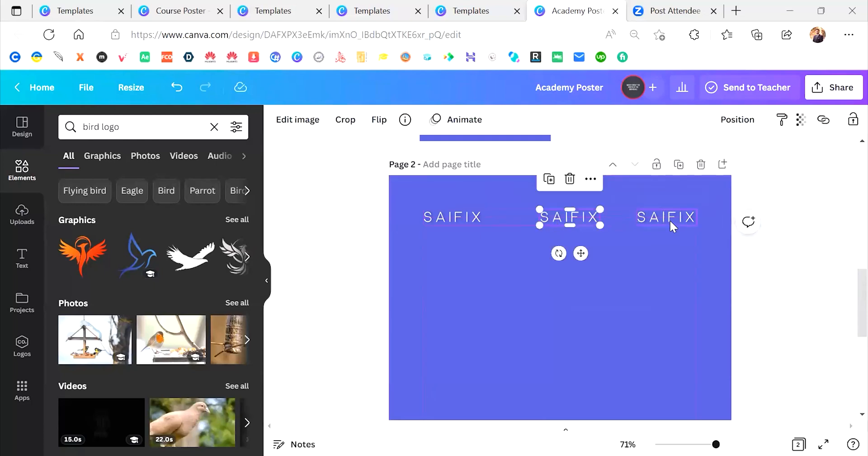
drag(669, 219, 581, 279)
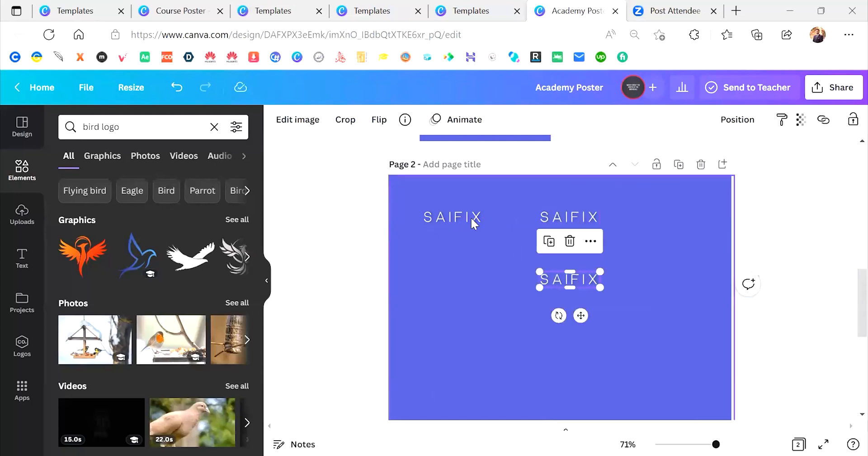
drag(473, 219, 574, 245)
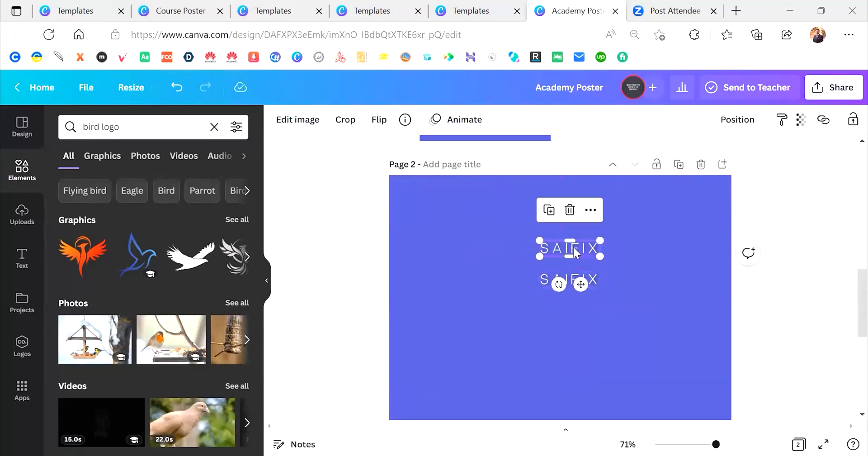
- Delete the middle SAIFIX wordmark of the stack to leave a gap between the other two
double_click(573, 246)
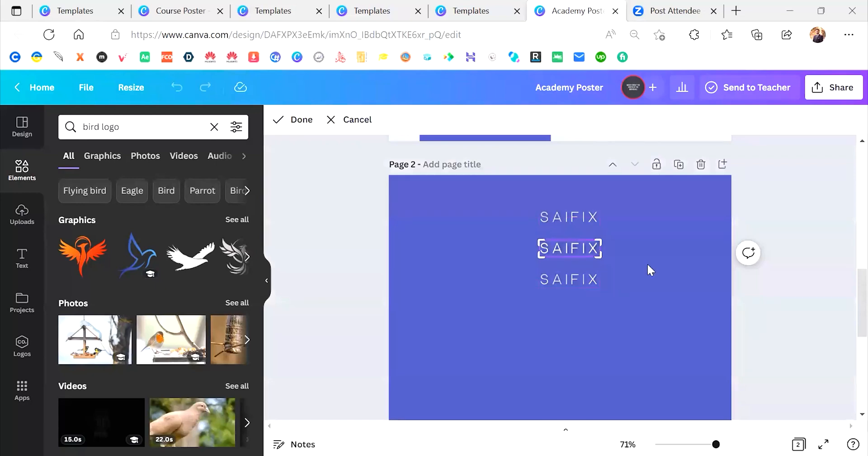
click(648, 265)
double_click(583, 247)
click(617, 241)
scroll(618, 240, up, 5)
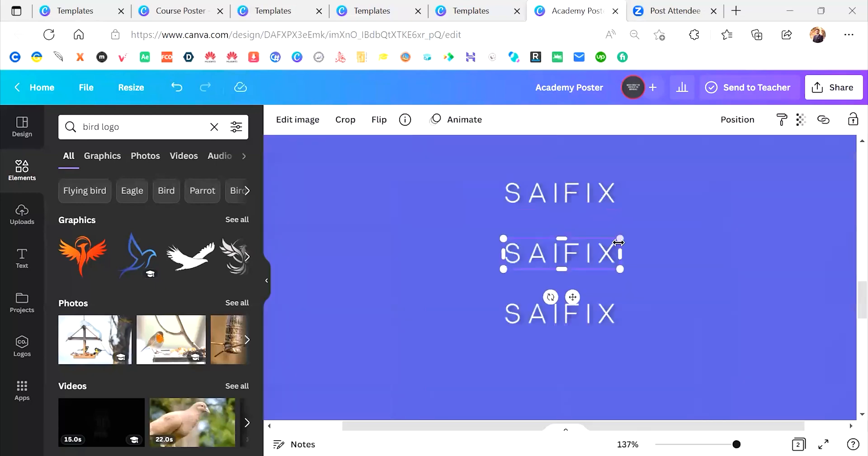
double_click(573, 259)
key(Escape)
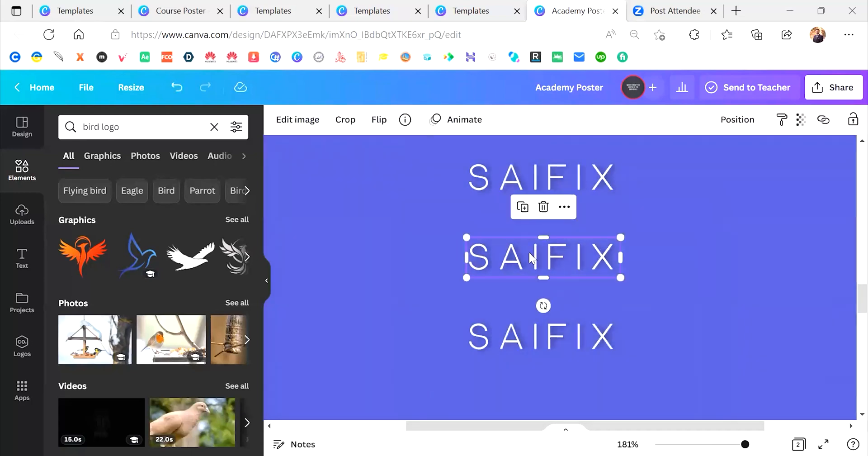
key(Delete)
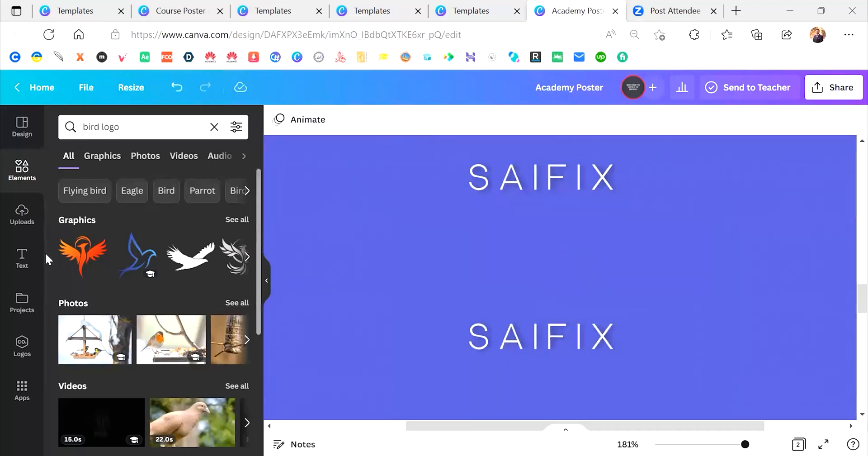
- Add a text box reading X in the gap between the two stacked wordmarks and select its text
click(22, 258)
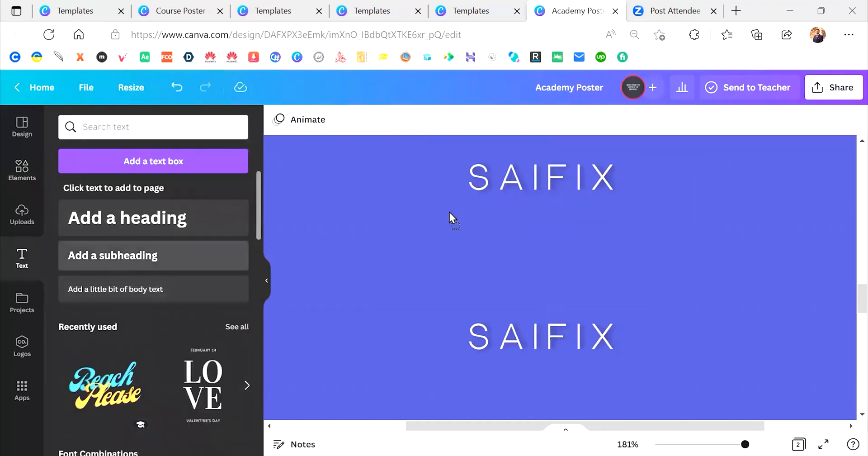
text(X)
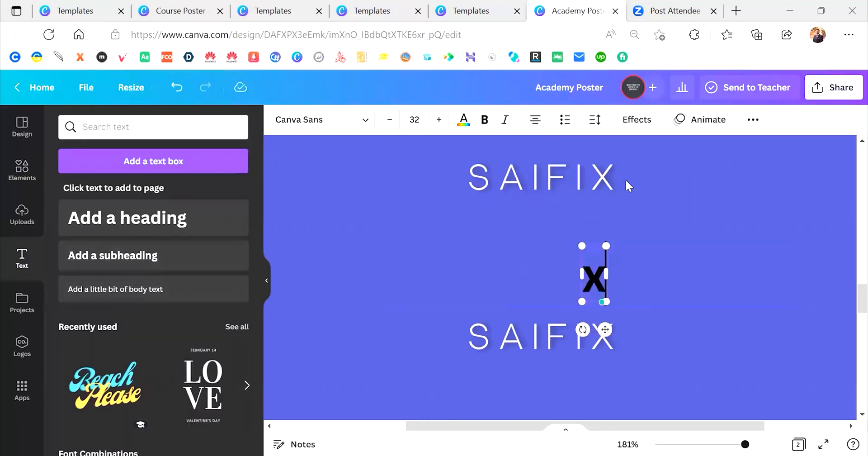
click(586, 271)
double_click(593, 282)
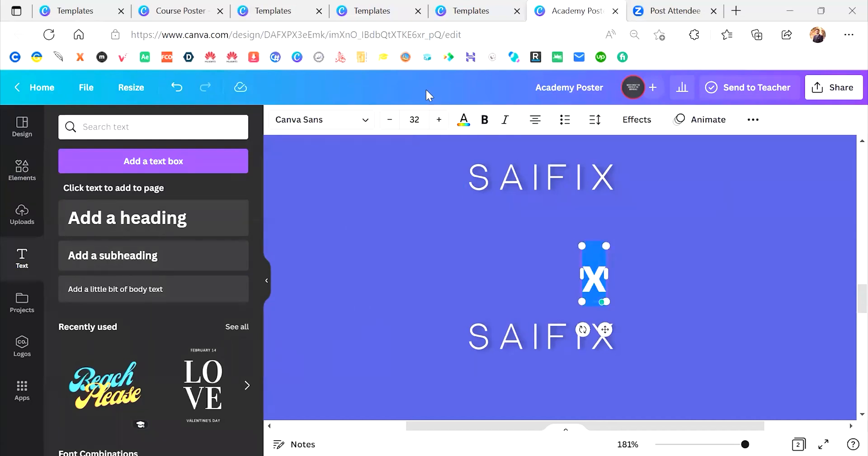
- Change the X text's font to RoxboroughCF Bold and scale it to size 34.1
click(386, 119)
click(386, 120)
click(385, 120)
click(386, 120)
click(385, 120)
click(358, 120)
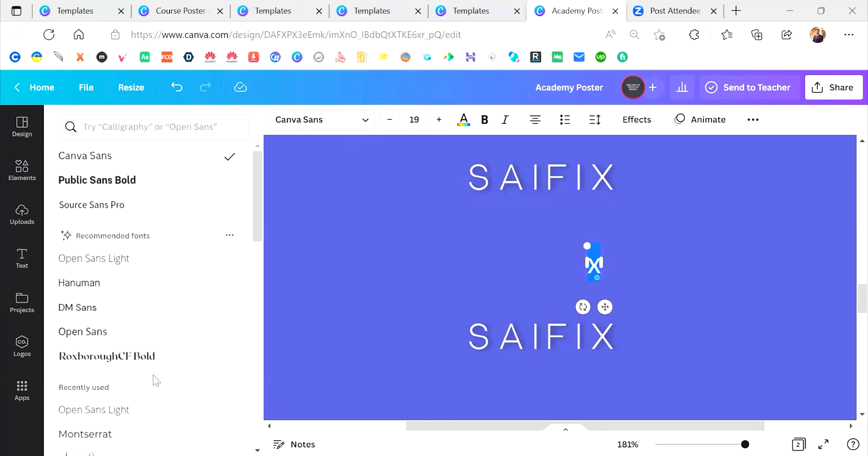
click(153, 356)
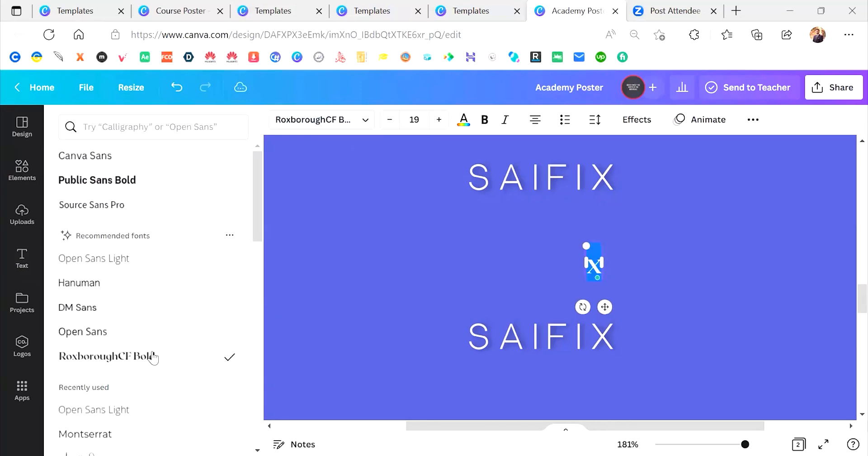
drag(585, 245, 554, 238)
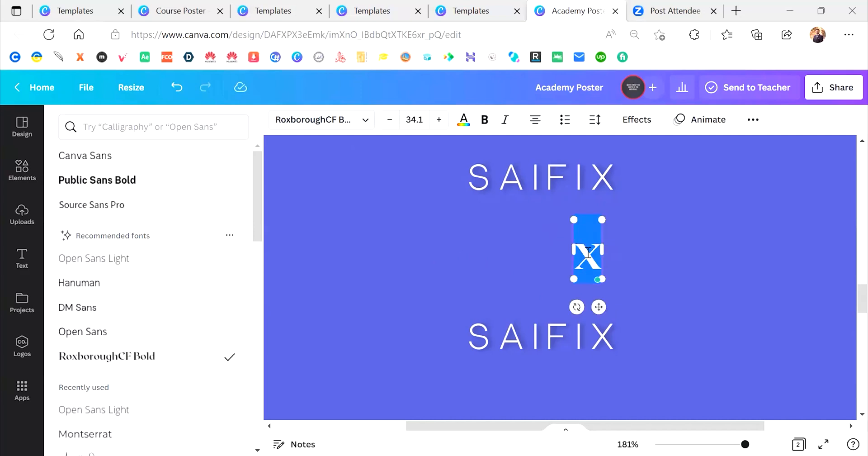
- Centre the X between the two SAIFIX wordmarks and move the lower wordmark up closer to it
click(665, 278)
drag(582, 256, 538, 256)
drag(564, 355, 560, 329)
click(549, 236)
drag(550, 236, 550, 231)
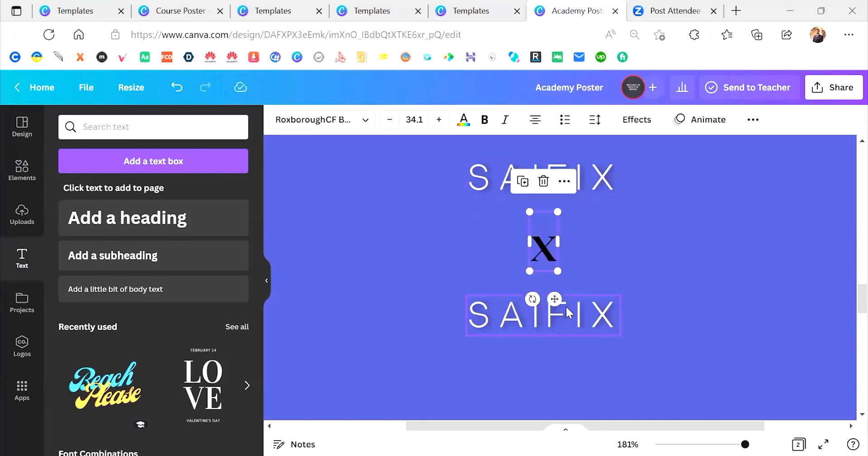
click(646, 250)
scroll(646, 250, down, 5)
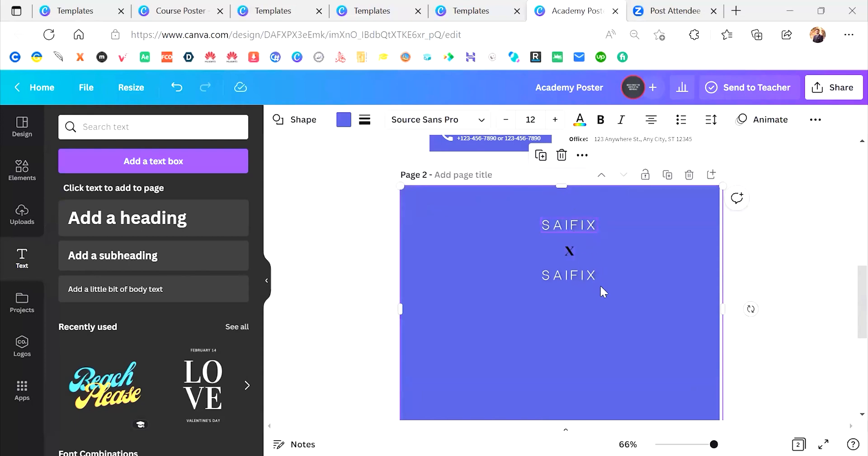
- Delete the X from page 2 and separate the two SAIFIX wordmarks, moving one to the blue area's upper-left
drag(587, 275, 662, 224)
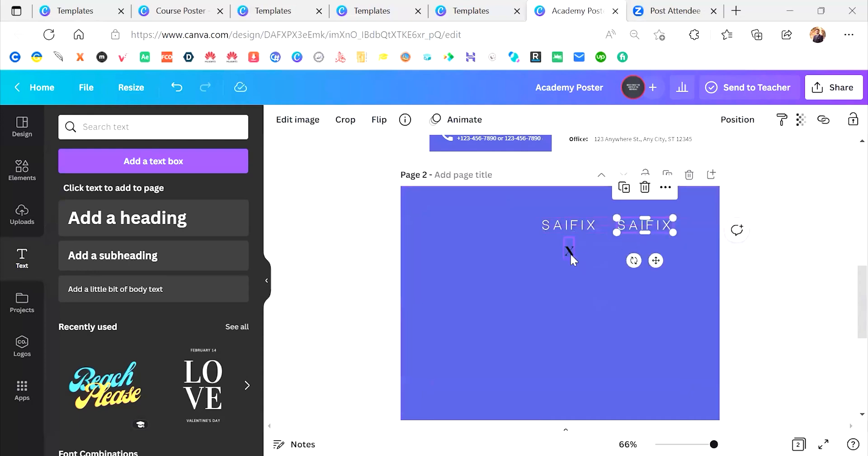
click(568, 251)
key(Delete)
drag(565, 218, 450, 219)
- Place the second SAIFIX wordmark beside the first on the same line, with a small gap between them
click(646, 226)
drag(645, 227, 540, 265)
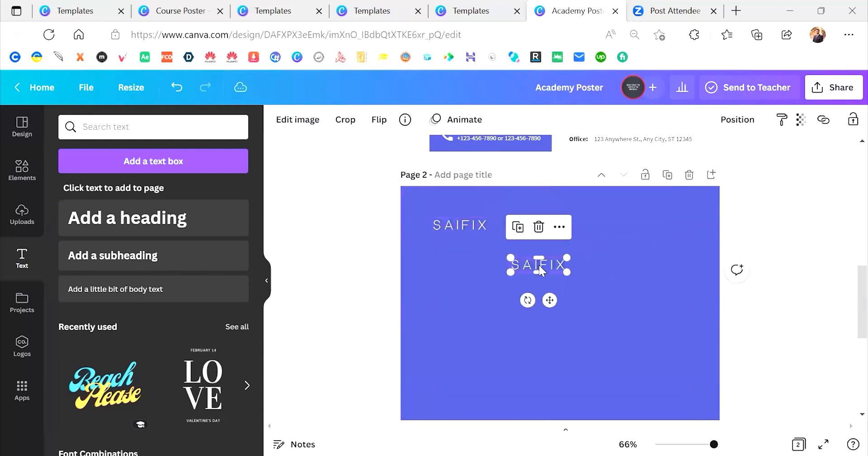
scroll(538, 264, up, 3)
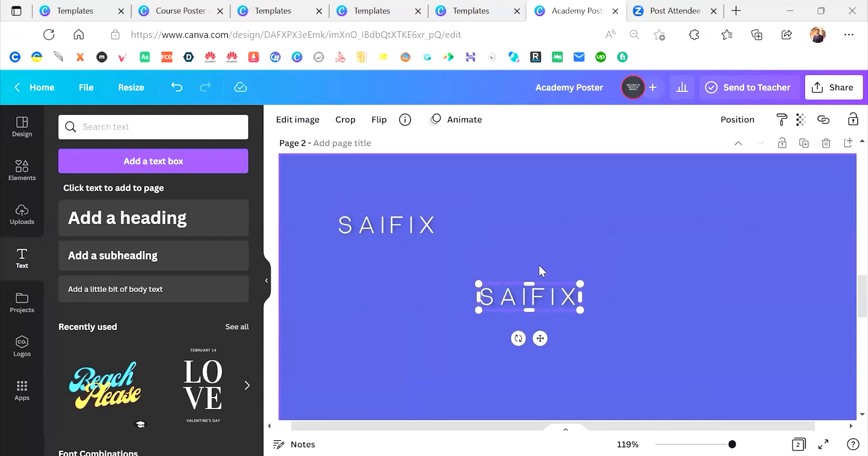
scroll(539, 264, down, 3)
scroll(541, 283, up, 3)
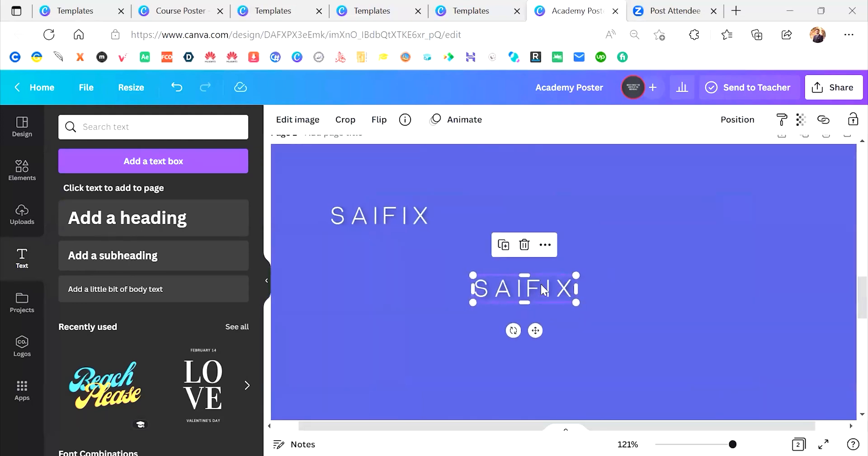
drag(543, 289, 532, 226)
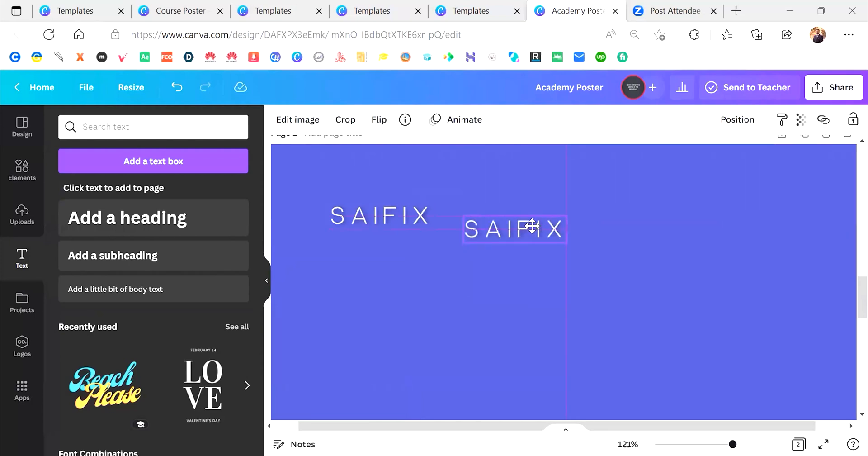
drag(532, 226, 493, 262)
scroll(492, 262, up, 5)
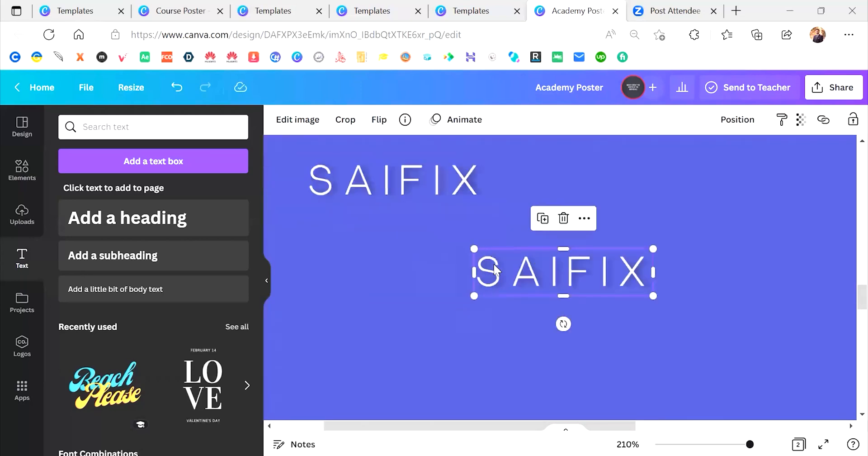
scroll(493, 263, up, 1)
drag(526, 316, 550, 227)
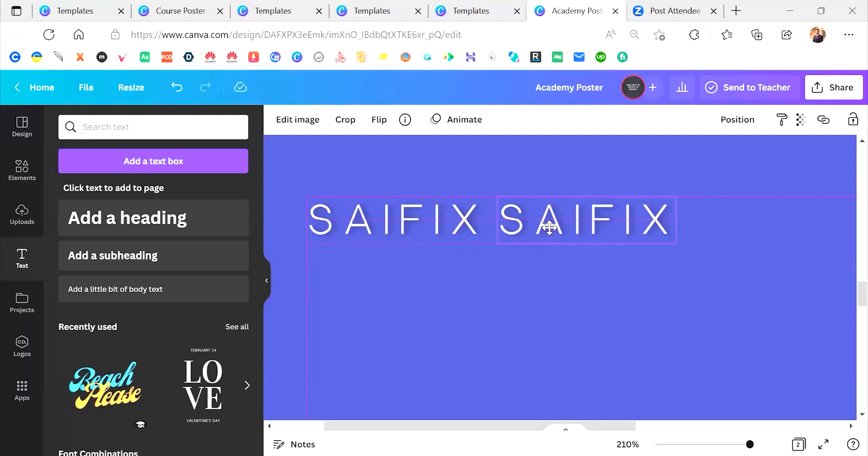
drag(549, 227, 549, 228)
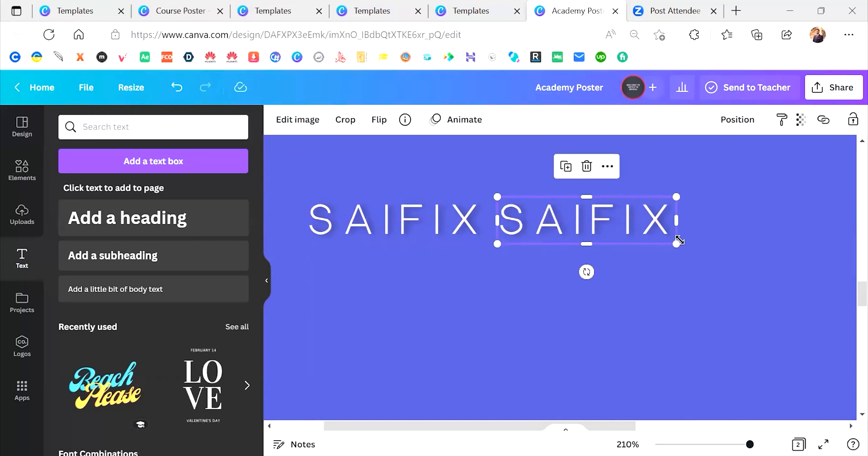
- Enlarge the second SAIFIX wordmark, move it against the first and shift it slightly lower
drag(677, 244, 762, 284)
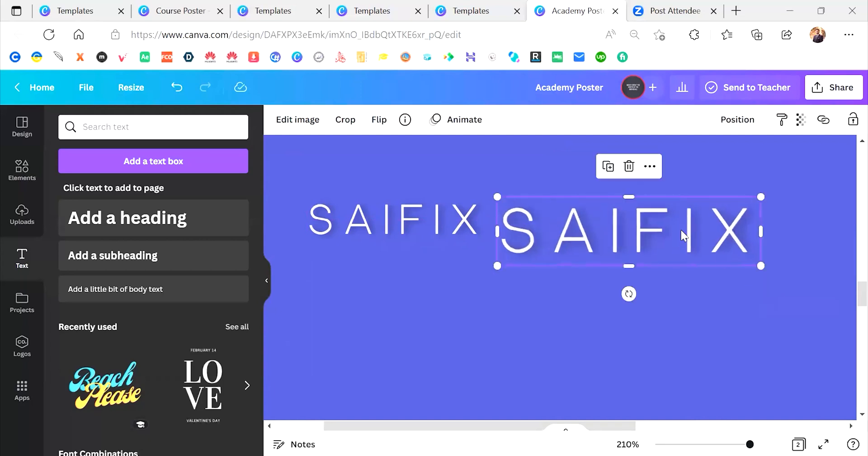
mouse_move(678, 219)
mouse_down()
mouse_move(666, 209)
mouse_move(668, 220)
mouse_up()
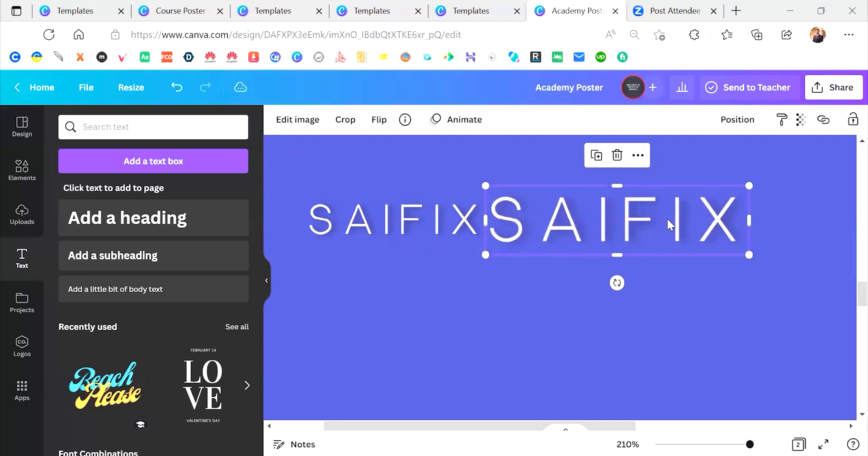
click(640, 292)
key(ctrl+0)
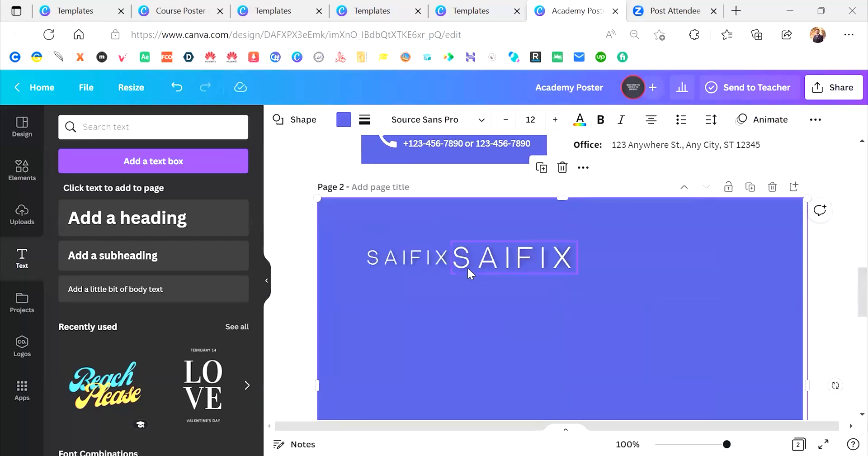
scroll(467, 266, up, 5)
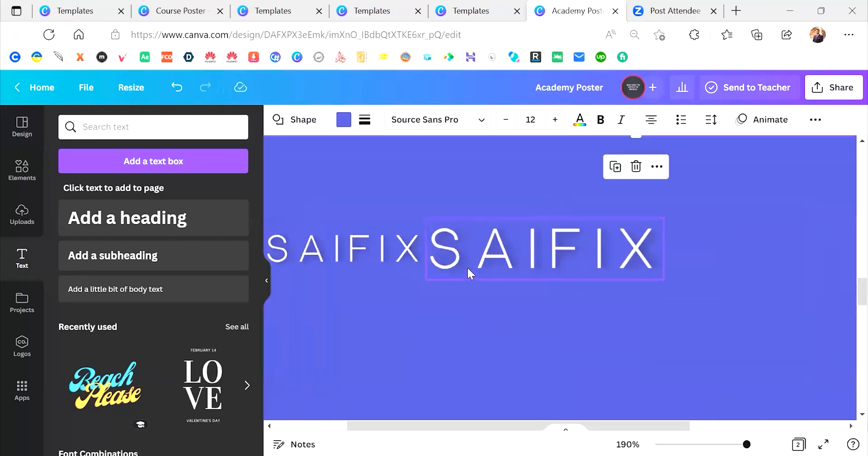
click(616, 257)
mouse_move(615, 257)
mouse_down()
mouse_move(618, 266)
mouse_move(612, 239)
mouse_move(620, 271)
mouse_up()
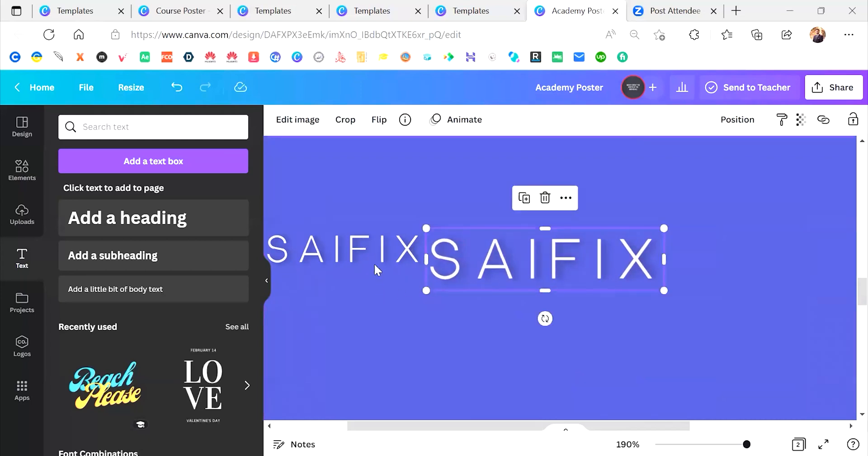
click(406, 253)
click(455, 253)
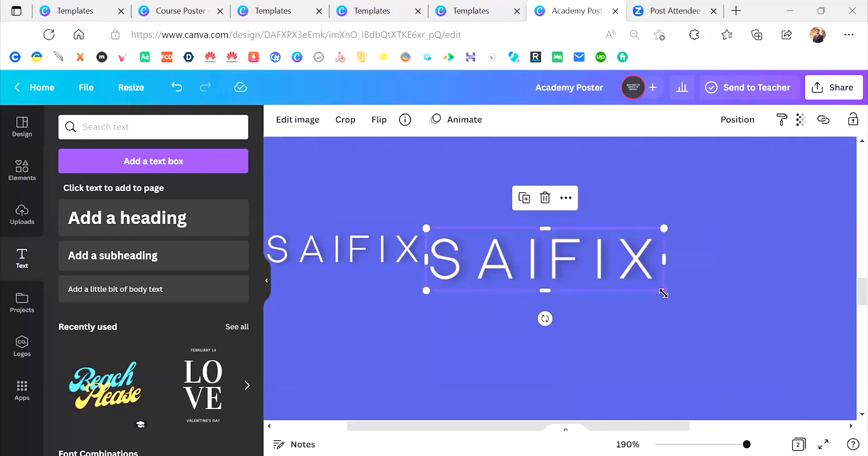
- Scale the second SAIFIX wordmark down to about 37 by 9.7 to match the first wordmark's size
drag(663, 293, 589, 270)
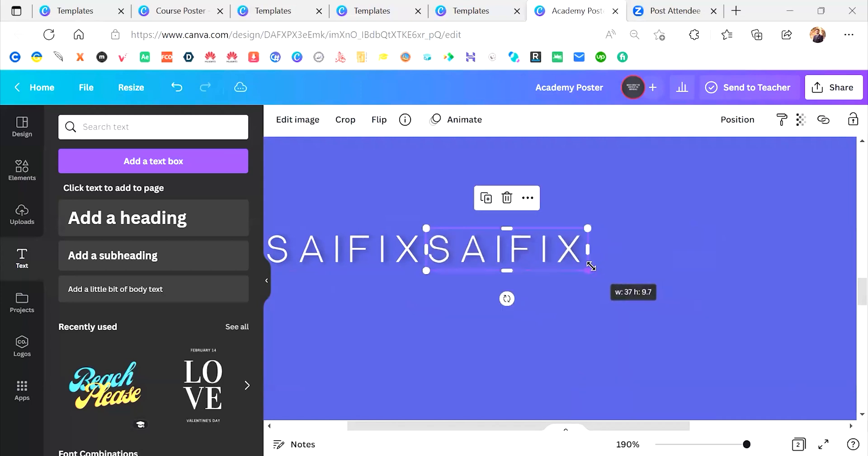
click(566, 327)
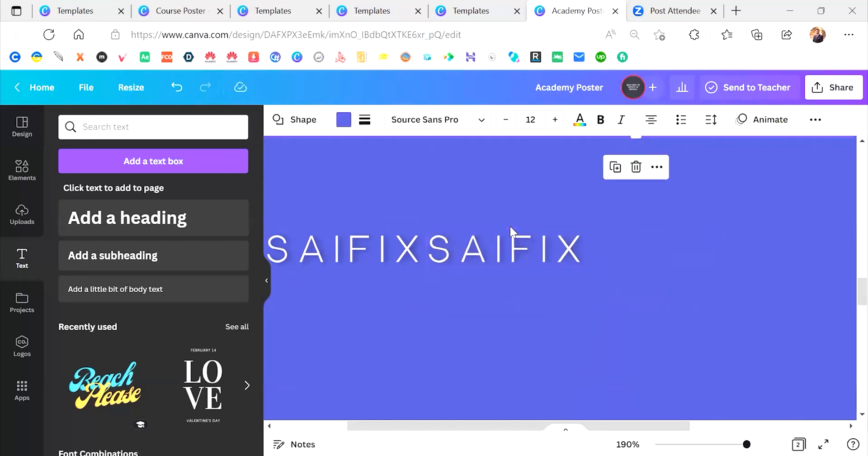
click(519, 252)
drag(598, 275, 591, 272)
click(652, 319)
scroll(652, 319, left, 2)
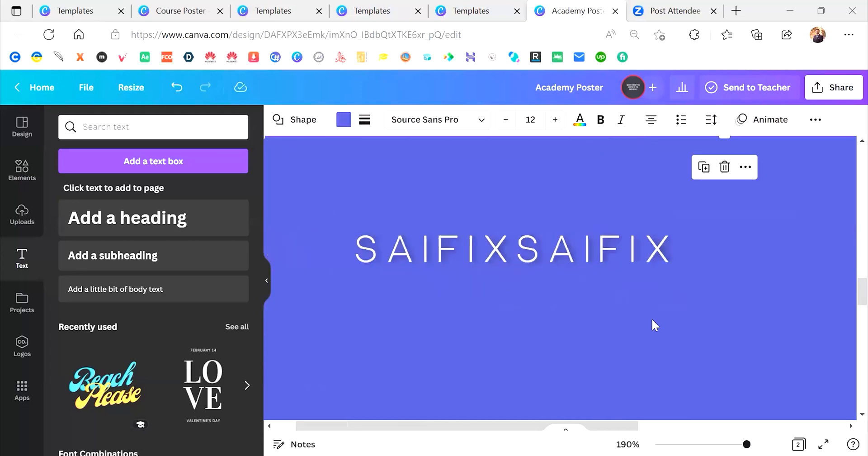
scroll(651, 319, right, 2)
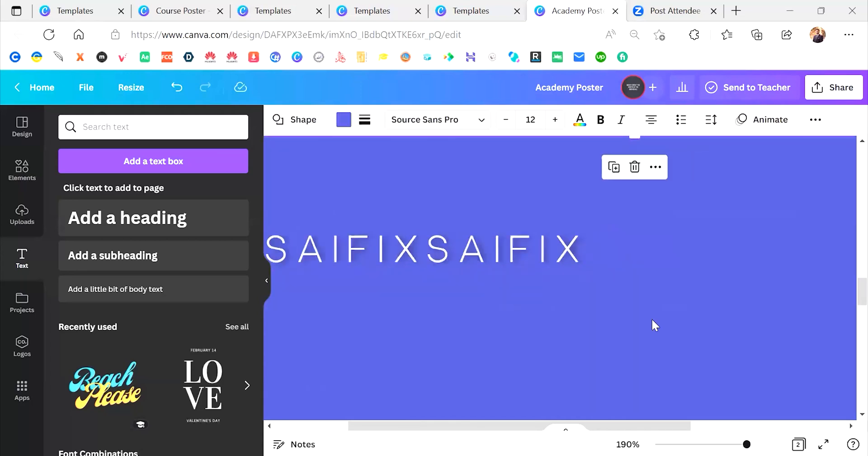
scroll(652, 318, down, 3)
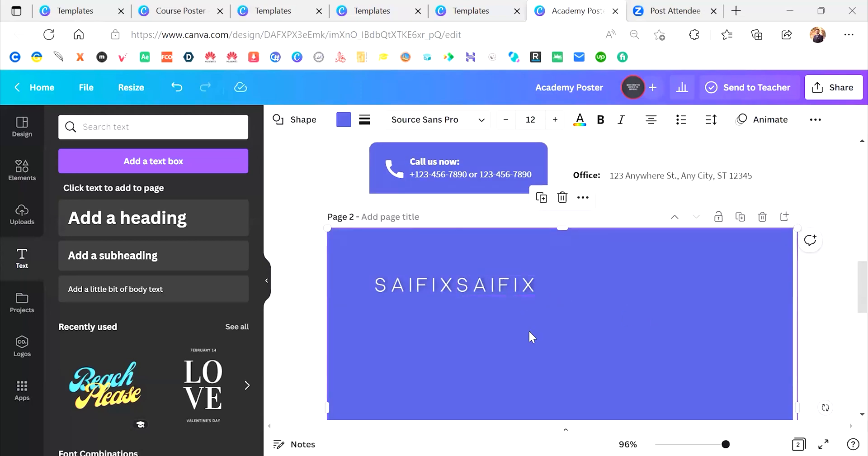
- Delete the second SAIFIX wordmark, leaving a single wordmark on page 2
click(498, 284)
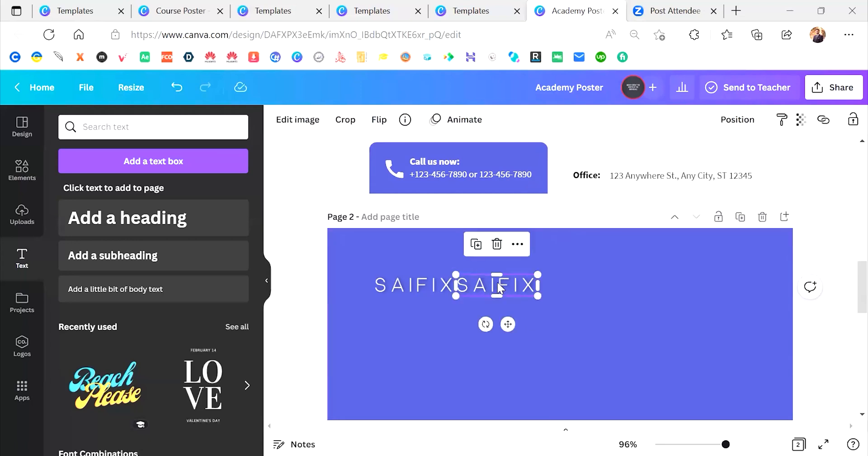
key(Delete)
scroll(497, 281, down, 5)
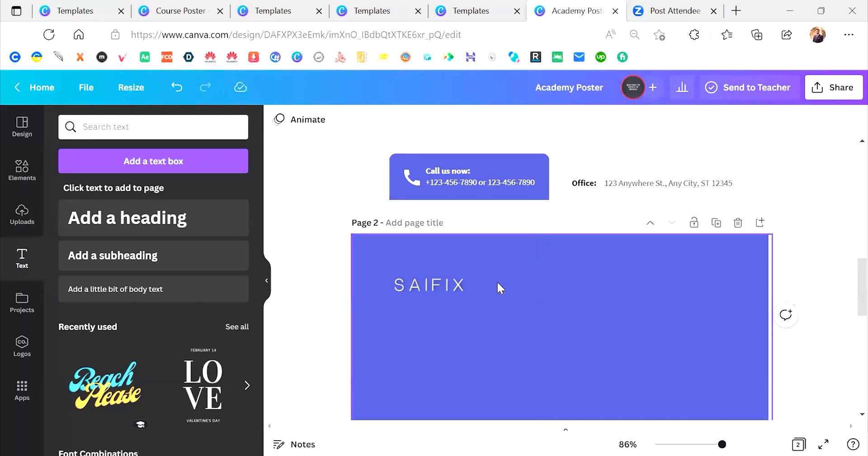
scroll(528, 300, up, 1)
- Review the finished poster on page 1 and compare its layout with the blue design on page 2
scroll(560, 307, up, 10)
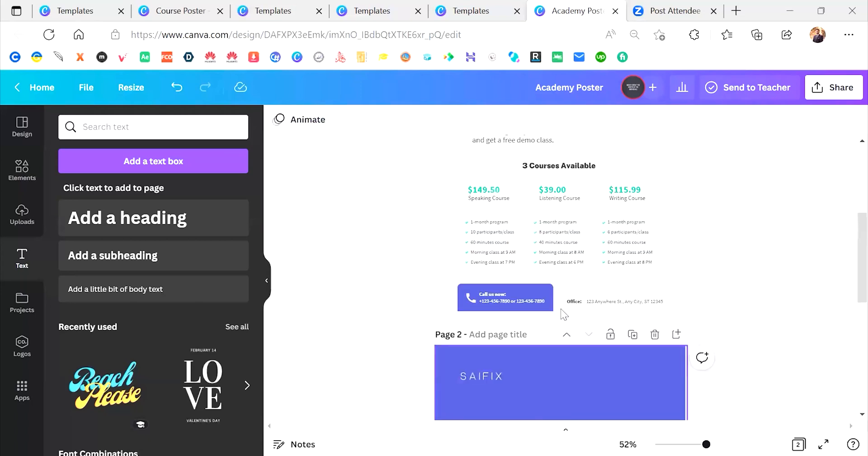
scroll(562, 312, up, 1)
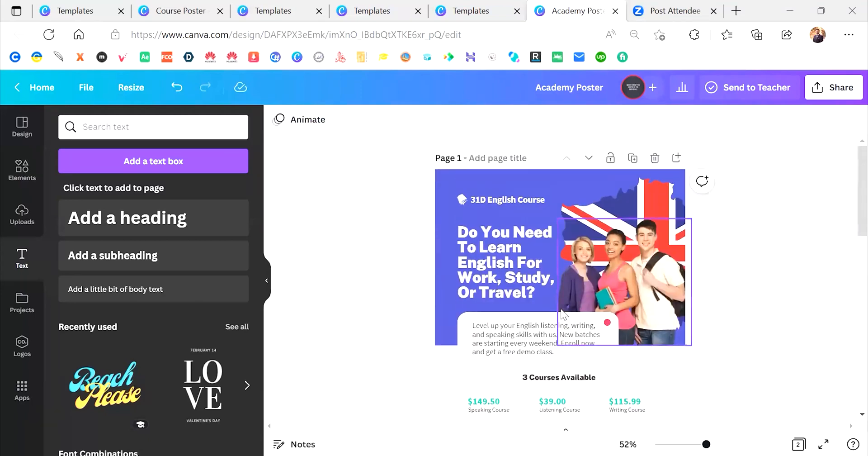
scroll(583, 348, down, 9)
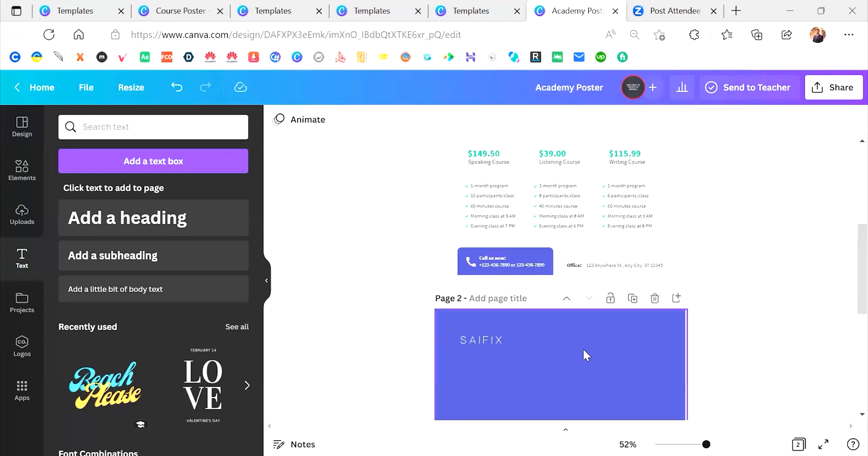
scroll(583, 350, down, 3)
scroll(583, 349, up, 3)
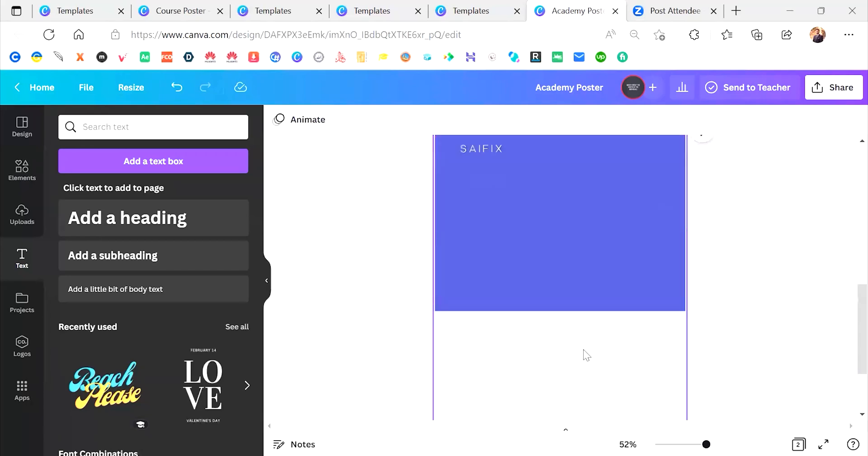
scroll(583, 349, up, 5)
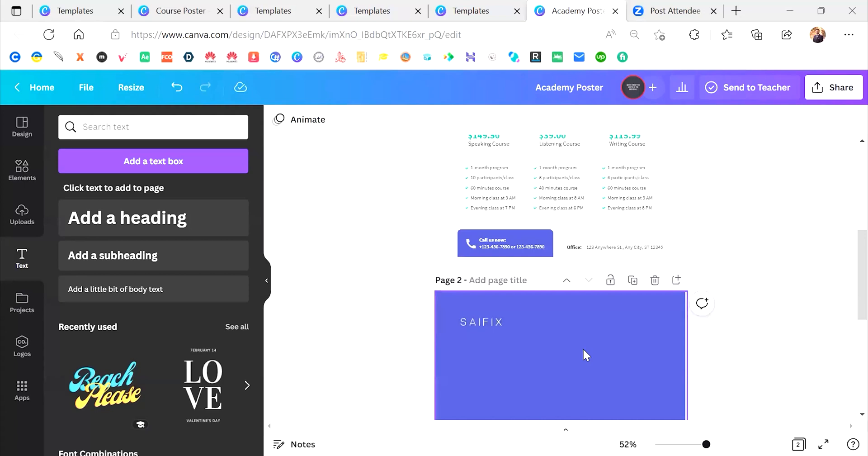
scroll(583, 349, up, 5)
scroll(583, 349, down, 10)
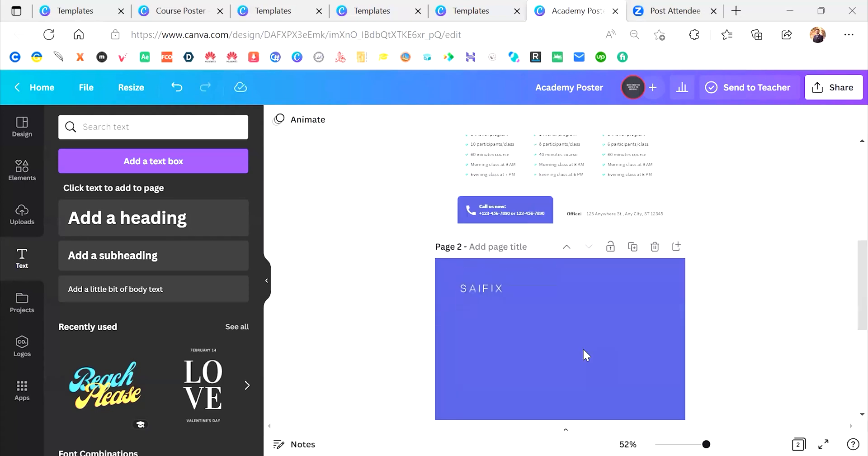
ctrl+scroll(582, 348, up, 1)
ctrl+scroll(582, 348, down, 3)
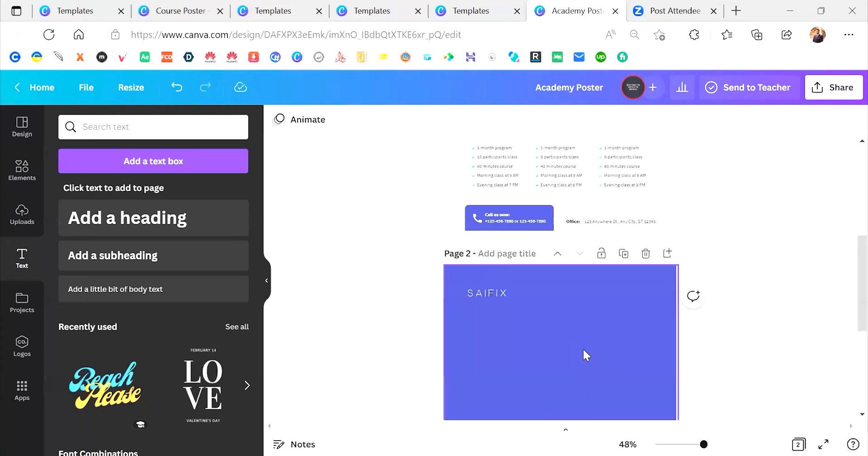
scroll(583, 349, up, 3)
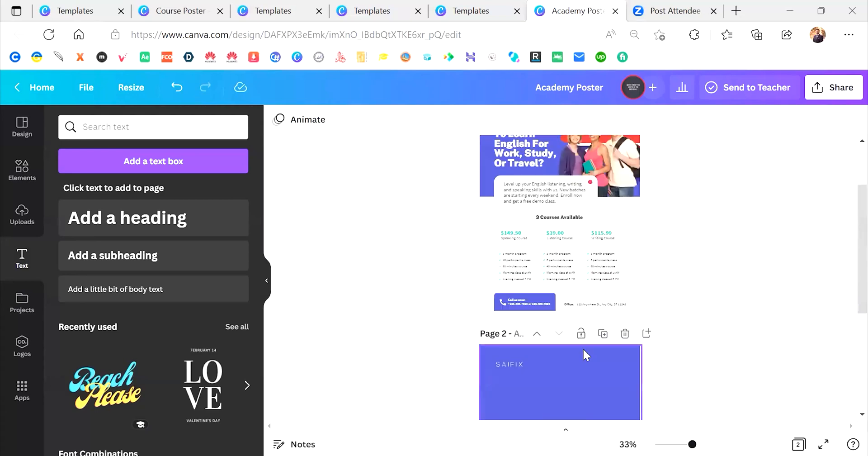
ctrl+scroll(582, 348, up, 2)
scroll(583, 348, up, 4)
scroll(583, 349, up, 1)
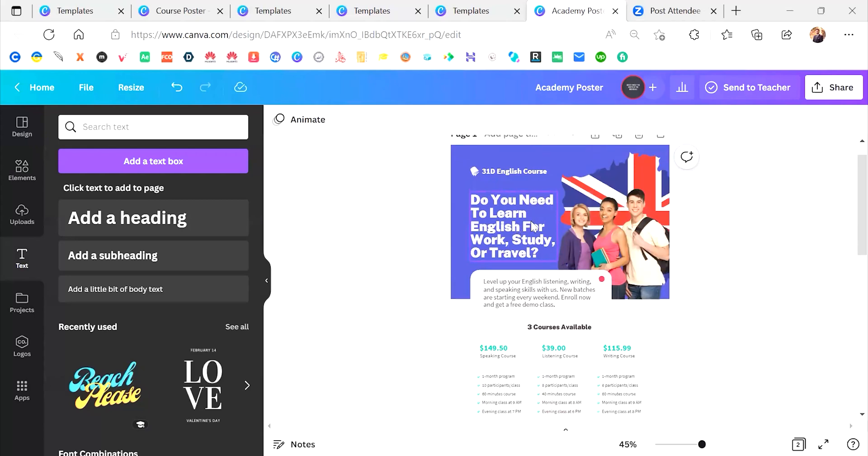
scroll(533, 226, down, 3)
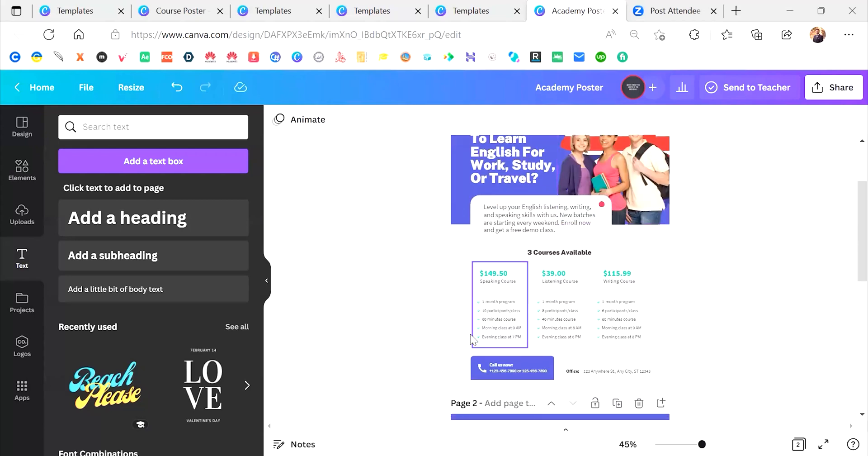
scroll(471, 334, down, 8)
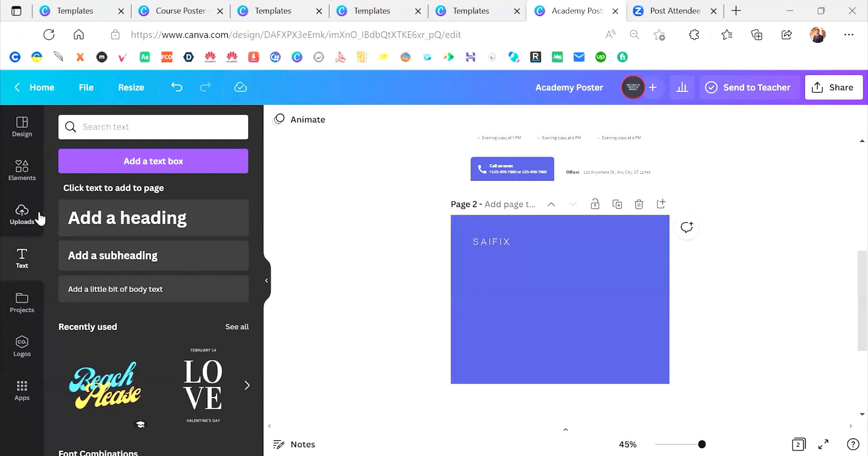
- Search the photo elements for "students"
click(34, 174)
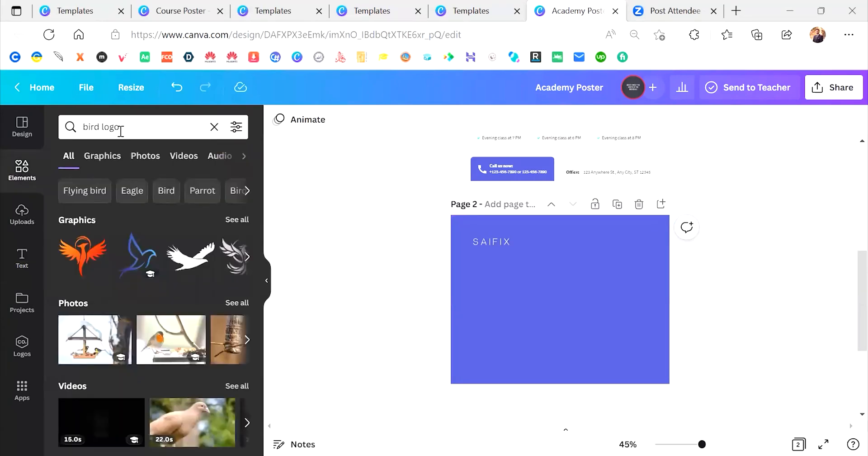
click(145, 164)
triple_click(131, 131)
text(students)
key(Return)
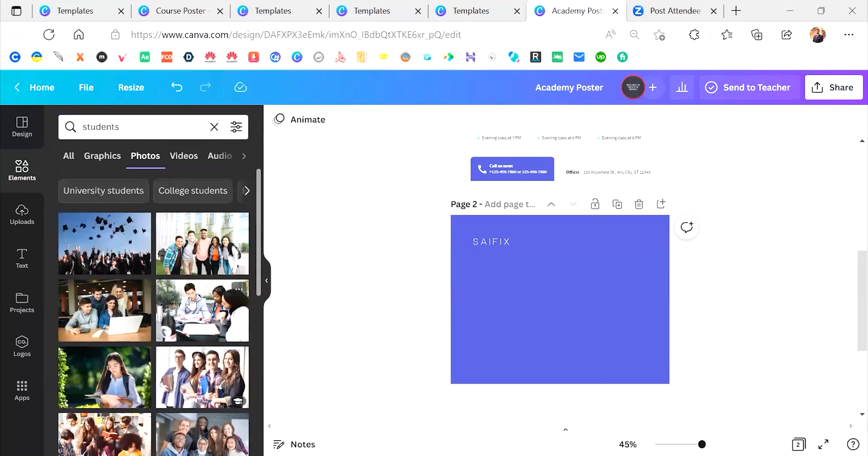
- Place the cutout photo of four students holding books on the blue area of page 2
scroll(190, 366, down, 3)
scroll(190, 367, down, 5)
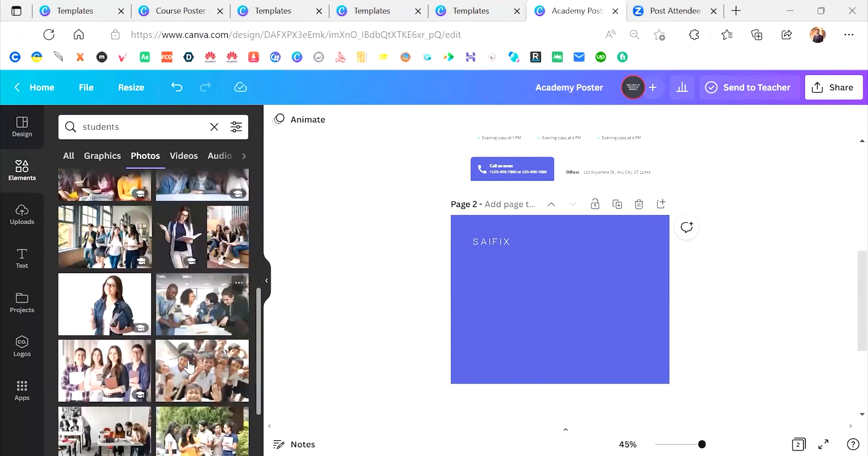
scroll(190, 367, down, 8)
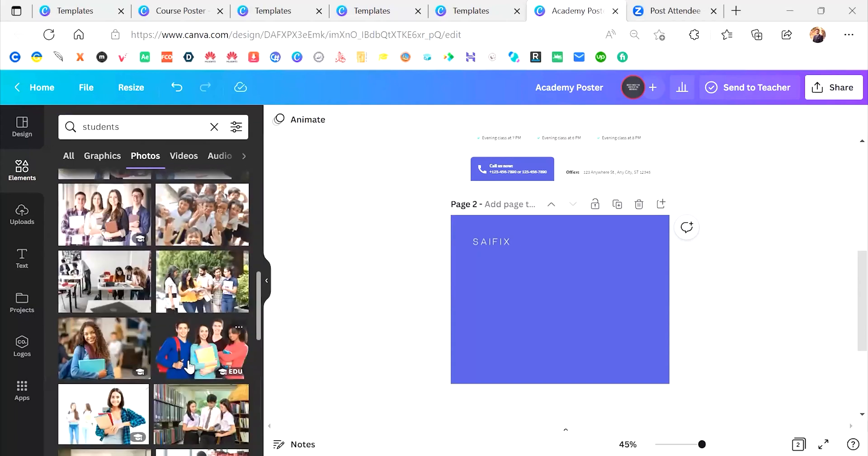
drag(195, 223, 266, 215)
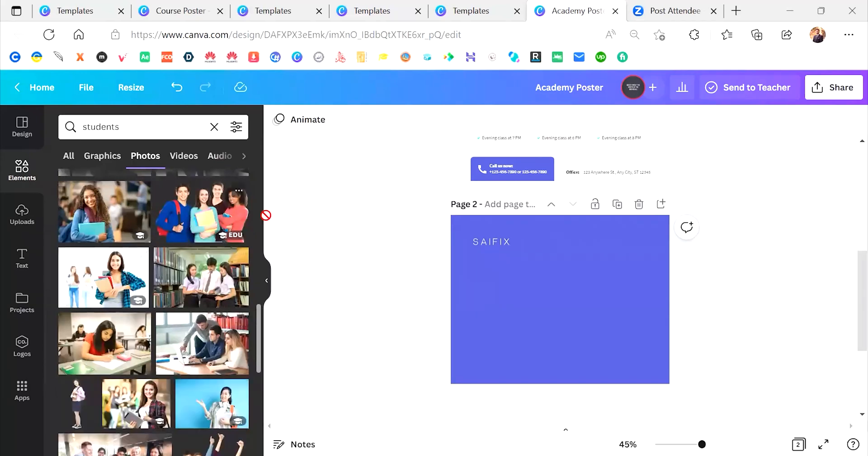
drag(519, 295, 484, 262)
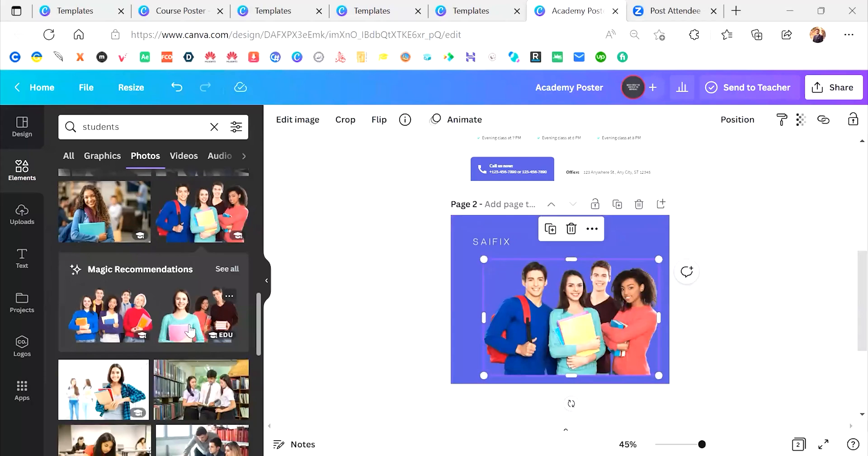
- Examine the student photos around the chosen group picture, checking its EDU badge and the recommended similar images
scroll(179, 385, down, 2)
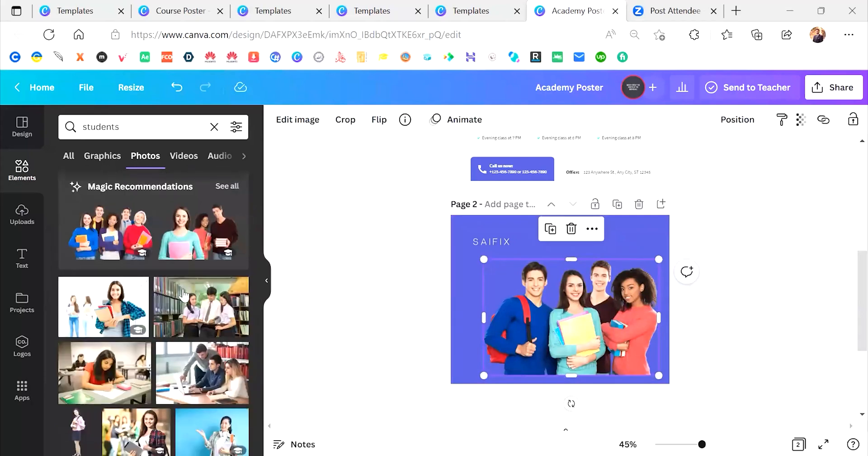
scroll(180, 284, up, 3)
scroll(180, 284, up, 2)
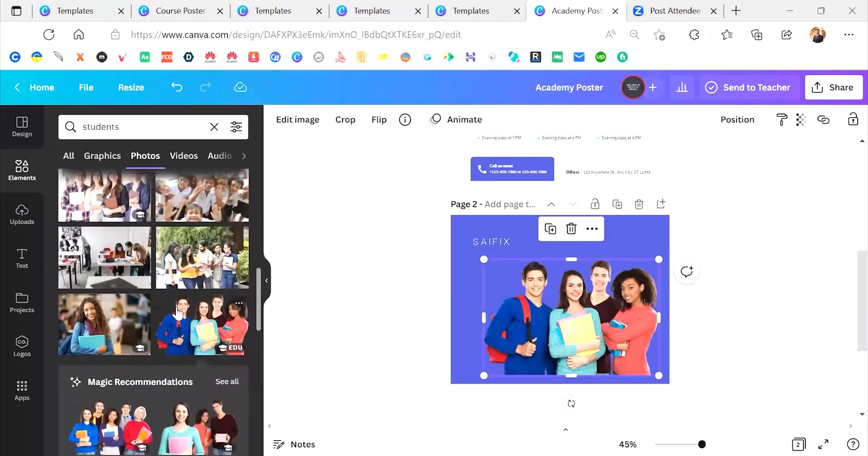
scroll(176, 308, up, 5)
scroll(177, 312, down, 5)
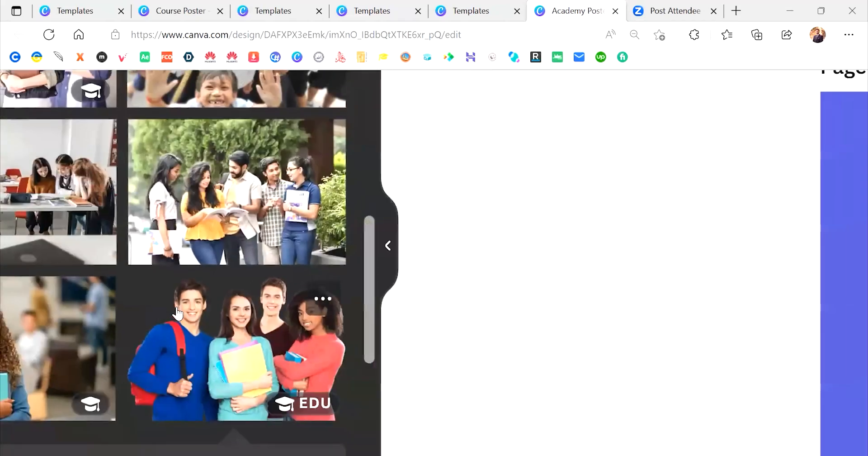
scroll(178, 313, down, 1)
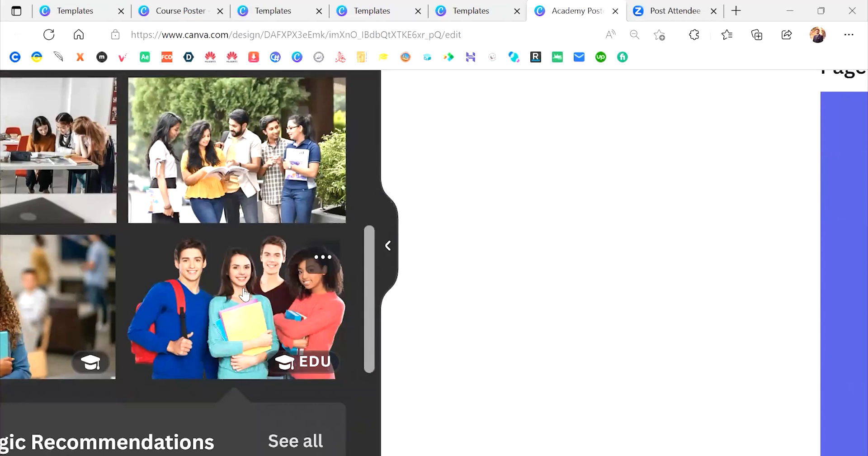
click(217, 274)
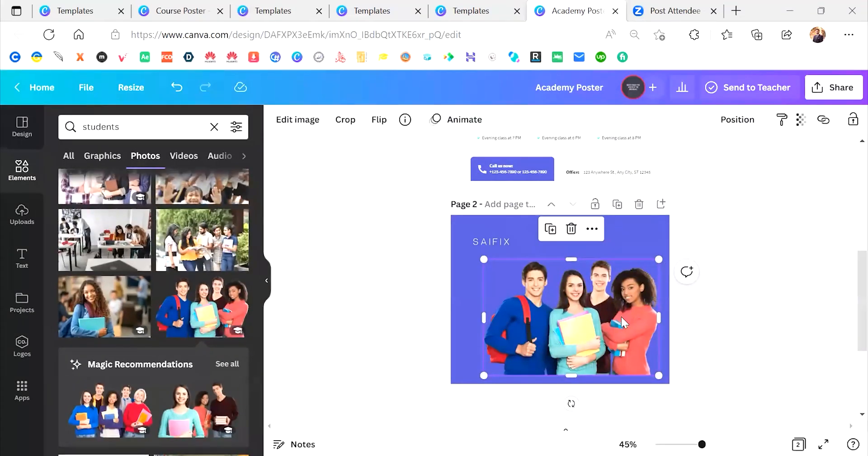
- Delete the four-student photo from page 2 and place the recommended cutout of three students there instead
drag(621, 306, 626, 333)
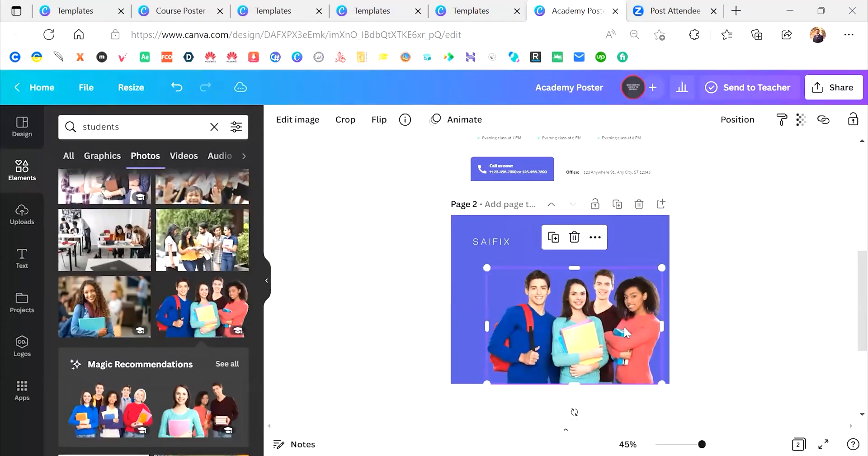
key(Delete)
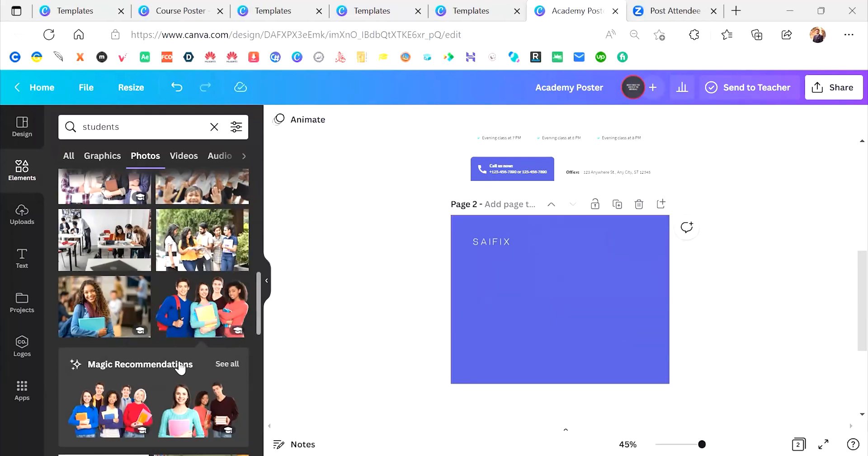
scroll(180, 366, down, 2)
drag(187, 348, 524, 315)
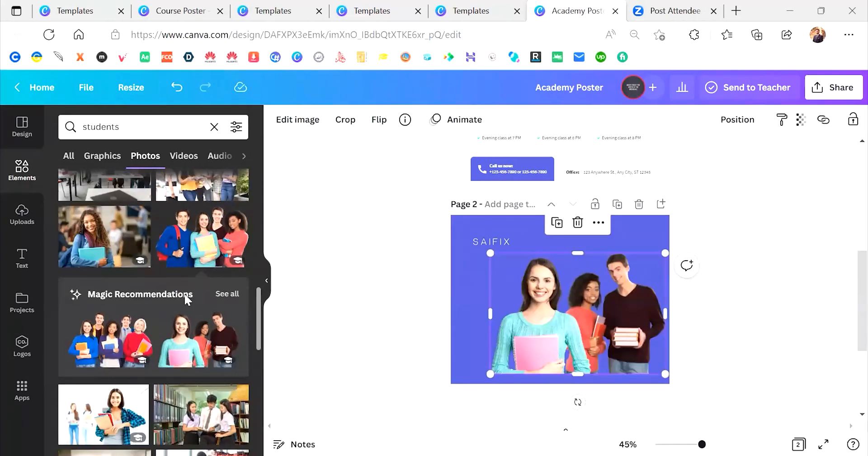
- Look through the full set of Magic Recommendations for similar student cutouts and return to the search results
scroll(184, 294, up, 3)
scroll(184, 293, left, 2)
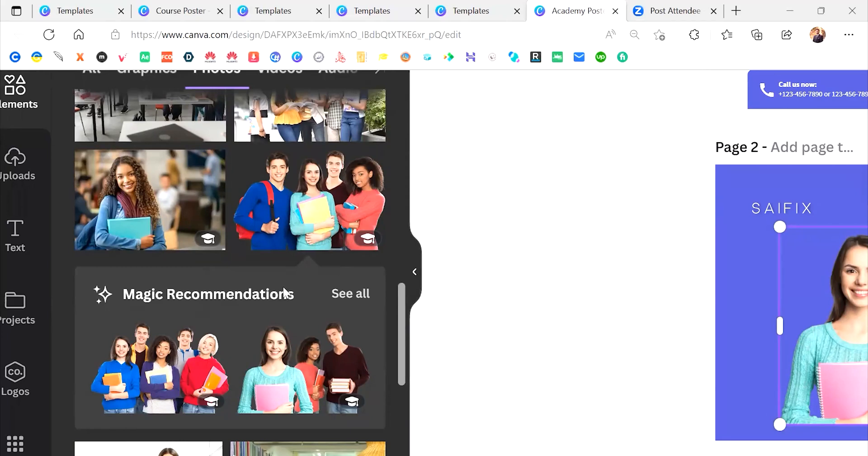
click(352, 293)
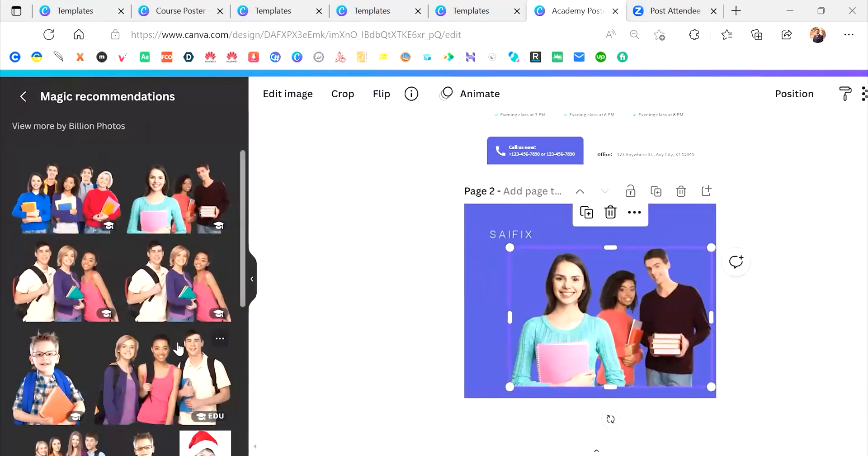
scroll(178, 348, down, 6)
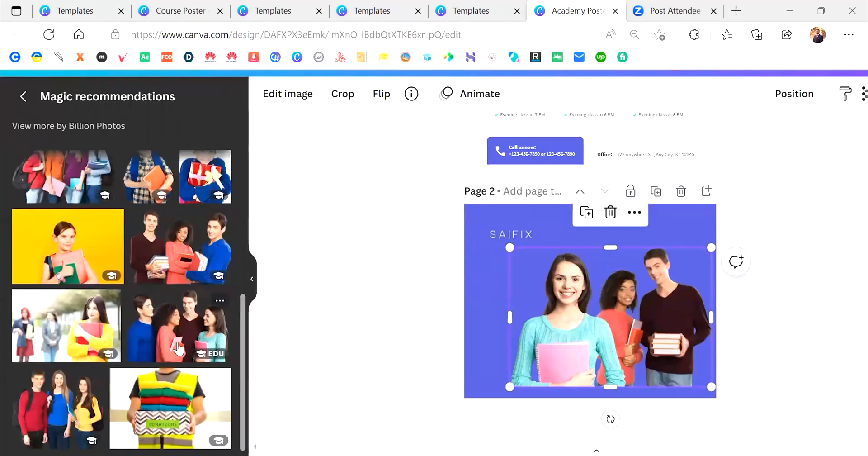
scroll(178, 348, down, 2)
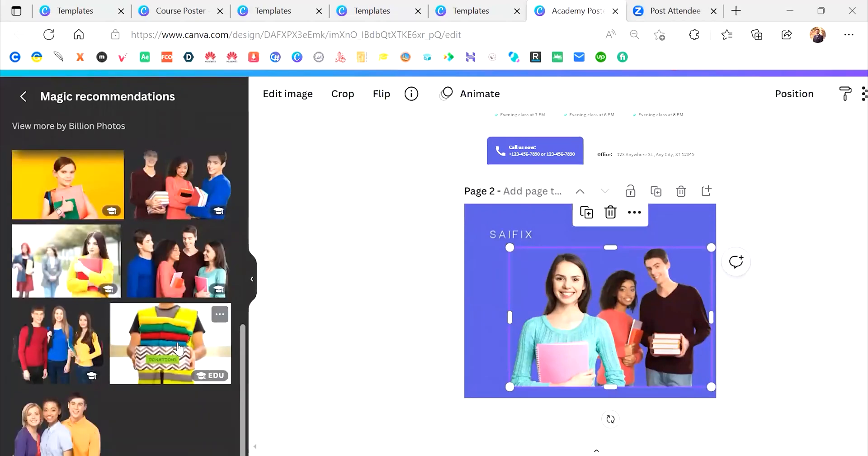
scroll(178, 348, up, 7)
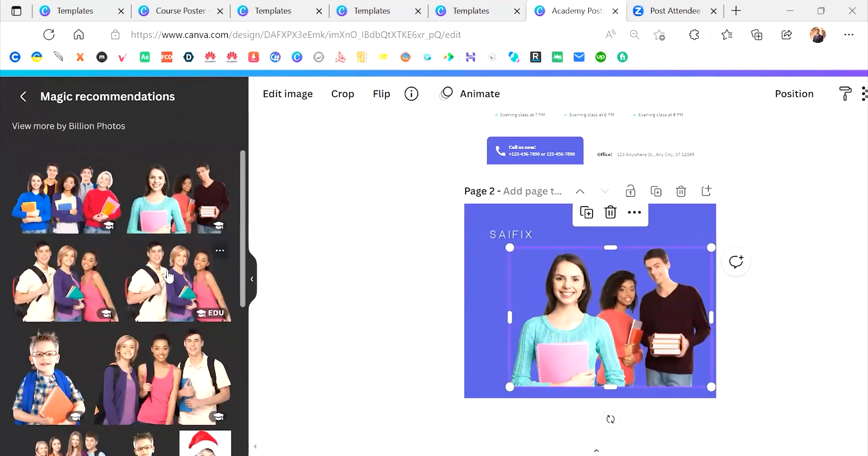
click(24, 105)
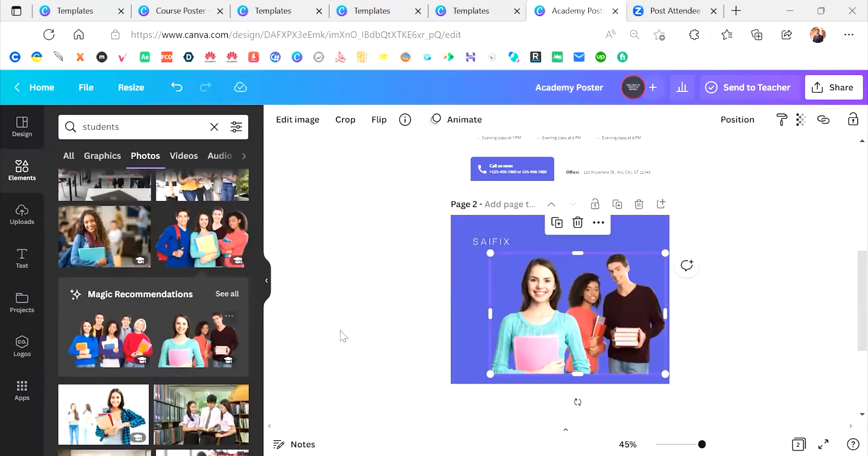
- Replace the three-student cutout with the photo of a woman in glasses holding books, reduced and set in page 2's lower right corner
scroll(195, 369, down, 2)
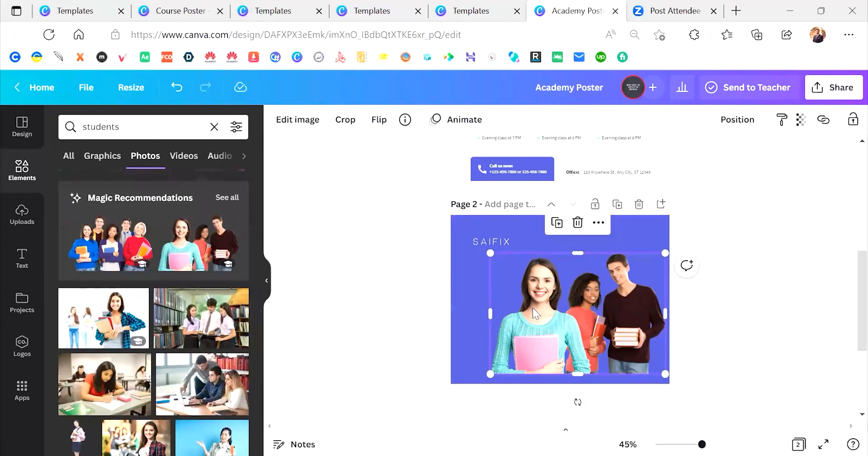
key(Delete)
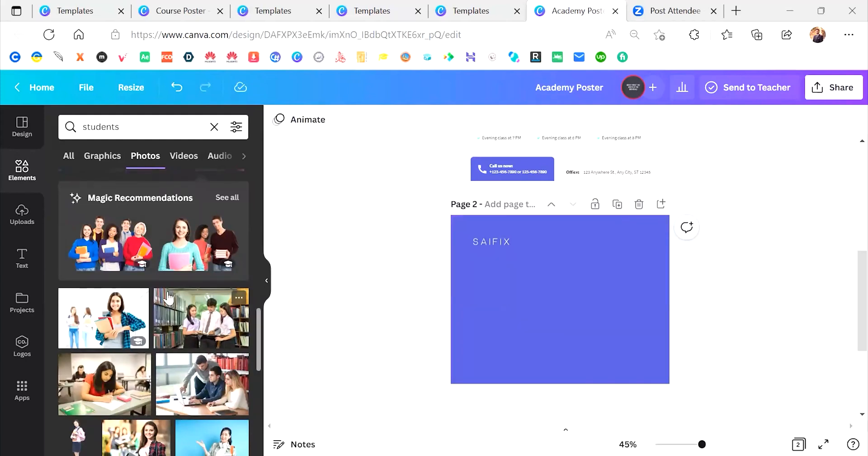
scroll(181, 317, up, 5)
scroll(168, 299, up, 2)
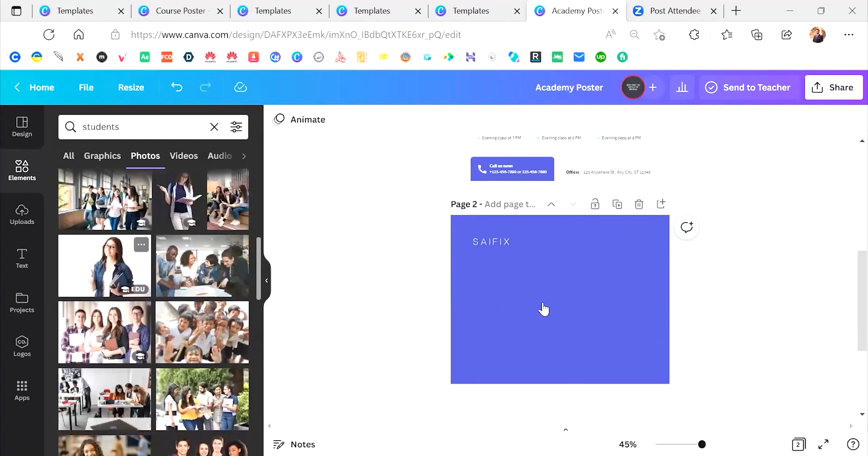
drag(482, 261, 555, 293)
drag(598, 334, 613, 344)
- Enlarge the woman's photo on page 2, using page 1's student picture as reference, and shift it slightly past the page's right edge
scroll(768, 271, up, 5)
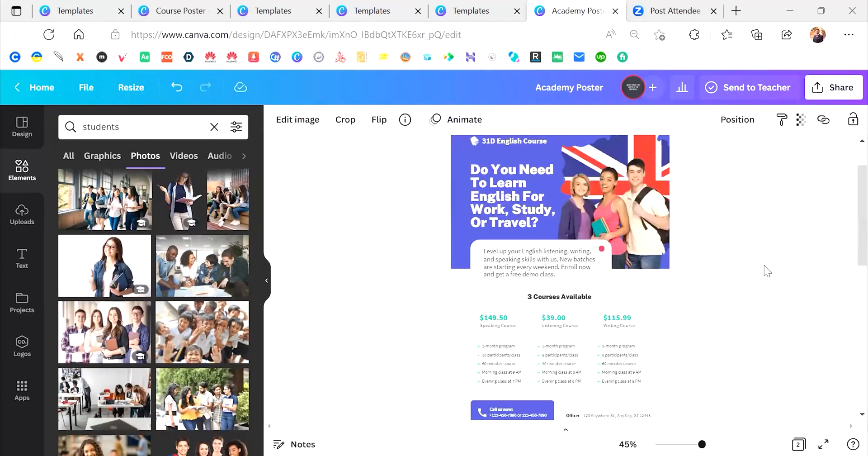
scroll(767, 271, up, 1)
click(645, 246)
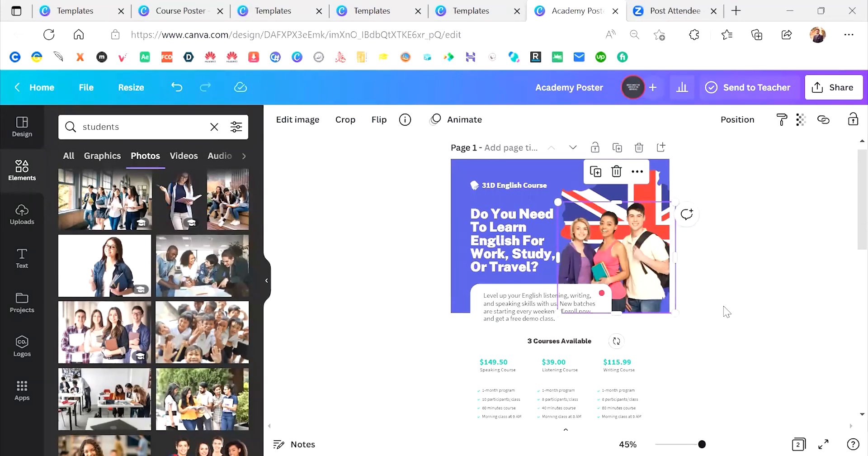
scroll(724, 305, down, 6)
click(554, 285)
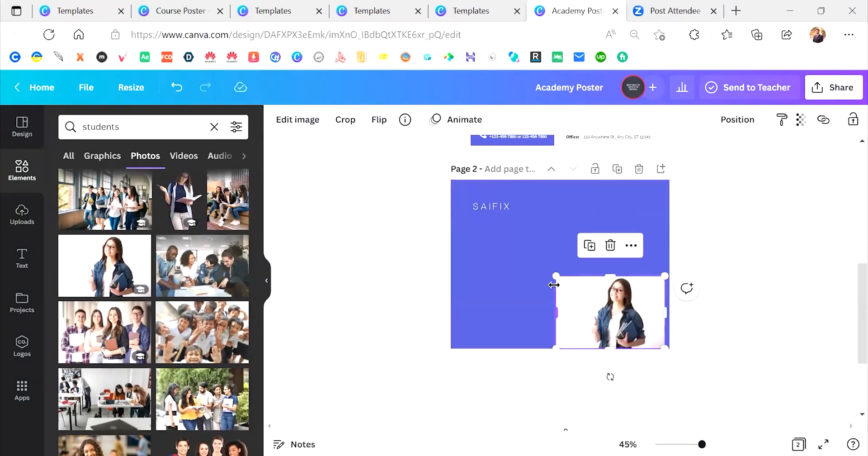
drag(552, 278, 503, 264)
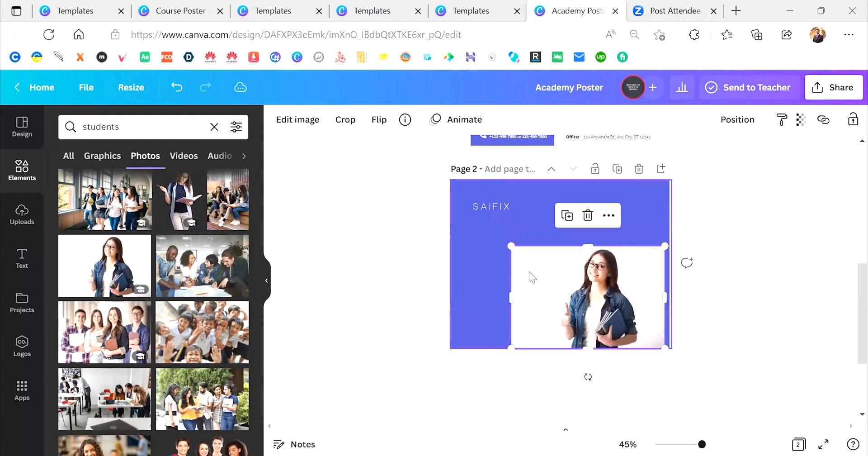
drag(575, 284, 581, 285)
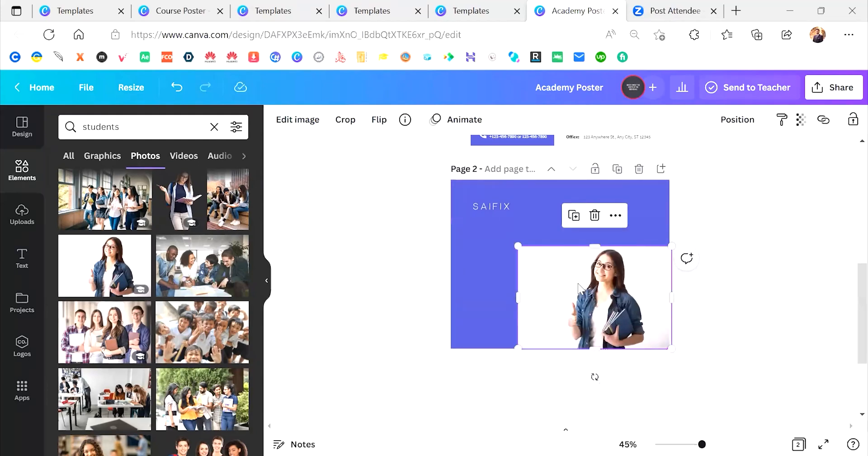
click(724, 309)
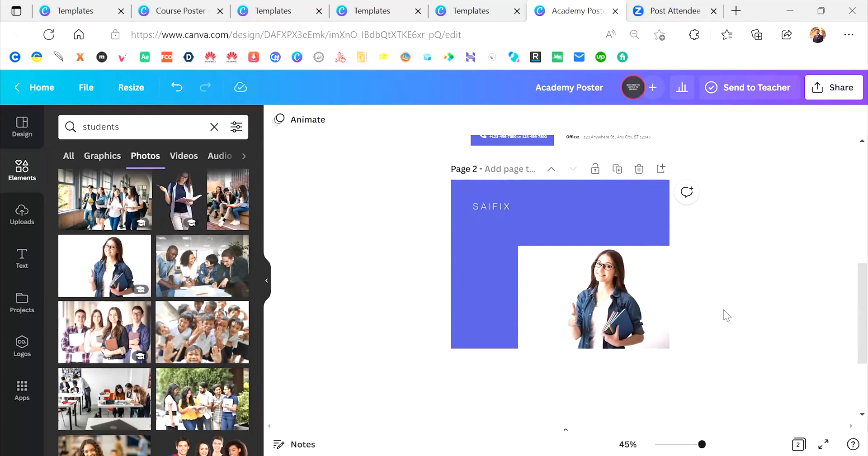
- Remove the British flag image behind the students on page 1
click(636, 294)
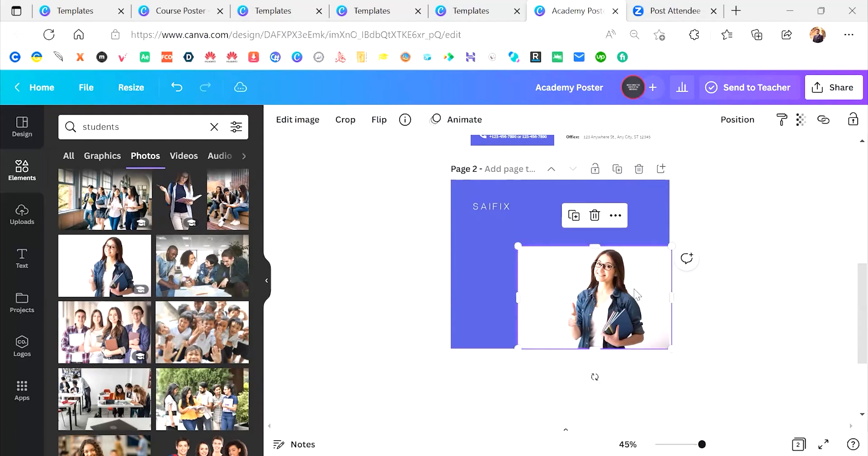
scroll(633, 288, up, 8)
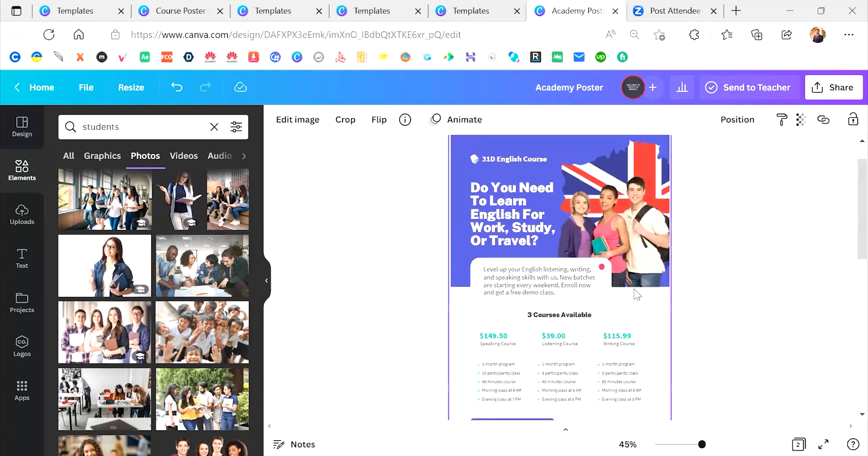
drag(642, 151, 663, 137)
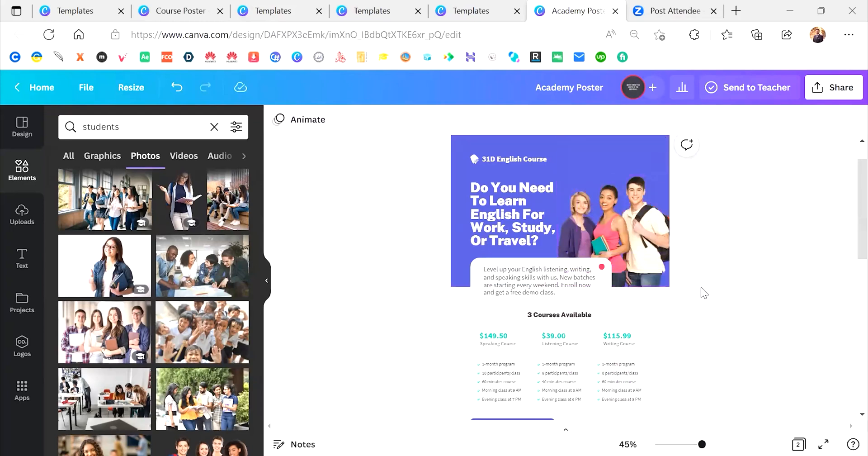
- Apply Background Remover to the photo of the woman on page 2
scroll(701, 286, down, 8)
click(620, 259)
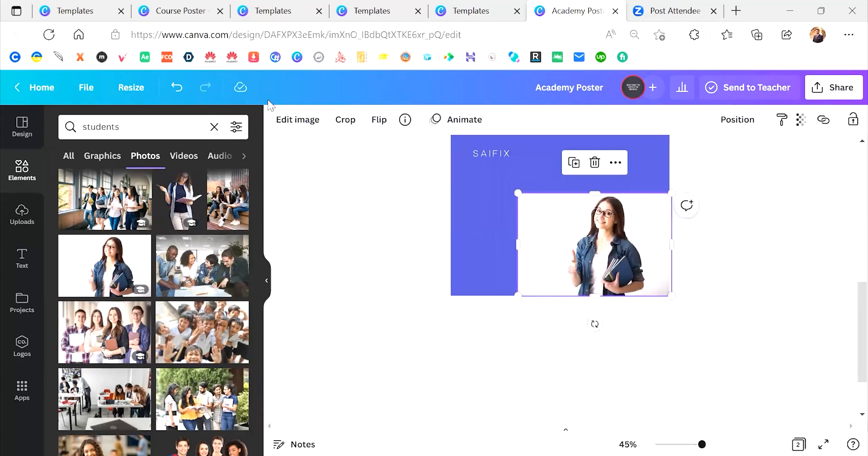
click(295, 128)
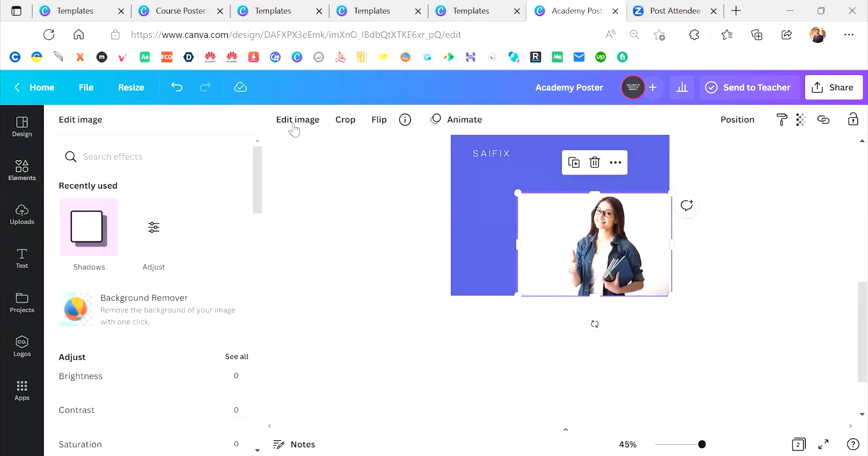
click(157, 311)
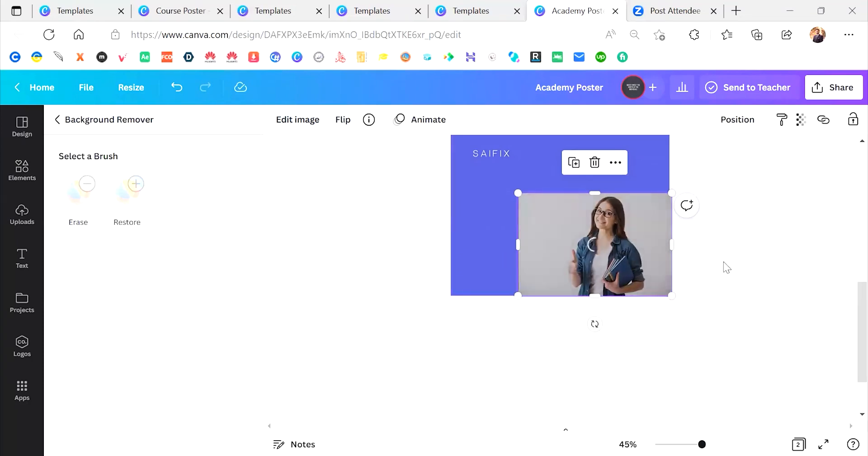
- Enlarge the woman's cutout on page 2 so it extends past the page's right edge, and apply the background removal
scroll(723, 259, up, 3)
scroll(723, 259, down, 1)
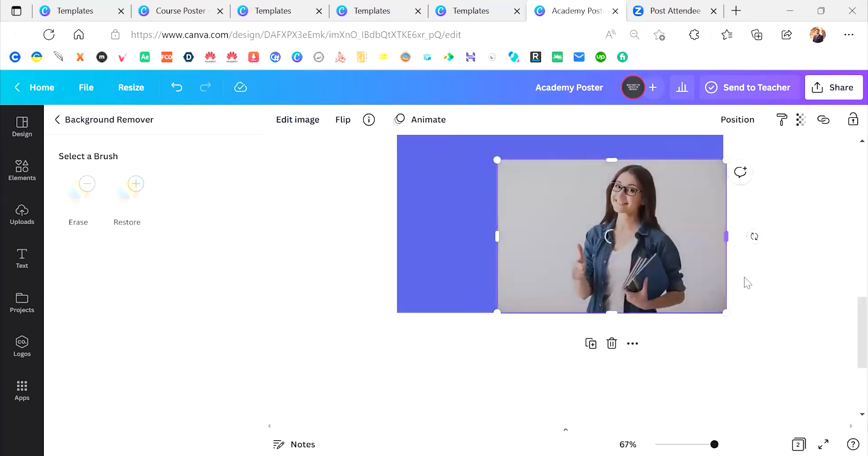
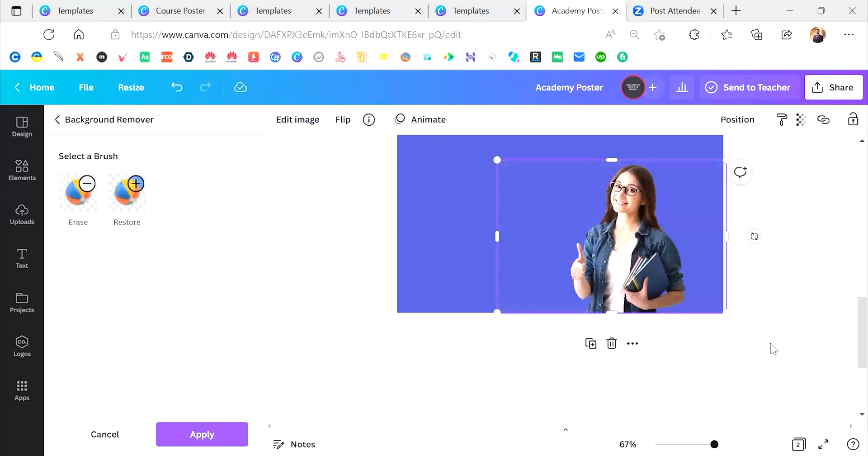
scroll(770, 343, down, 3)
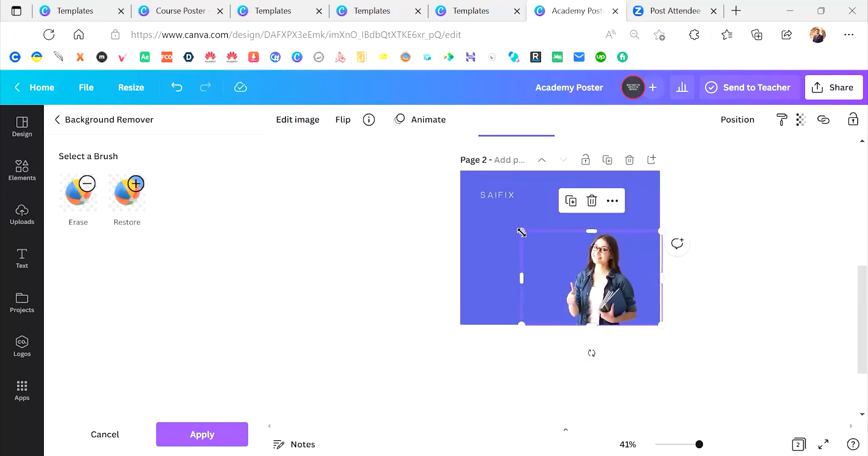
drag(514, 230, 480, 176)
drag(597, 221, 601, 247)
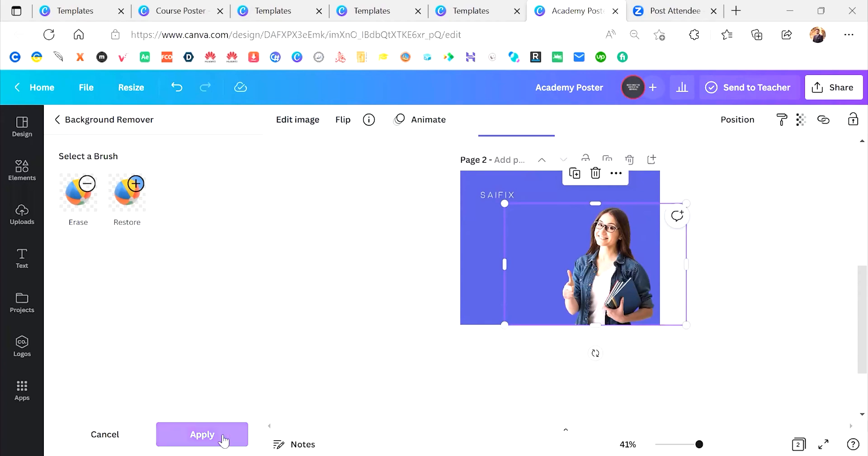
click(225, 437)
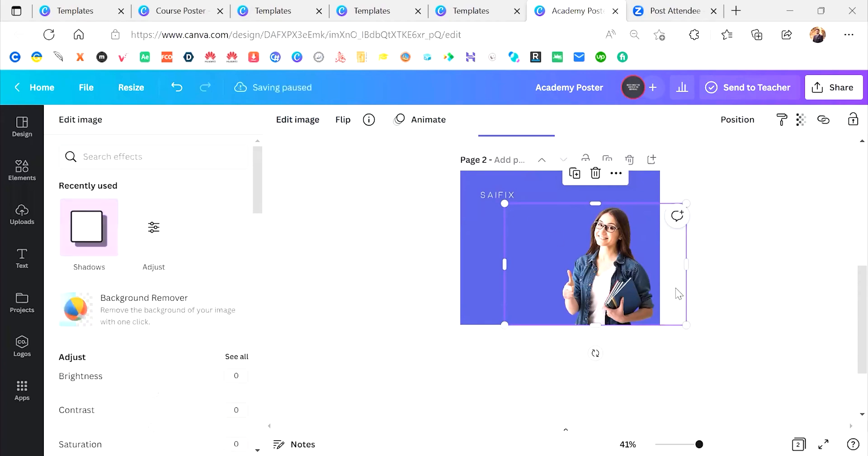
click(755, 326)
scroll(606, 255, down, 3)
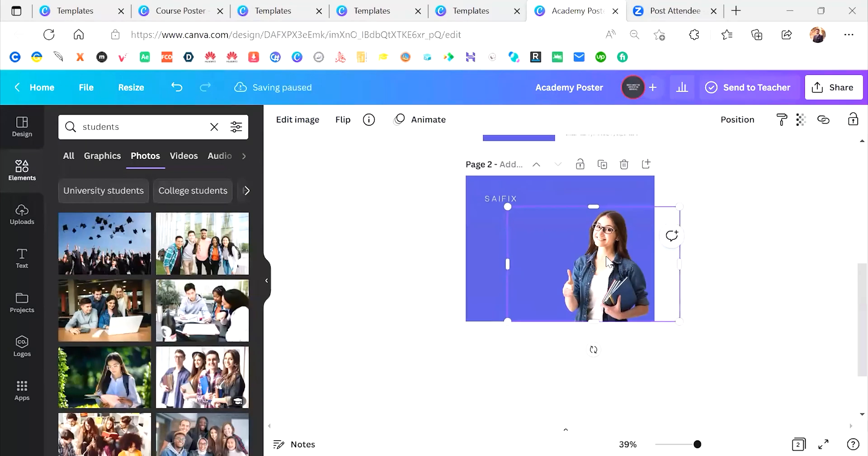
scroll(724, 301, up, 3)
click(739, 314)
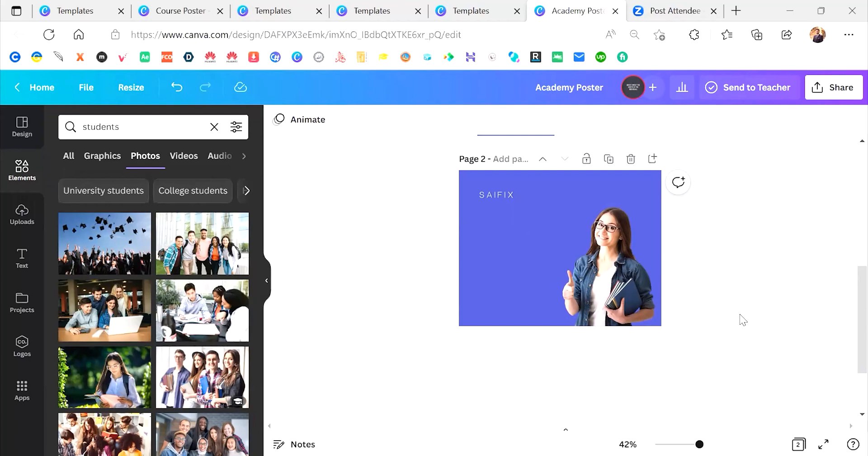
- Reduce the woman's cutout slightly from its upper left corner, keeping it at the bottom of page 2
ctrl+scroll(739, 314, down, 2)
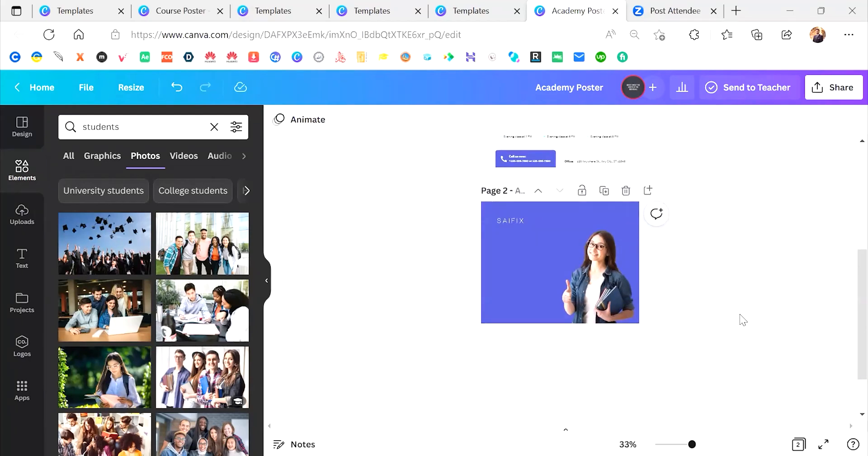
ctrl+scroll(740, 313, up, 3)
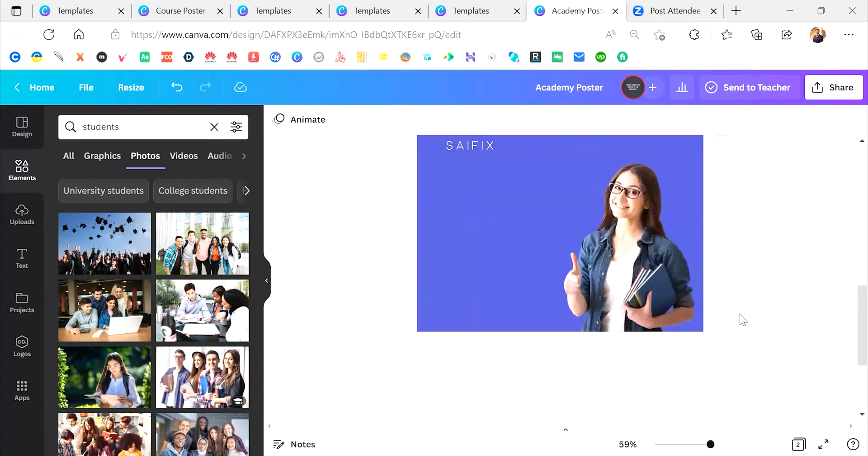
click(601, 211)
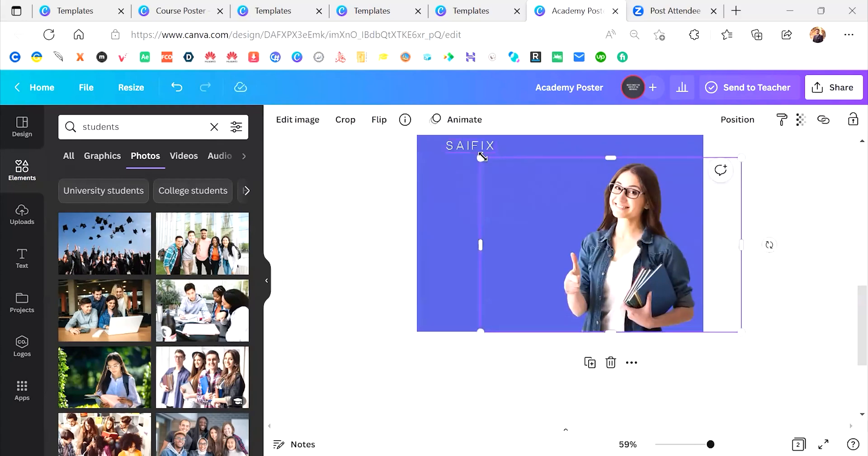
drag(479, 158, 511, 178)
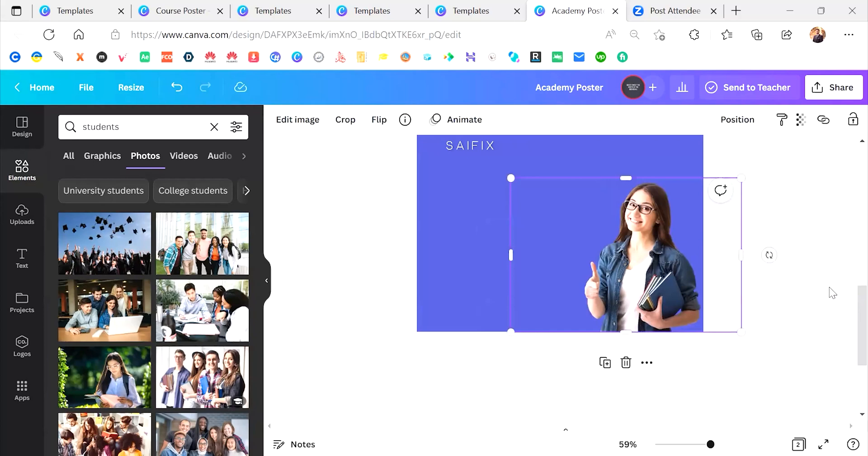
click(795, 301)
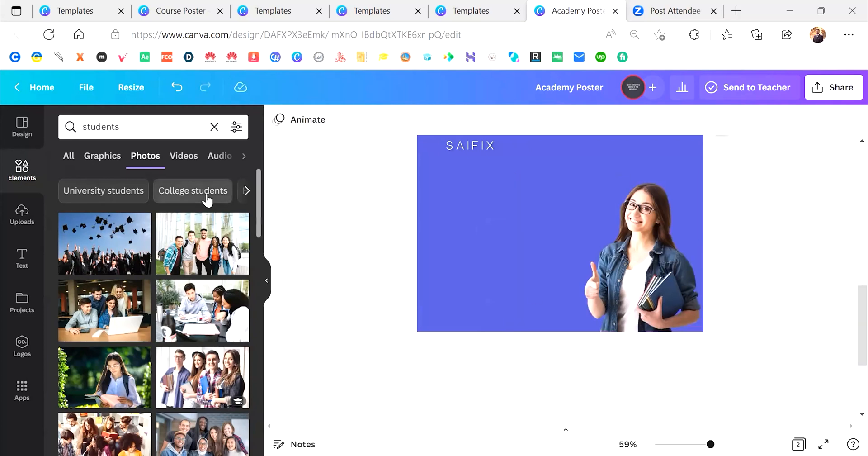
- View the students search results as graphics and across all categories
click(97, 158)
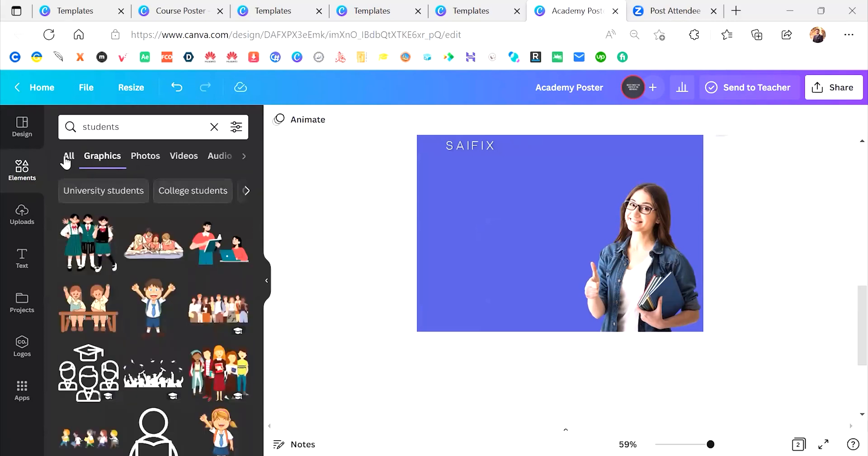
click(77, 158)
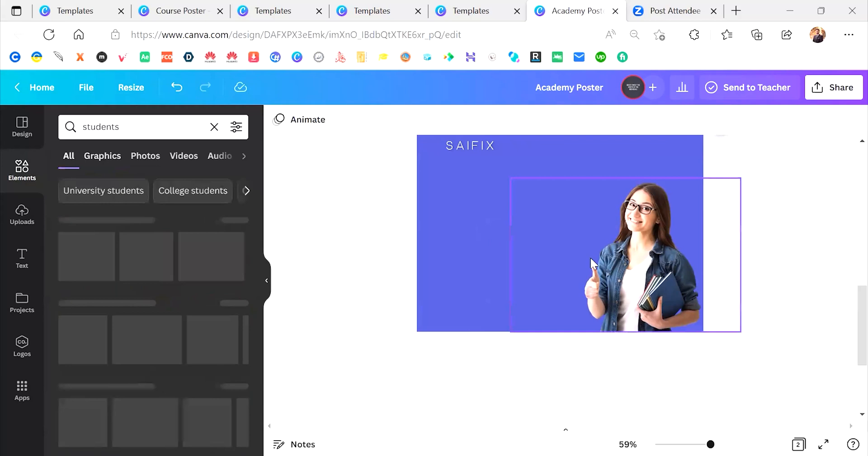
scroll(590, 257, up, 3)
scroll(590, 257, down, 3)
scroll(619, 324, up, 3)
scroll(619, 325, down, 3)
scroll(619, 324, up, 3)
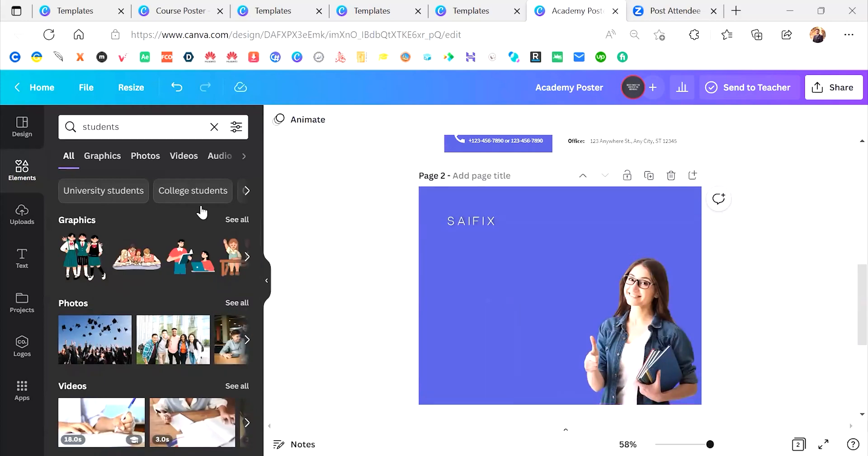
- Browse the full list of student photos for a picture that already has a transparent background
click(237, 302)
scroll(240, 309, down, 2)
scroll(239, 310, up, 1)
scroll(194, 336, down, 2)
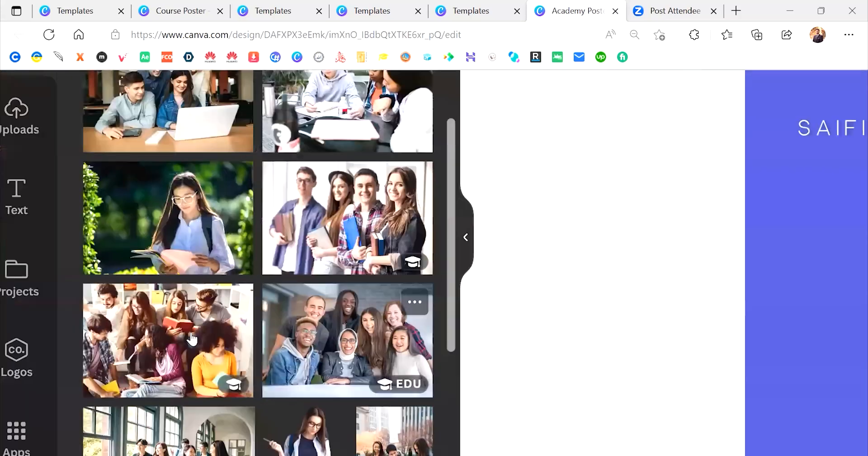
scroll(192, 339, left, 1)
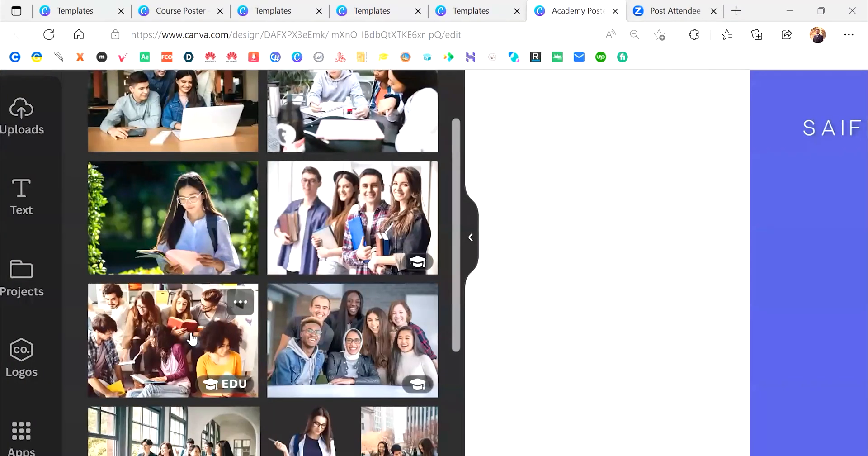
scroll(192, 338, down, 3)
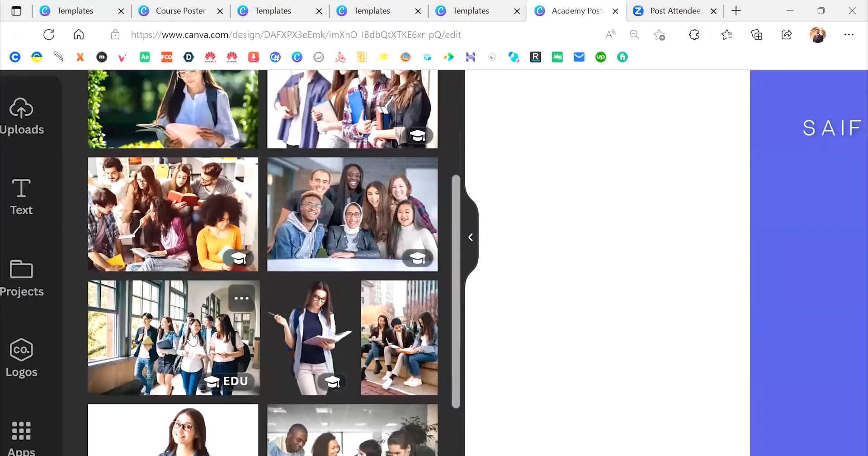
scroll(192, 338, down, 2)
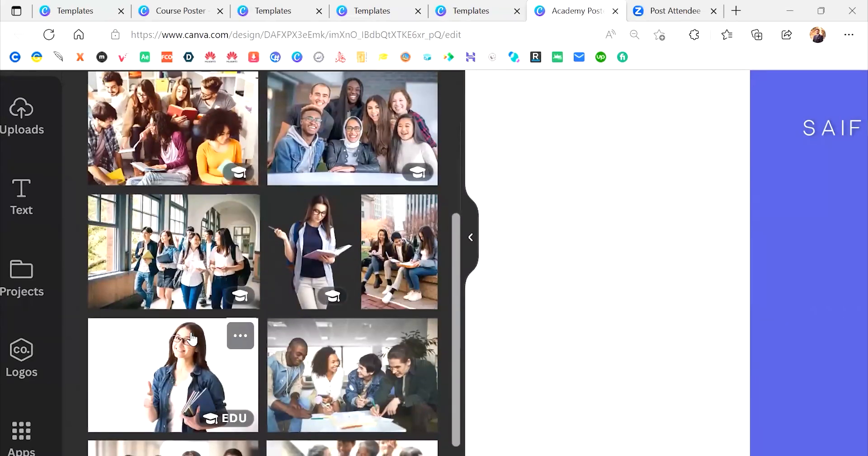
scroll(192, 338, down, 4)
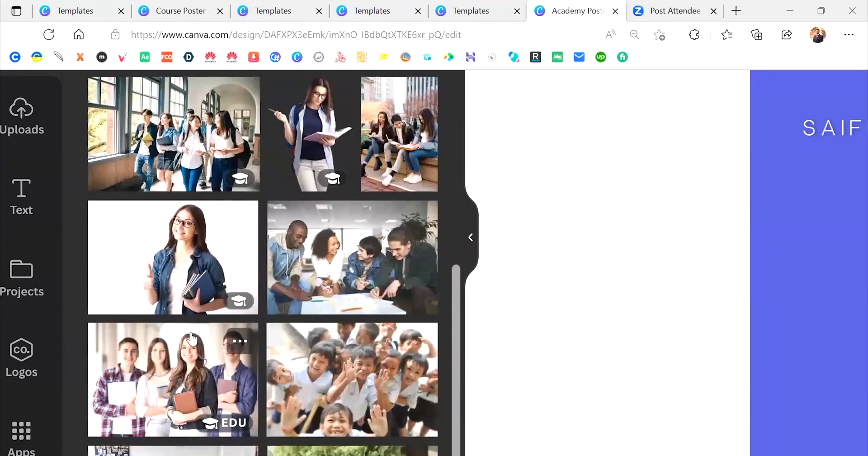
scroll(193, 338, down, 4)
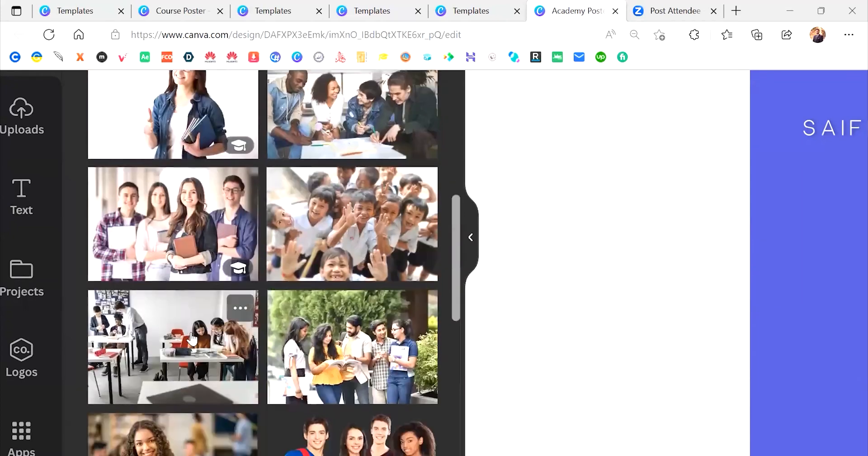
scroll(192, 339, down, 3)
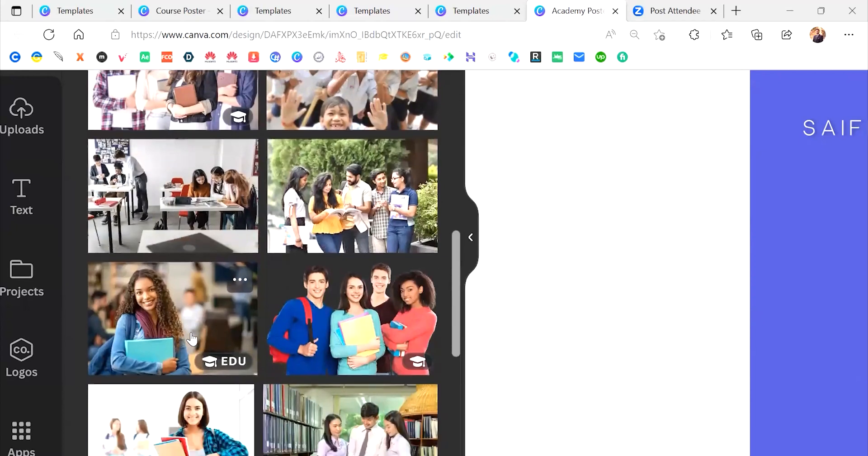
scroll(192, 338, down, 4)
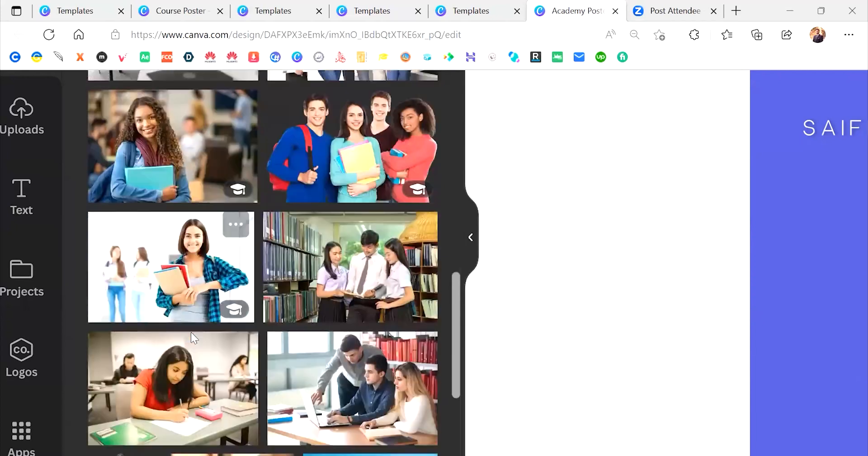
scroll(192, 338, down, 2)
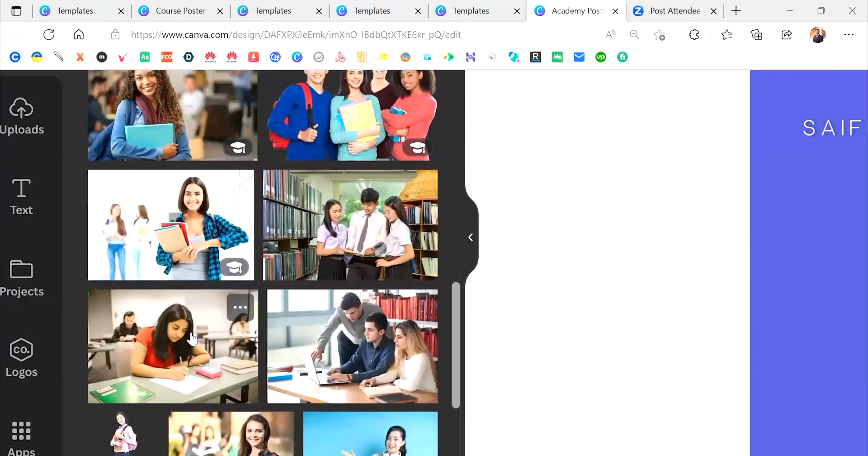
scroll(192, 338, down, 3)
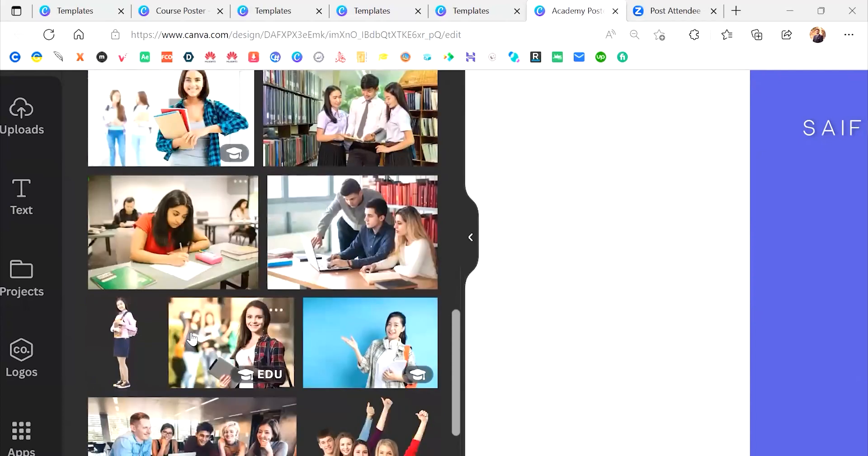
scroll(192, 338, down, 2)
scroll(192, 338, up, 3)
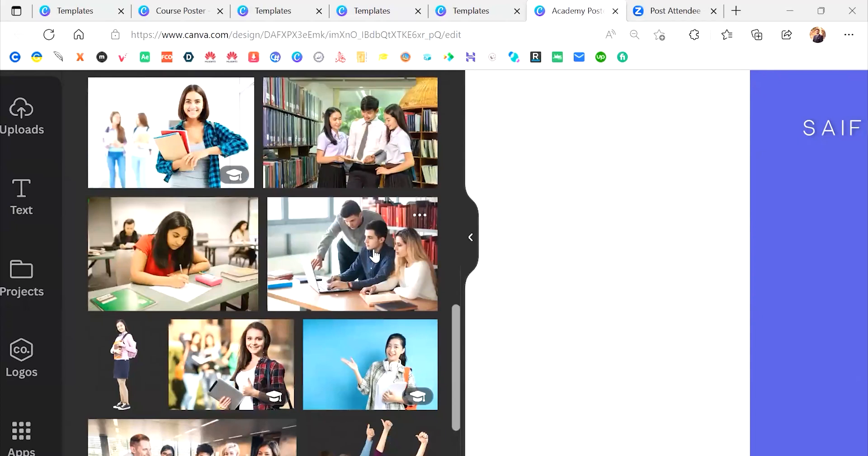
scroll(371, 260, up, 4)
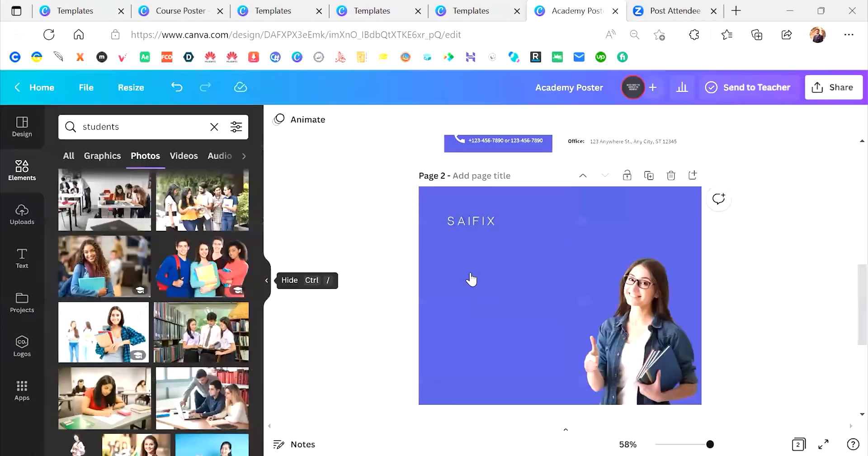
- Replace the woman's cutout with the four-student cutout, reduced to about 112 by 74 in page 2's lower right corner
click(620, 311)
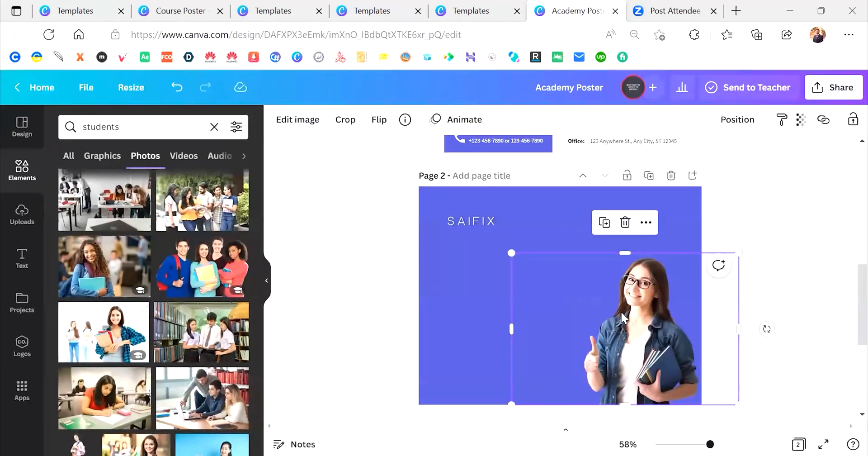
key(Delete)
drag(202, 274, 531, 285)
drag(605, 316, 596, 325)
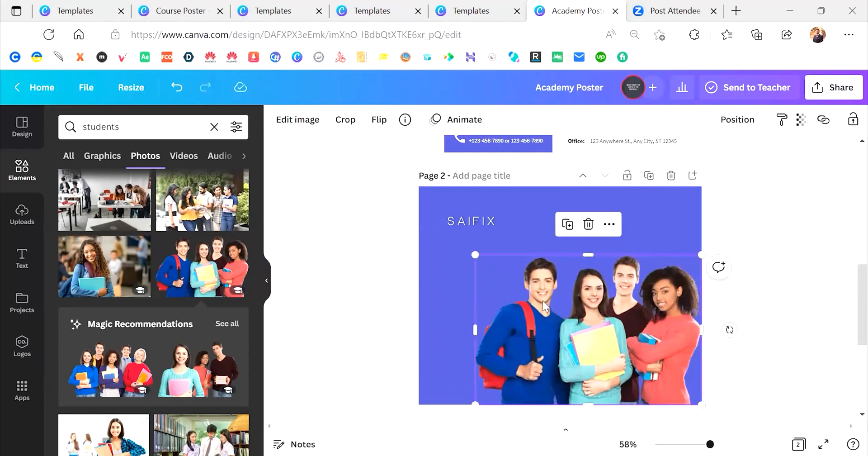
drag(474, 255, 550, 301)
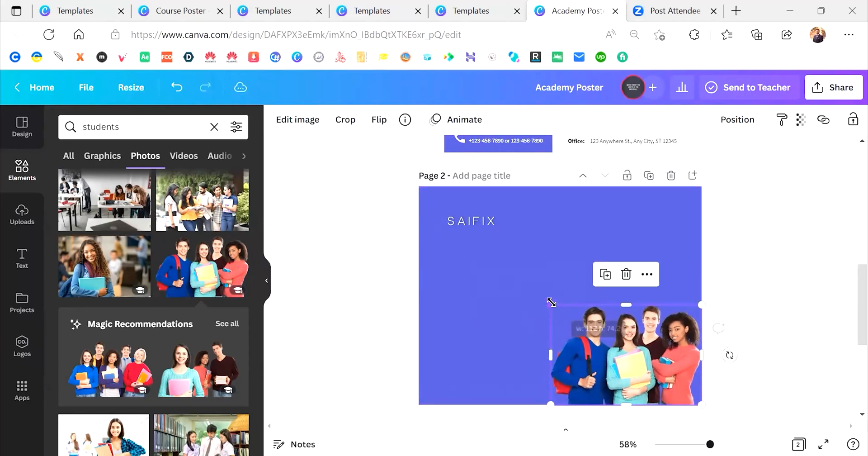
click(792, 303)
scroll(792, 310, down, 1)
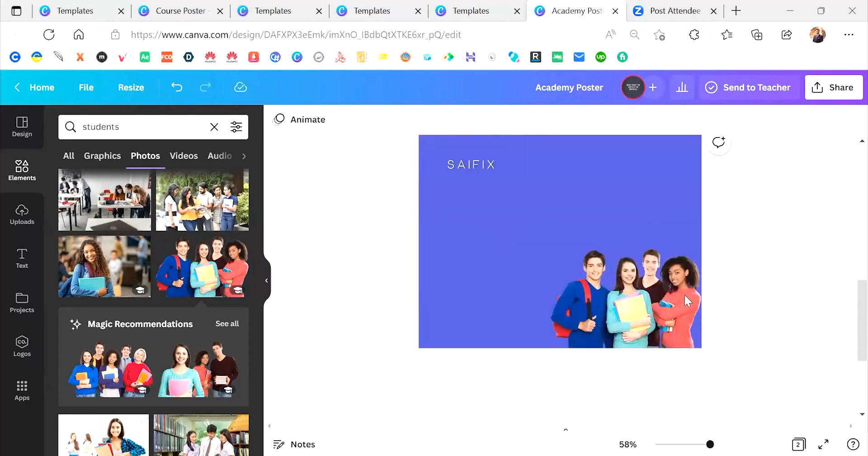
- Move the four-student cutout up and slightly left, away from page 2's bottom and right edges
drag(658, 291, 651, 254)
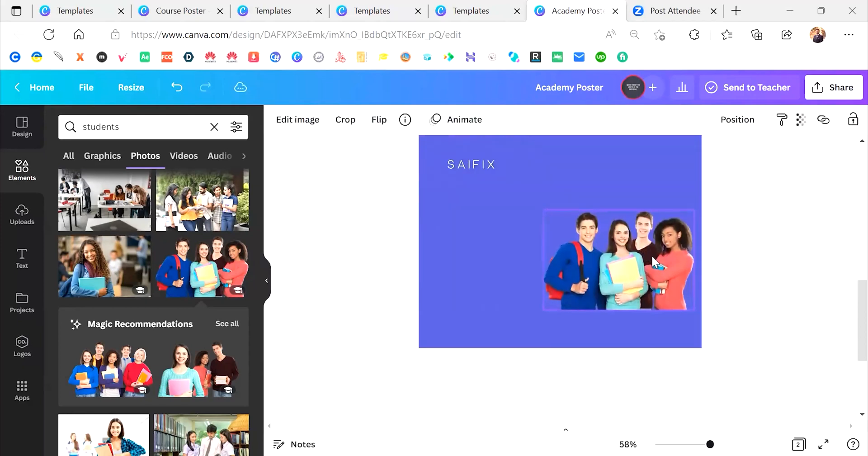
scroll(770, 409, up, 3)
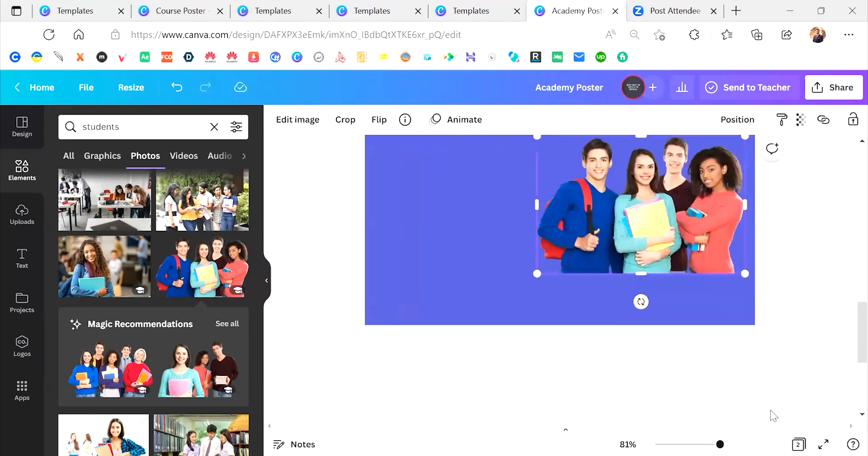
click(809, 348)
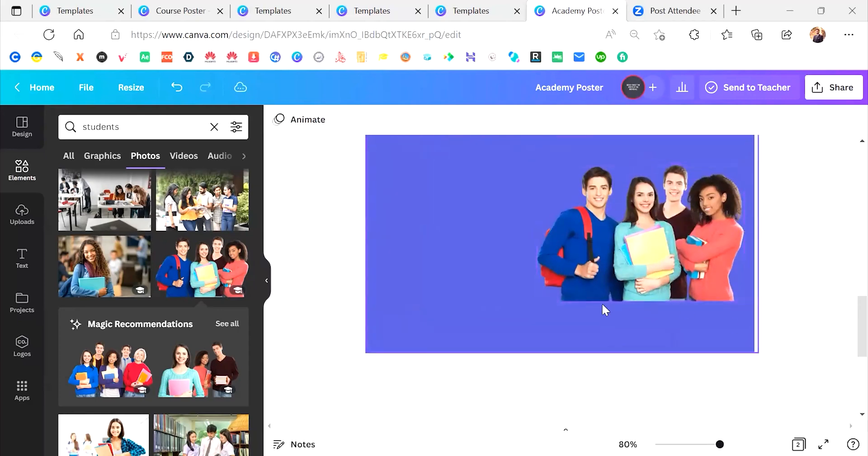
scroll(771, 319, down, 3)
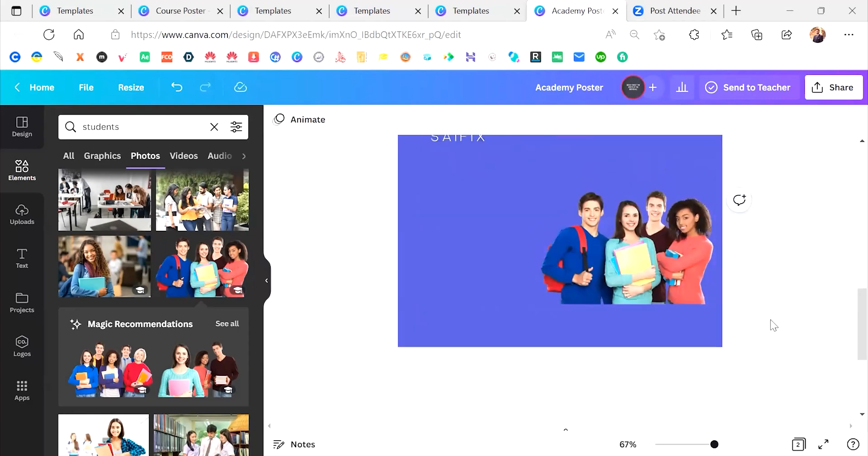
- Shorten the blue rectangle on page 2 so its lower edge meets the bottom of the four-student cutout
click(648, 325)
drag(559, 325, 559, 302)
click(738, 296)
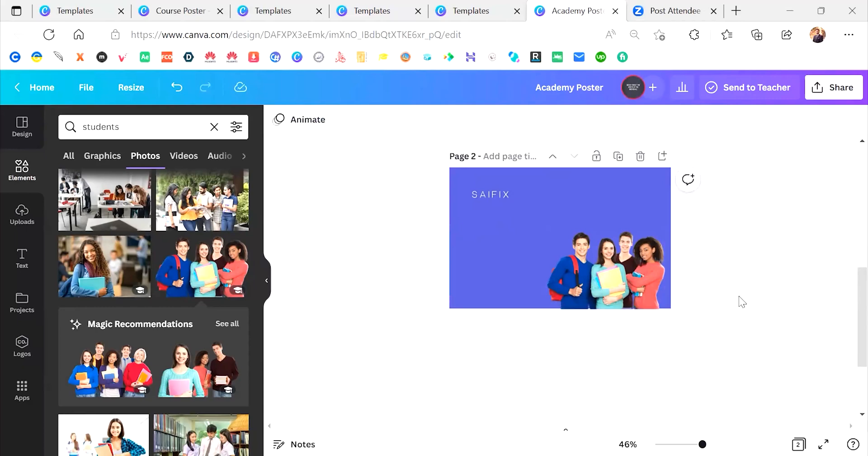
- Extend the blue rectangle's lower edge on page 2 downward, below the four-student cutout
scroll(738, 295, up, 3)
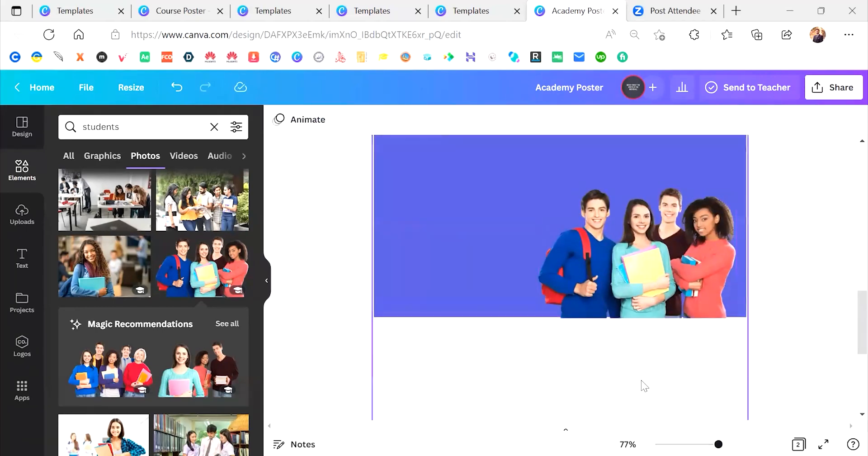
click(506, 283)
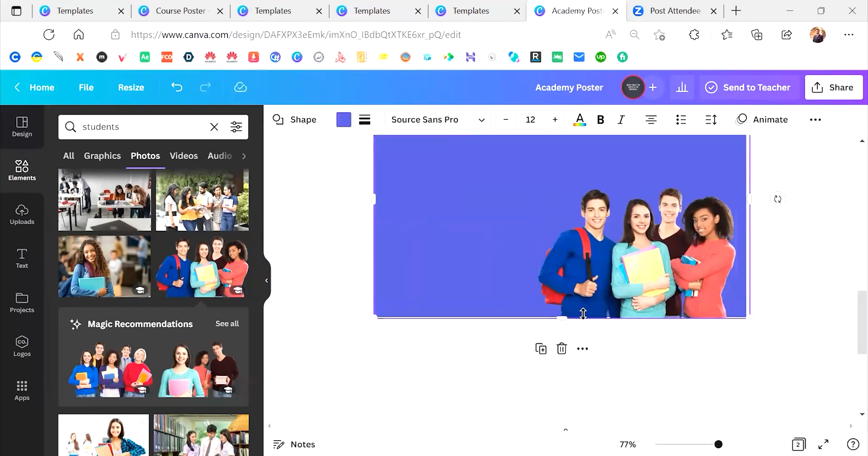
drag(560, 315, 561, 373)
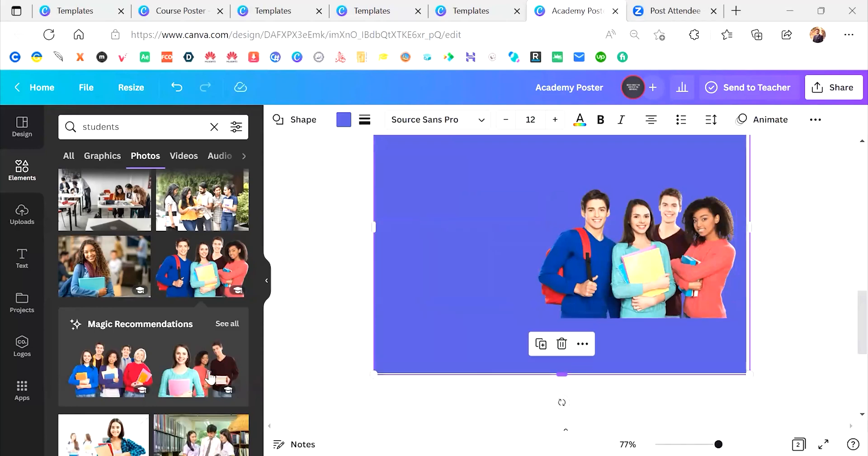
- Find the cheering cartoon schoolboy among the students graphics and place him beside the four-student cutout, beneath the SAIFIX logo
scroll(195, 351, down, 5)
scroll(160, 349, down, 3)
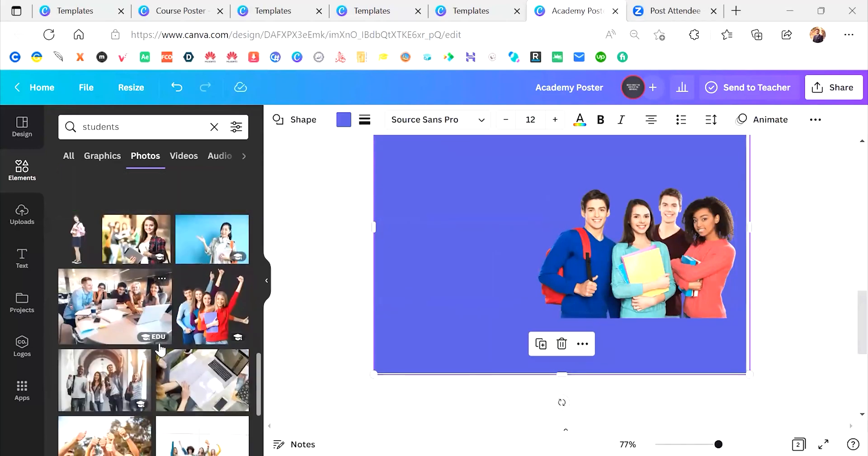
click(102, 155)
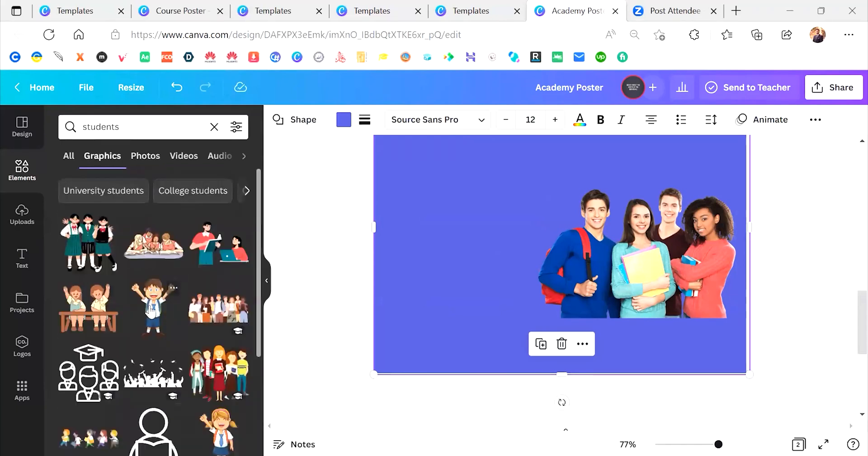
drag(420, 290, 415, 168)
drag(467, 258, 476, 230)
scroll(476, 230, up, 2)
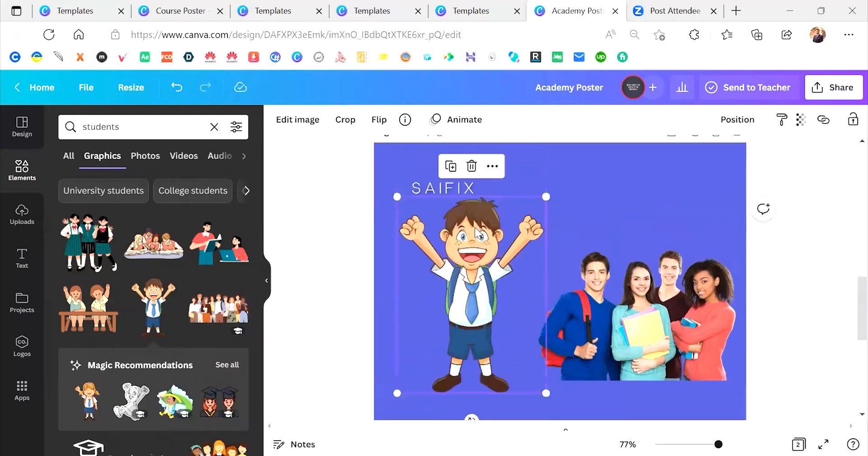
drag(497, 267, 488, 294)
scroll(474, 294, down, 2)
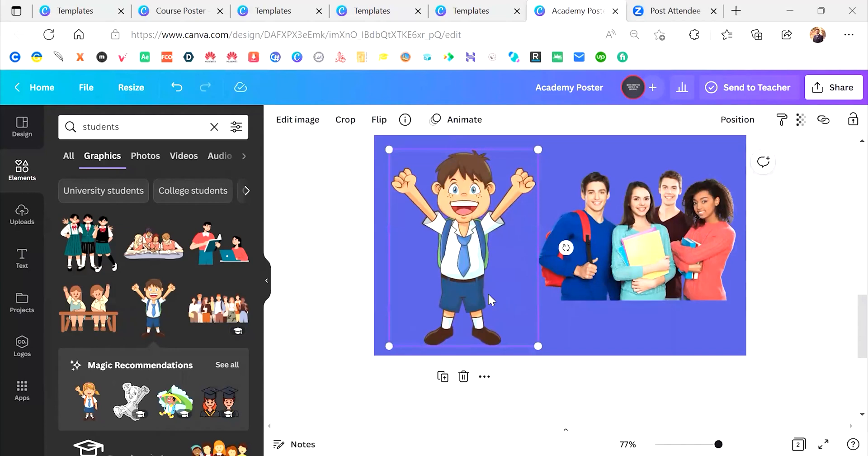
- Move the four-student cutout straight down so it sits at the blue rectangle's lower edge
drag(656, 255, 658, 310)
key(Up)
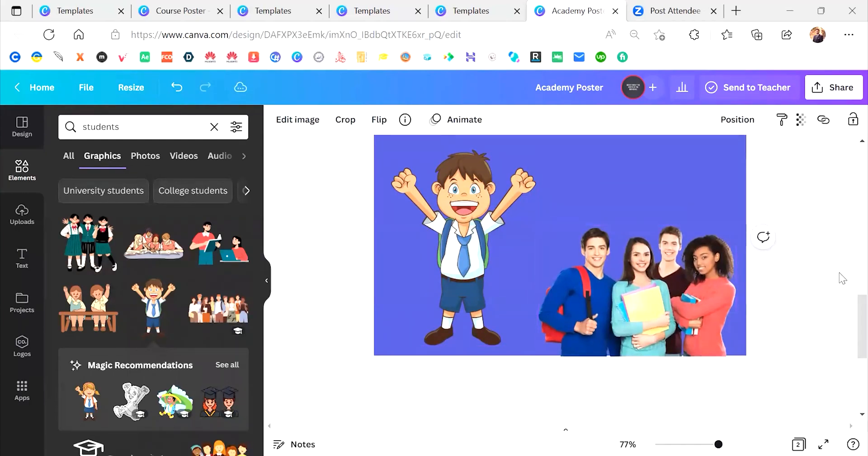
drag(731, 292, 731, 294)
click(848, 296)
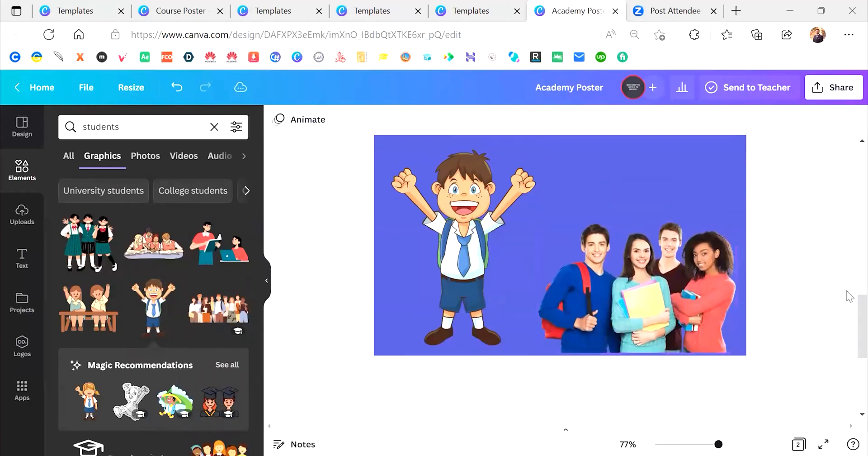
- Delete the cartoon schoolboy and shift the four-student cutout slightly left, flush with the blue rectangle's lower edge
click(451, 236)
key(Delete)
click(543, 258)
drag(601, 268, 593, 271)
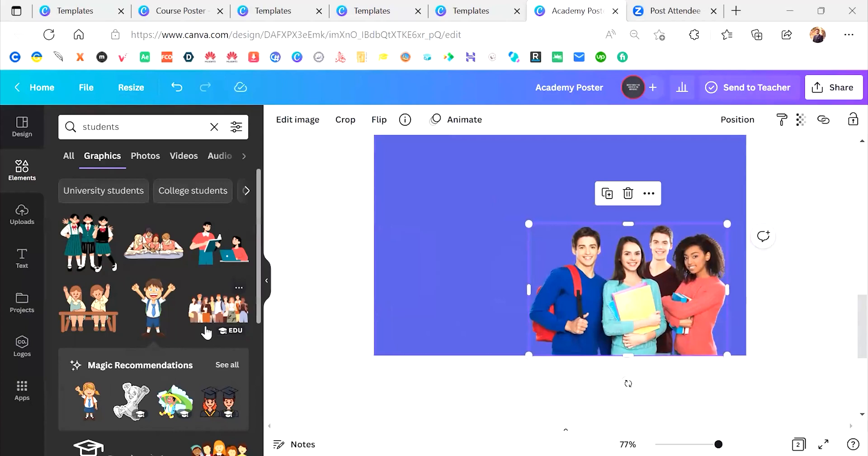
- Try a reduced graphic of three uniformed students in the left half of page 2, and delete it
scroll(135, 431, down, 3)
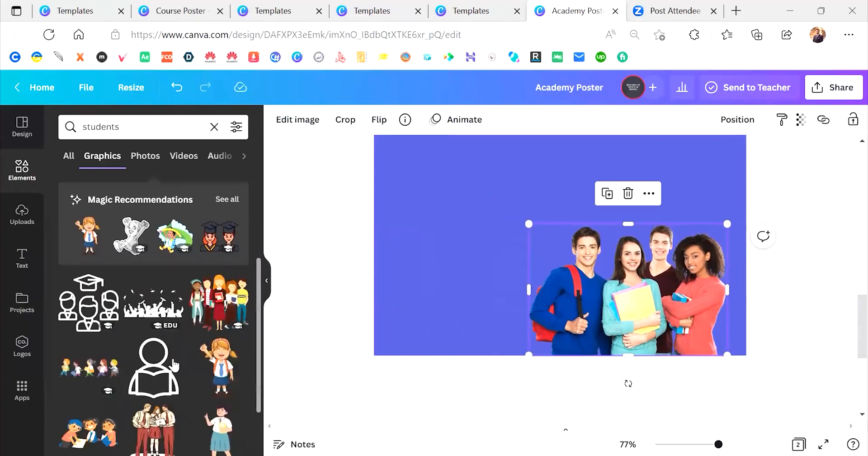
scroll(161, 357, down, 2)
drag(160, 357, 411, 169)
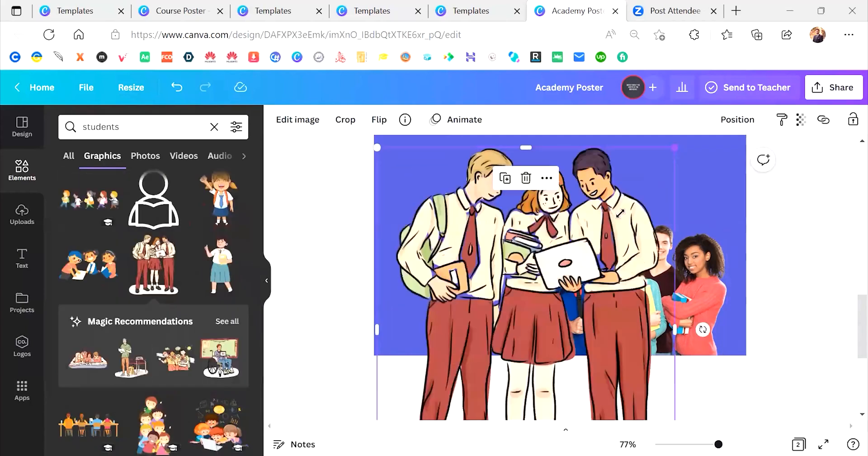
drag(675, 147, 510, 325)
drag(456, 370, 468, 207)
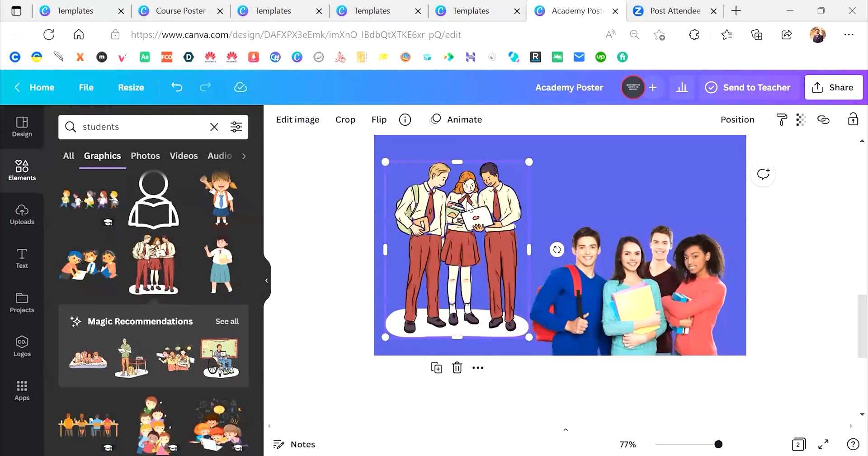
key(Delete)
- Review the overall layout of page 2 at a smaller zoom against the lower part of page 1
scroll(615, 260, up, 2)
scroll(615, 259, down, 1)
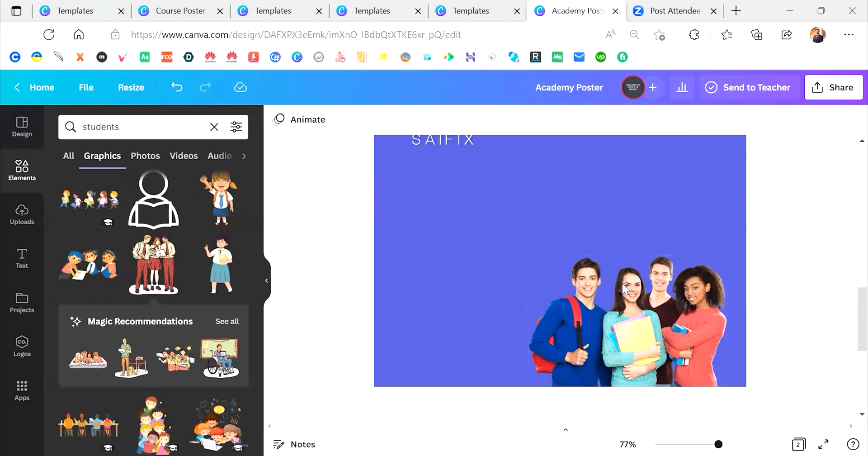
scroll(778, 317, down, 1)
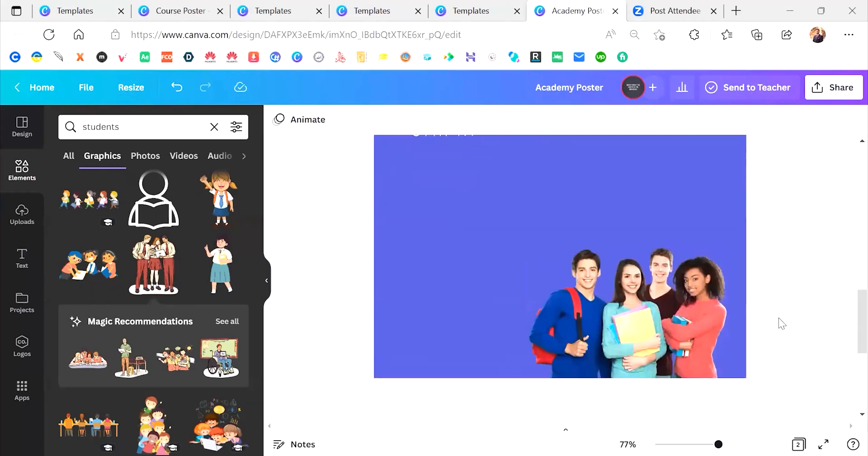
scroll(779, 318, up, 1)
scroll(779, 318, down, 3)
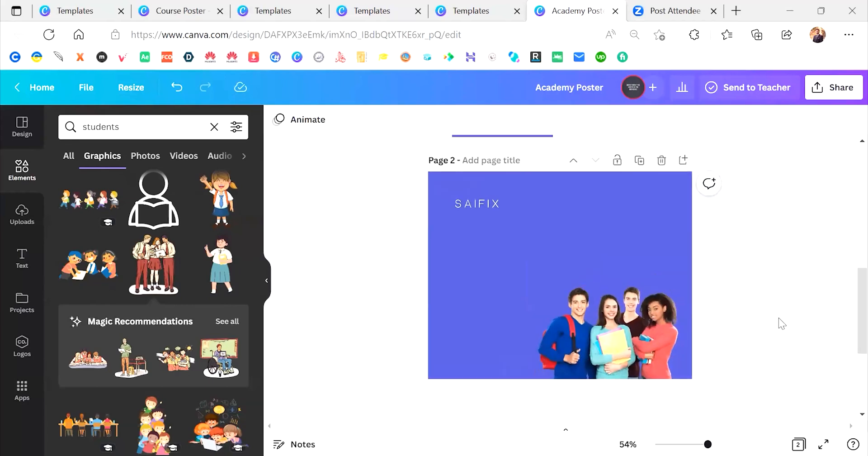
click(624, 349)
click(771, 211)
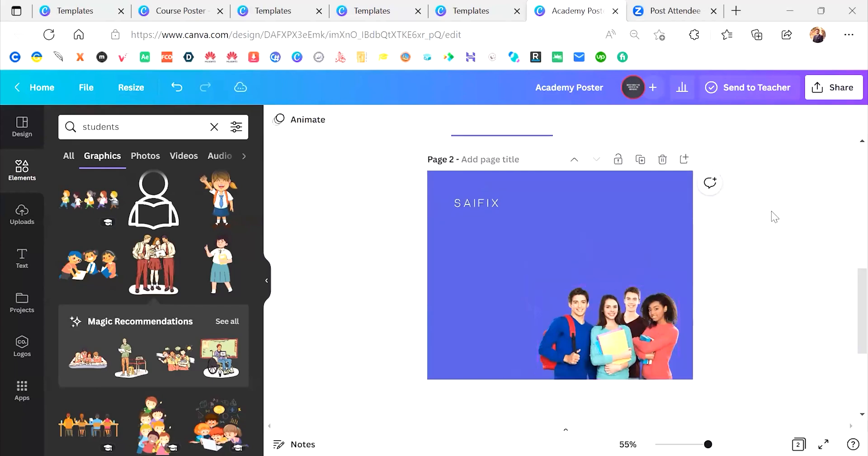
scroll(772, 211, down, 3)
scroll(771, 210, down, 2)
scroll(771, 211, up, 4)
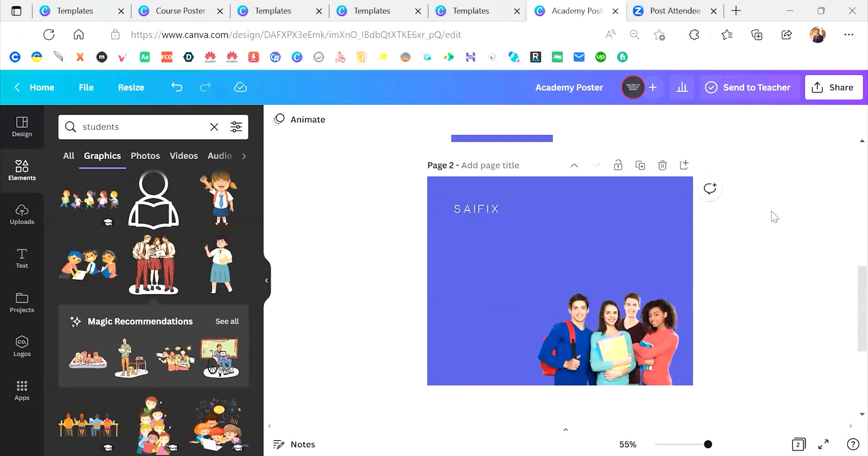
scroll(771, 211, up, 7)
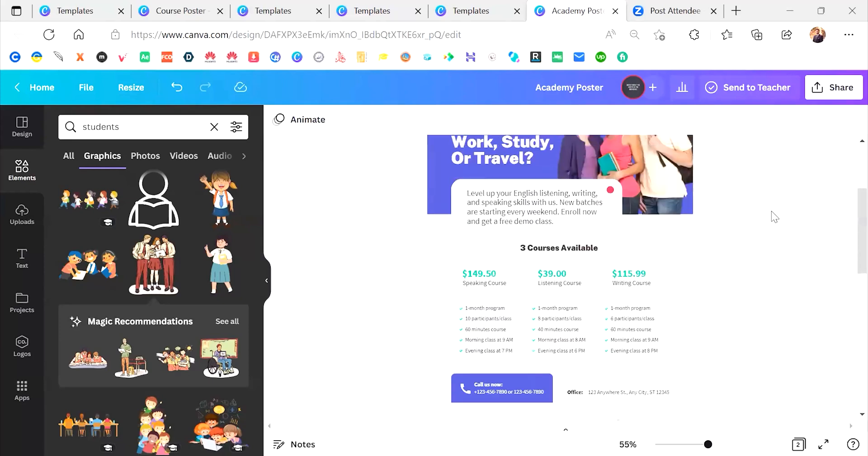
scroll(771, 211, down, 9)
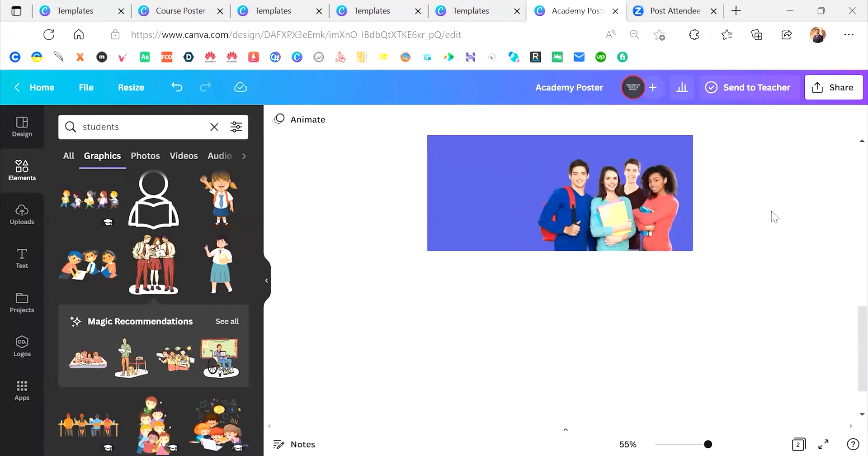
scroll(771, 210, up, 3)
scroll(771, 211, down, 1)
- Enlarge the four-student cutout slightly and shift it right, keeping it at the blue rectangle's lower edge
click(554, 229)
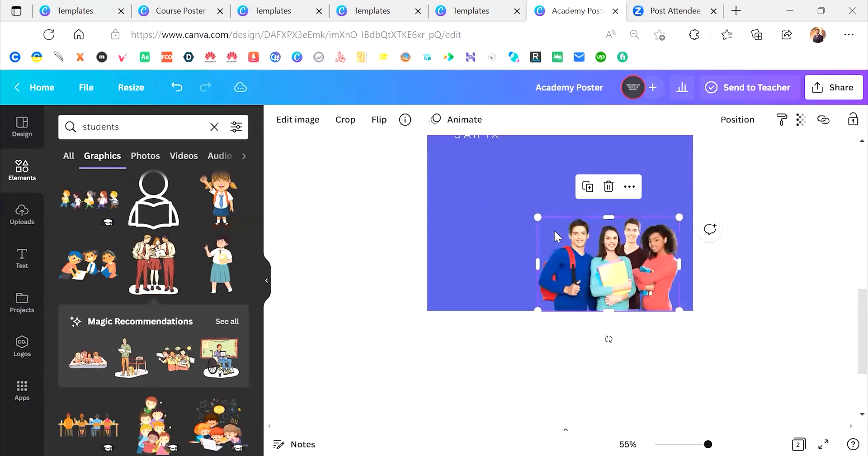
drag(537, 218, 519, 205)
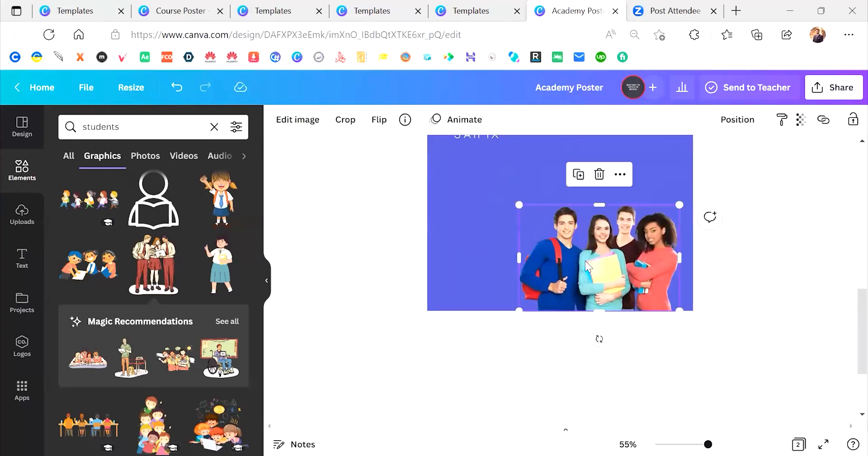
drag(585, 261, 590, 258)
key(Escape)
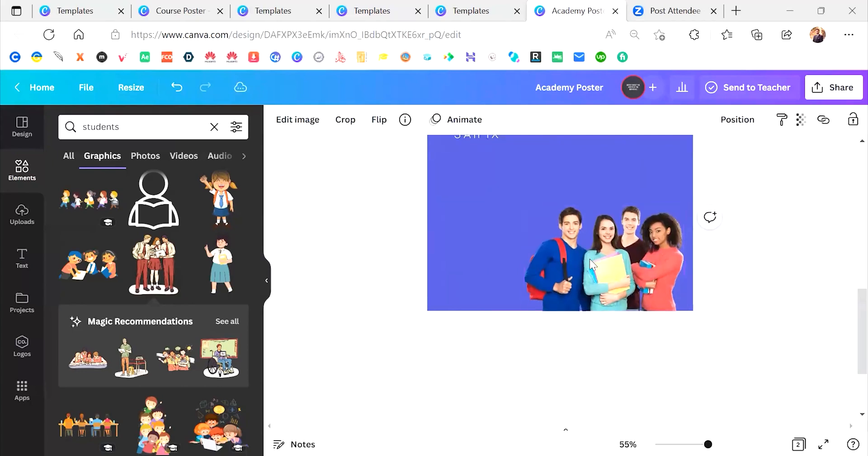
click(590, 258)
- Compare the SAIFIX logo and student picture on page 2 with the original header layout on page 1
scroll(590, 258, up, 3)
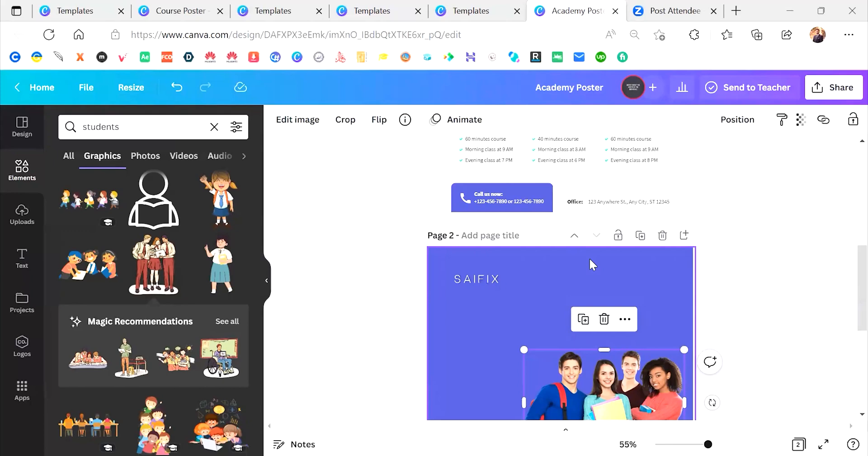
click(656, 295)
click(470, 281)
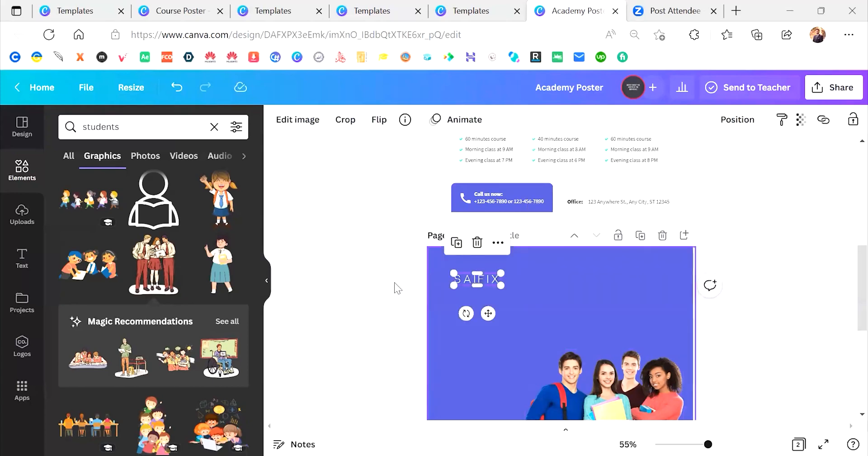
scroll(369, 284, down, 2)
click(369, 285)
scroll(369, 285, down, 3)
scroll(369, 284, up, 3)
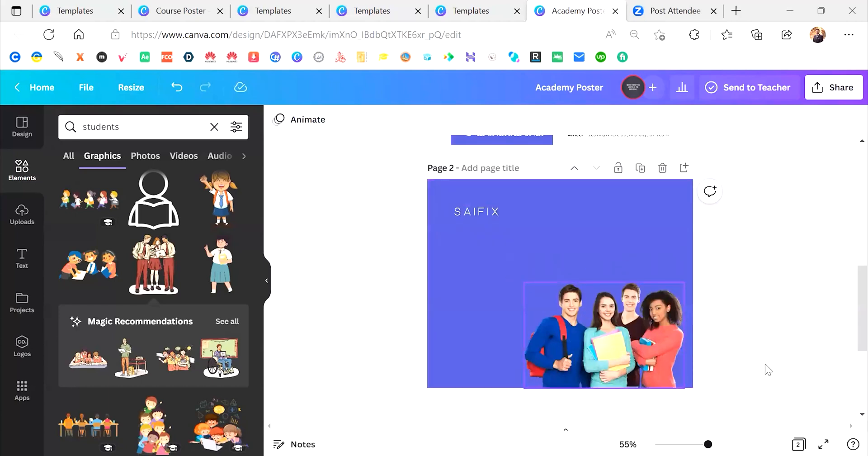
scroll(722, 277, down, 3)
scroll(722, 277, up, 4)
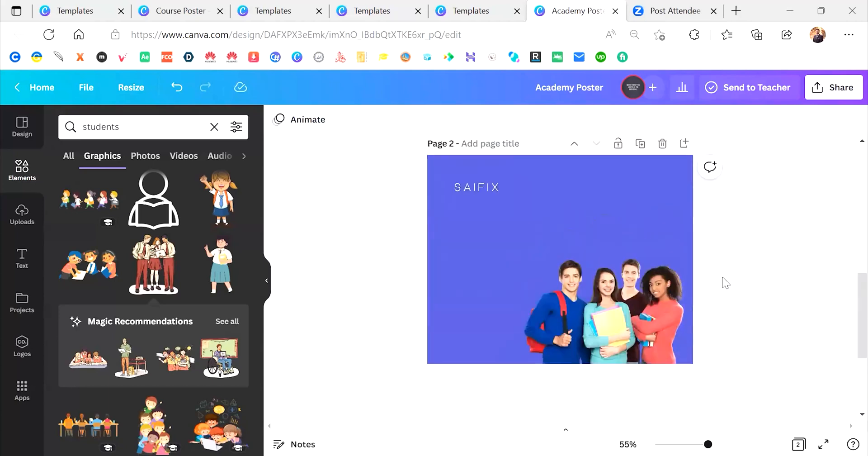
scroll(722, 276, up, 7)
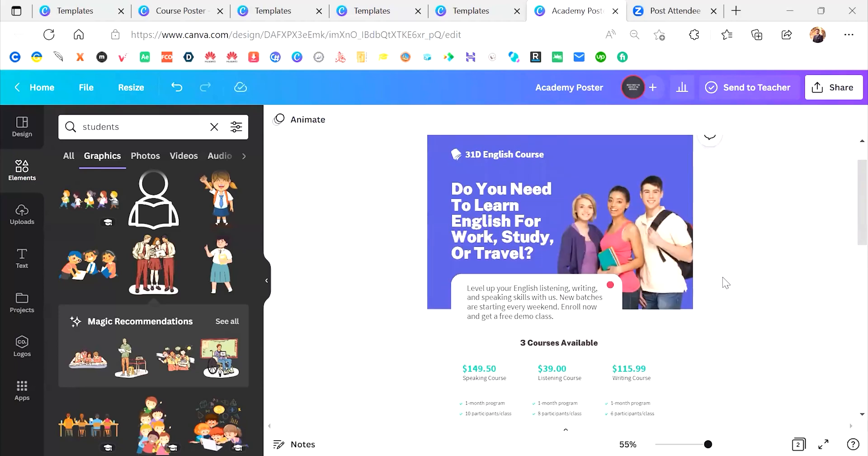
scroll(723, 277, up, 1)
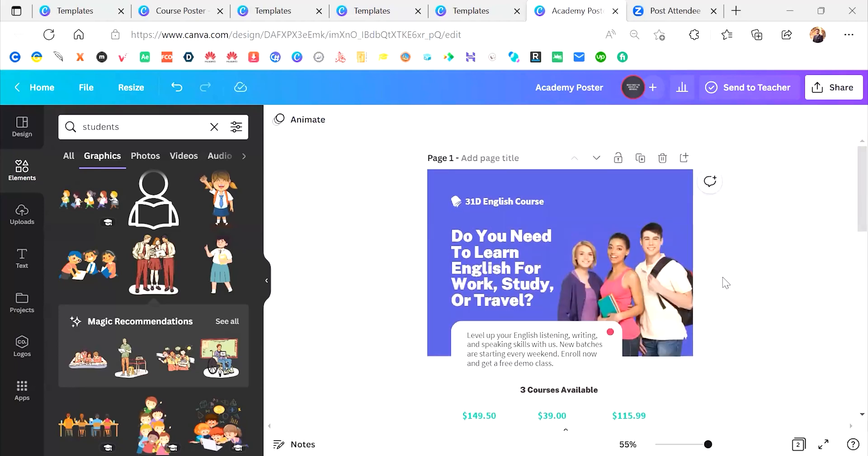
scroll(722, 277, down, 1)
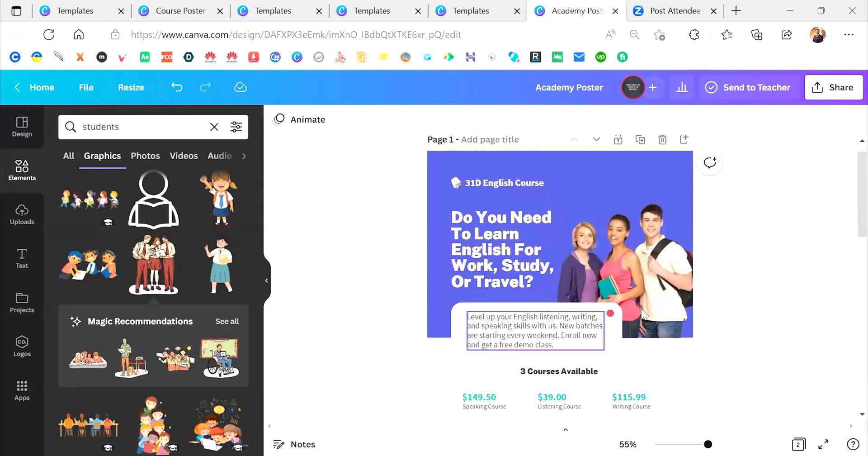
scroll(748, 303, down, 10)
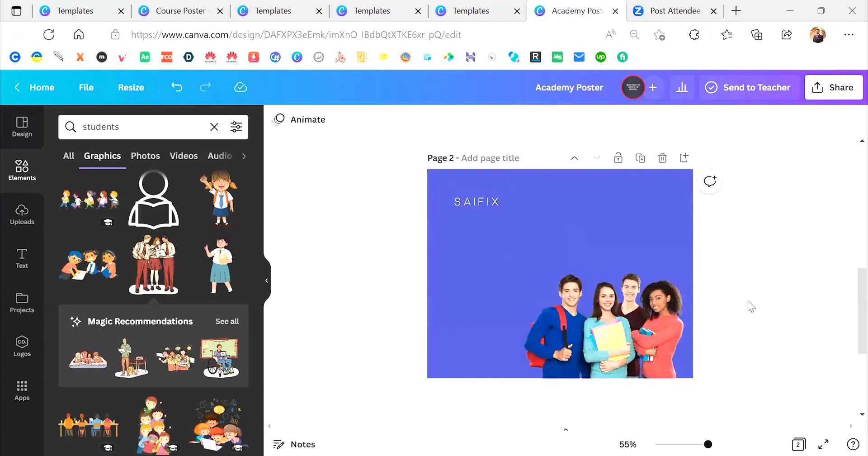
scroll(748, 300, down, 1)
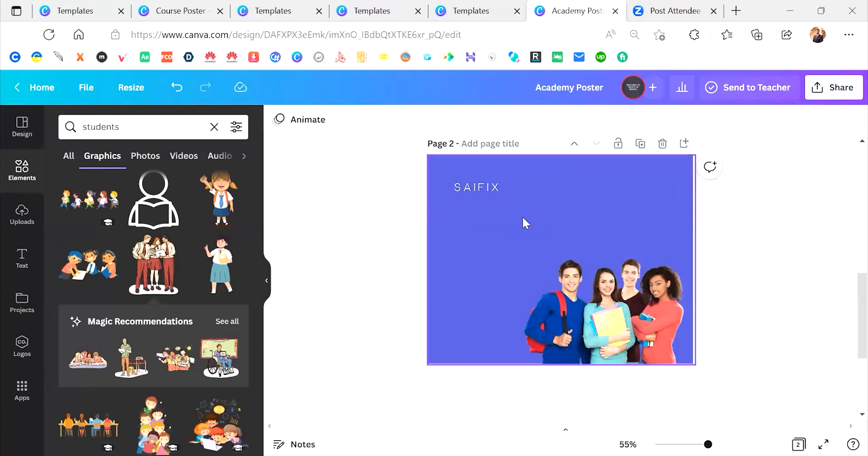
scroll(523, 218, up, 4)
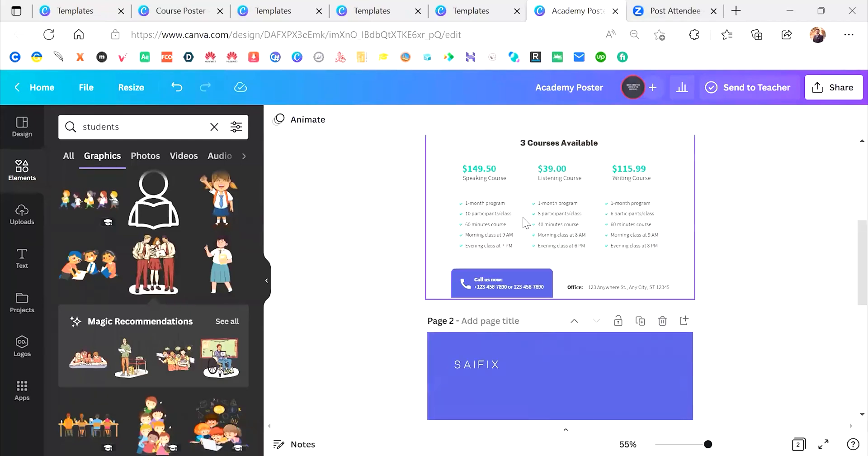
scroll(523, 218, down, 4)
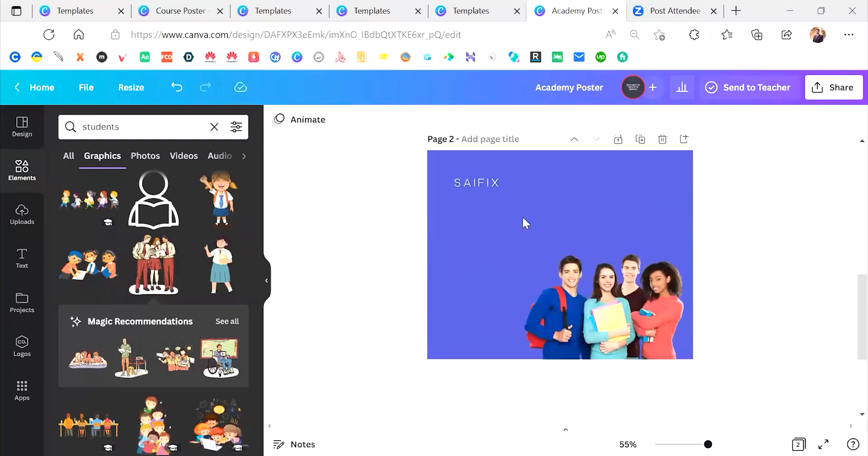
- Examine the placement of the SAIFIX logo and the four-student cutout on page 2 at several zoom levels
click(489, 183)
drag(489, 185, 498, 199)
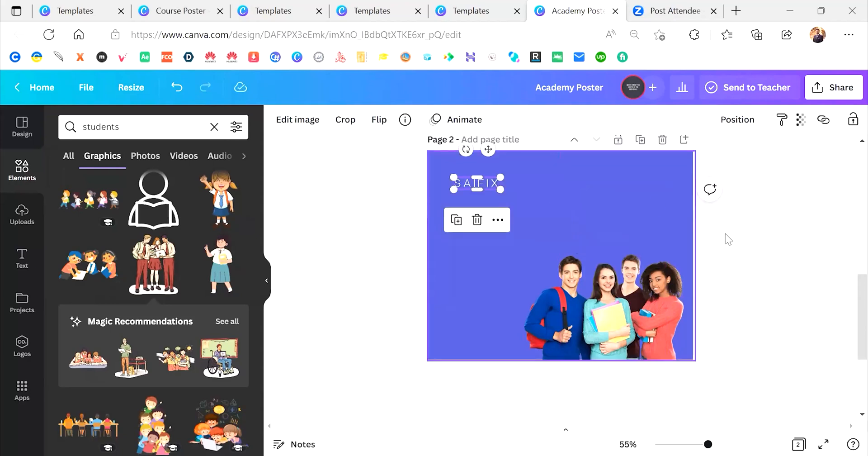
click(756, 263)
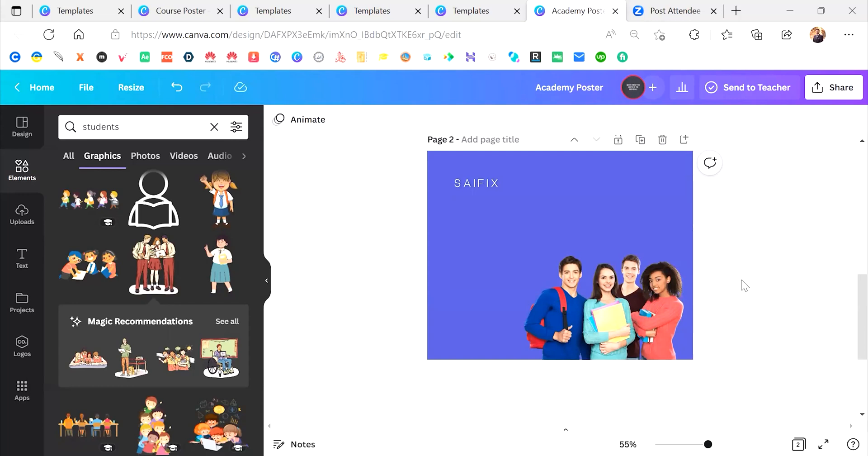
scroll(742, 280, down, 4)
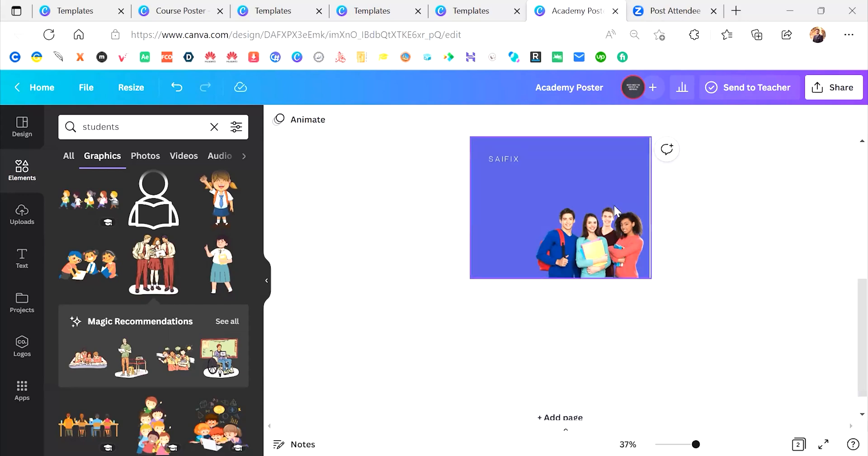
scroll(614, 204, up, 1)
scroll(614, 205, up, 1)
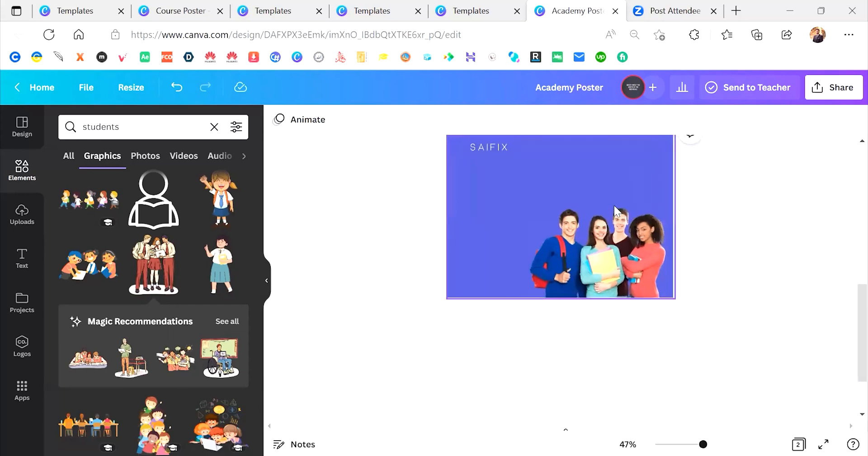
click(499, 279)
click(498, 145)
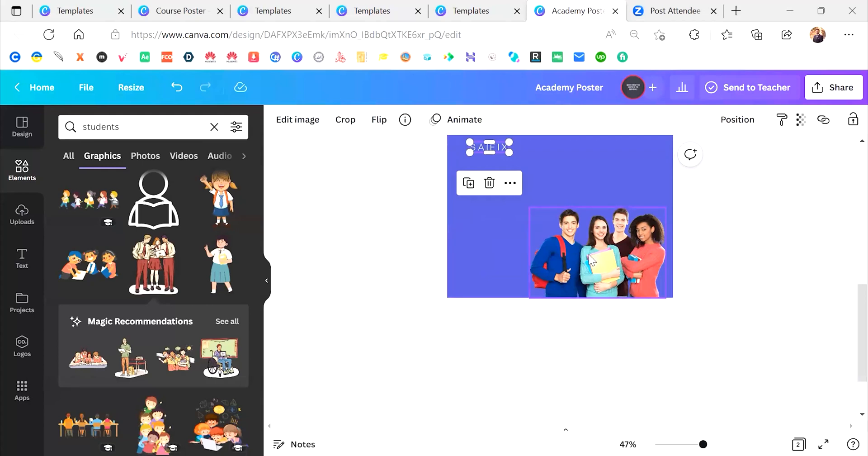
scroll(589, 254, down, 2)
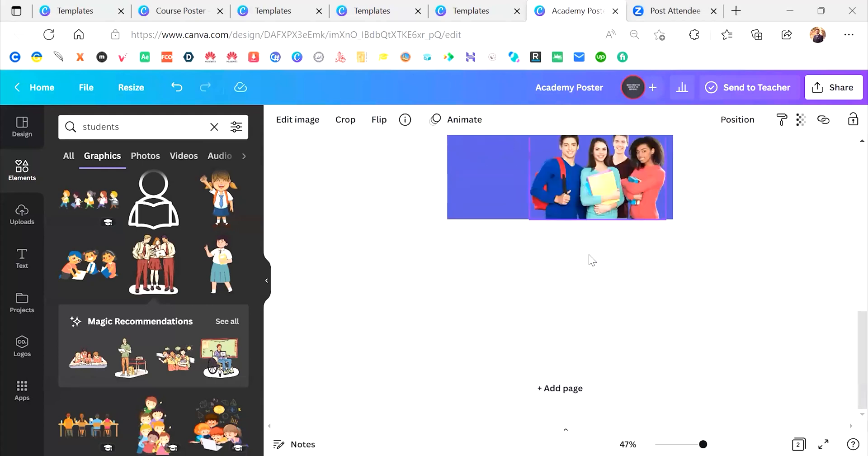
scroll(588, 254, up, 2)
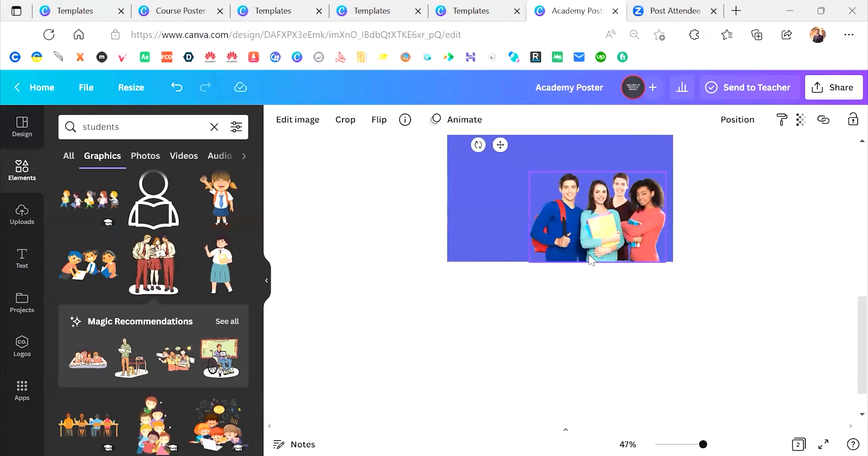
click(695, 268)
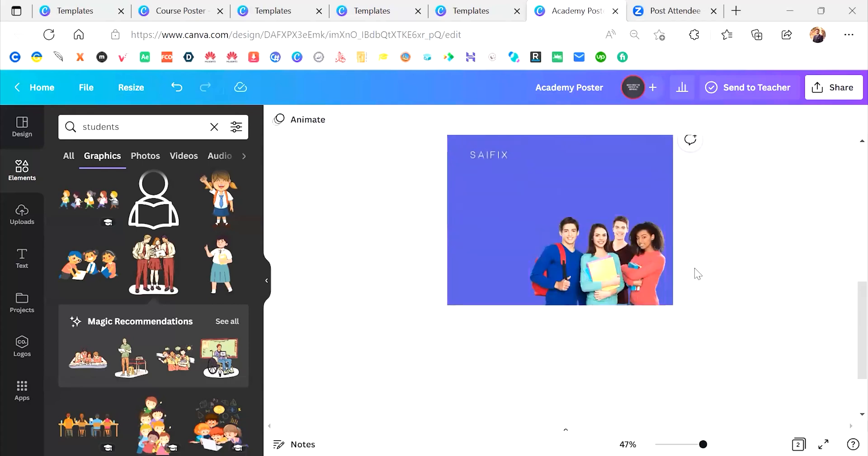
scroll(495, 165, up, 1)
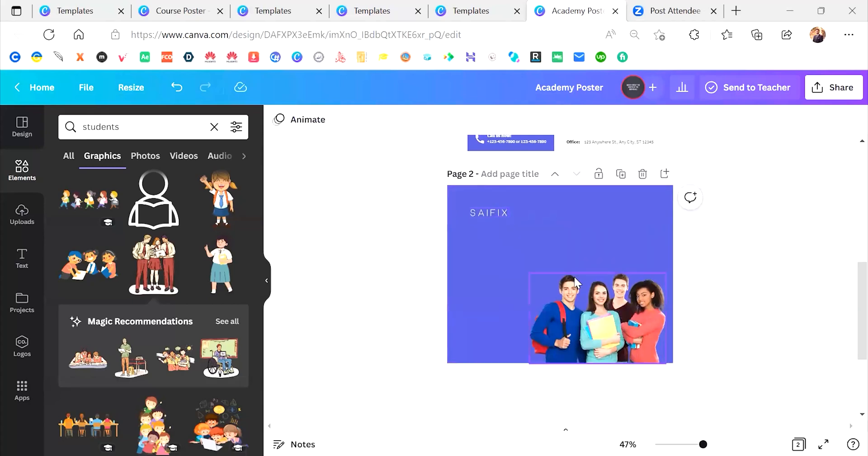
scroll(401, 245, up, 3)
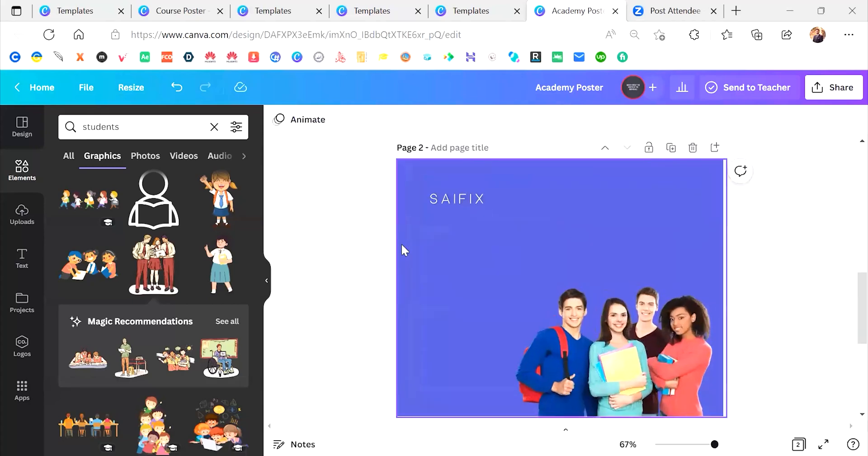
click(464, 198)
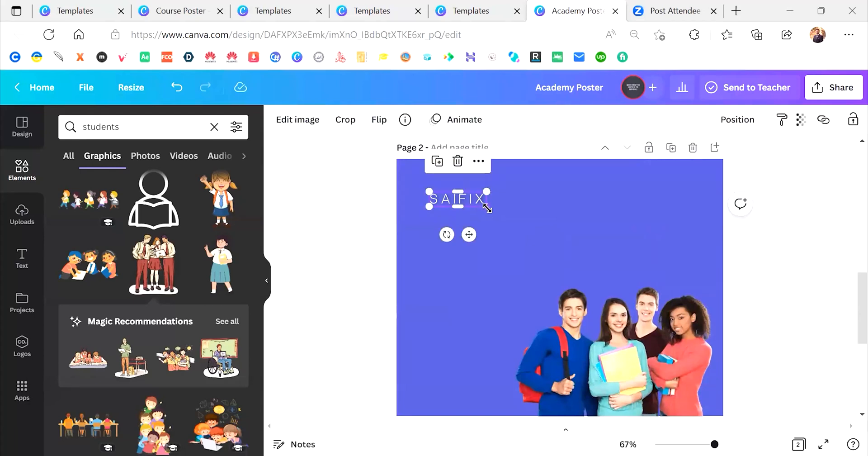
click(593, 218)
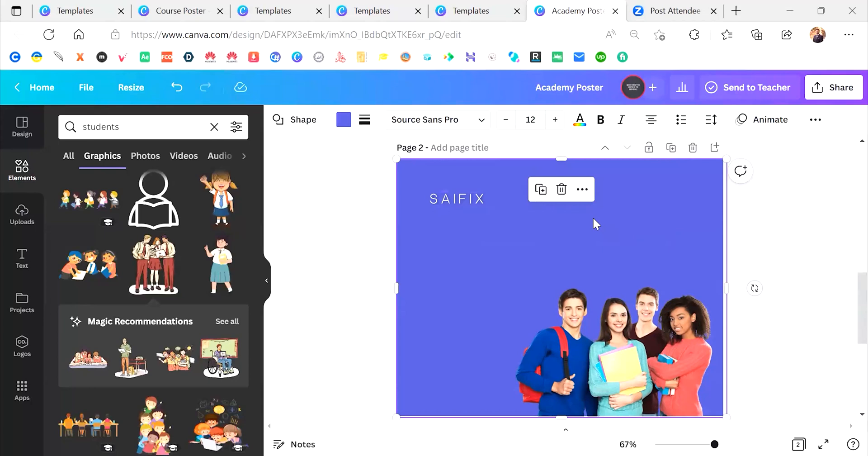
ctrl+scroll(592, 216, down, 5)
click(593, 218)
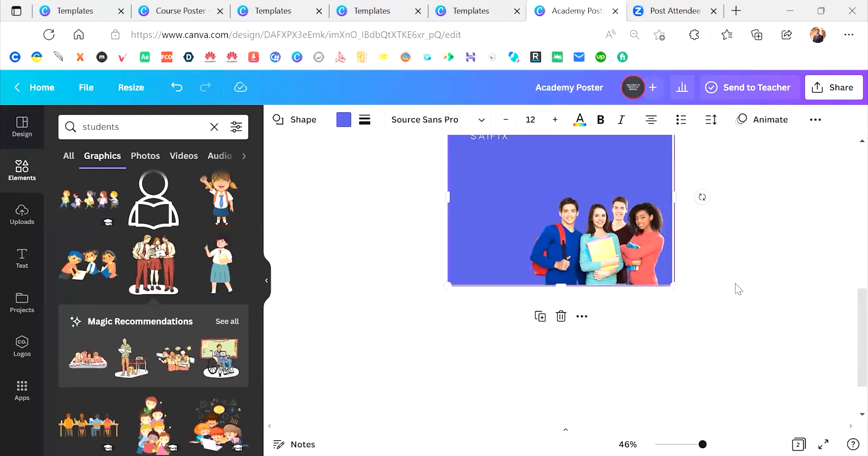
scroll(735, 284, up, 1)
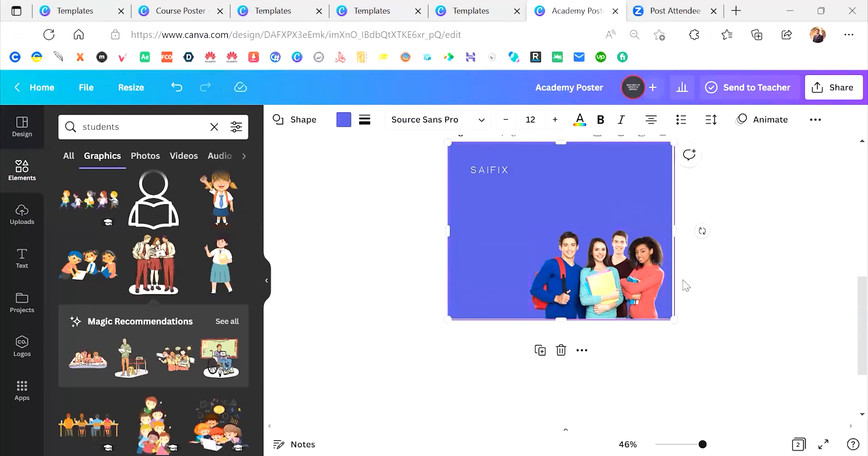
click(697, 297)
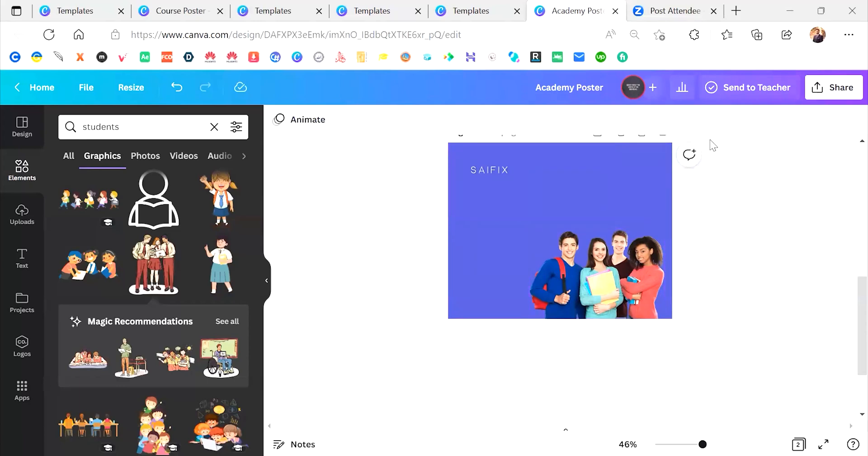
key(alt+Tab)
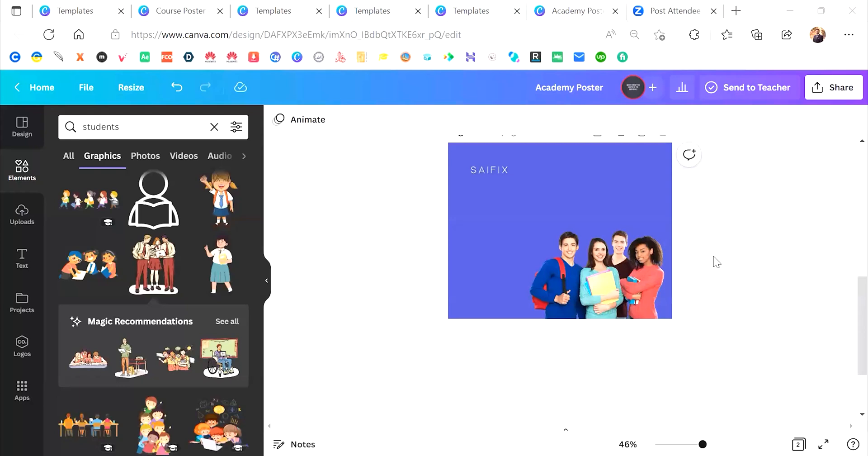
- Compare the full page 1 poster layout with the logo and student picture on page 2
scroll(713, 257, up, 5)
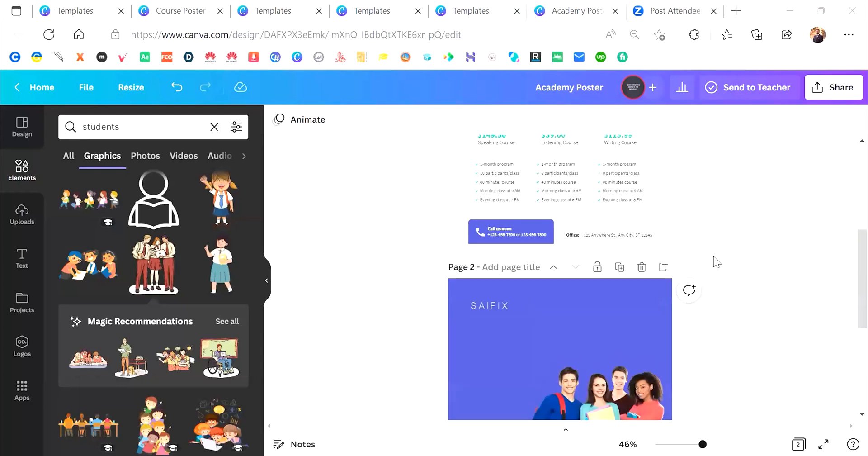
scroll(568, 205, up, 3)
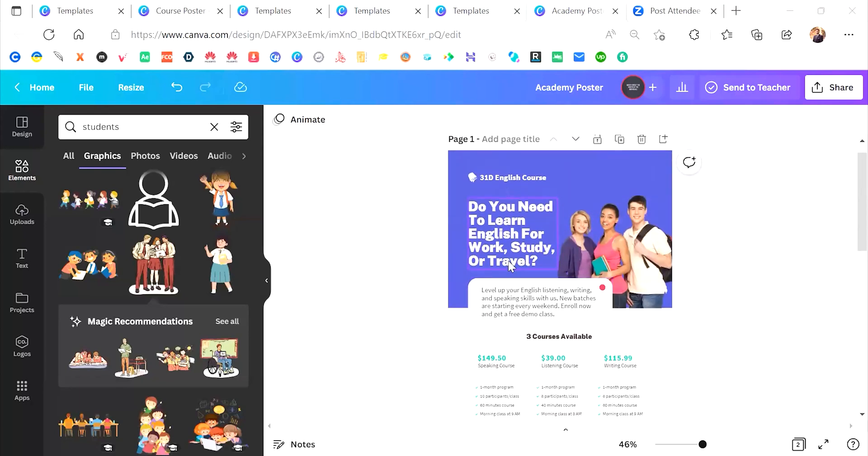
scroll(508, 260, down, 5)
scroll(509, 264, down, 2)
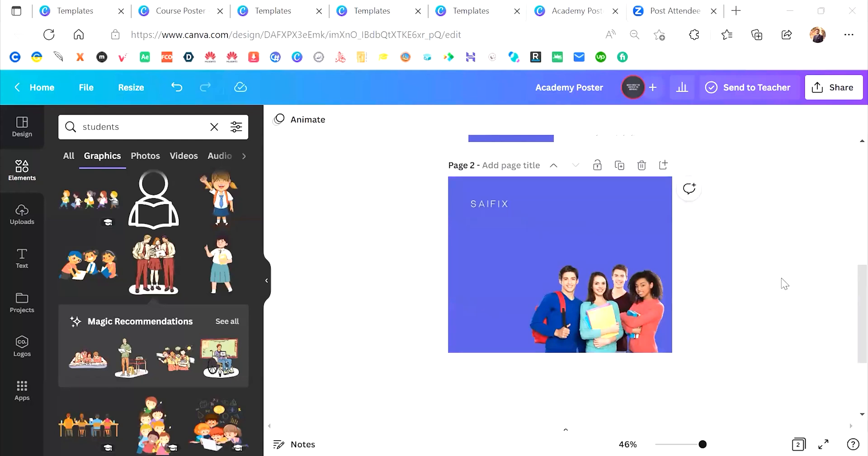
scroll(785, 283, down, 1)
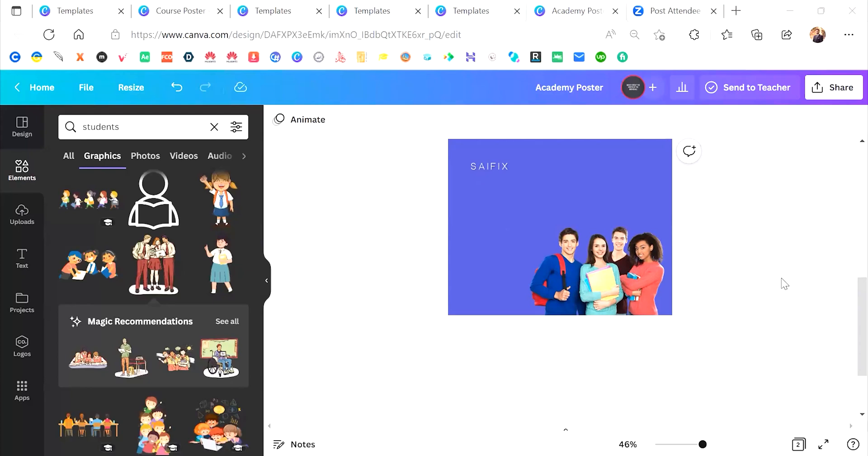
scroll(781, 278, up, 10)
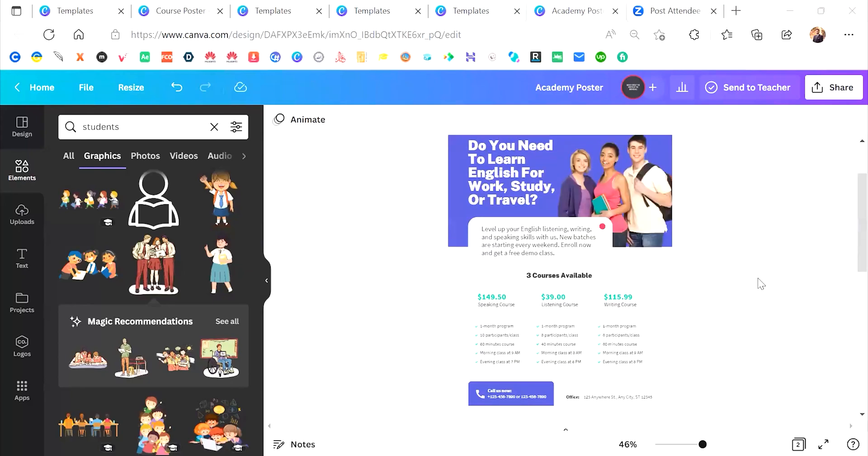
scroll(758, 278, down, 3)
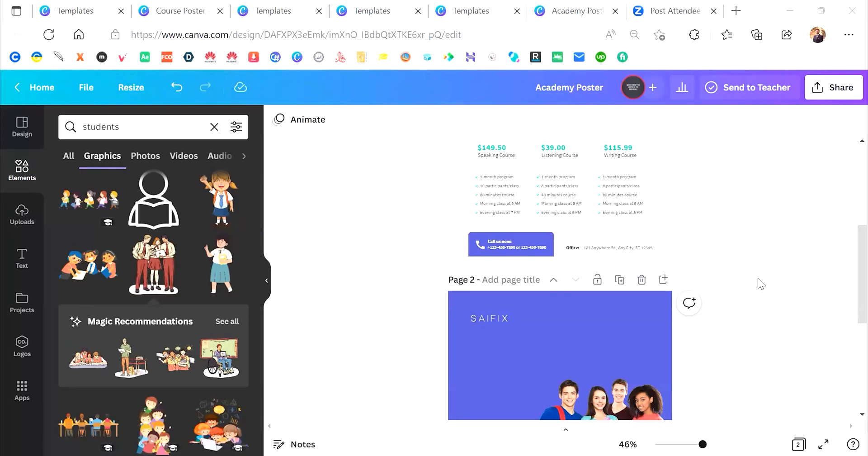
scroll(758, 278, down, 5)
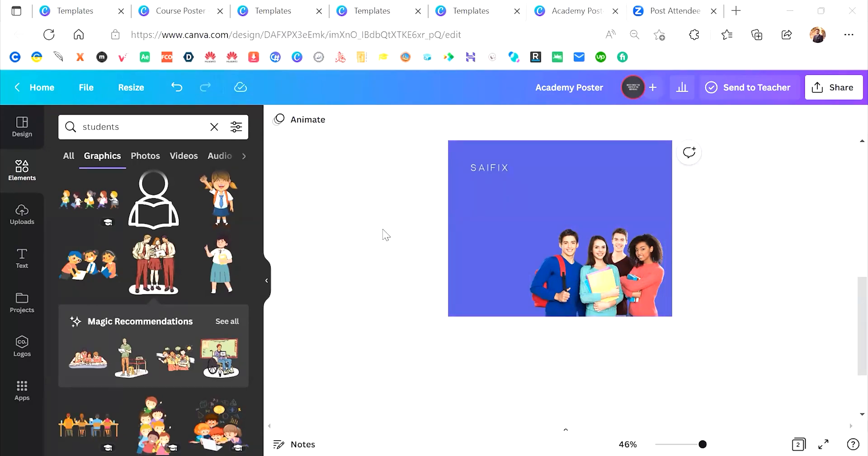
scroll(193, 253, up, 5)
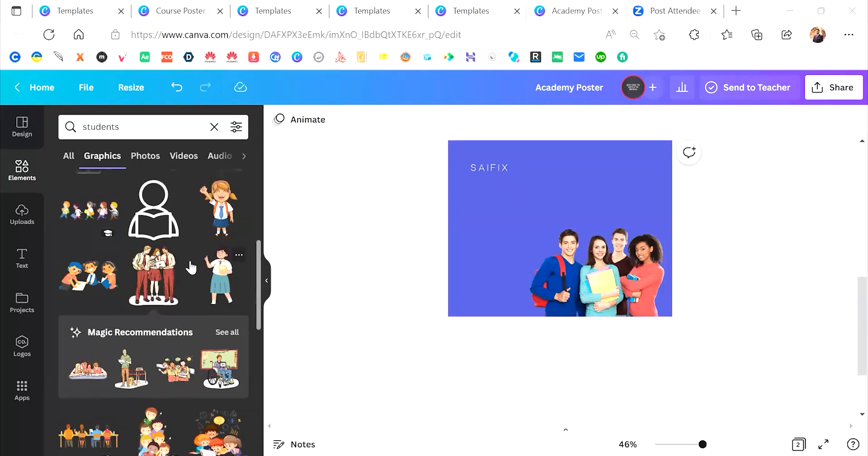
scroll(192, 268, up, 1)
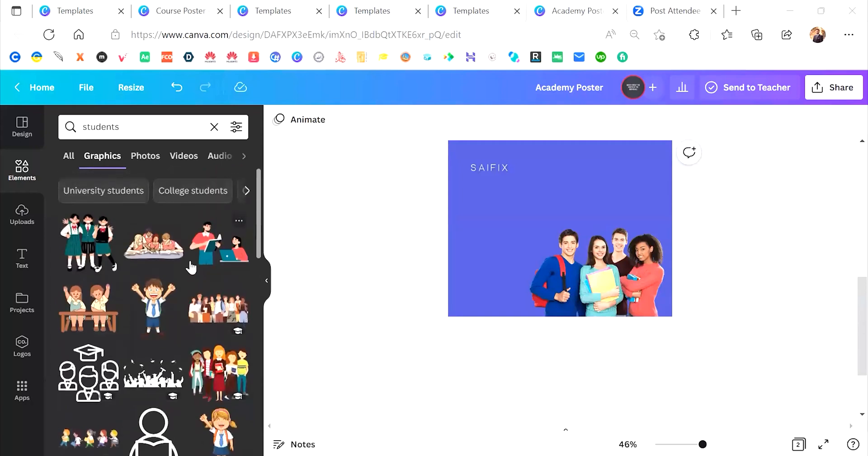
scroll(192, 268, down, 5)
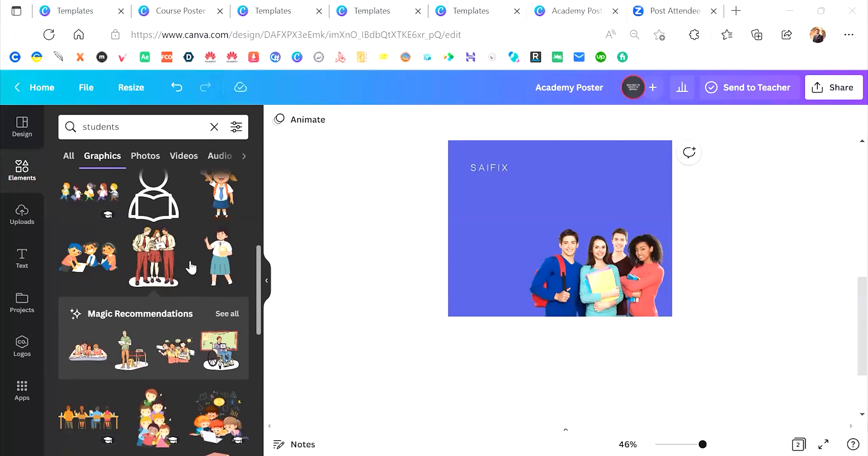
scroll(191, 268, up, 4)
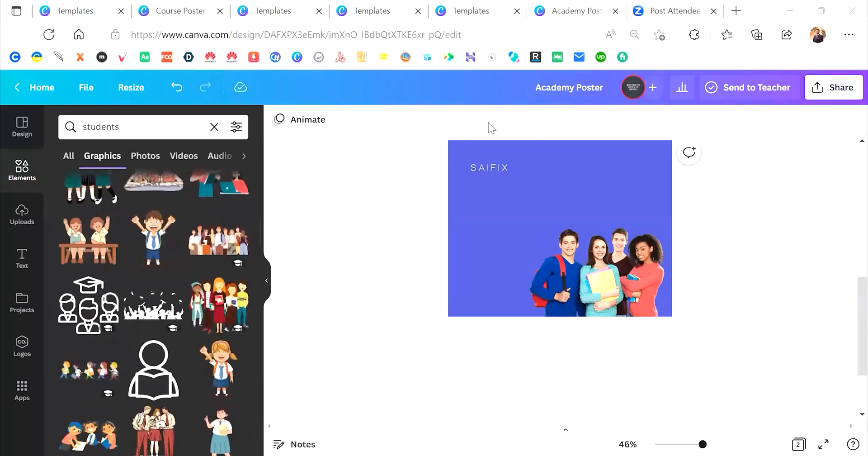
- Examine the Orange Modern Course Flyer template's header, photo and text layout as a reference for the poster
mouse_move(270, 29)
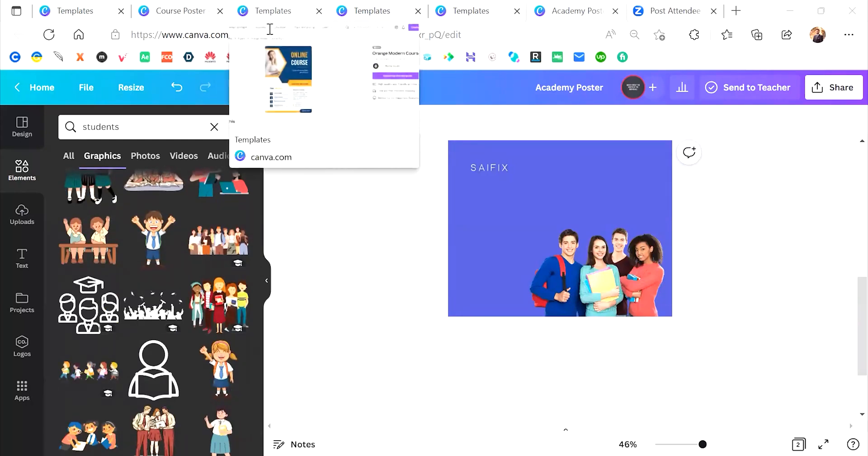
click(270, 14)
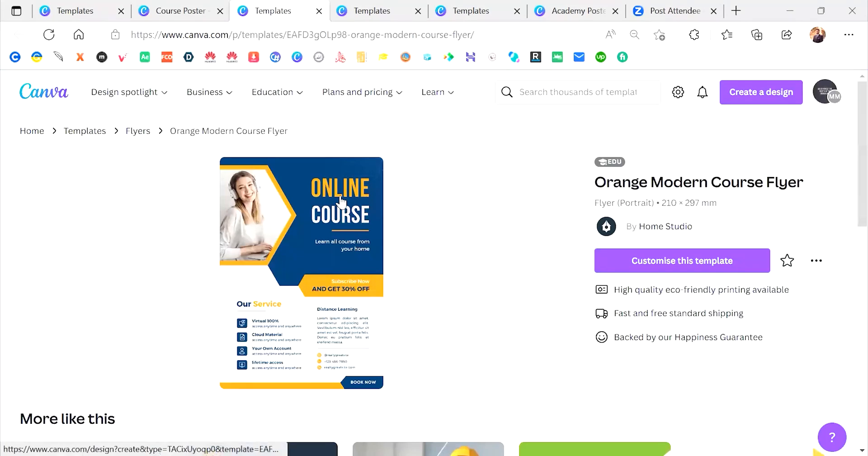
scroll(342, 197, up, 1)
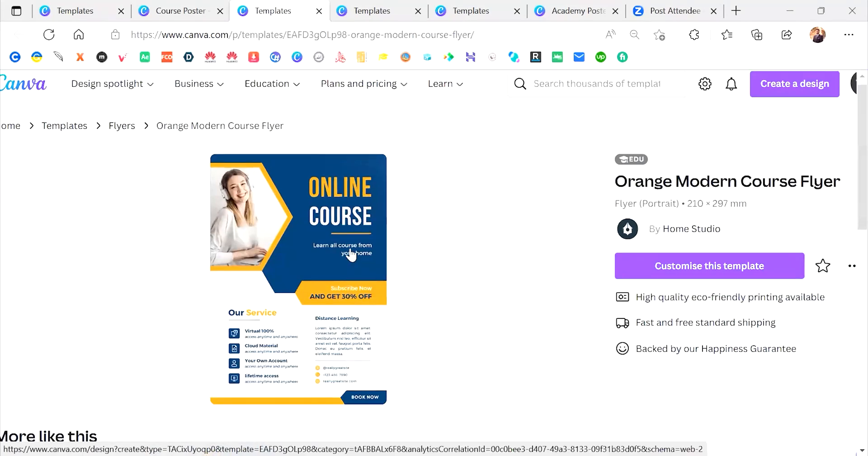
- Browse the Canva template results for "course" and examine the "How to build your BUSINESS" free course post up close
click(181, 13)
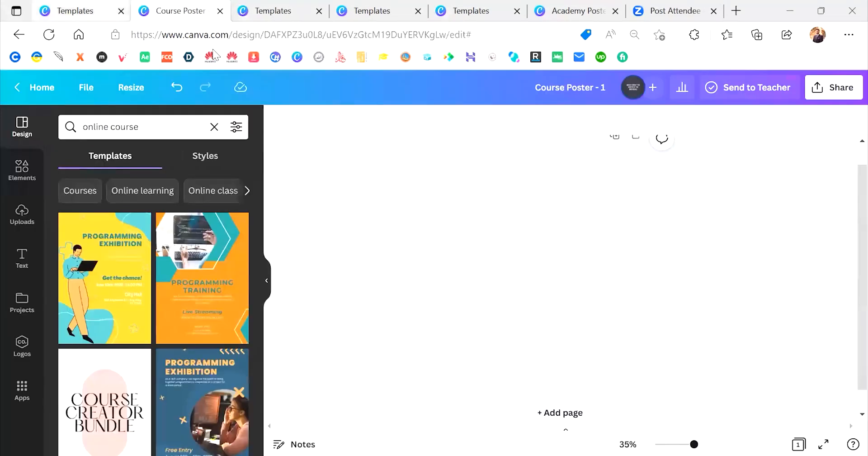
click(77, 19)
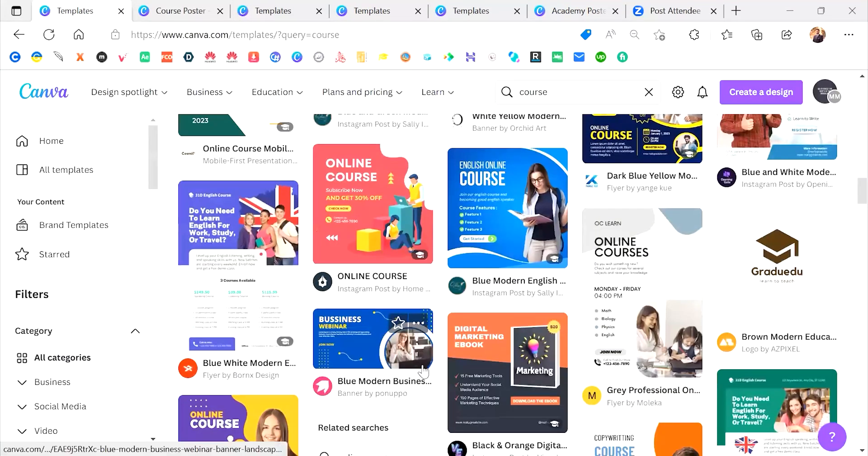
scroll(425, 370, down, 5)
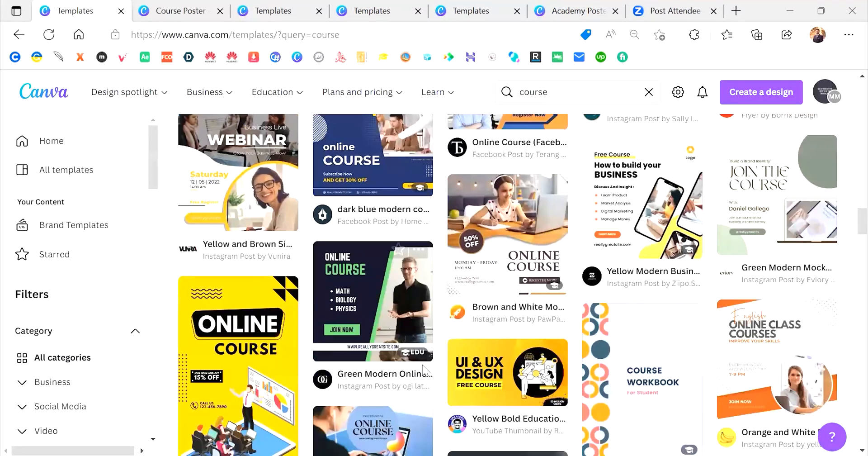
scroll(422, 364, down, 1)
scroll(622, 136, up, 1)
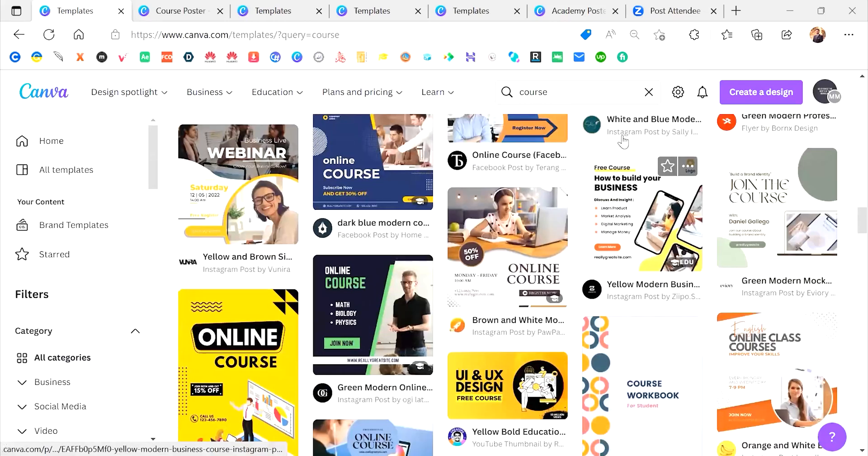
ctrl+scroll(623, 141, up, 5)
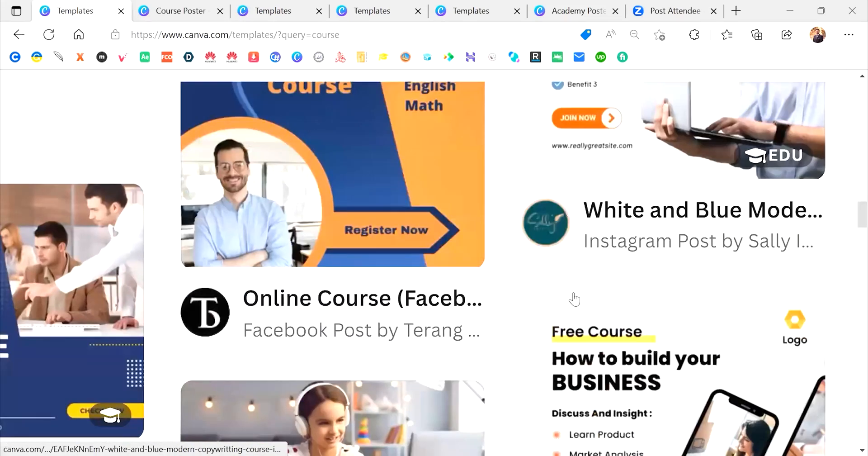
scroll(574, 298, down, 3)
scroll(574, 298, right, 1)
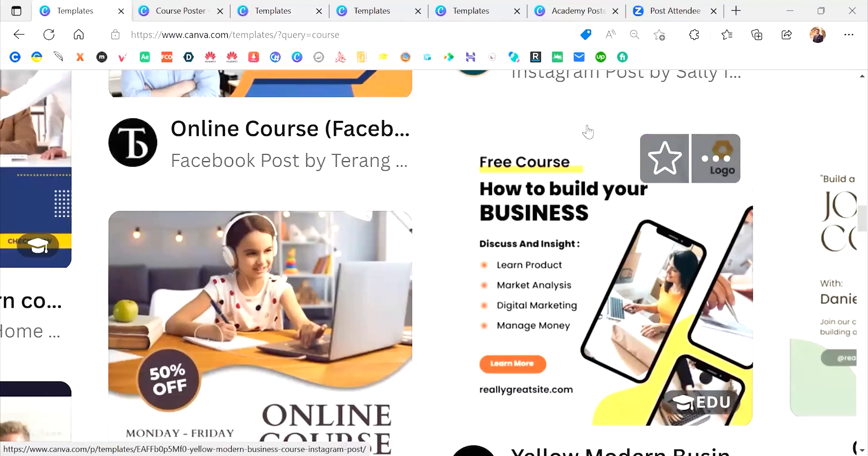
scroll(595, 127, down, 1)
scroll(594, 127, down, 3)
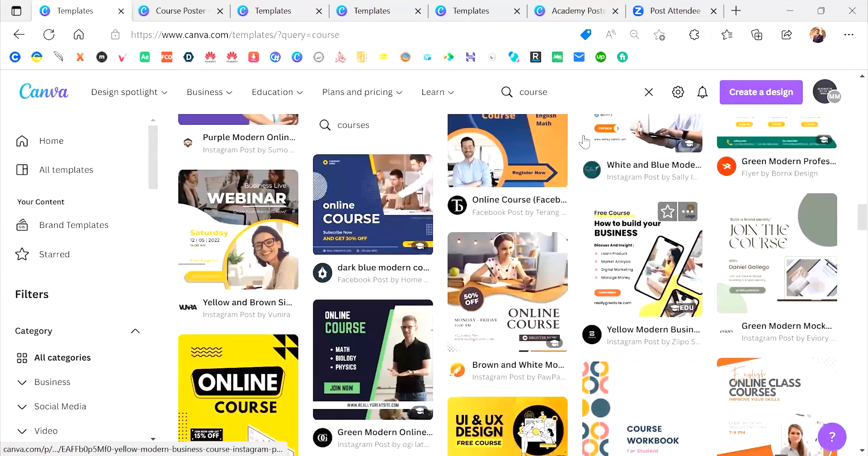
- Examine the title styling and illustration layout of the yellow Online Course story template up close
scroll(481, 259, down, 2)
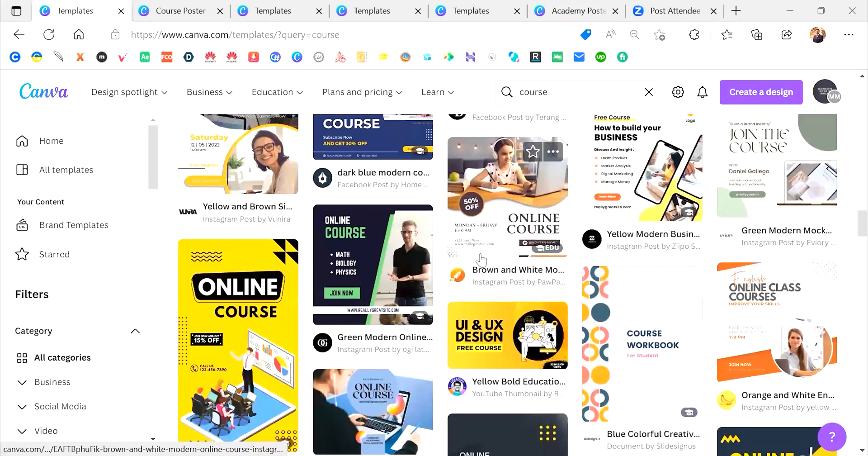
scroll(309, 255, up, 5)
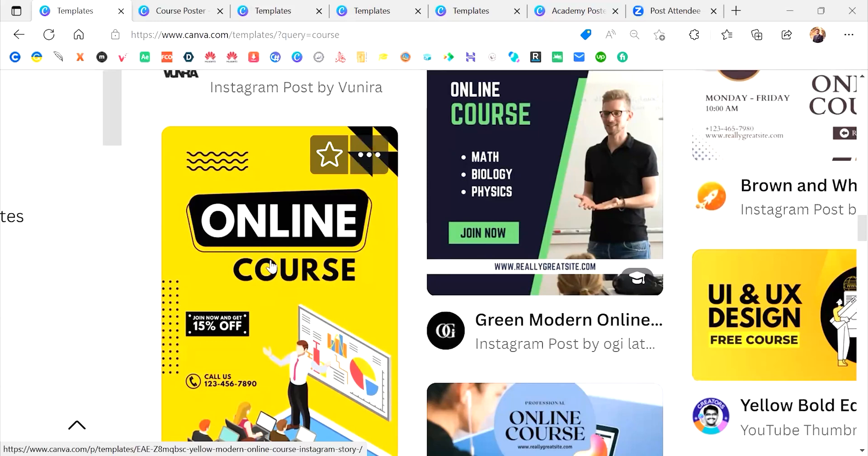
scroll(271, 267, down, 3)
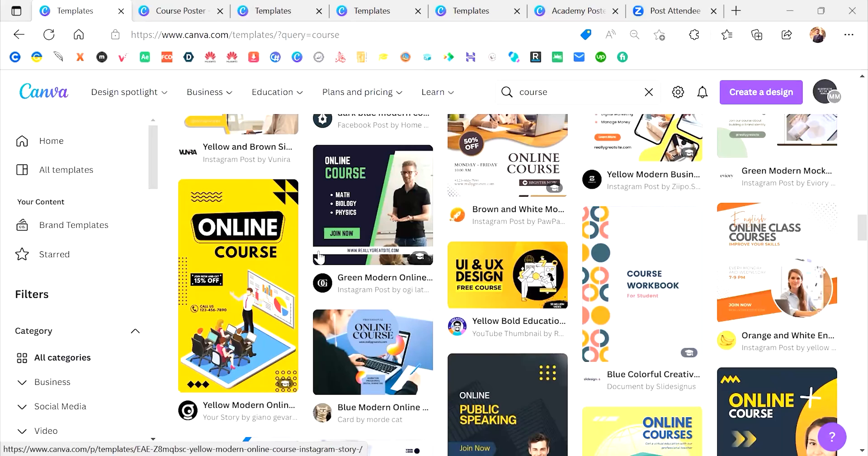
- Review the other course template layouts, working back to the beginning of the "course" results
scroll(461, 278, up, 8)
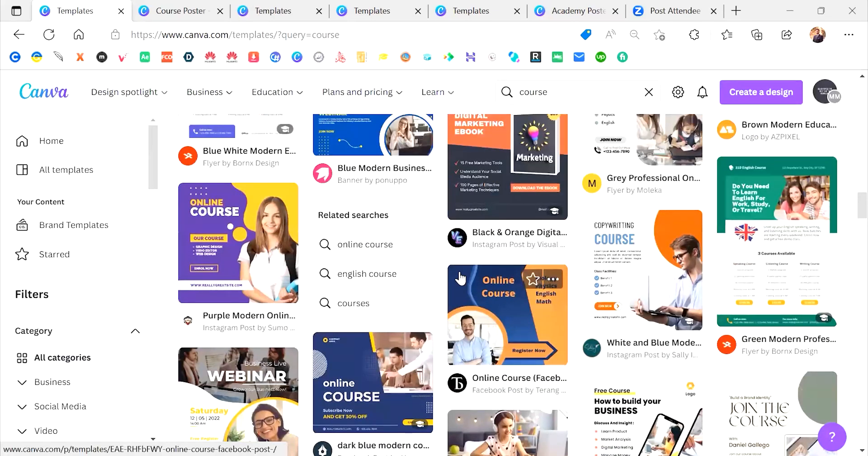
scroll(460, 278, up, 2)
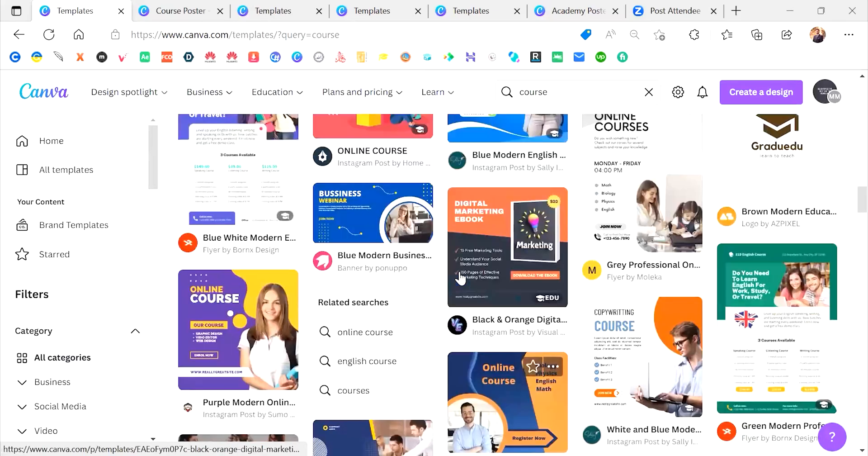
scroll(461, 278, up, 1)
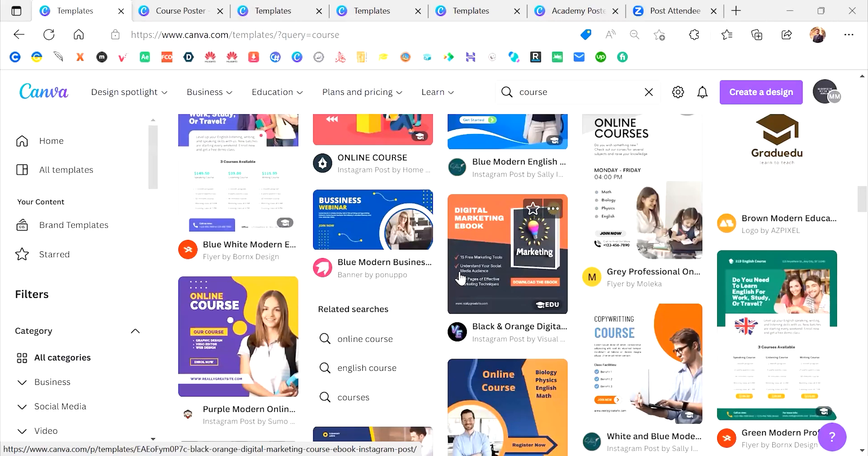
scroll(461, 278, down, 1)
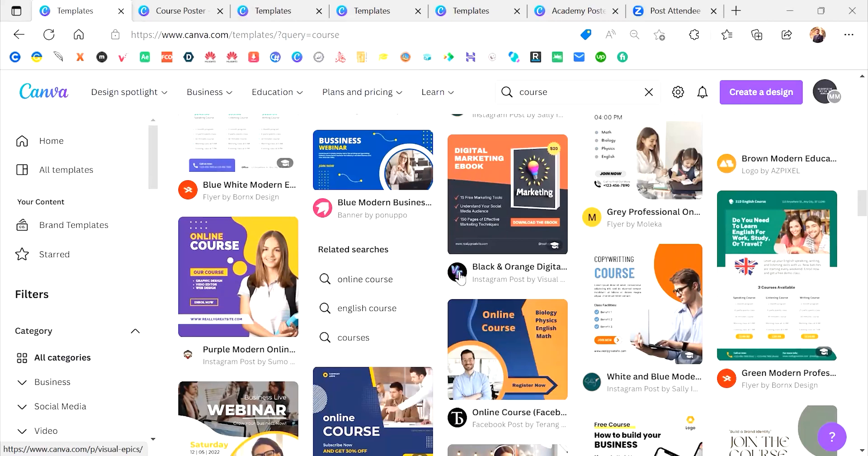
scroll(460, 278, down, 5)
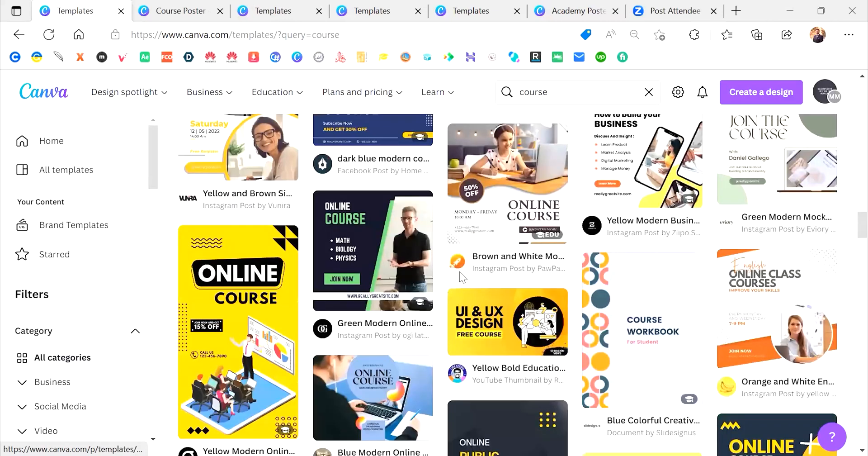
scroll(459, 272, down, 1)
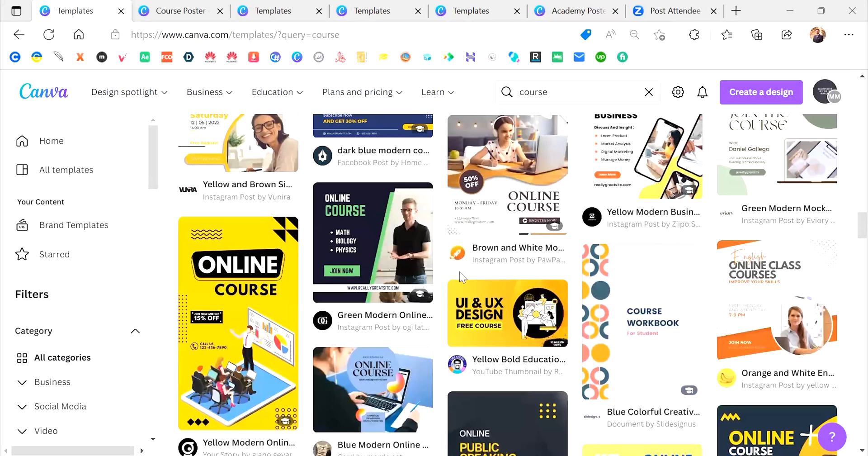
scroll(459, 271, down, 1)
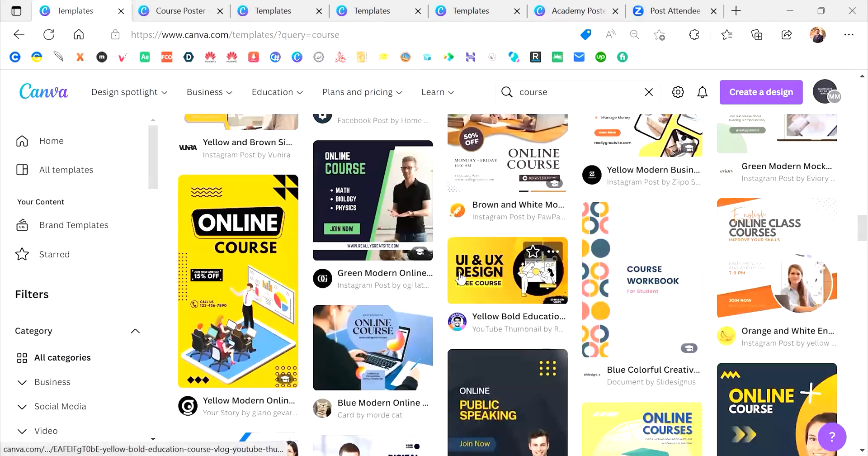
scroll(461, 278, down, 2)
scroll(460, 278, up, 5)
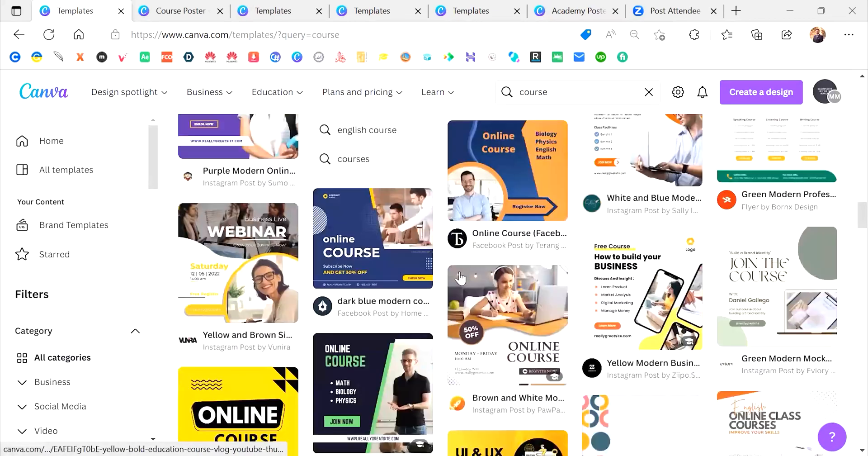
scroll(459, 277, up, 5)
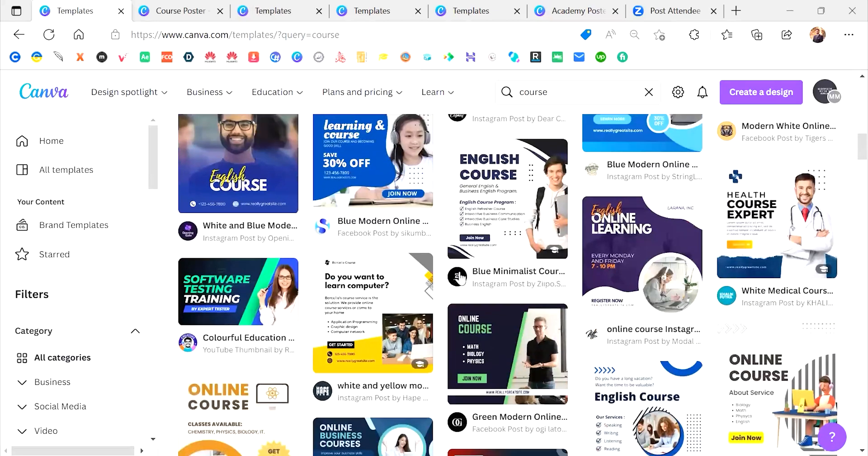
scroll(459, 277, up, 2)
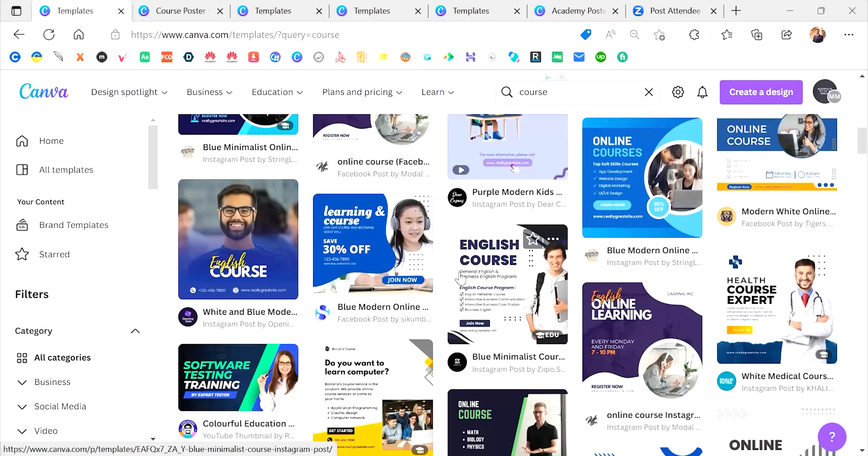
scroll(459, 276, up, 2)
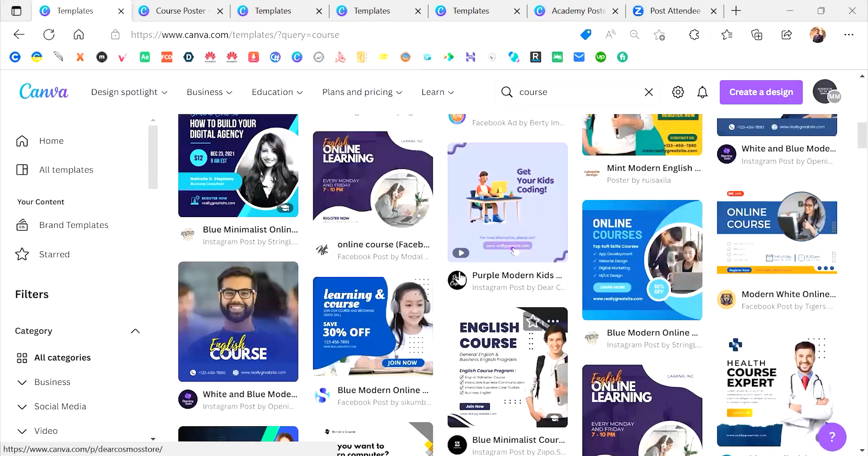
scroll(460, 267, up, 5)
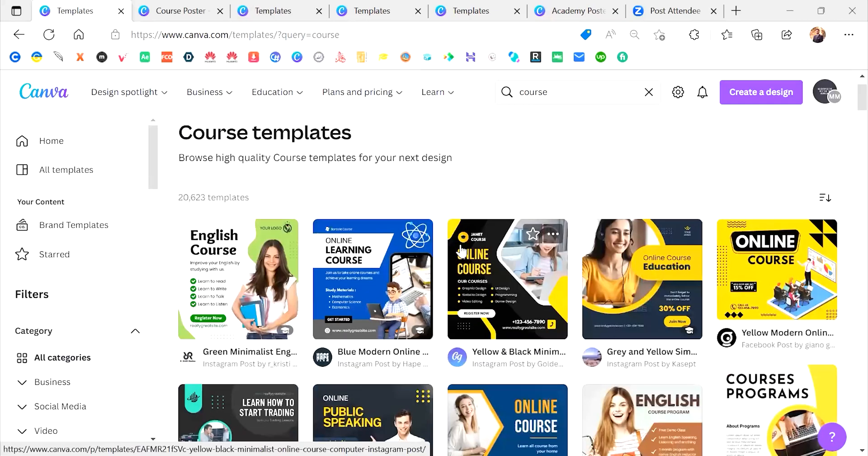